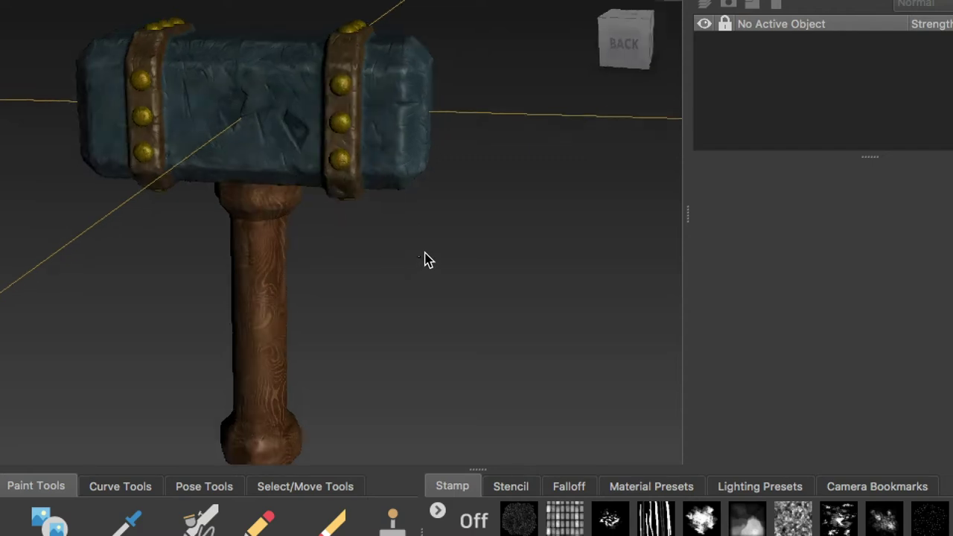
Step: Examine the finished hammer's sculpted detail, textures, wireframe and rendered appearance in the sculpting and texturing programs
key(w)
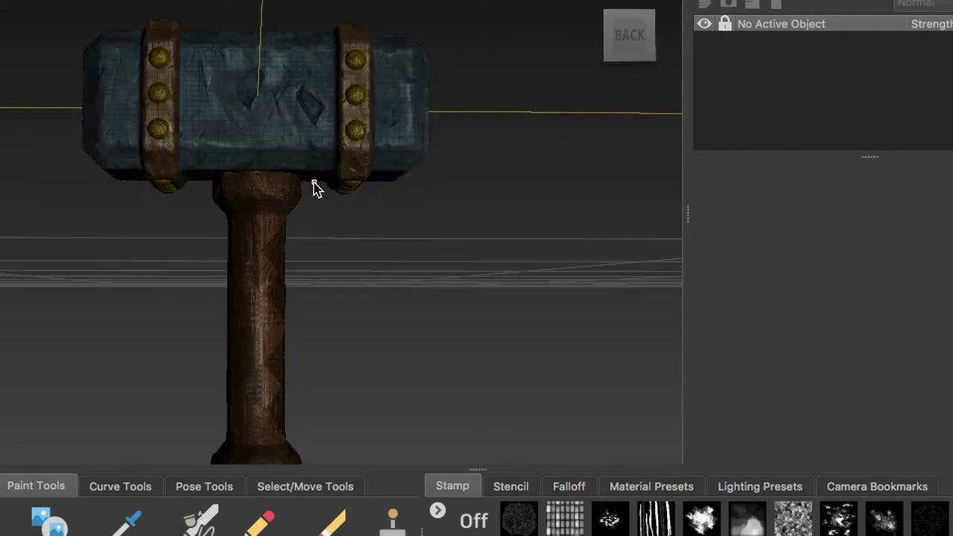
alt+right_drag(333, 186, 476, 199)
alt+middle_drag(305, 105, 383, 379)
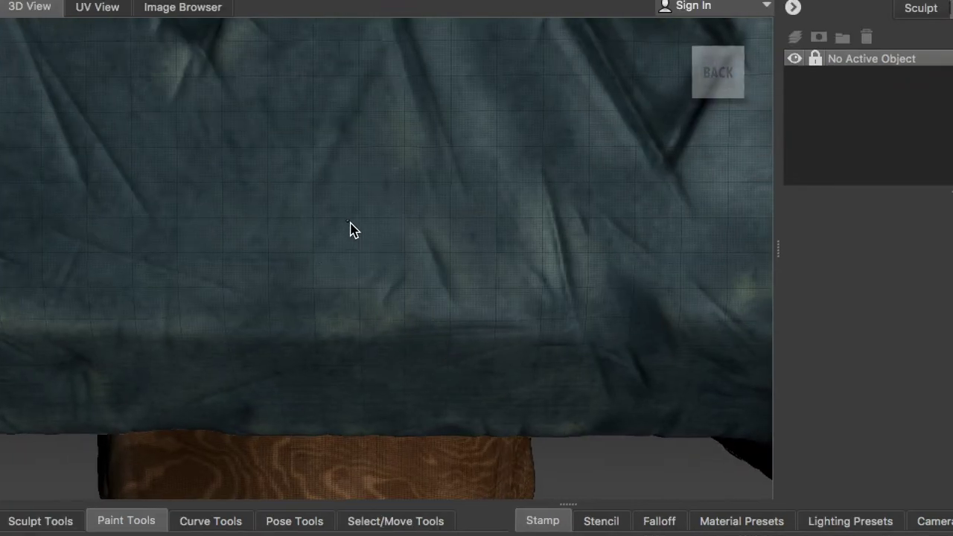
alt+right_drag(260, 193, 282, 199)
alt+right_drag(373, 234, 305, 222)
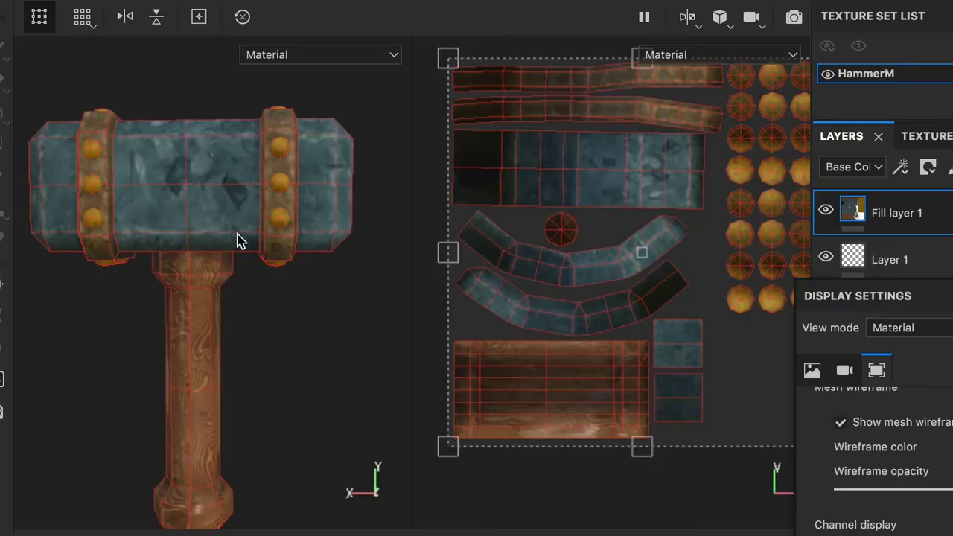
mouse_move(237, 239)
shift+right_down()
mouse_move(177, 234)
mouse_move(236, 234)
mouse_move(217, 321)
mouse_move(265, 239)
mouse_move(156, 240)
mouse_move(260, 248)
shift+right_up()
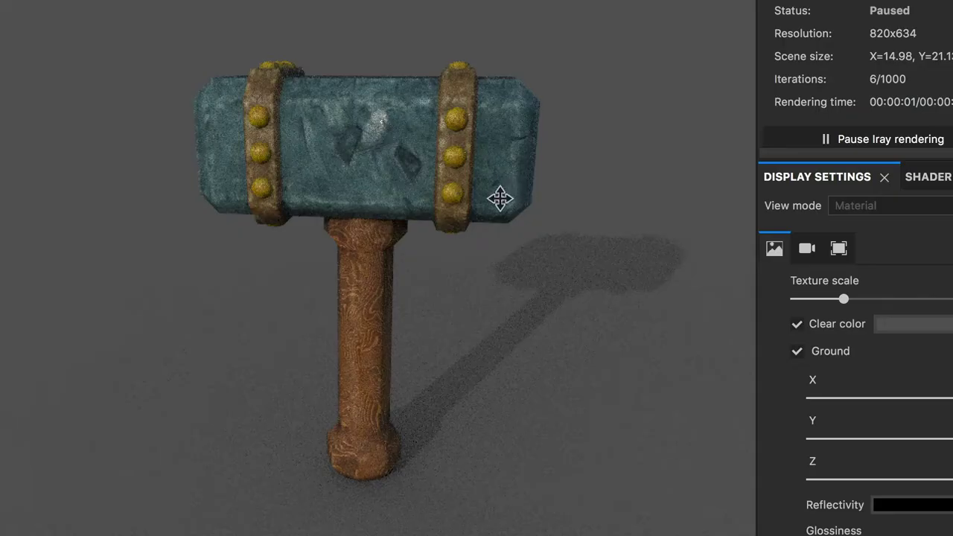
alt+drag(500, 198, 455, 232)
scroll(856, 75, down, 5)
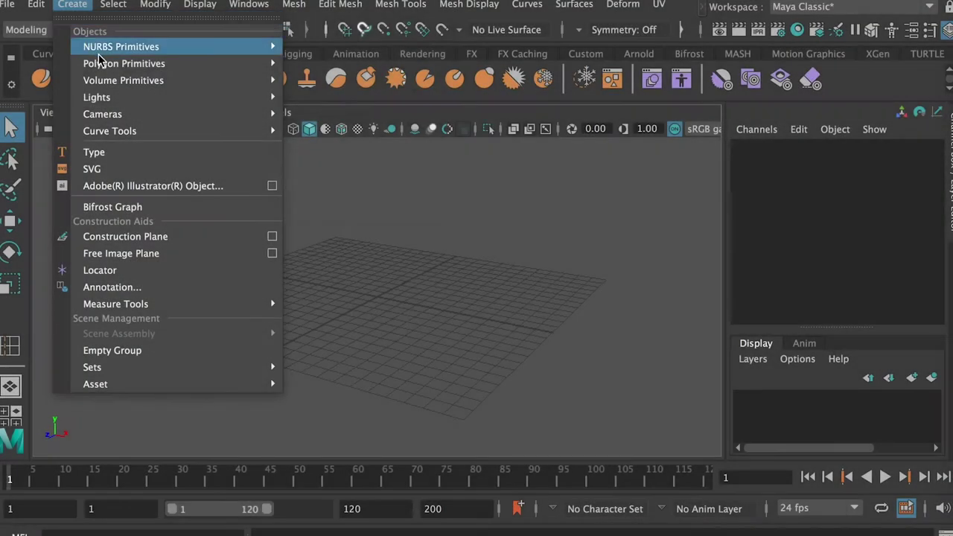
Step: In Maya, create a polygon cube, stretch it along X by about 2.78, and enlarge it uniformly as the hammer-head block
mouse_move(152, 69)
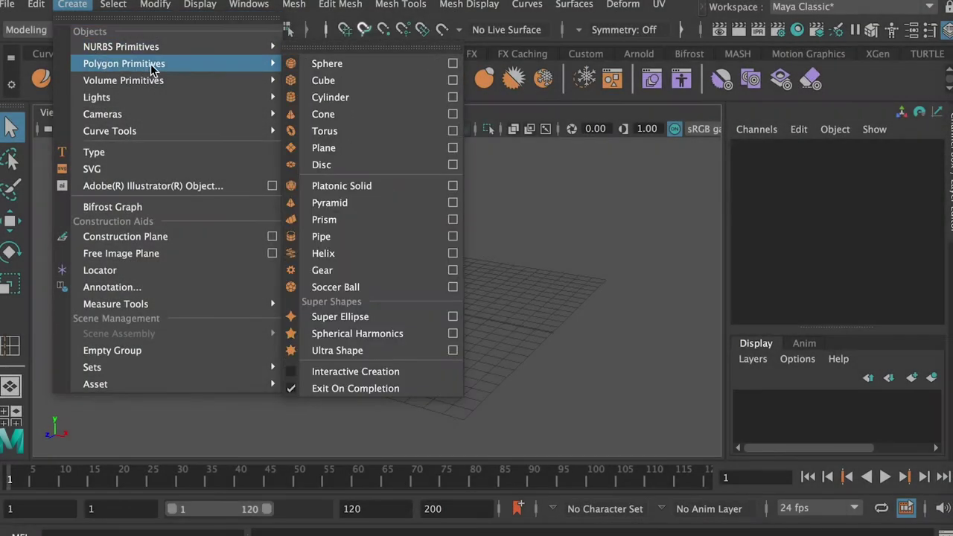
click(337, 82)
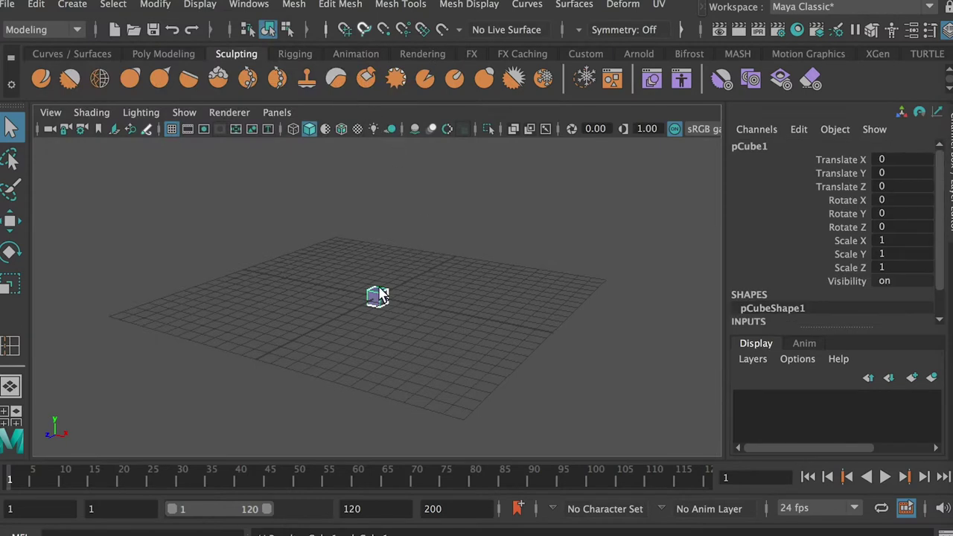
key(r)
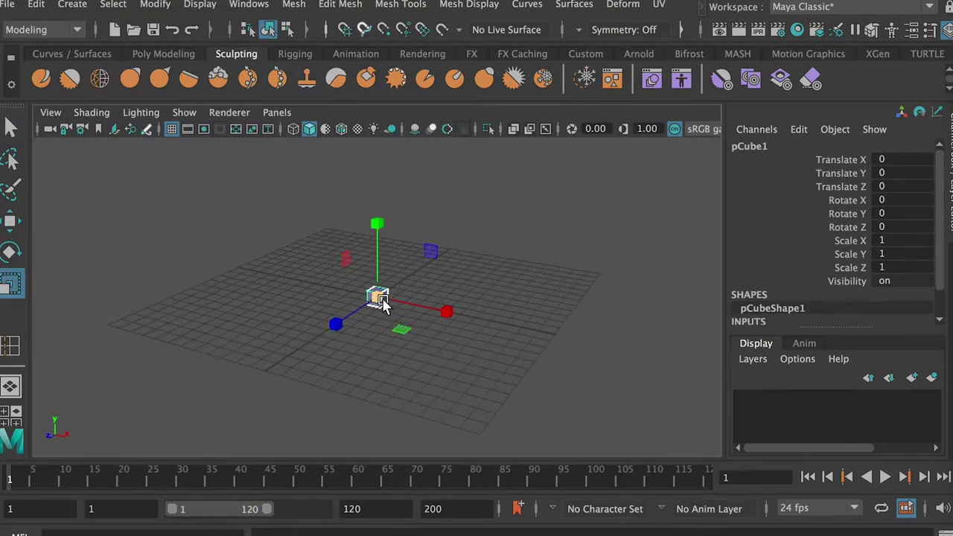
drag(449, 317, 590, 336)
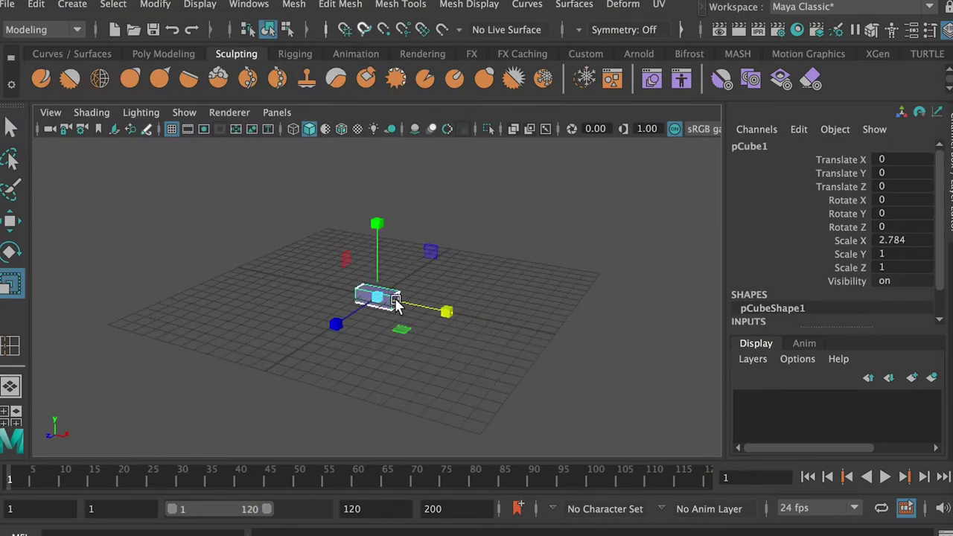
drag(382, 298, 330, 260)
Step: Bevel all edges of the hammer-head block with a fraction of 0.3
right_drag(314, 254, 317, 217)
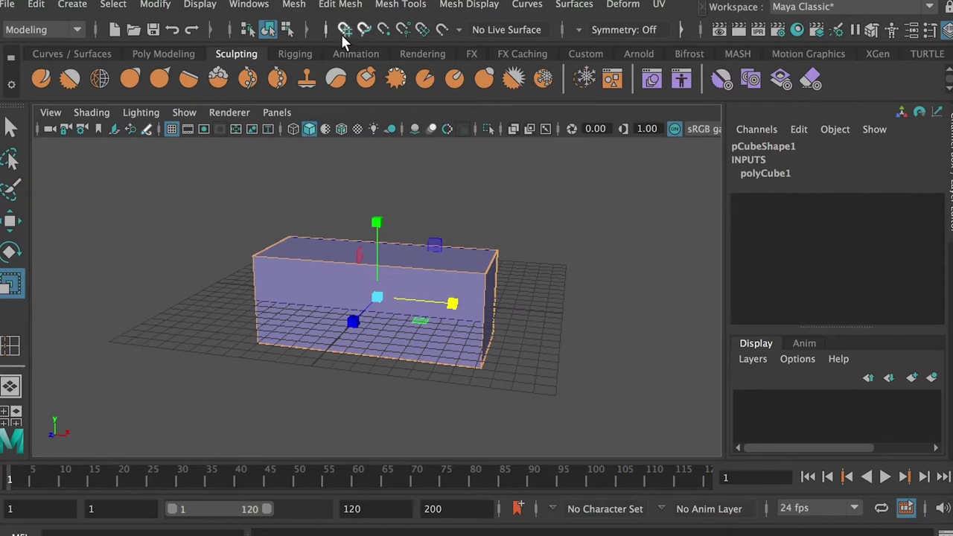
click(337, 6)
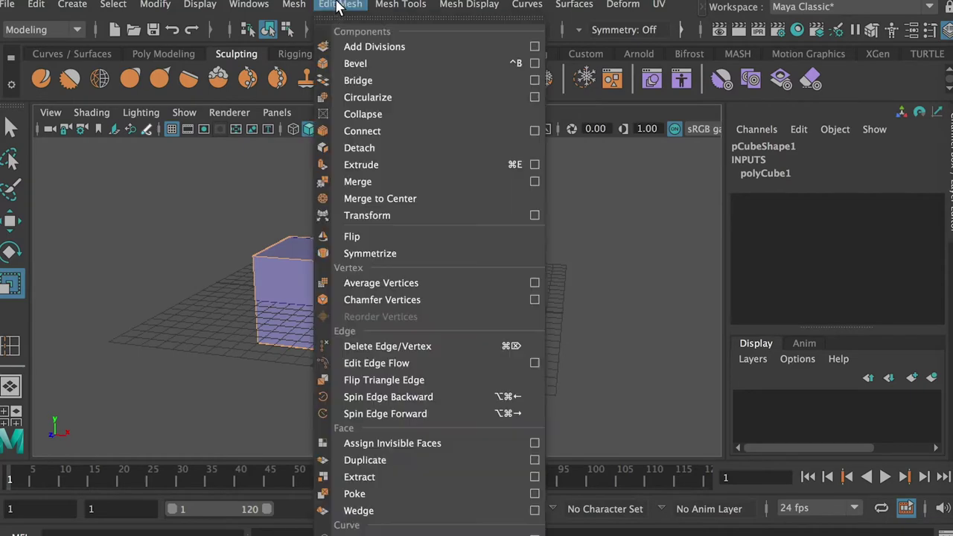
click(376, 65)
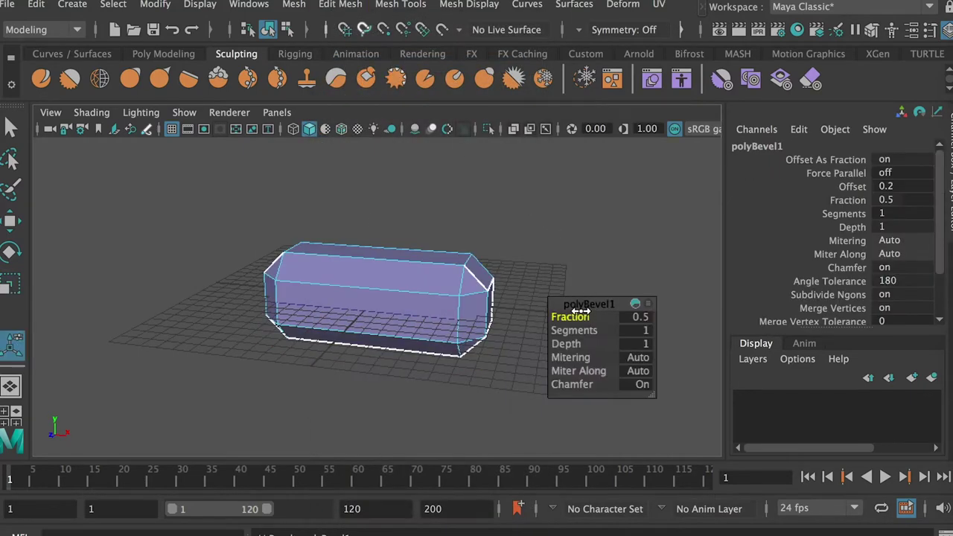
drag(579, 316, 575, 316)
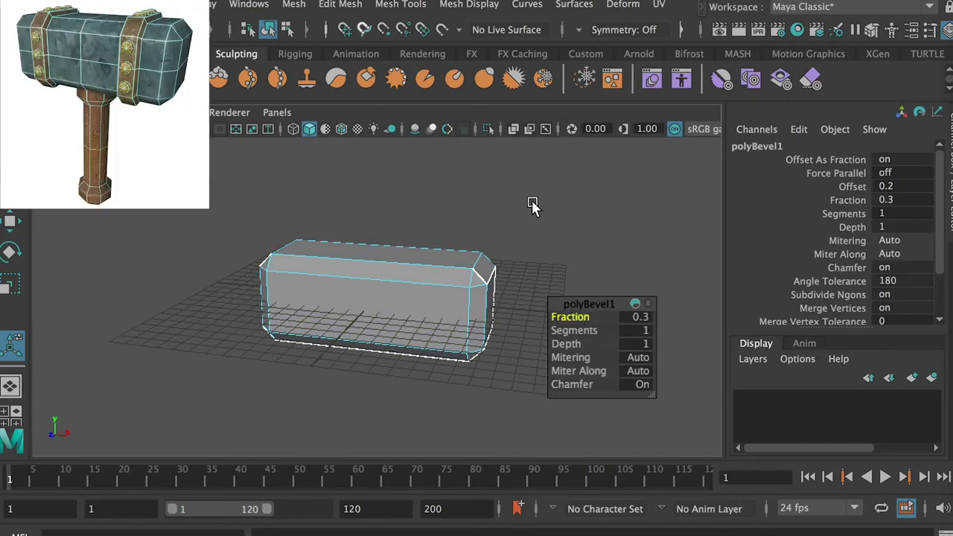
Step: Insert one centred edge loop across the block's middle and another lengthwise around its sides, using a loop count of 1
click(504, 231)
alt+drag(447, 251, 417, 268)
right_drag(415, 257, 456, 228)
shift+right_drag(413, 253, 375, 279)
drag(843, 142, 641, 141)
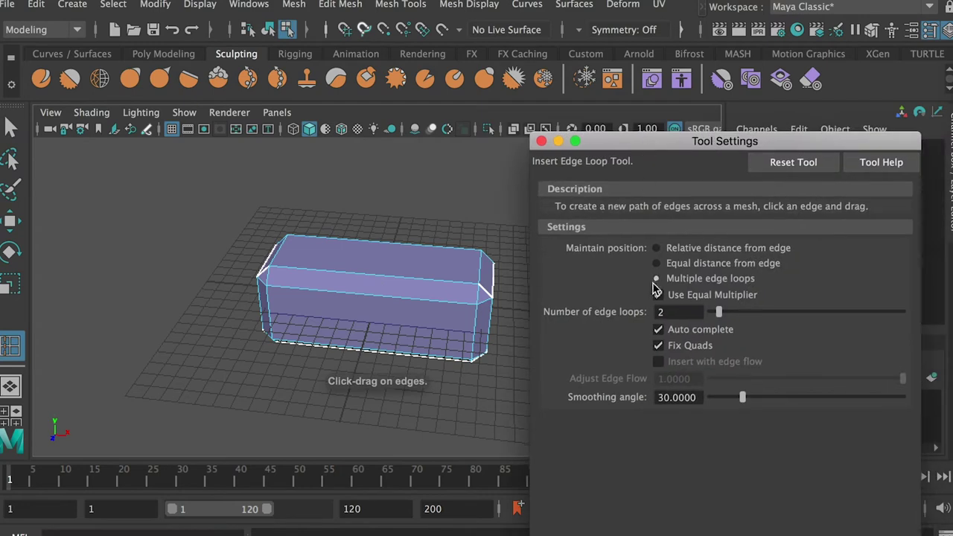
key(BackSpace)
text(1)
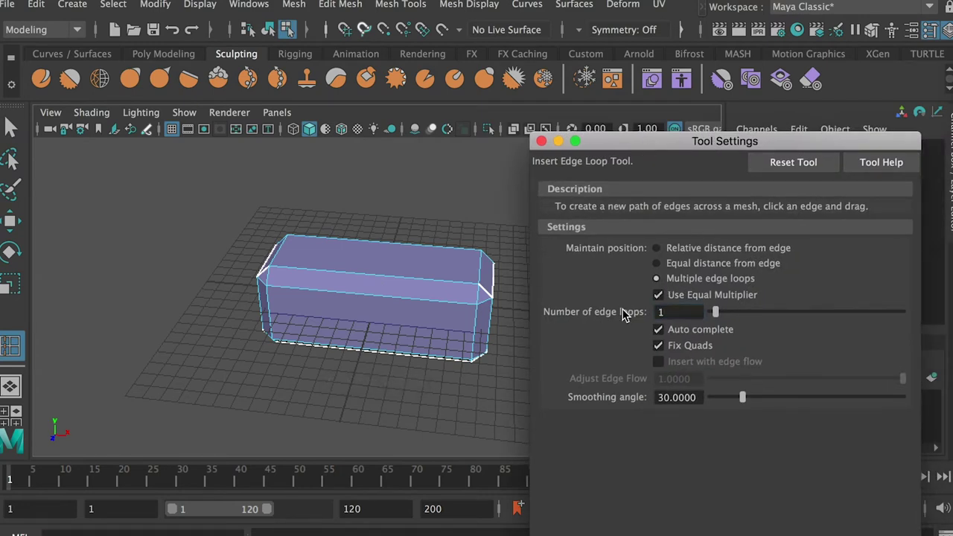
drag(384, 278, 386, 287)
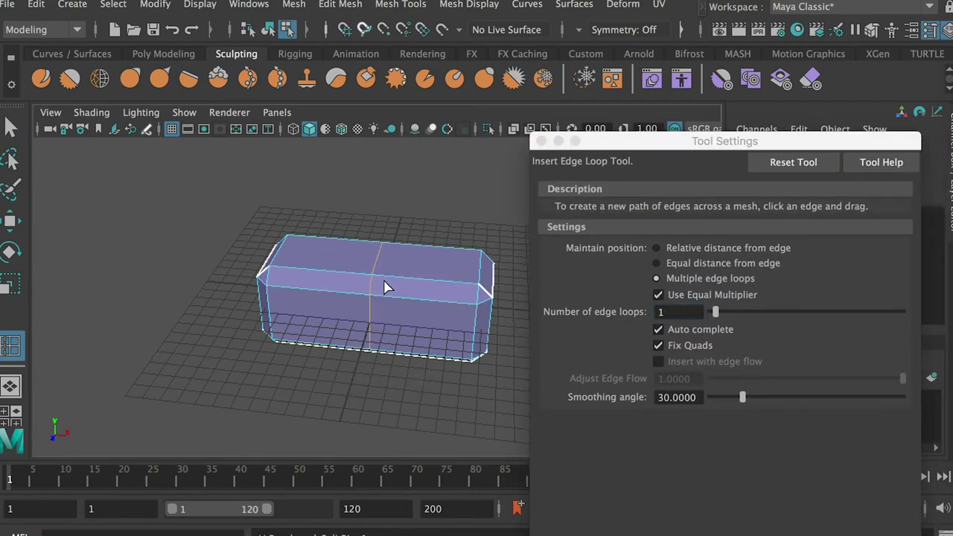
alt+drag(438, 313, 402, 273)
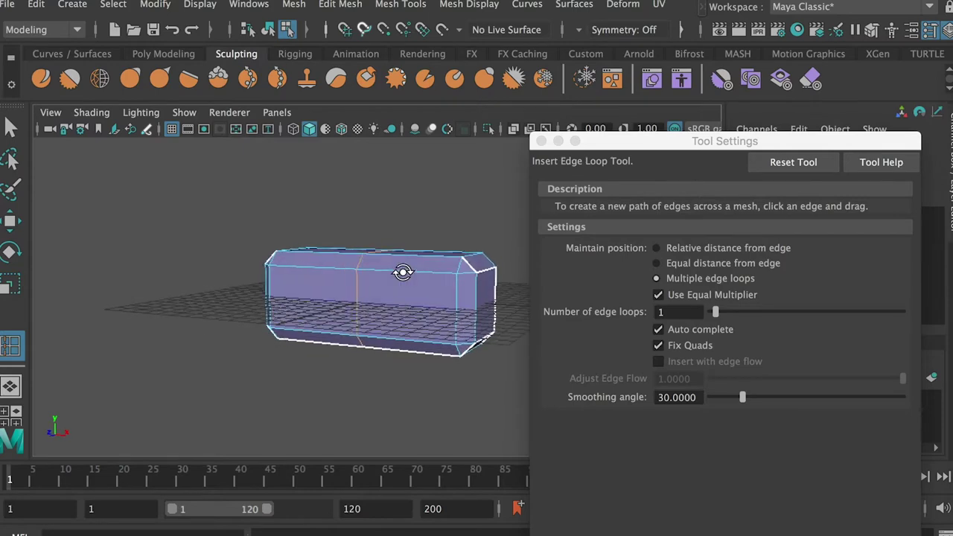
drag(359, 302, 413, 318)
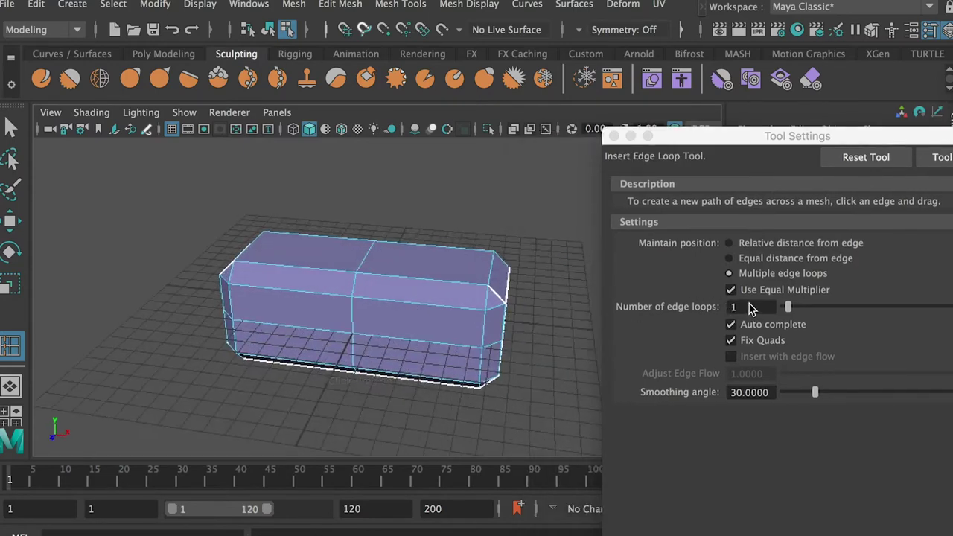
Step: Insert three evenly spaced edge loops in each half of the block, and delete the loop nearest the centre on both sides
click(741, 307)
key(Return)
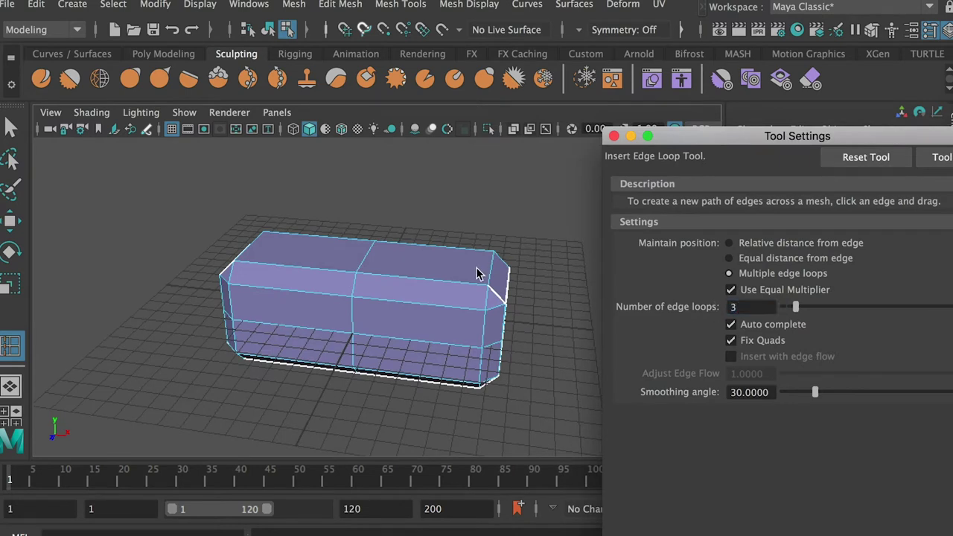
drag(415, 285, 395, 285)
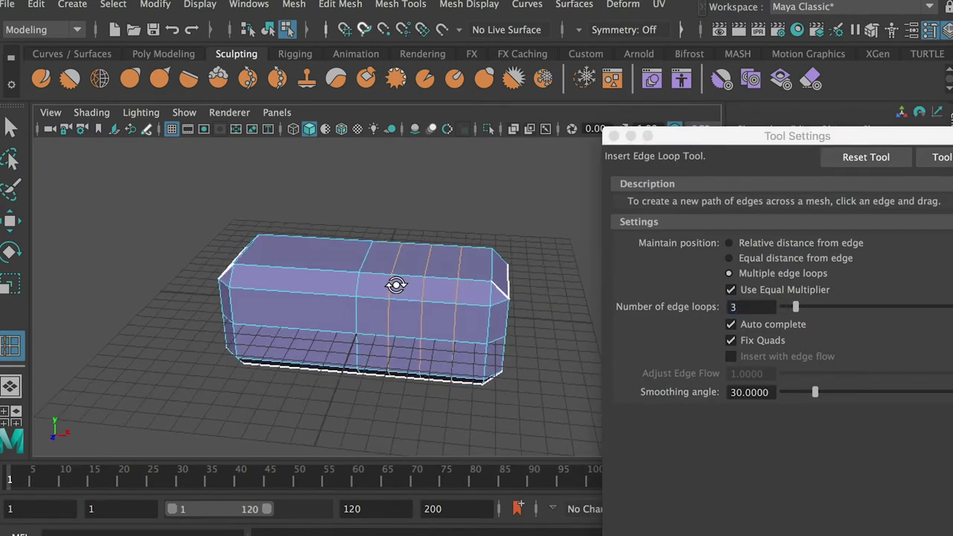
drag(298, 276, 309, 291)
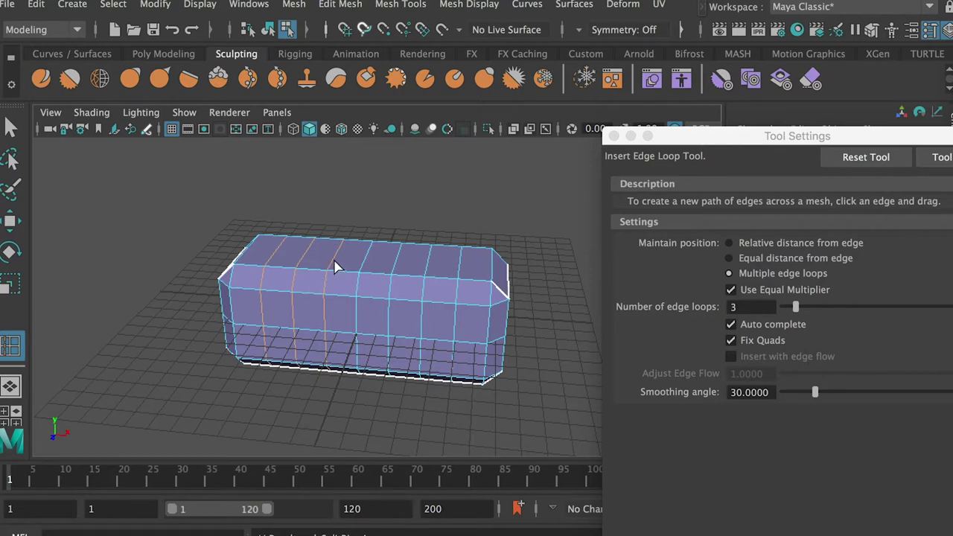
key(q)
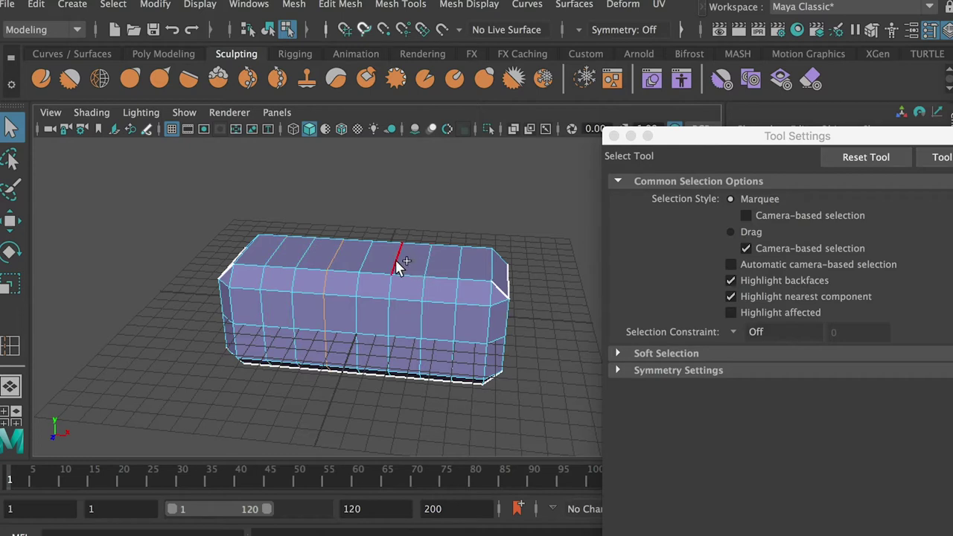
key(Delete)
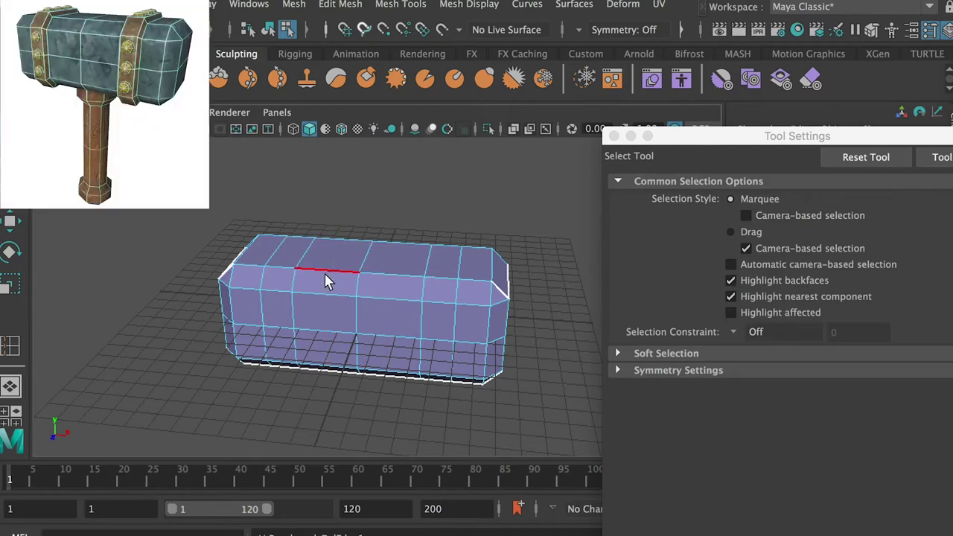
Step: Extrude the two narrow face bands encircling the block, one on each side of centre, with a thickness of 0.3
mouse_move(438, 246)
alt+mouse_down()
mouse_move(398, 216)
mouse_move(438, 235)
alt+mouse_up()
right_drag(443, 257, 447, 301)
alt+drag(479, 288, 459, 274)
double_click(438, 369)
alt+drag(440, 374, 388, 338)
alt+drag(332, 310, 296, 253)
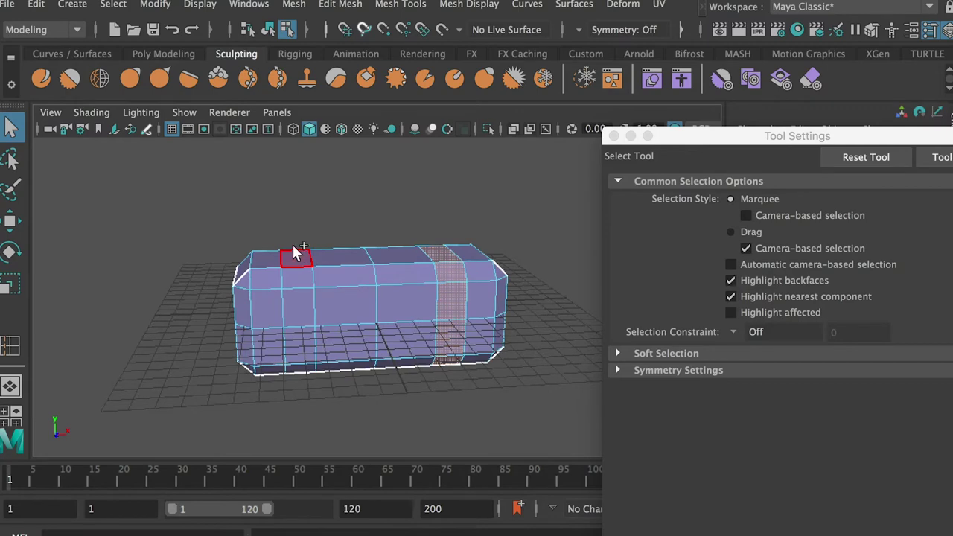
shift+double_click(297, 381)
alt+drag(389, 359, 335, 364)
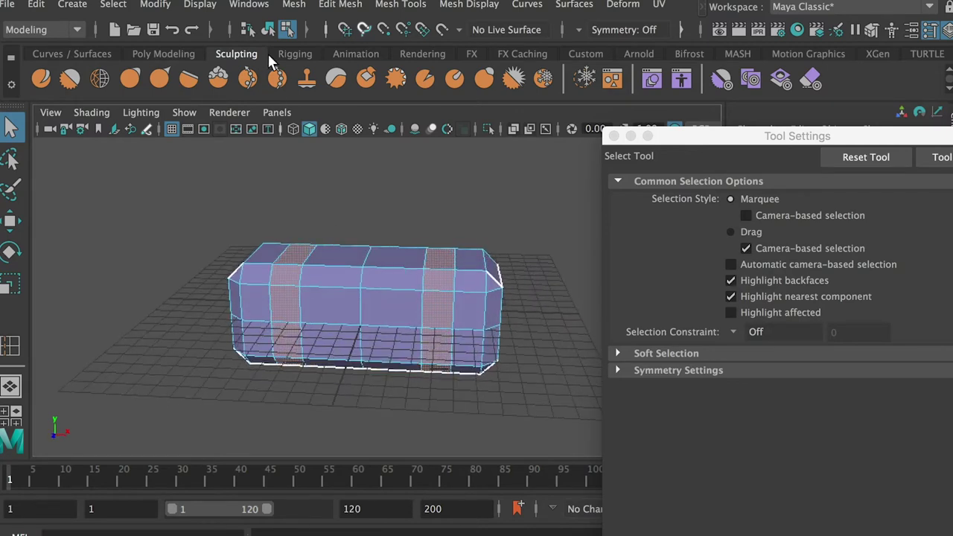
click(341, 5)
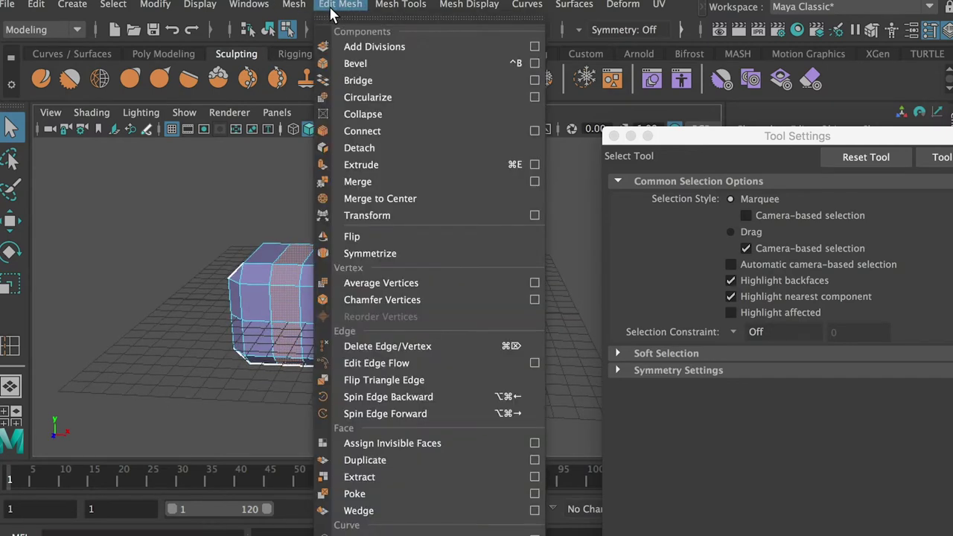
click(391, 165)
drag(681, 145, 862, 157)
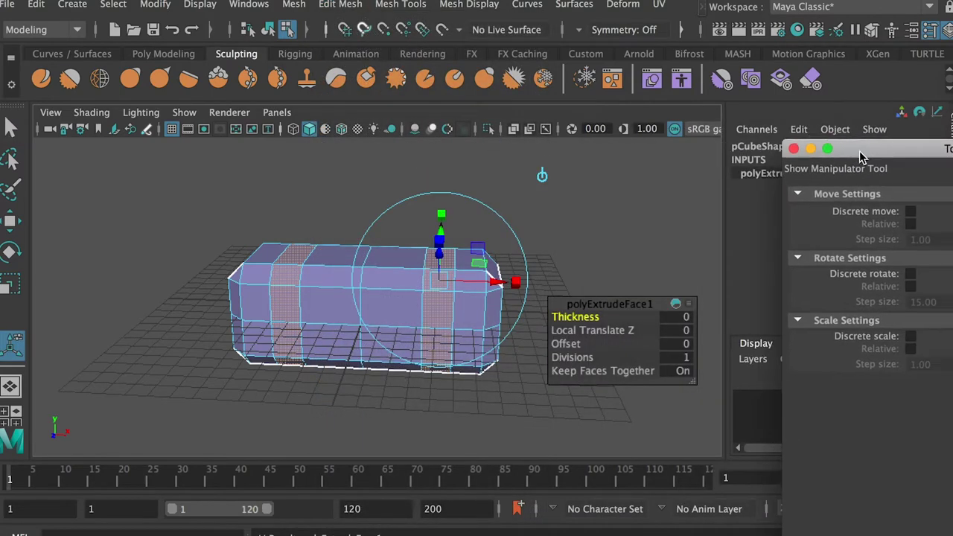
alt+drag(553, 238, 550, 260)
drag(575, 318, 549, 237)
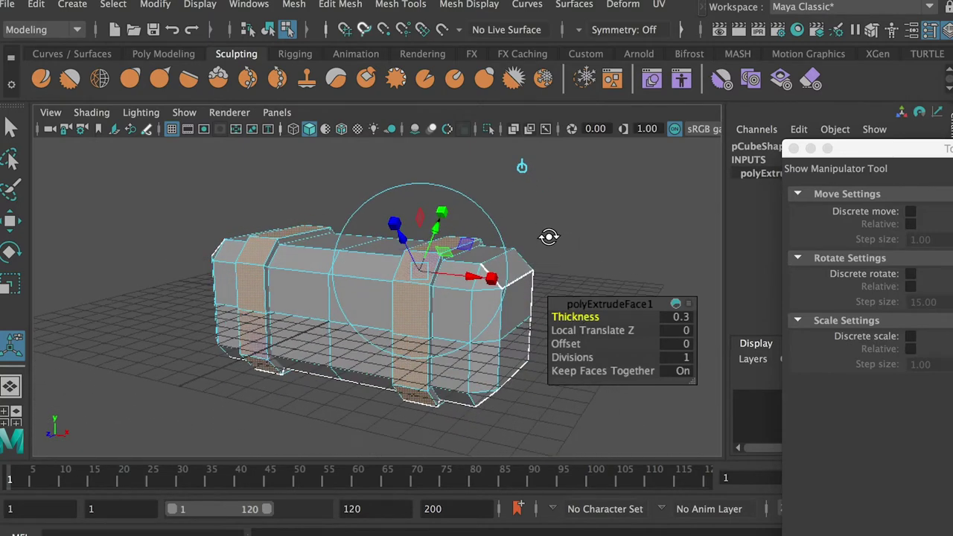
Step: Set the band extrusion's thickness to 0.4 and offset to 0.2, and return to object selection mode
click(572, 344)
drag(572, 345, 529, 330)
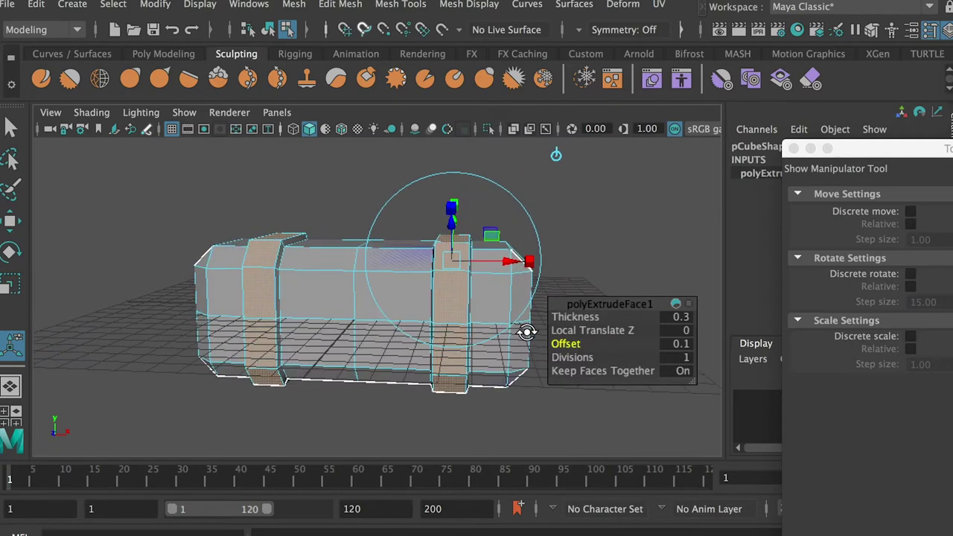
drag(585, 316, 578, 318)
mouse_move(477, 313)
alt+mouse_down()
mouse_move(399, 318)
mouse_move(490, 328)
mouse_move(468, 320)
alt+mouse_up()
mouse_move(575, 343)
mouse_down()
mouse_move(562, 344)
mouse_move(570, 343)
mouse_up()
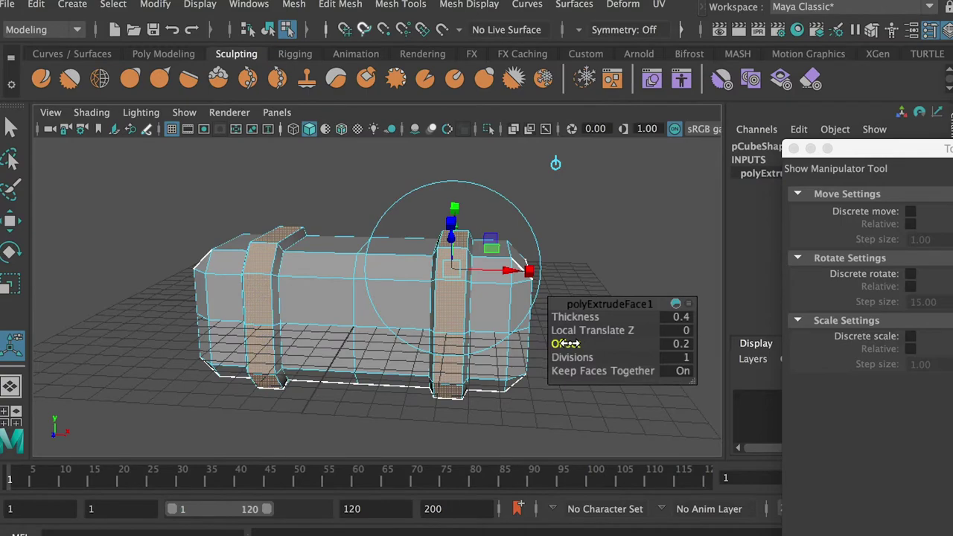
mouse_move(457, 331)
alt+mouse_down()
mouse_move(425, 366)
mouse_move(410, 315)
mouse_move(457, 298)
mouse_move(432, 324)
mouse_move(453, 334)
alt+mouse_up()
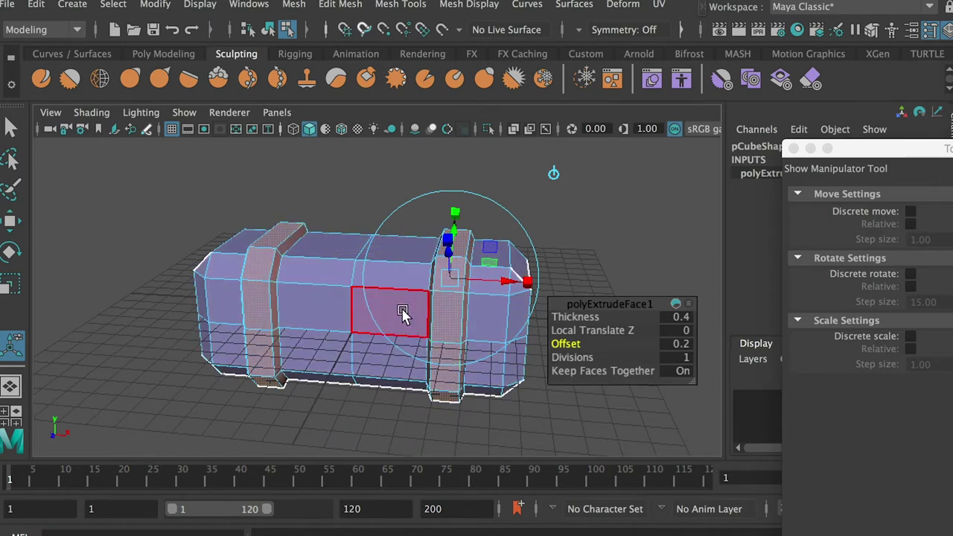
key(q)
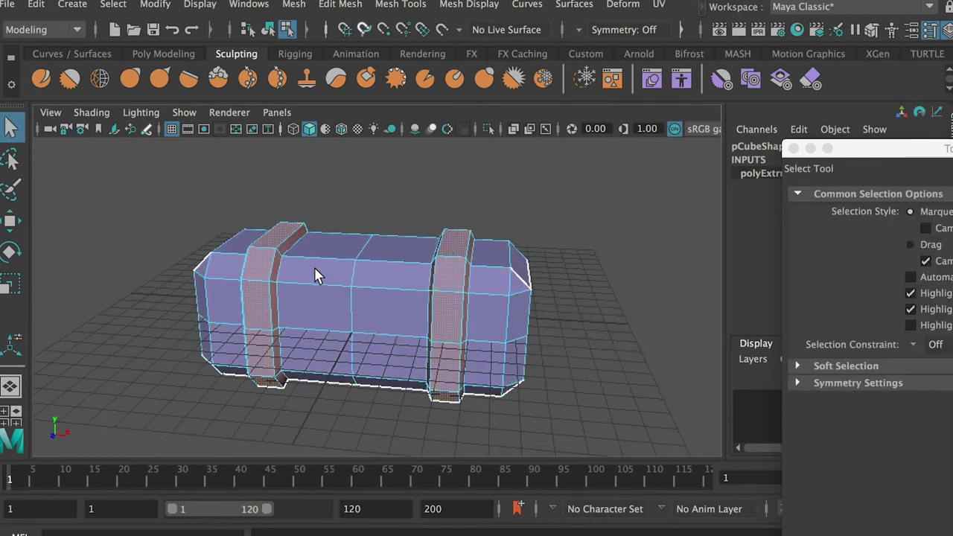
right_drag(318, 251, 380, 224)
Step: Create a polygon cylinder for the handle and move it straight down below the centre of the hammer head
alt+drag(389, 250, 406, 236)
alt+right_drag(407, 237, 365, 239)
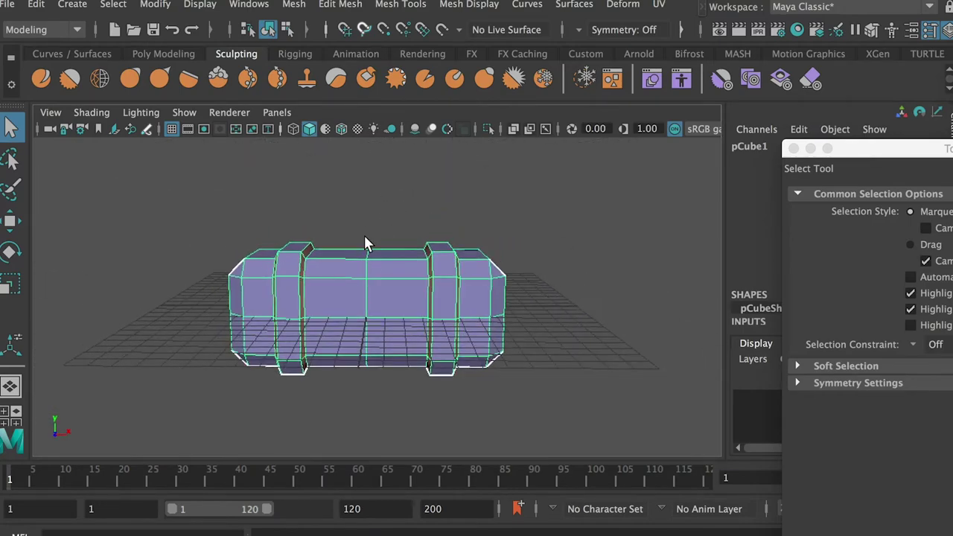
click(72, 4)
mouse_move(124, 63)
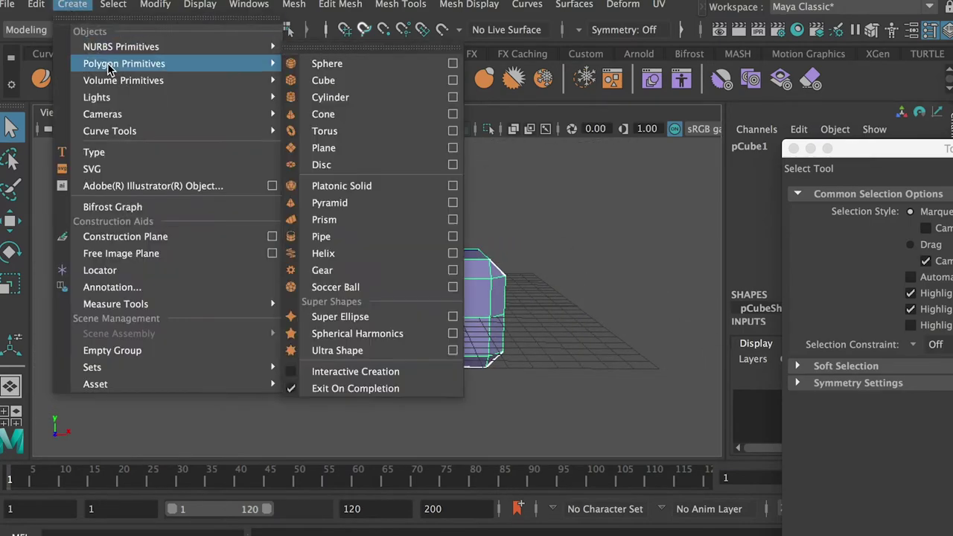
click(347, 95)
key(w)
drag(372, 234, 370, 313)
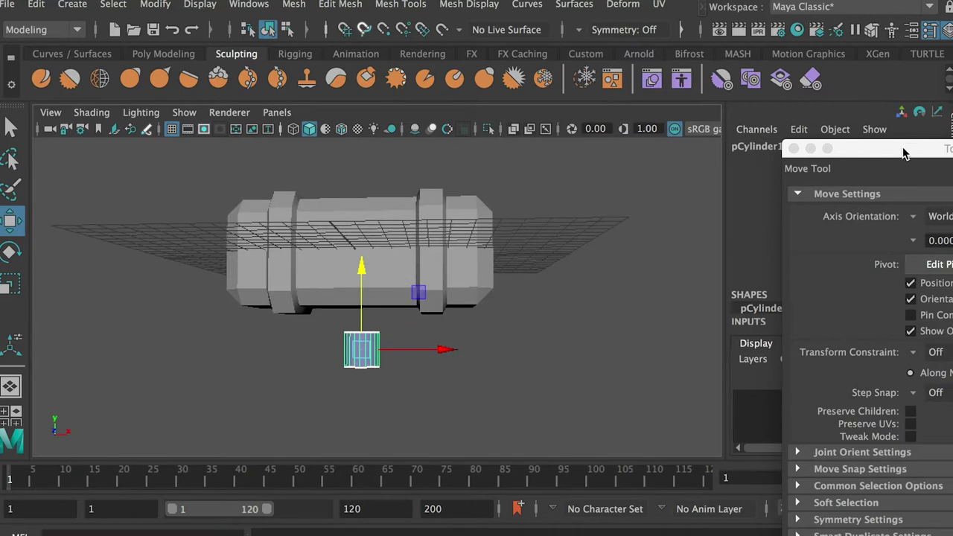
Step: Set the handle cylinder's axis subdivisions to 8
drag(906, 153, 952, 153)
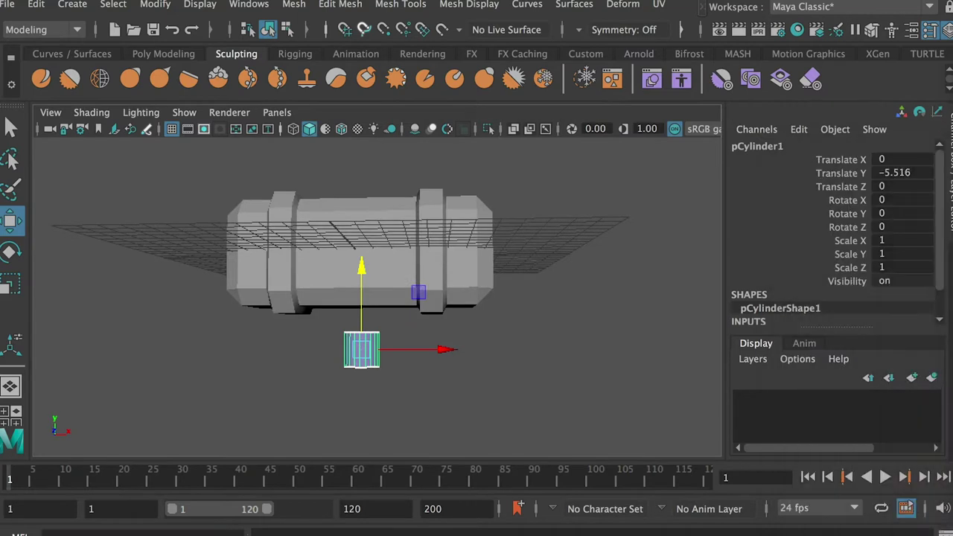
scroll(940, 242, down, 2)
click(771, 306)
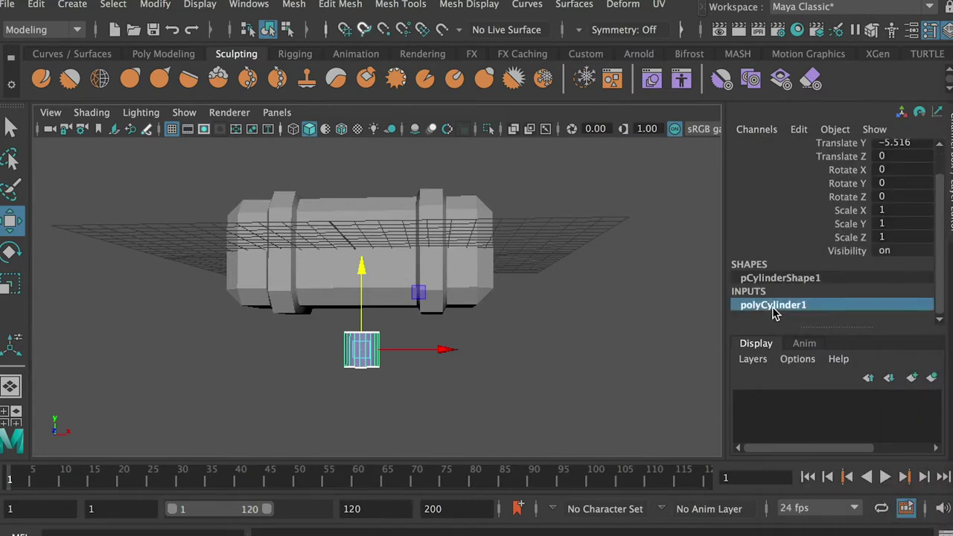
drag(942, 238, 946, 314)
click(896, 251)
text(8)
key(Return)
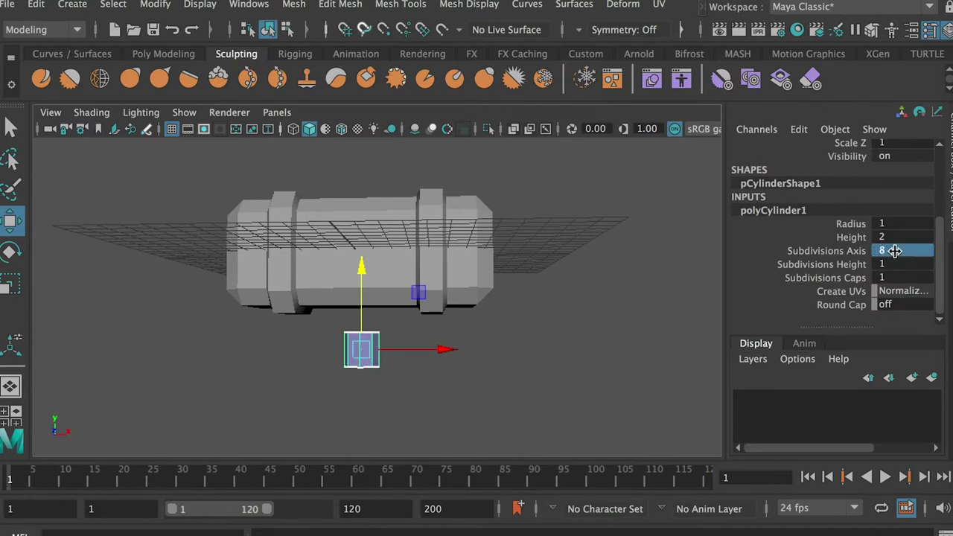
Step: Set the handle cylinder's radius to 1.4
alt+right_drag(325, 354, 390, 402)
alt+drag(390, 402, 376, 413)
alt+right_drag(506, 373, 498, 366)
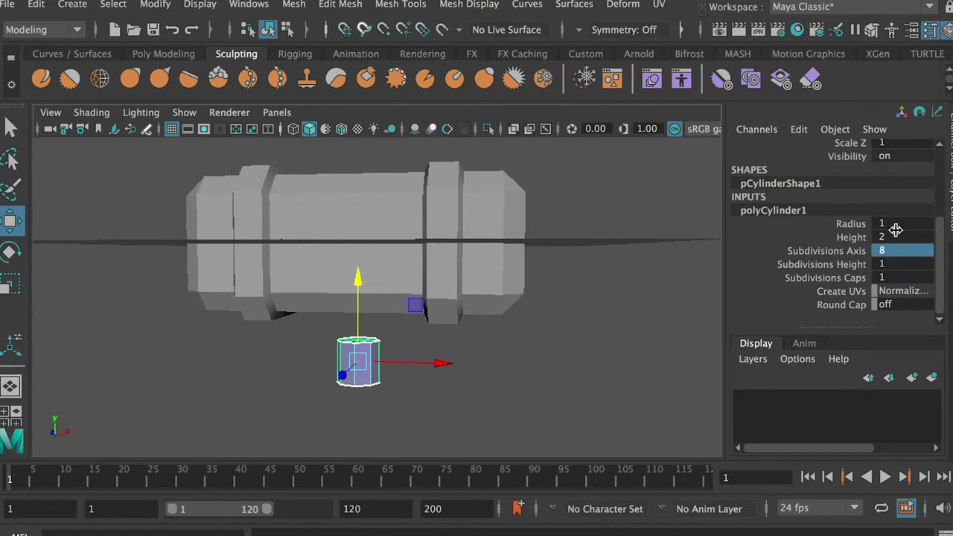
double_click(894, 224)
key(Return)
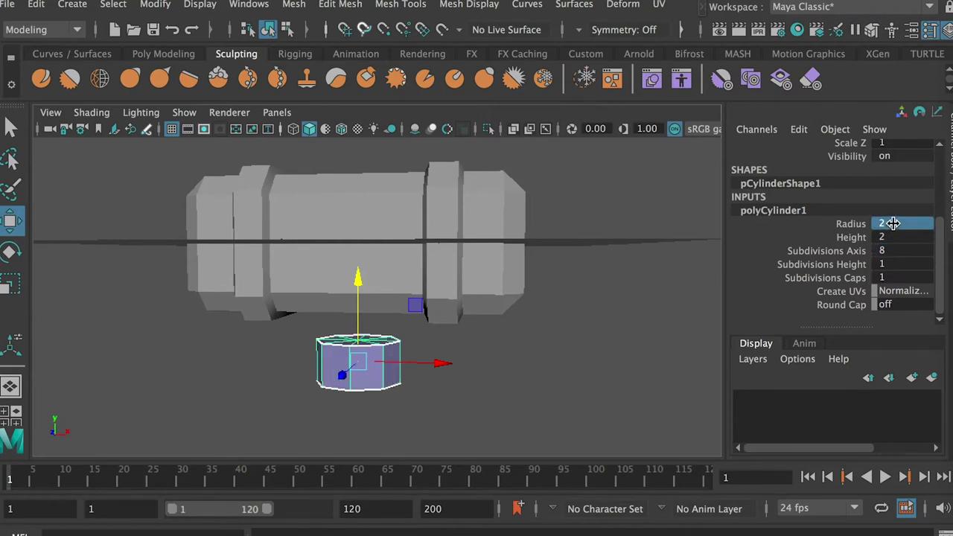
double_click(893, 224)
text(1.4)
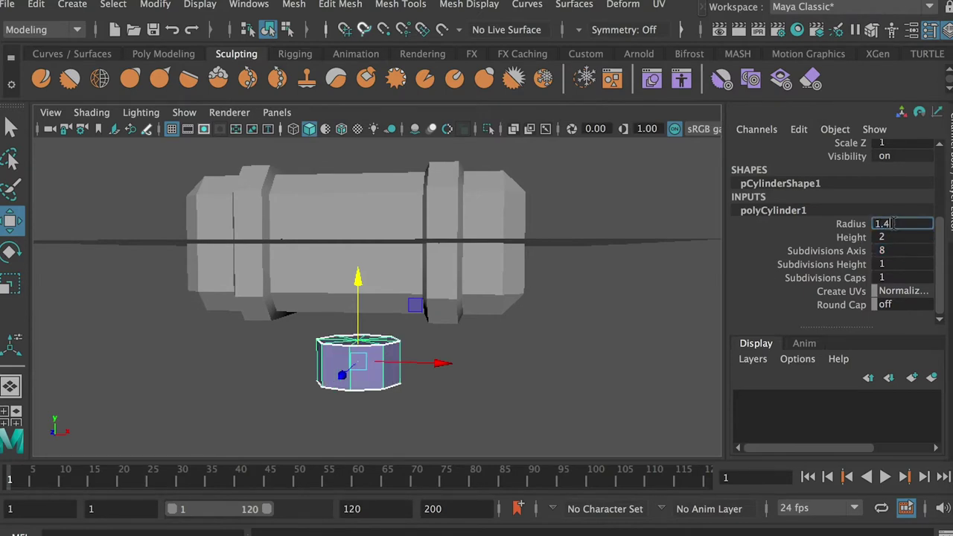
text(5)
key(Return)
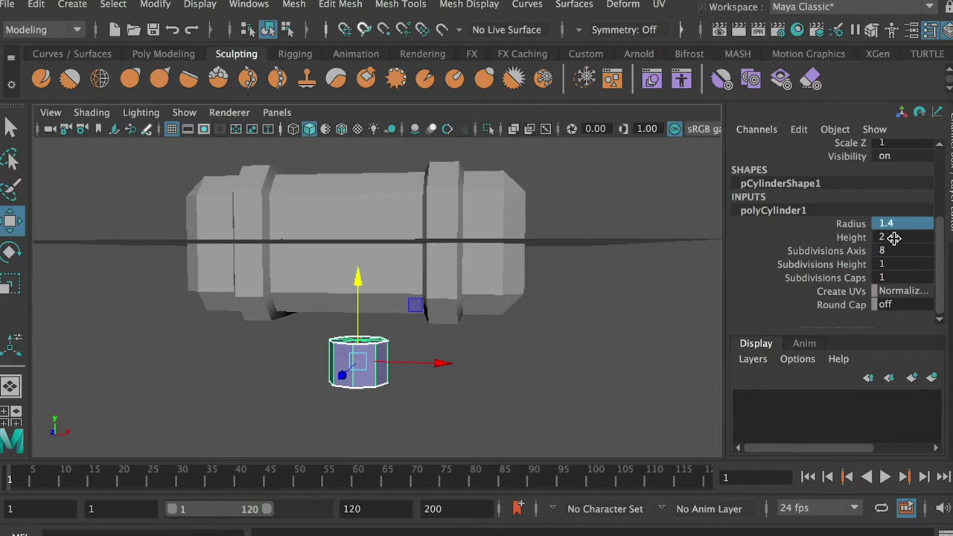
Step: Set the handle cylinder's height to 10 with 2 height subdivisions, and lower it slightly below the hammer head
double_click(894, 237)
text(10)
key(Return)
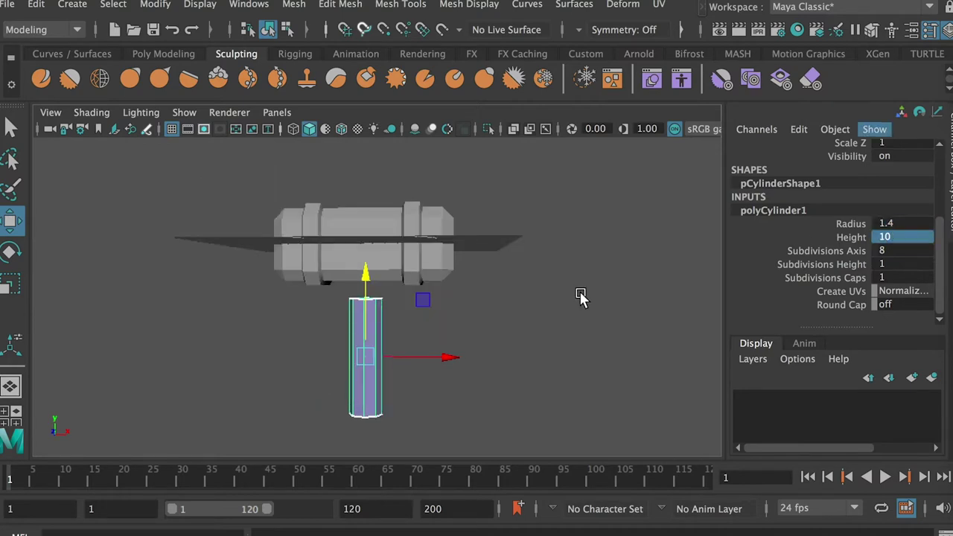
drag(366, 273, 368, 278)
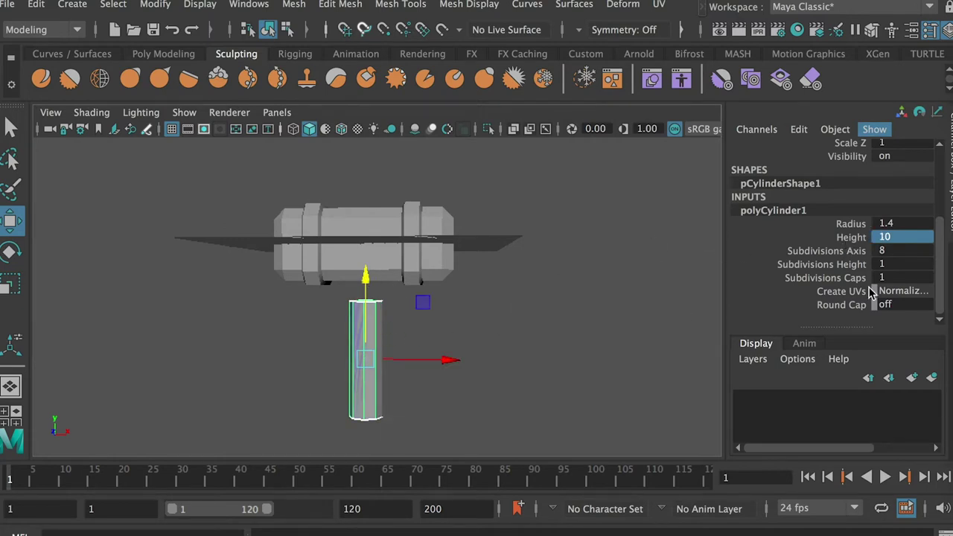
double_click(893, 266)
text(2)
key(Return)
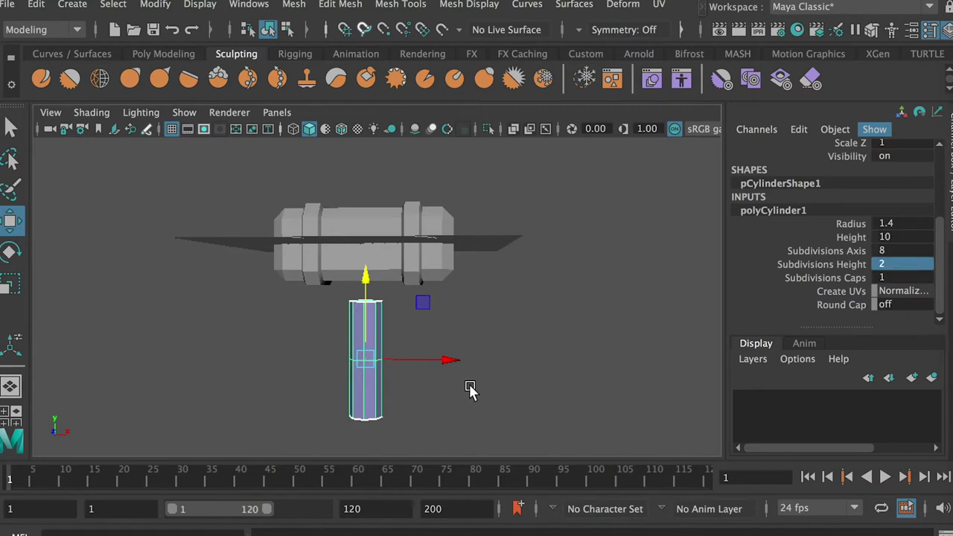
Step: Extrude the cap faces at both ends of the handle with a thickness of 0.7 and an offset of -0.6
mouse_move(381, 309)
alt+mouse_down()
mouse_move(377, 329)
mouse_move(377, 257)
mouse_move(381, 315)
alt+mouse_up()
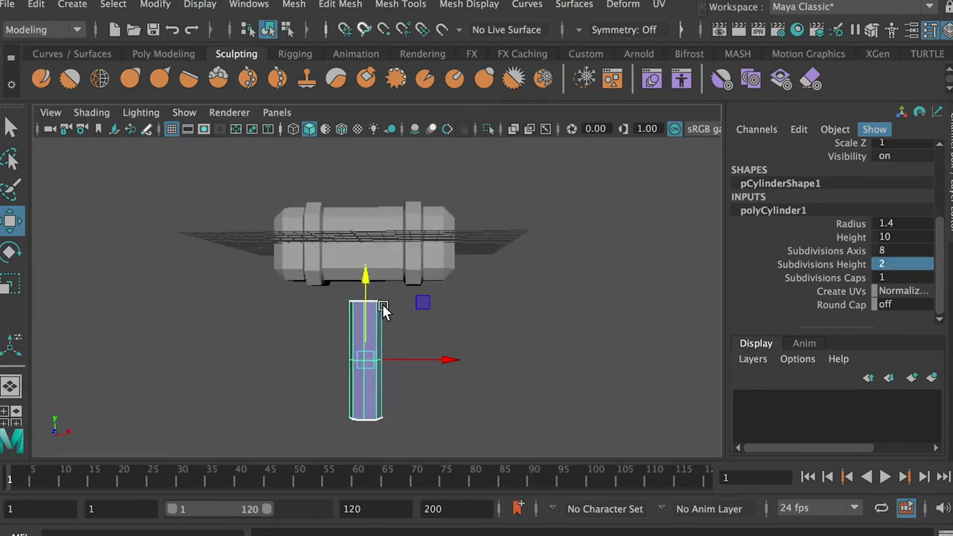
right_drag(377, 255, 377, 300)
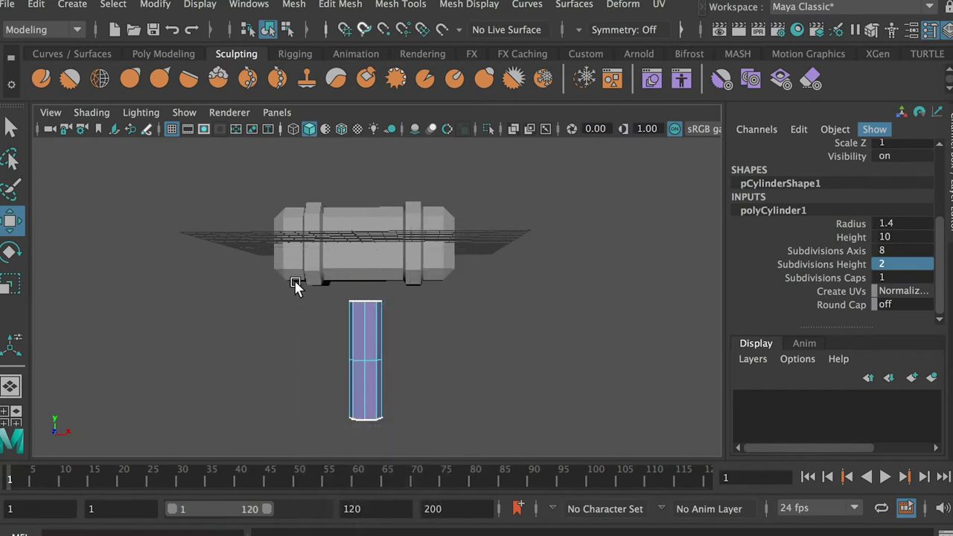
drag(298, 280, 495, 469)
drag(318, 299, 432, 387)
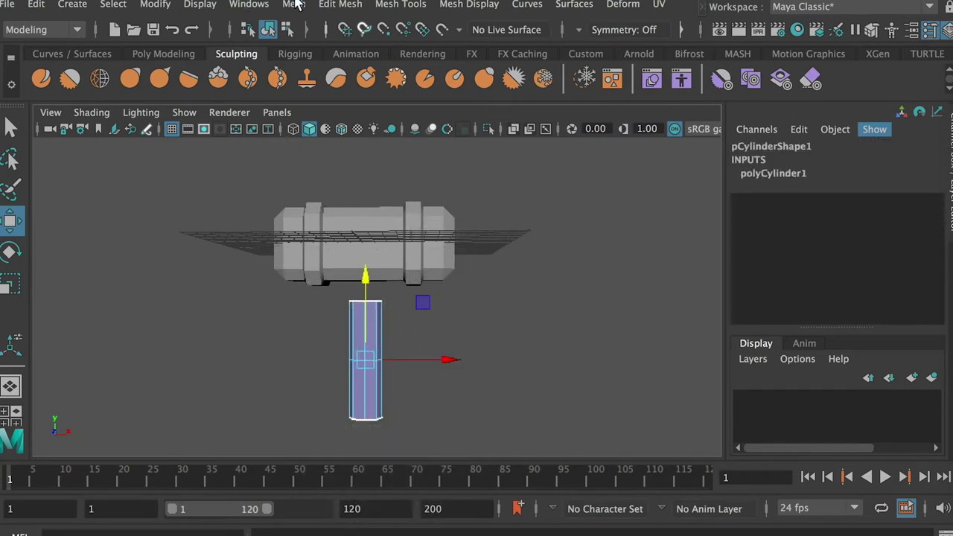
click(337, 4)
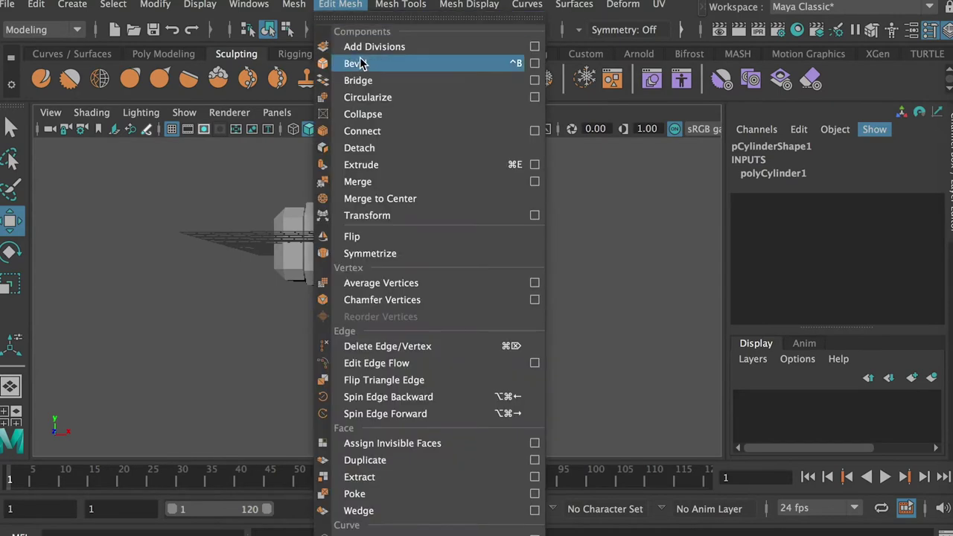
click(387, 165)
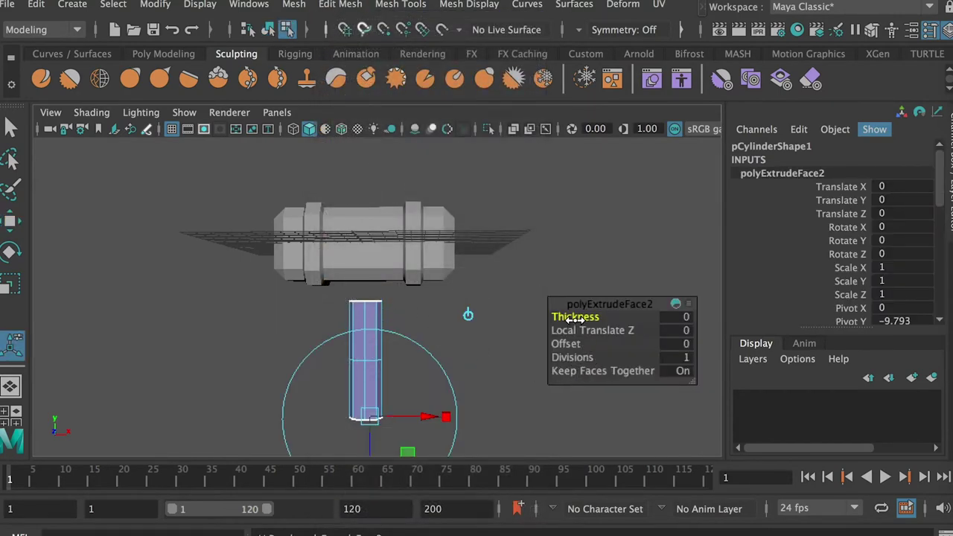
drag(575, 316, 567, 343)
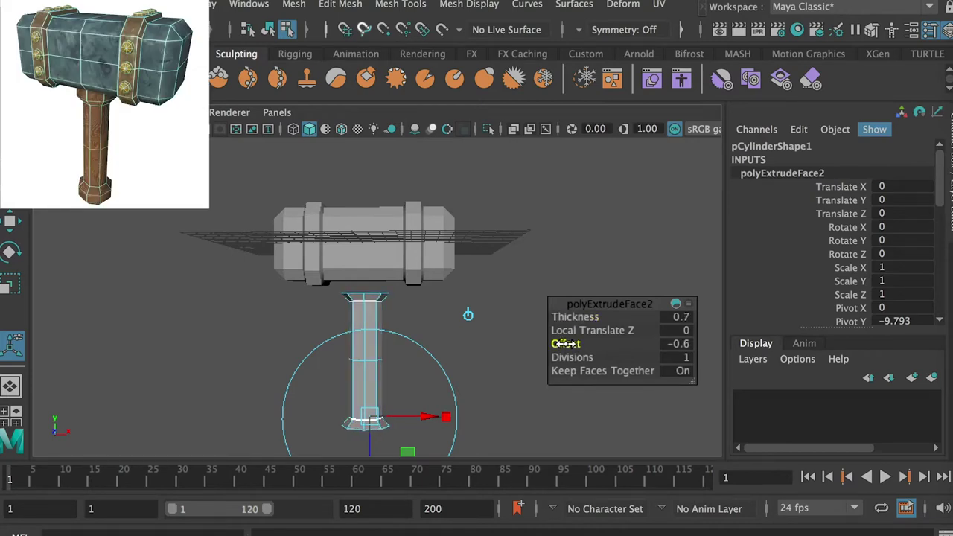
Step: Extrude the flared end faces of the handle once more with a thickness of 1.2
alt+drag(392, 302, 407, 329)
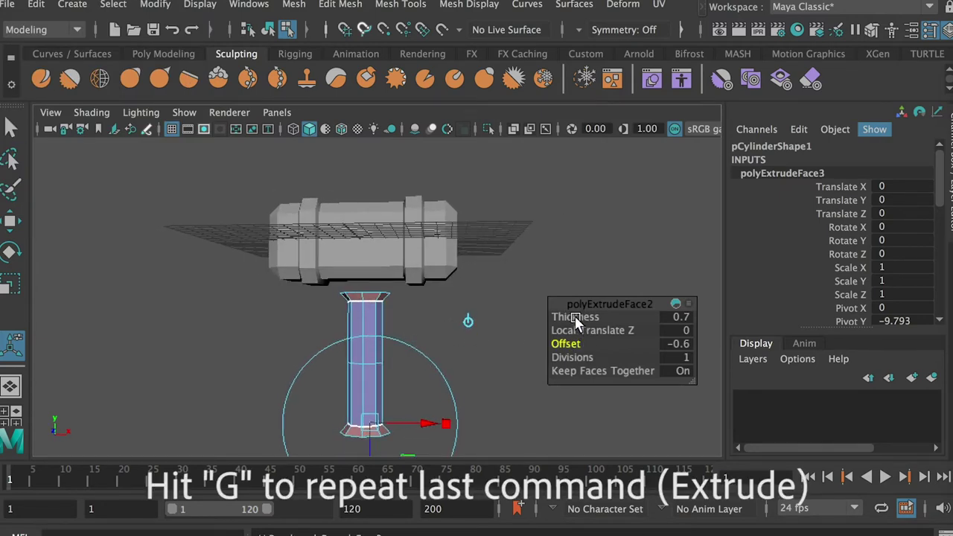
key(g)
drag(566, 317, 587, 317)
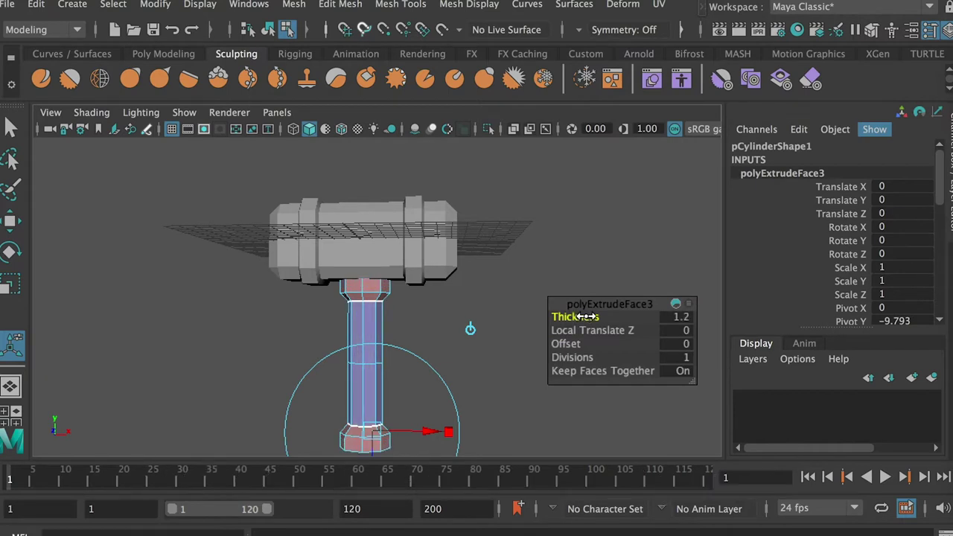
Step: Return to object selection and move the handle down, clear of the head, to a Translate Y of about -15.9
mouse_move(483, 337)
alt+mouse_down()
mouse_move(496, 328)
mouse_move(494, 303)
mouse_move(494, 335)
alt+mouse_up()
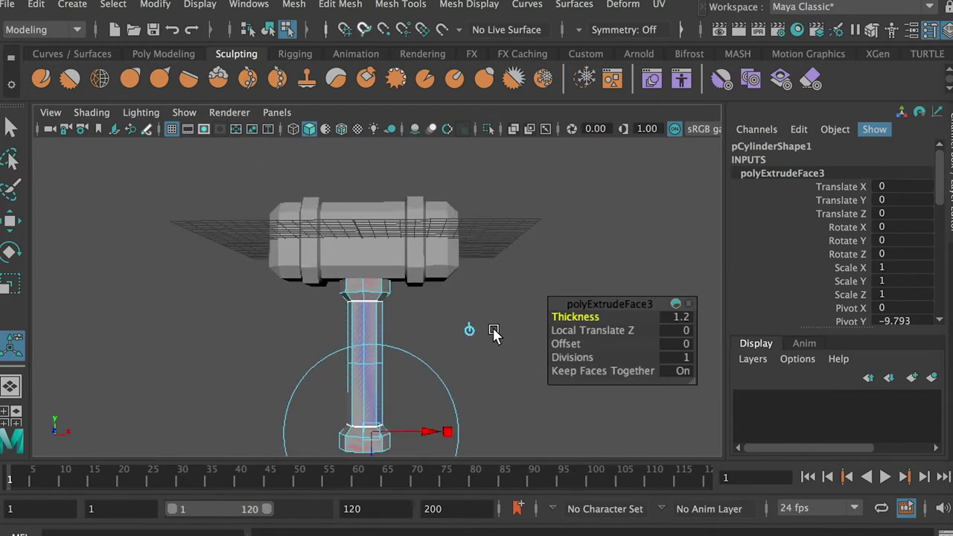
alt+right_drag(473, 345, 414, 340)
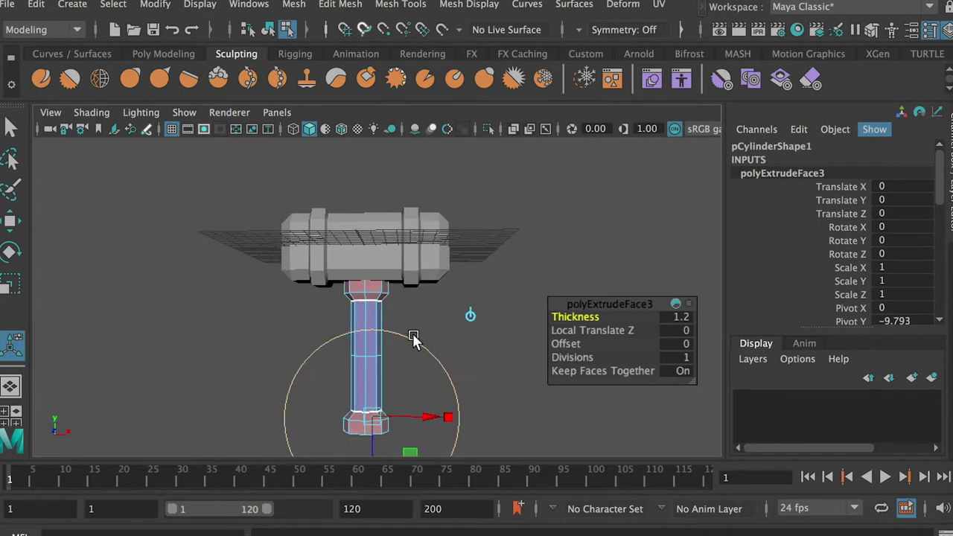
right_drag(375, 298, 400, 290)
key(w)
drag(366, 272, 376, 338)
alt+middle_drag(420, 352, 447, 299)
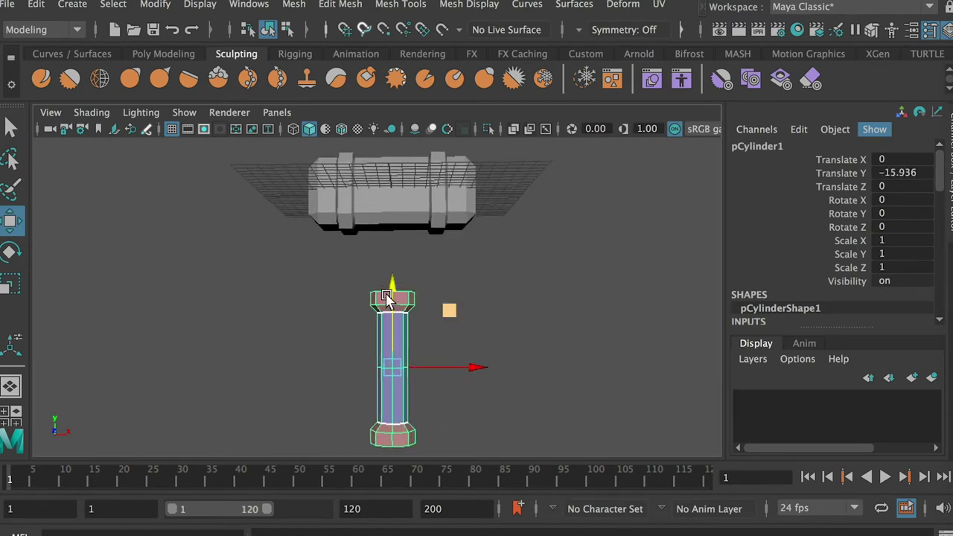
Step: Delete the cap faces at the upper end of the handle, keeping its side faces
alt+right_drag(382, 294, 425, 313)
right_drag(418, 278, 415, 302)
alt+drag(378, 308, 374, 314)
drag(334, 264, 440, 315)
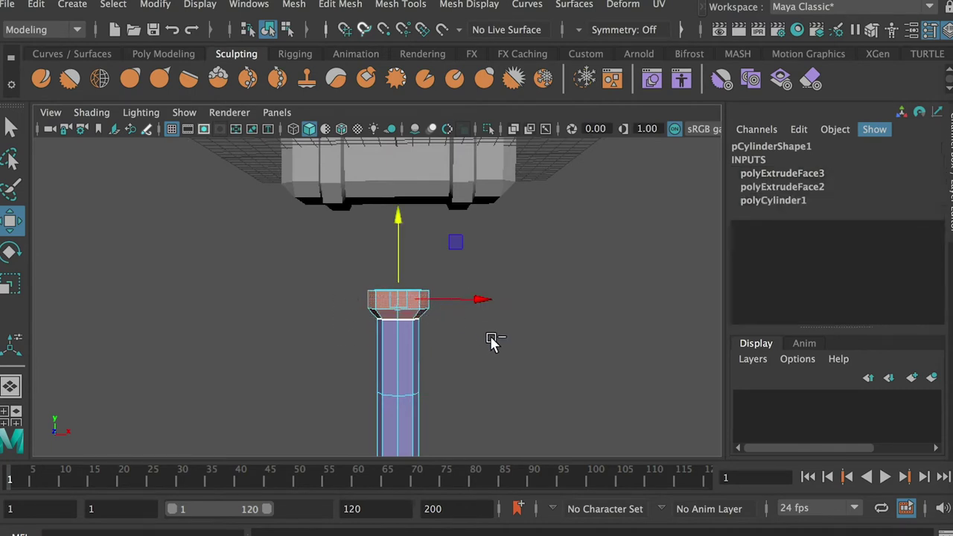
mouse_move(479, 347)
alt+mouse_down()
mouse_move(476, 364)
mouse_move(474, 343)
mouse_move(466, 360)
mouse_move(469, 342)
alt+mouse_up()
key(Delete)
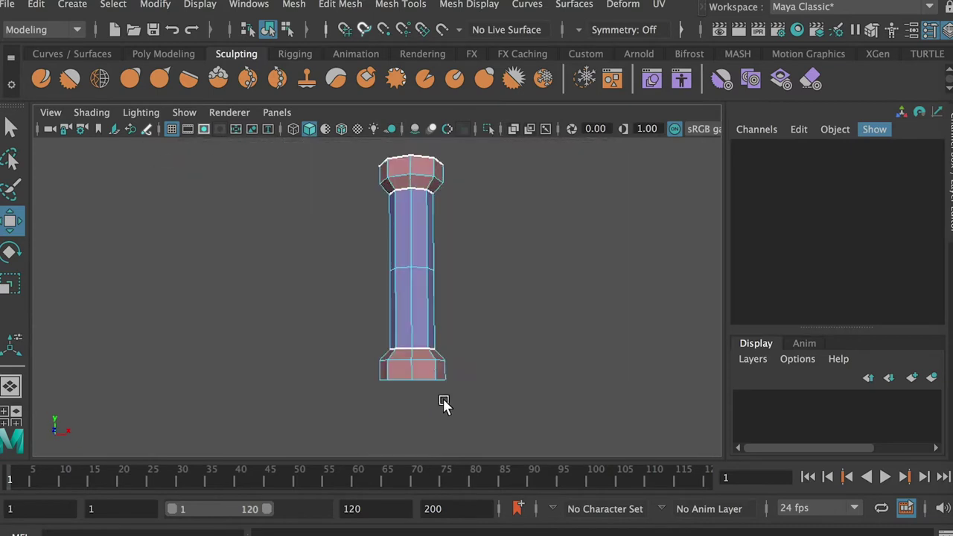
Step: Extrude the handle's bottom cap faces with a thickness of 0.7 and an offset of 0.5, and return to object selection
drag(497, 411, 513, 417)
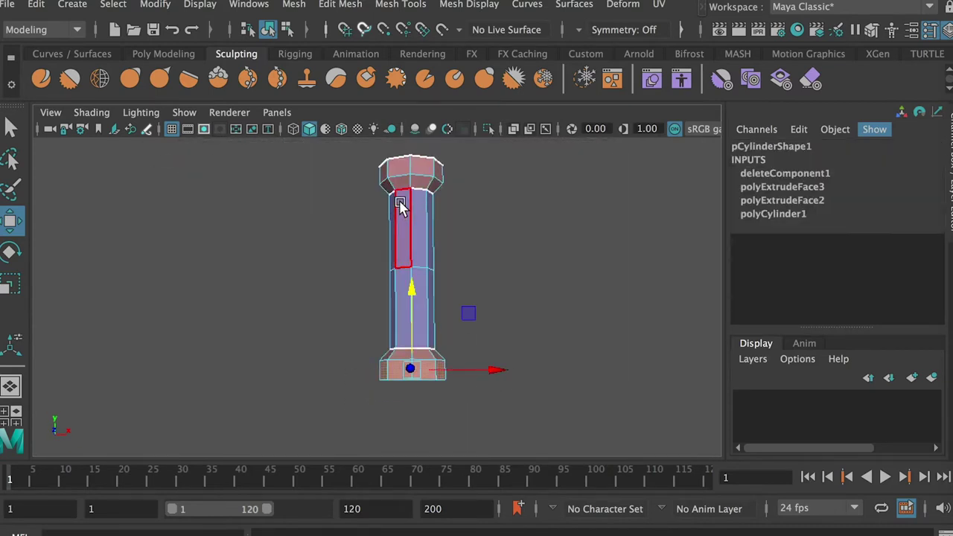
drag(301, 308, 539, 367)
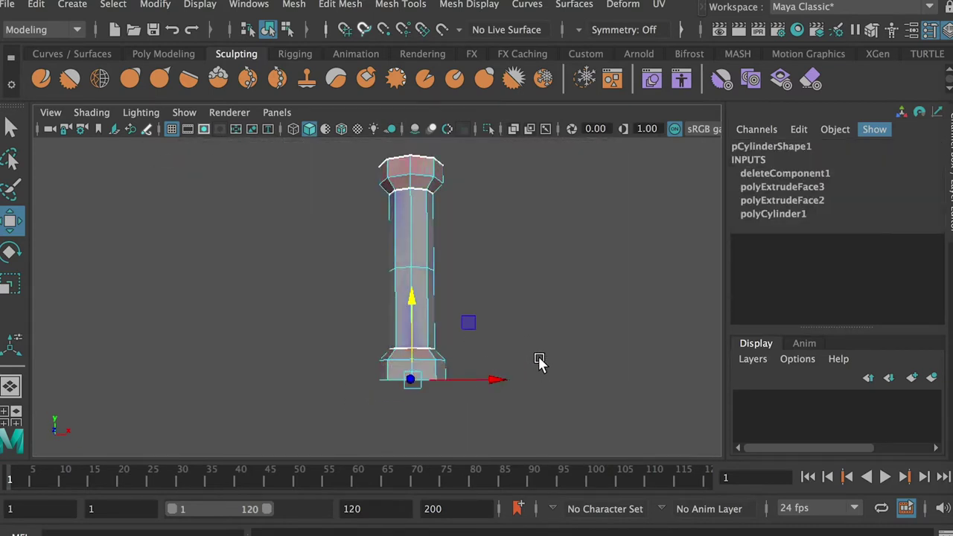
click(340, 4)
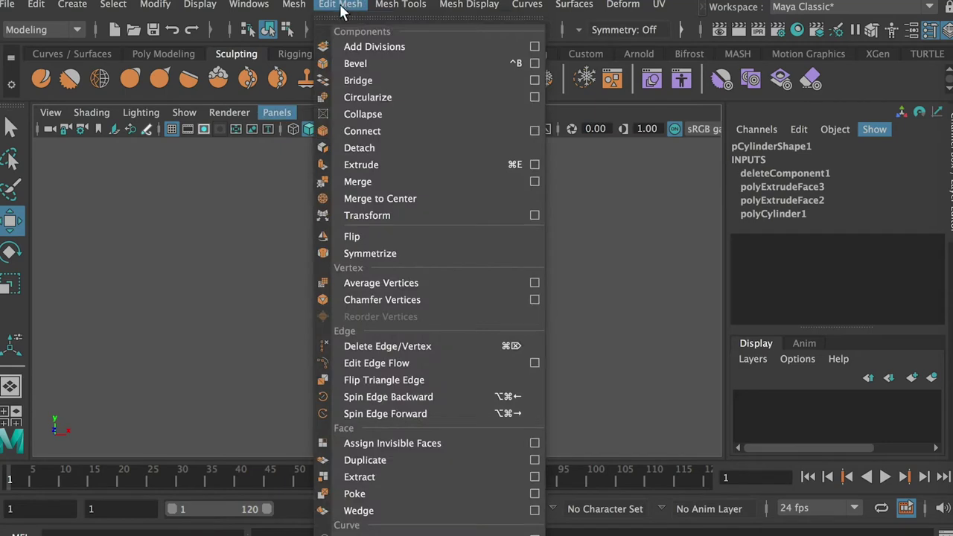
click(403, 161)
drag(572, 317, 567, 344)
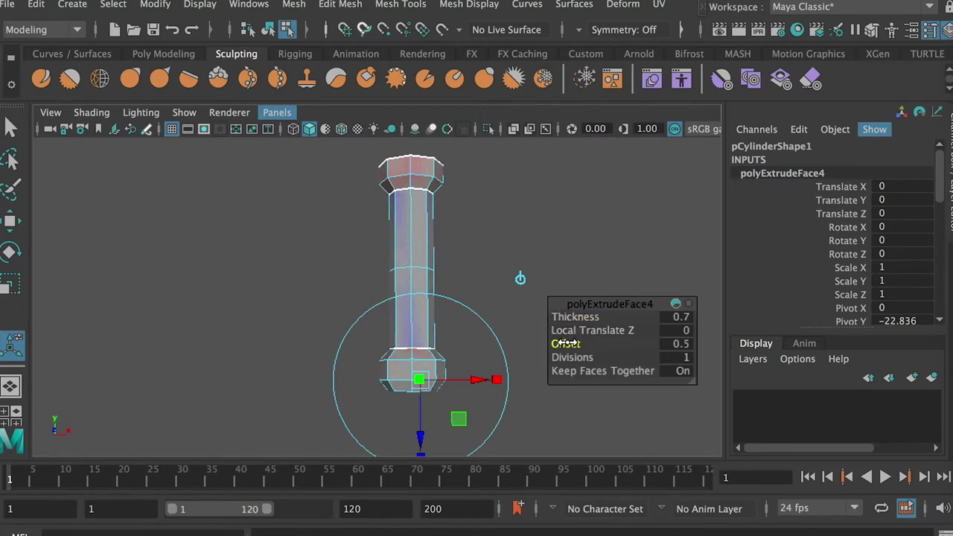
key(q)
right_drag(418, 197, 497, 173)
Step: Move the handle straight up to meet the underside of the hammer head, at a Translate Y of about -9.8
alt+drag(494, 270, 442, 279)
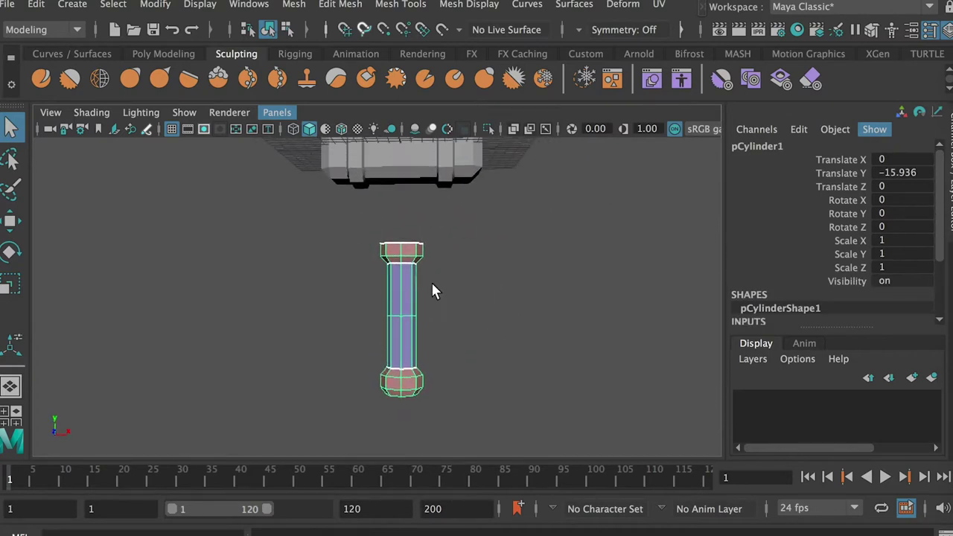
key(w)
drag(405, 233, 405, 164)
alt+middle_drag(472, 276, 476, 314)
mouse_move(475, 317)
alt+mouse_down()
mouse_move(426, 330)
mouse_move(473, 349)
mouse_move(477, 335)
alt+mouse_up()
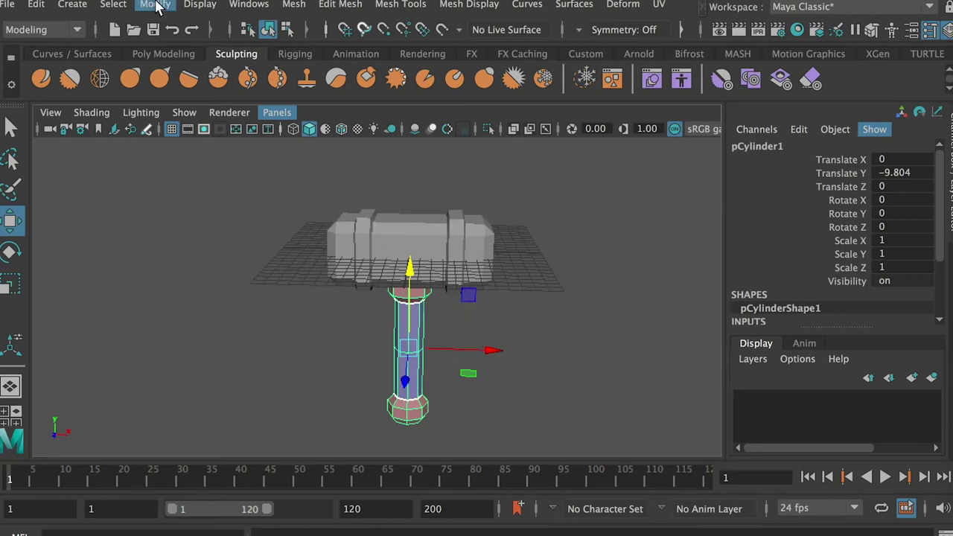
Step: Create a polygon cylinder for a stud and place it on top of one band, at about X 3.9 and Y 4.2
click(116, 6)
mouse_move(185, 66)
click(354, 95)
drag(409, 166, 411, 115)
drag(502, 205, 529, 212)
Step: Set the stud cylinder's axis subdivisions to 8 and its height to 0.6
key(f)
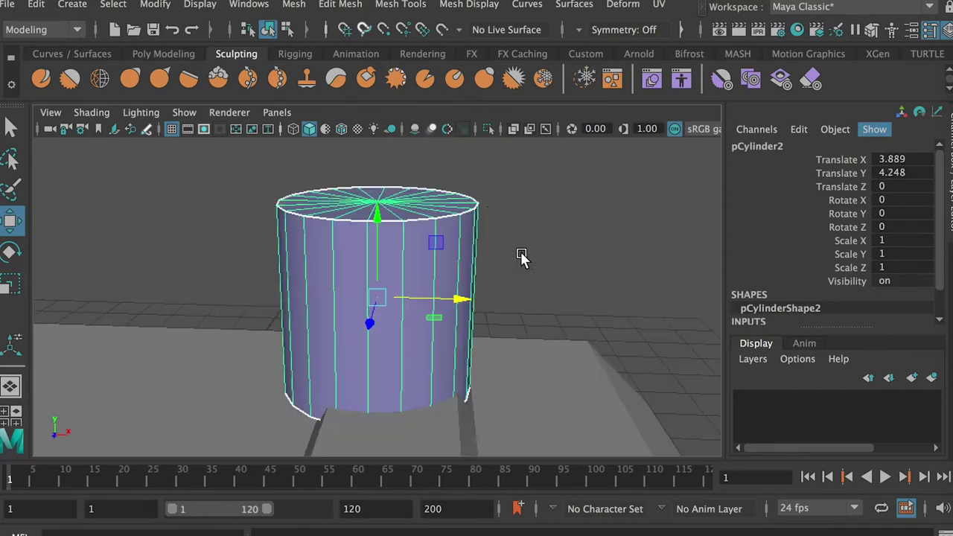
scroll(300, 269, down, 5)
alt+drag(316, 269, 283, 268)
scroll(411, 319, up, 2)
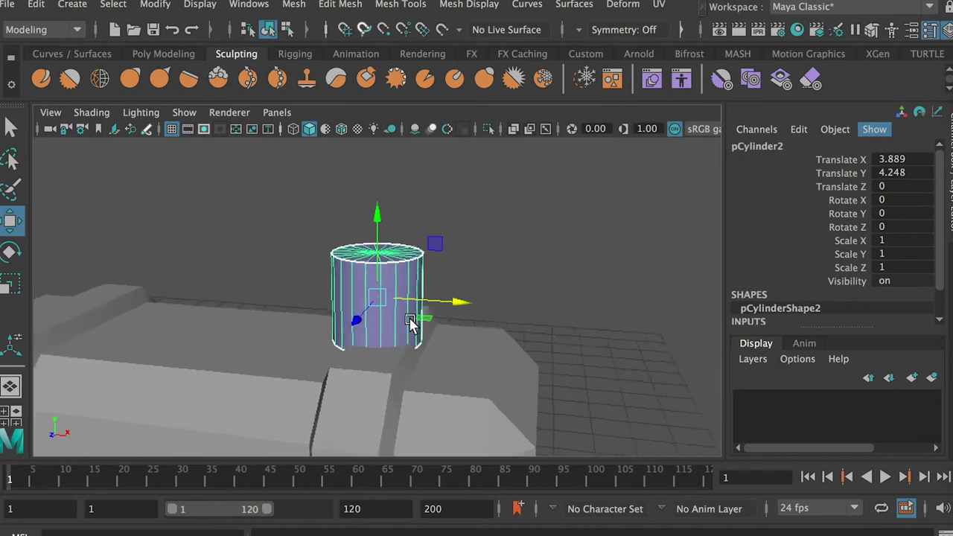
drag(941, 210, 947, 292)
click(800, 305)
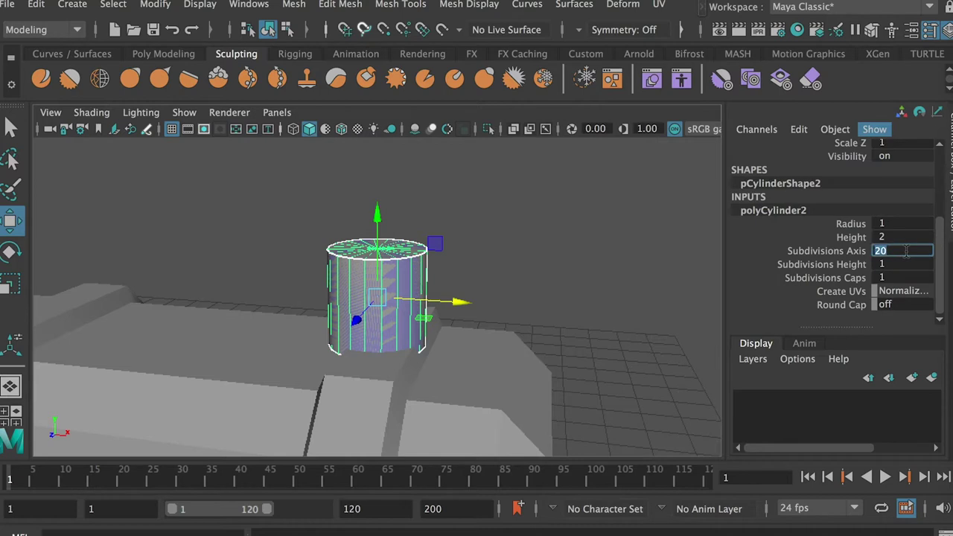
key(Return)
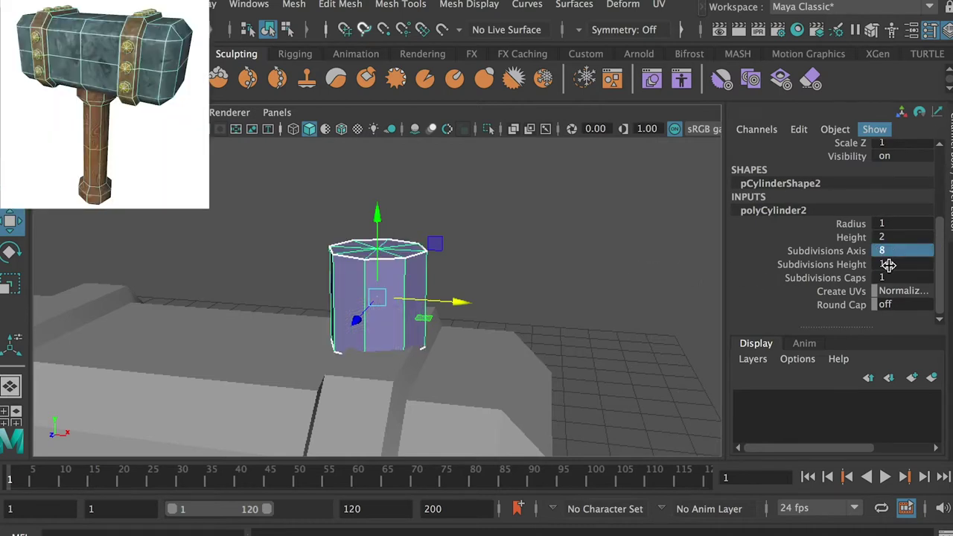
click(890, 237)
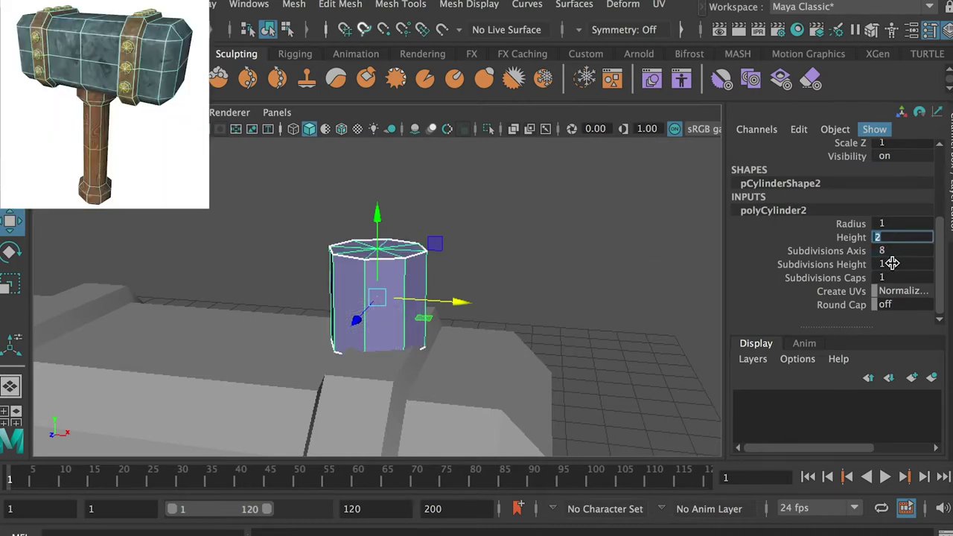
text(0.6)
key(Return)
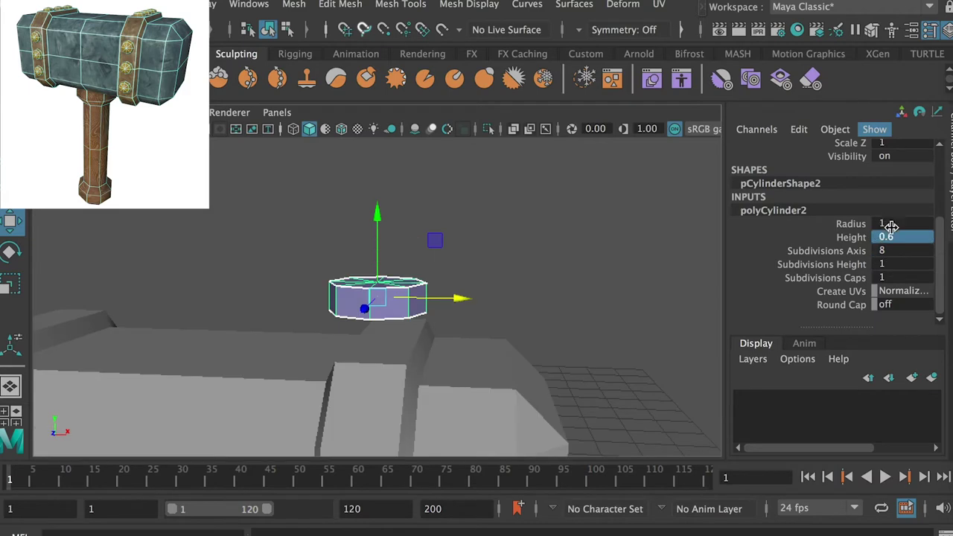
Step: Taper the stud cylinder by selecting its top vertices and scaling them slightly inward
click(894, 264)
right_drag(339, 256, 278, 256)
drag(262, 251, 507, 298)
key(r)
mouse_move(378, 276)
mouse_down()
mouse_move(366, 279)
mouse_move(390, 268)
mouse_up()
key(q)
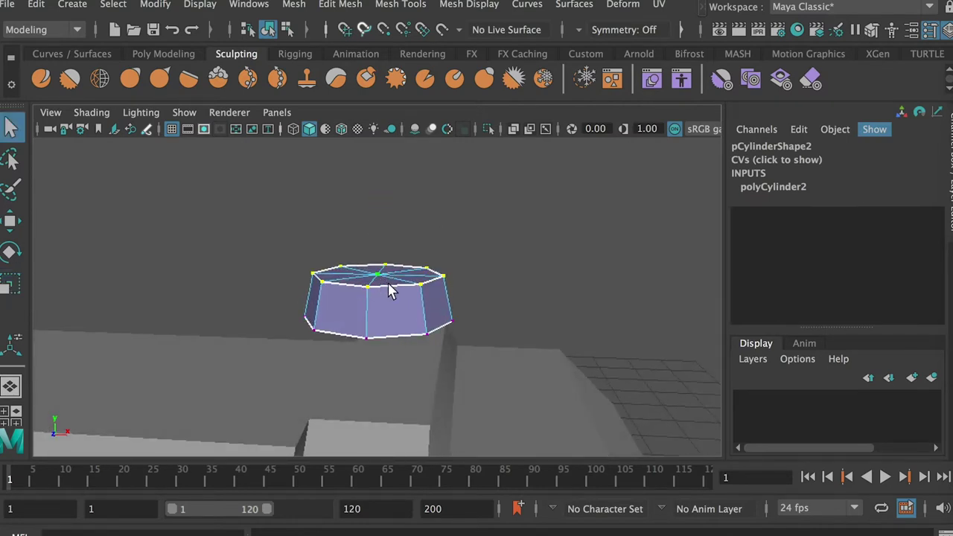
Step: Lower and scale the stud's top vertices so the cap rises to a shallow central peak, and return to object selection
key(w)
drag(378, 201, 380, 215)
drag(487, 280, 485, 286)
key(r)
drag(380, 267, 376, 265)
scroll(387, 238, down, 3)
key(w)
drag(377, 220, 377, 231)
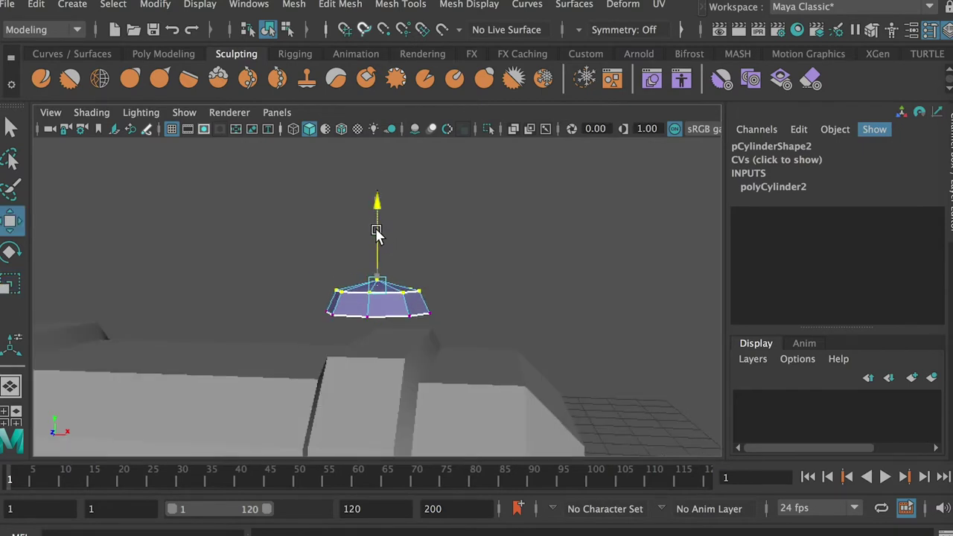
right_drag(374, 300, 455, 231)
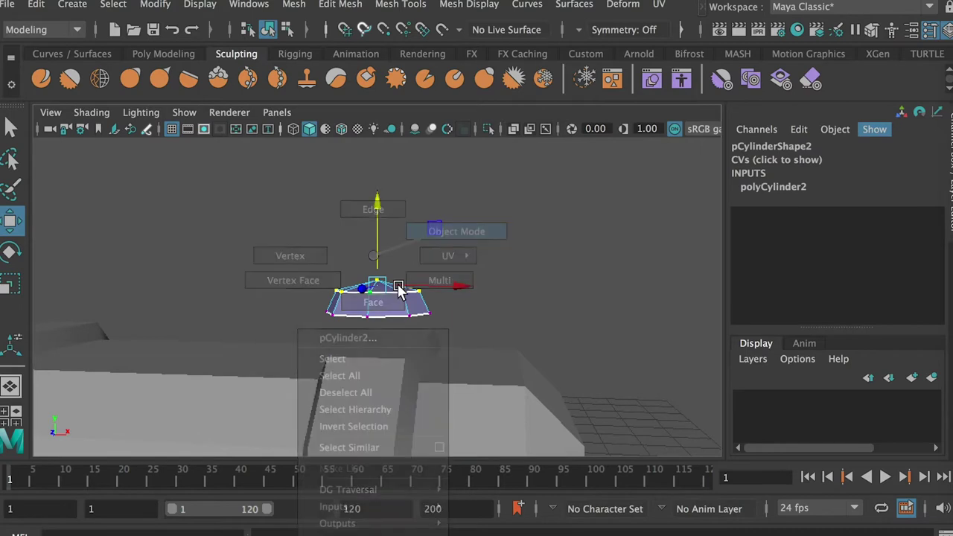
Step: Lower the stud onto the band, to a Translate Y of about 3.56, and scale it to fit the band's width
drag(377, 214, 377, 254)
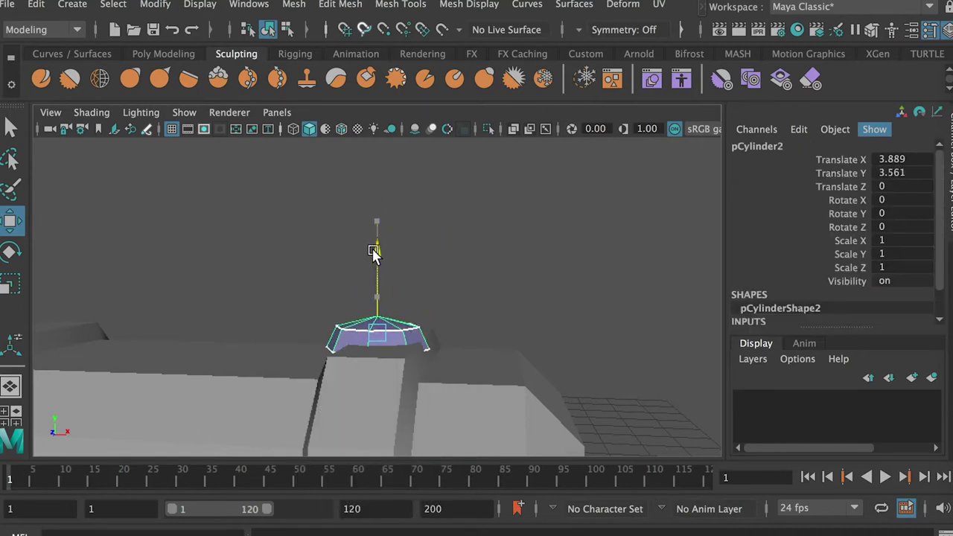
key(r)
drag(380, 331, 505, 293)
key(f)
key(w)
alt+drag(425, 293, 488, 300)
key(r)
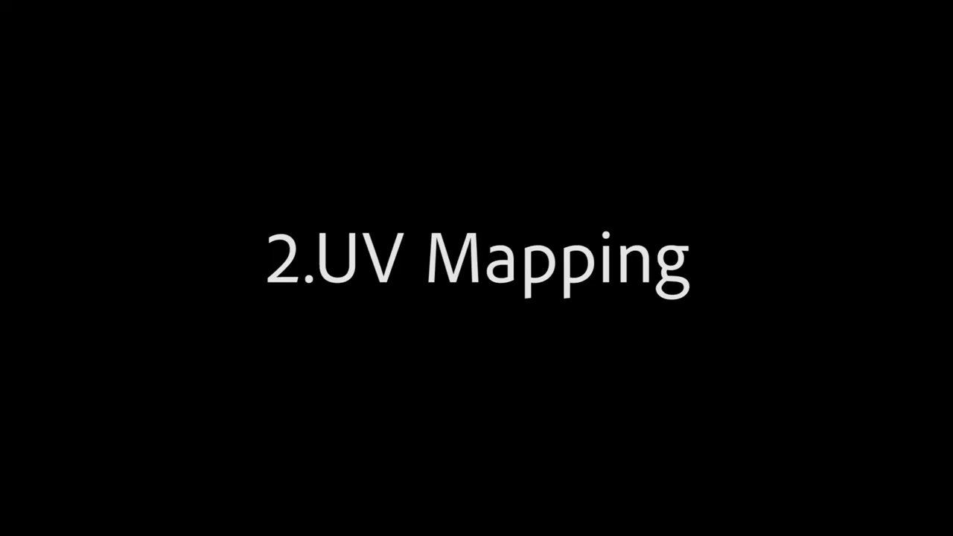
Step: Save the scene as "Axe Step01-Base Mesh" in Maya ASCII format
text(Step01-Base Mesh)
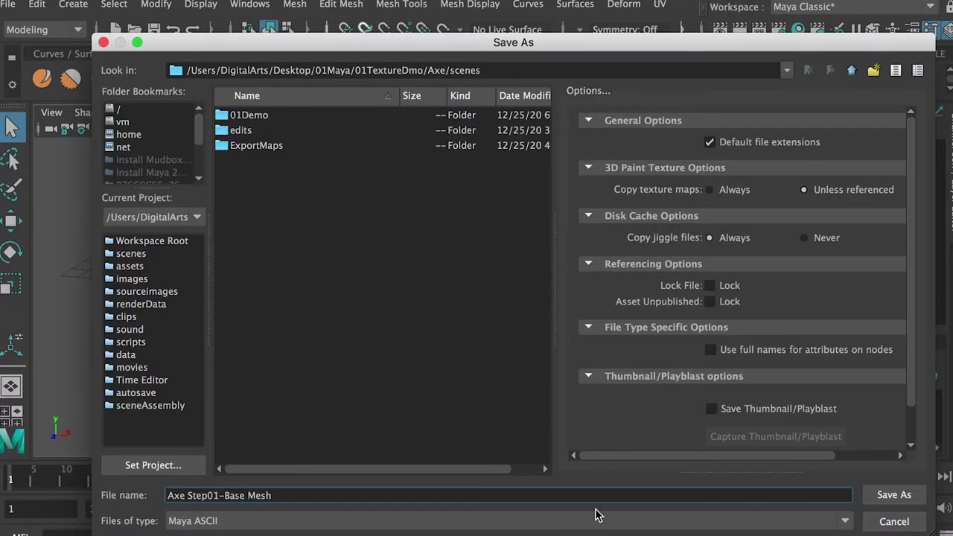
click(896, 496)
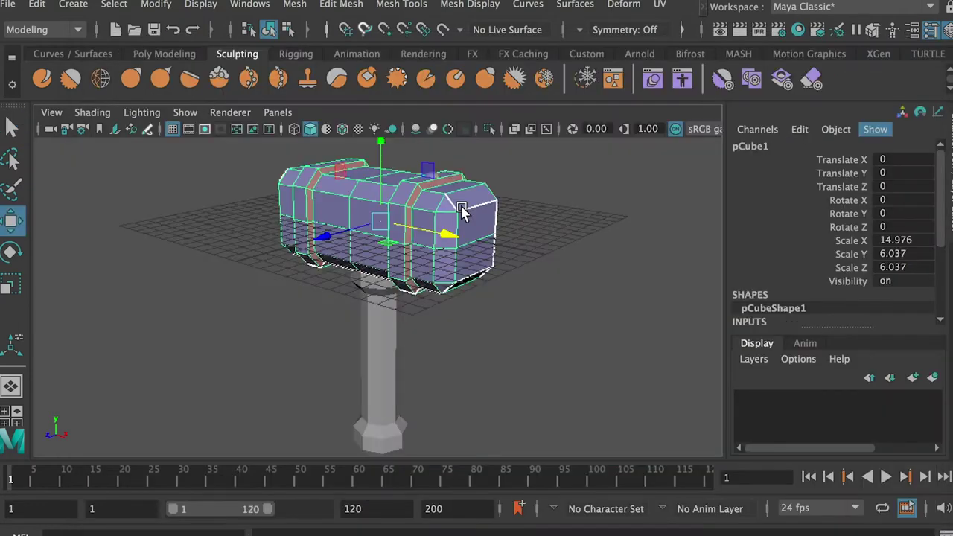
Step: Select the end faces of the hammer head and apply a planar UV projection from the X axis, fitted to the bounding box
right_drag(465, 216, 470, 257)
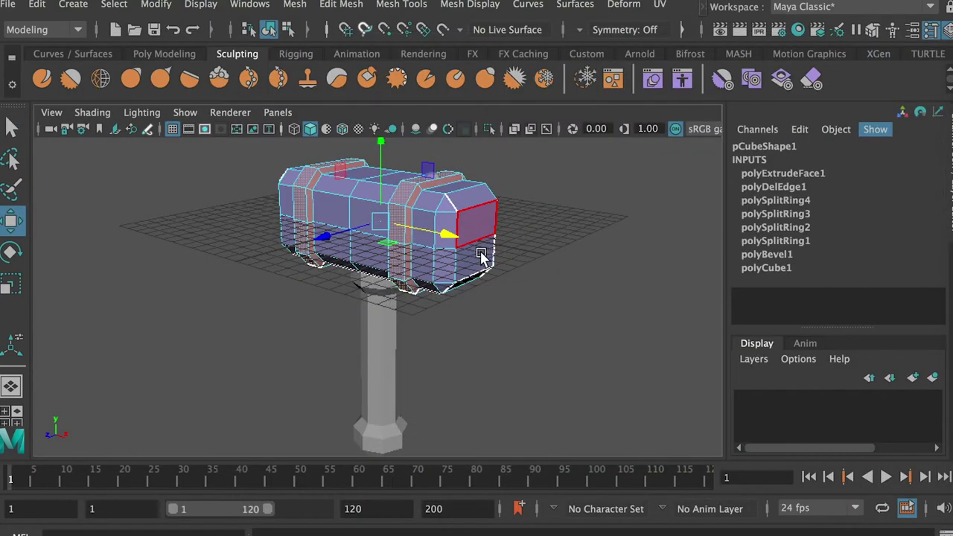
click(478, 257)
alt+drag(242, 232, 278, 241)
shift+click(185, 244)
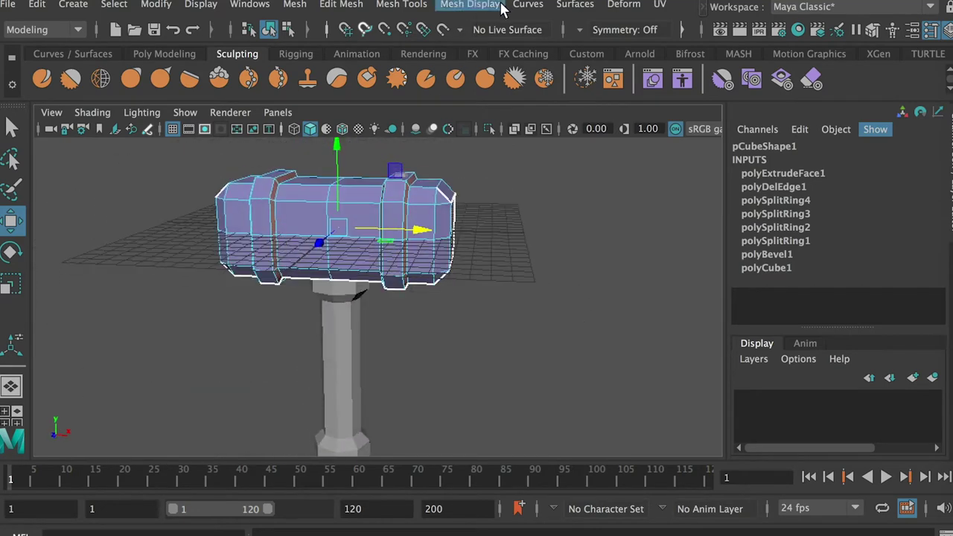
click(660, 4)
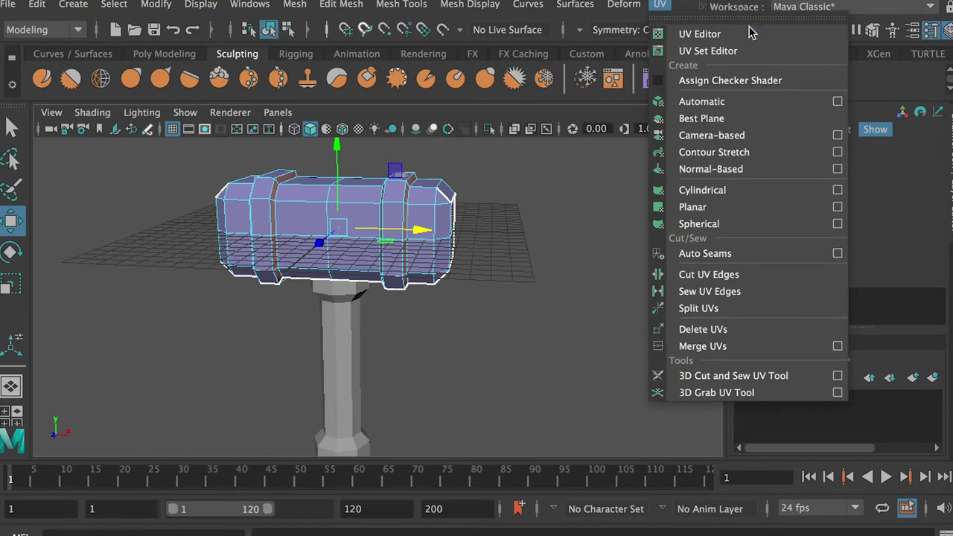
click(837, 208)
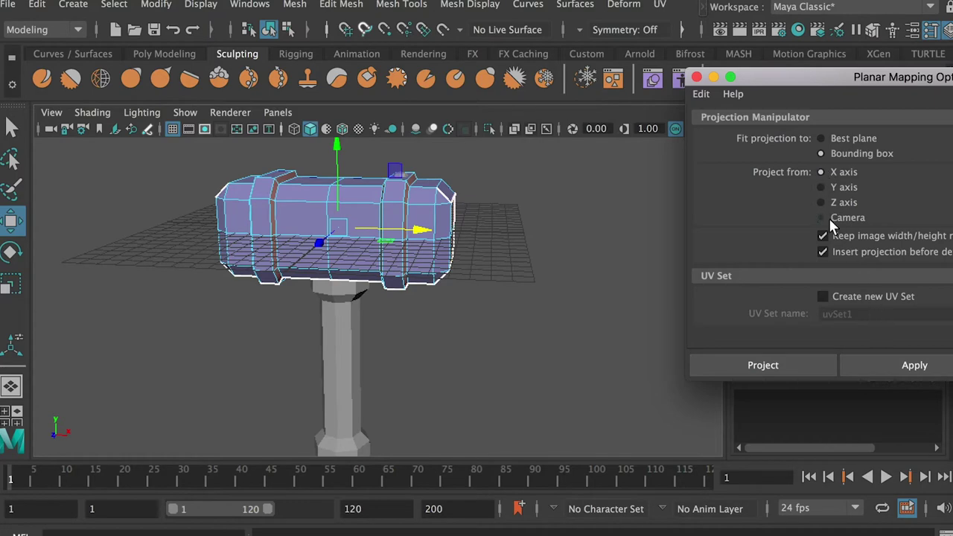
drag(881, 76, 835, 86)
click(858, 373)
Step: Move the planar-mapped end shells sideways out of the 0-1 UV tile, clear of the remaining head UVs
drag(950, 101, 609, 117)
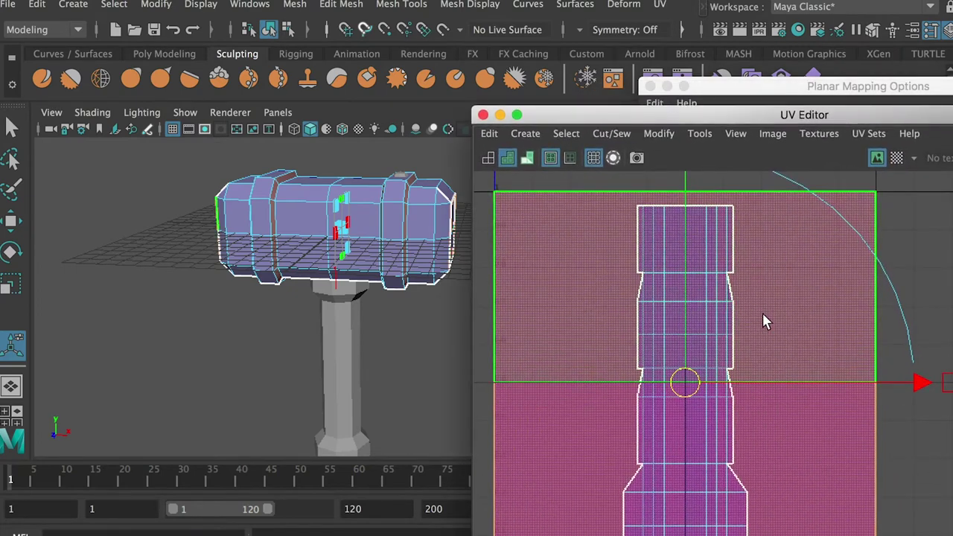
alt+right_drag(867, 330, 513, 309)
alt+right_drag(788, 336, 673, 298)
alt+middle_drag(673, 298, 566, 297)
drag(755, 348, 922, 341)
Step: Separate the overlapping end shells by moving one below the other in the UV Editor, and flip the moved shell
click(876, 316)
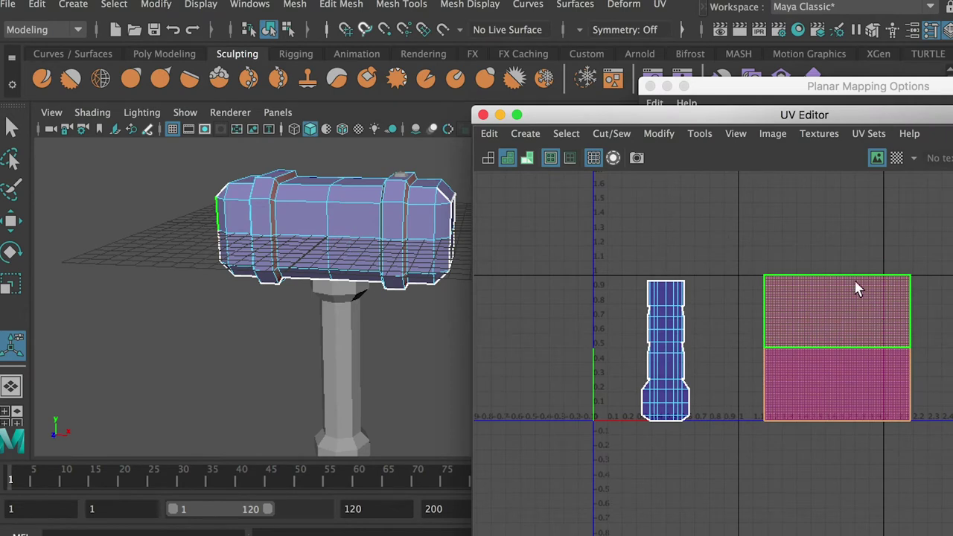
key(w)
drag(838, 252, 852, 414)
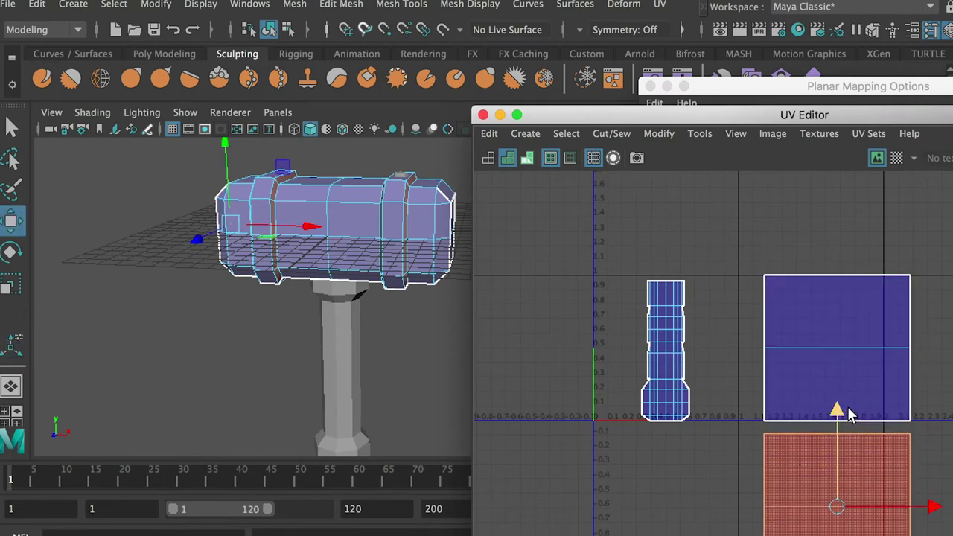
click(665, 139)
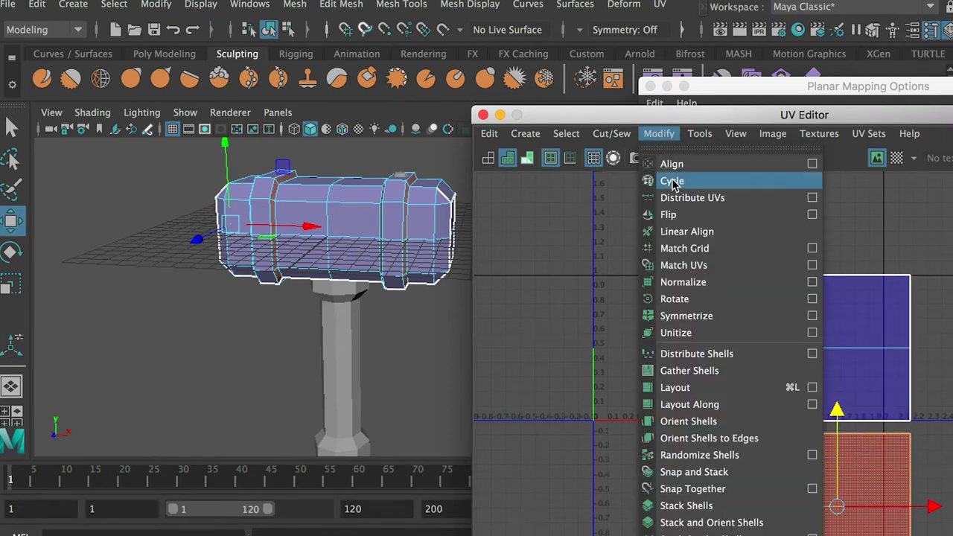
click(674, 215)
click(726, 272)
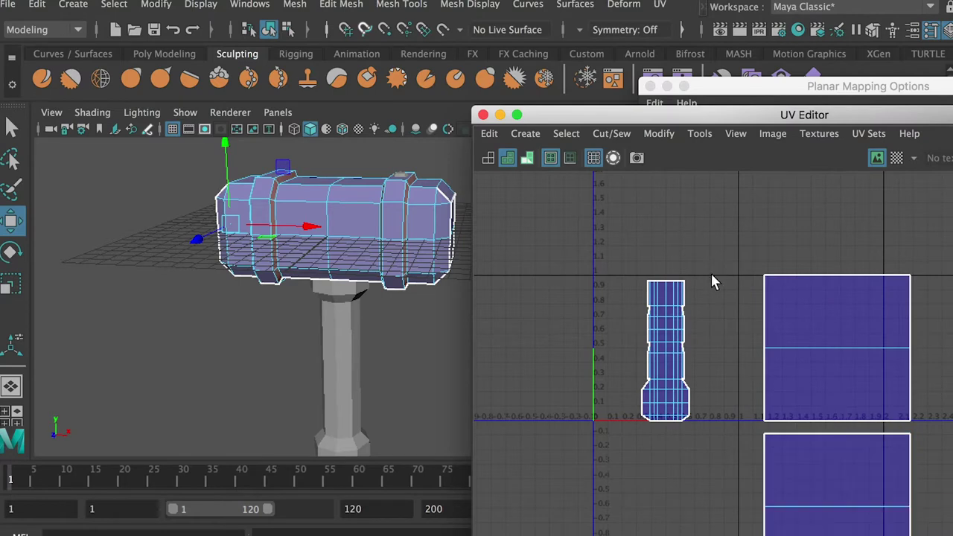
Step: Select all remaining faces of the head through their UV shell and apply a cylindrical UV projection to them
right_drag(374, 194, 374, 233)
click(393, 221)
drag(645, 331, 703, 438)
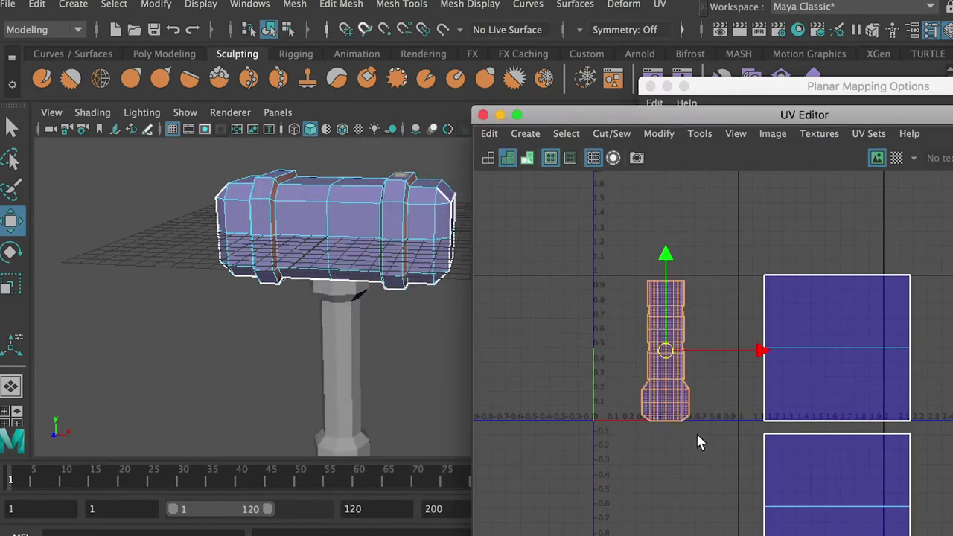
mouse_move(415, 246)
alt+mouse_down()
mouse_move(364, 240)
mouse_move(504, 236)
mouse_move(406, 242)
alt+mouse_up()
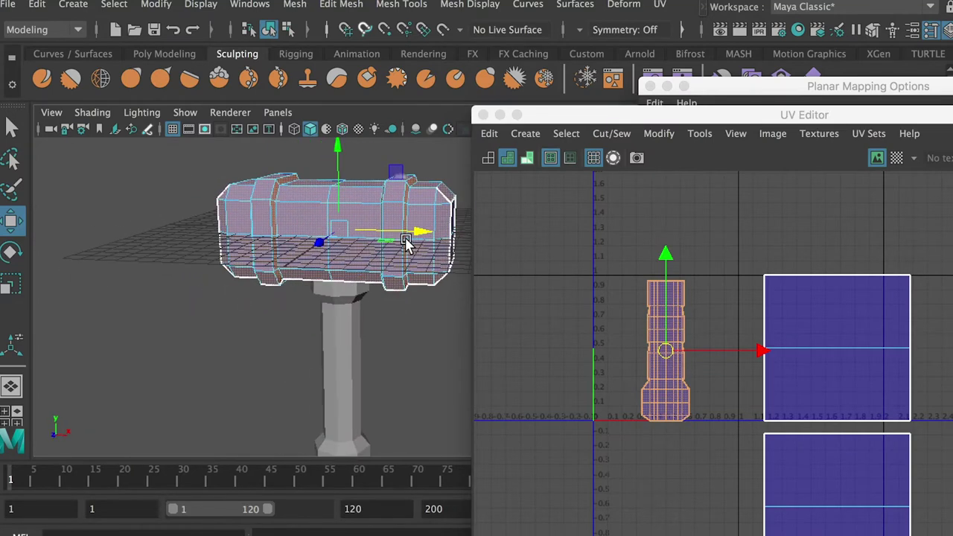
click(650, 87)
click(661, 5)
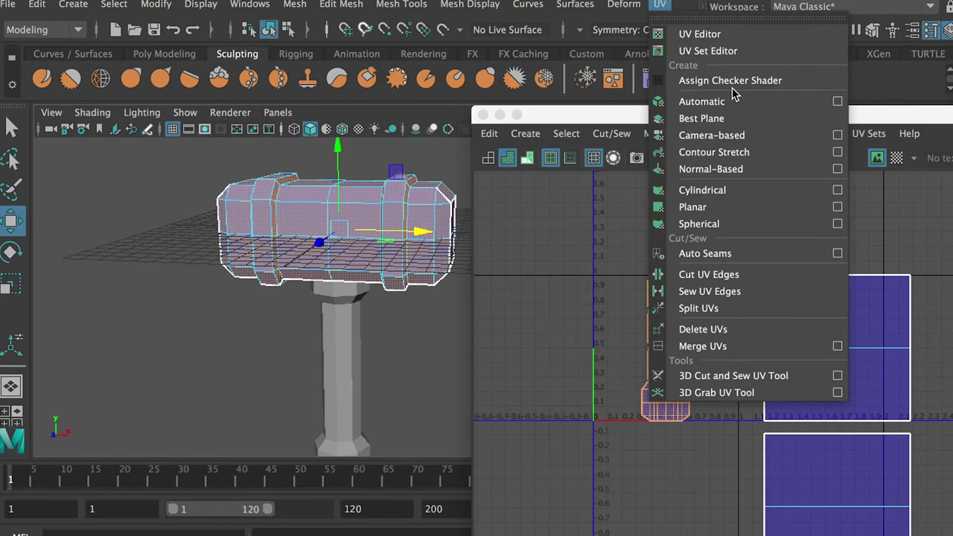
click(747, 194)
Step: Set the cylindrical projection's Rotate Z to 90 and widen its horizontal sweep until it wraps around the whole head
drag(609, 117, 700, 155)
alt+drag(405, 262, 432, 250)
drag(678, 163, 552, 363)
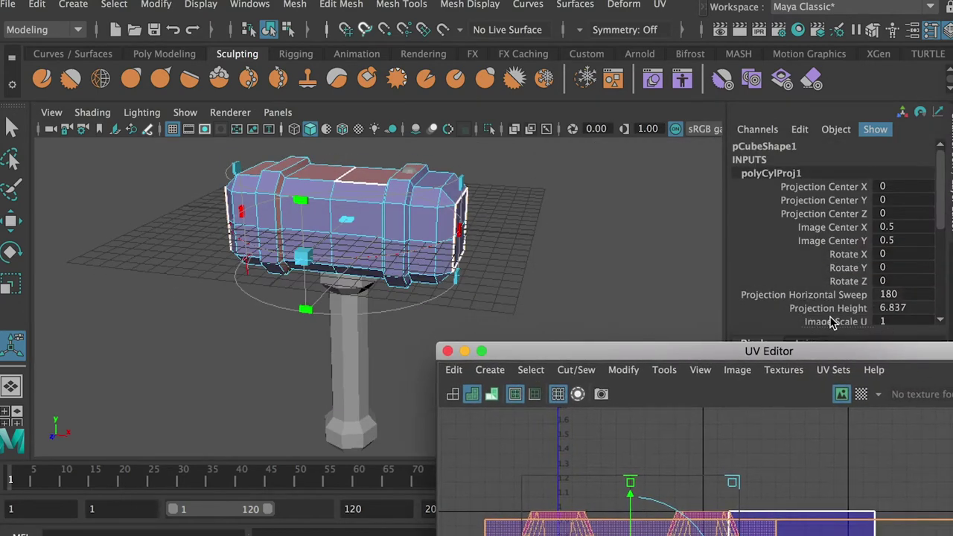
click(885, 283)
click(901, 281)
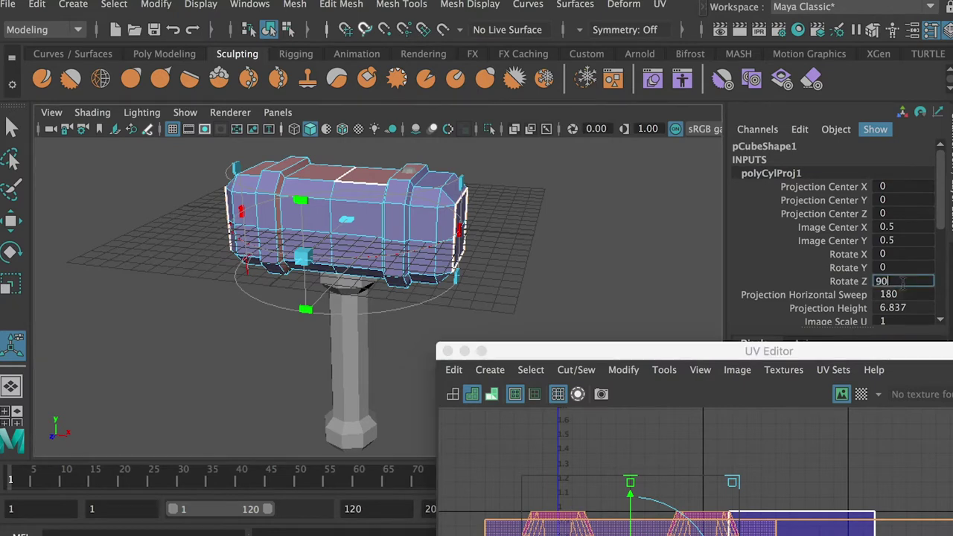
key(Return)
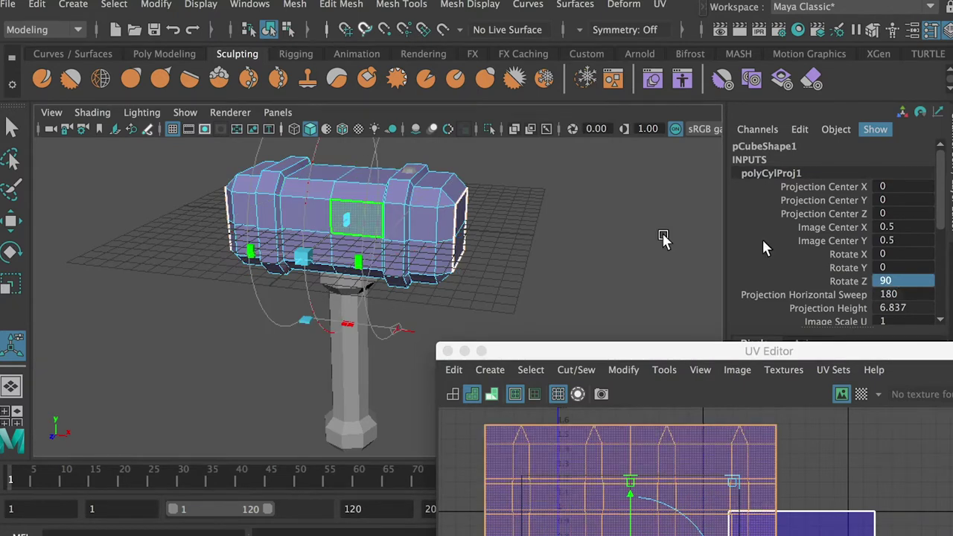
middle_drag(886, 293, 934, 294)
Step: Select the edge line running lengthwise along the underside of the head and cut the UVs there
alt+drag(521, 206, 670, 246)
drag(713, 365, 786, 149)
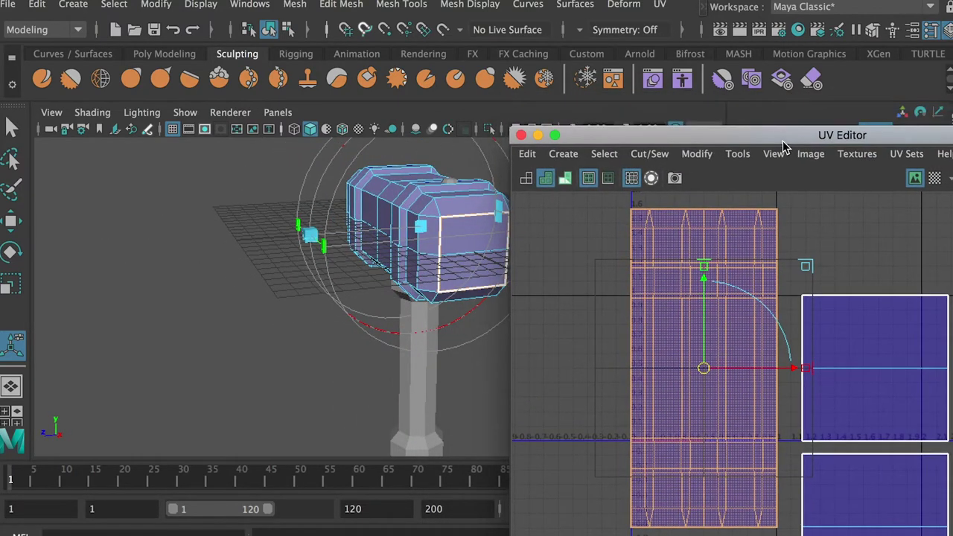
mouse_move(370, 233)
alt+mouse_down()
mouse_move(485, 238)
mouse_move(430, 226)
mouse_move(385, 241)
alt+mouse_up()
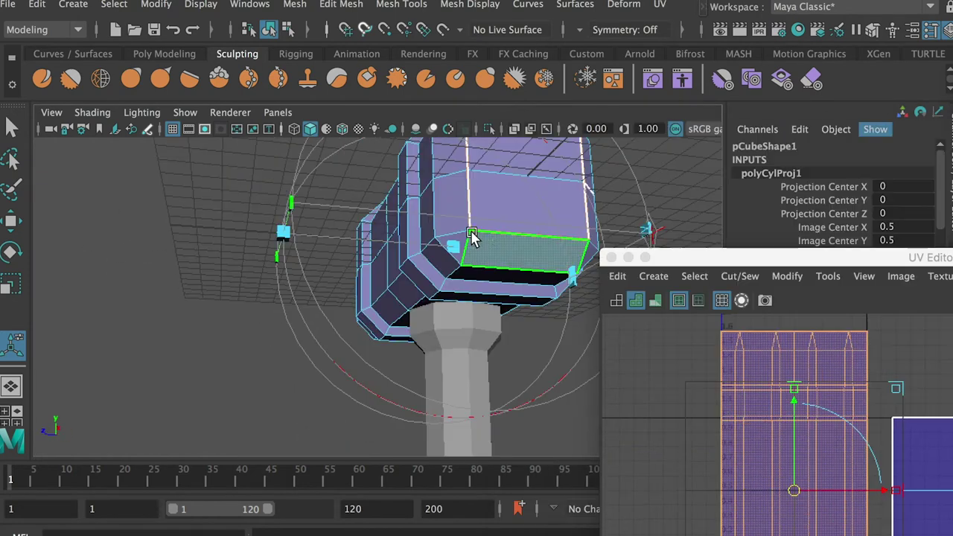
right_click(472, 232)
right_drag(490, 225, 484, 201)
alt+drag(506, 228, 463, 233)
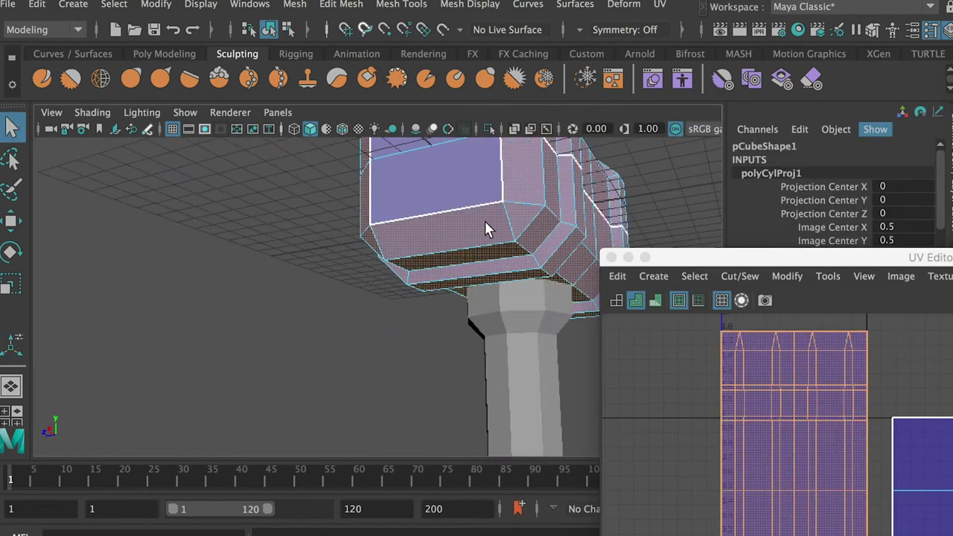
click(503, 211)
alt+right_drag(533, 248, 432, 244)
alt+drag(432, 244, 326, 248)
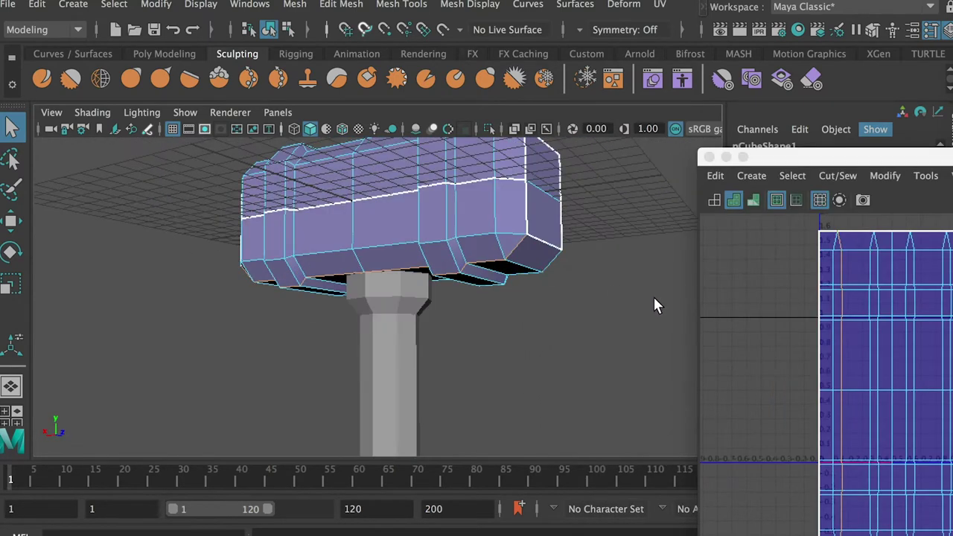
shift+right_click(758, 275)
shift+right_drag(758, 276, 704, 298)
Step: Sew the old lengthwise UV seam along the middle of the head's side, leaving only the underside seam
click(514, 186)
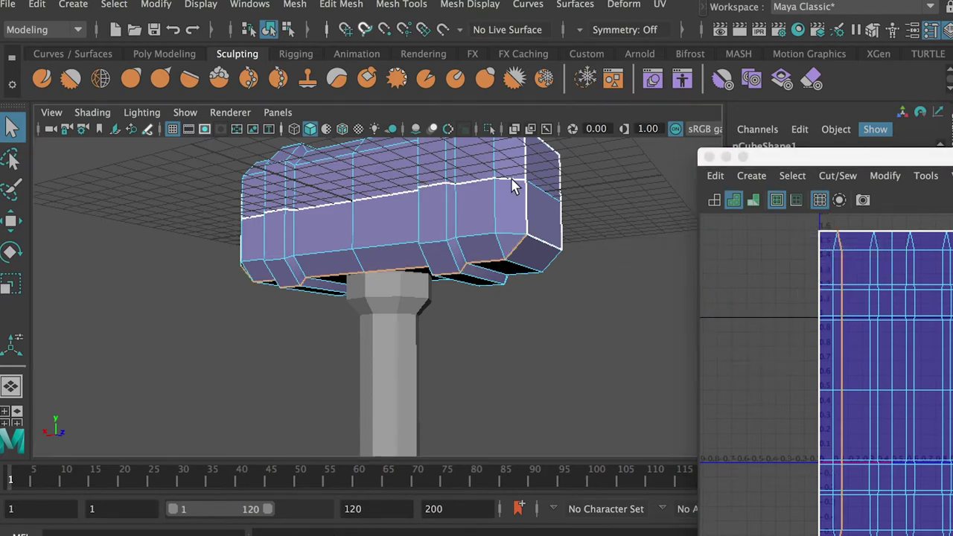
alt+drag(387, 223, 498, 228)
double_click(352, 223)
shift+right_drag(763, 255, 752, 218)
drag(833, 158, 779, 158)
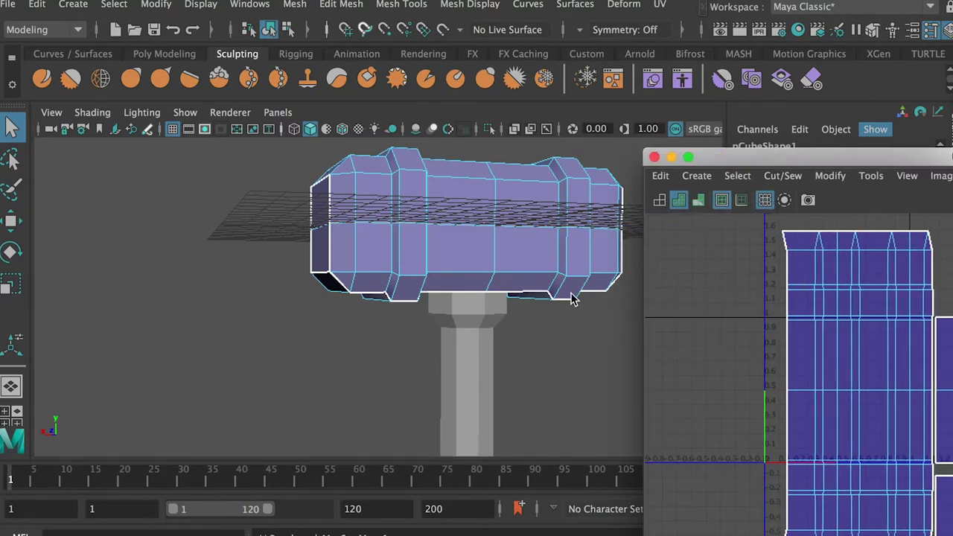
Step: Select the edge loops bordering both raised bands and cut the UVs along them
alt+drag(534, 326, 421, 224)
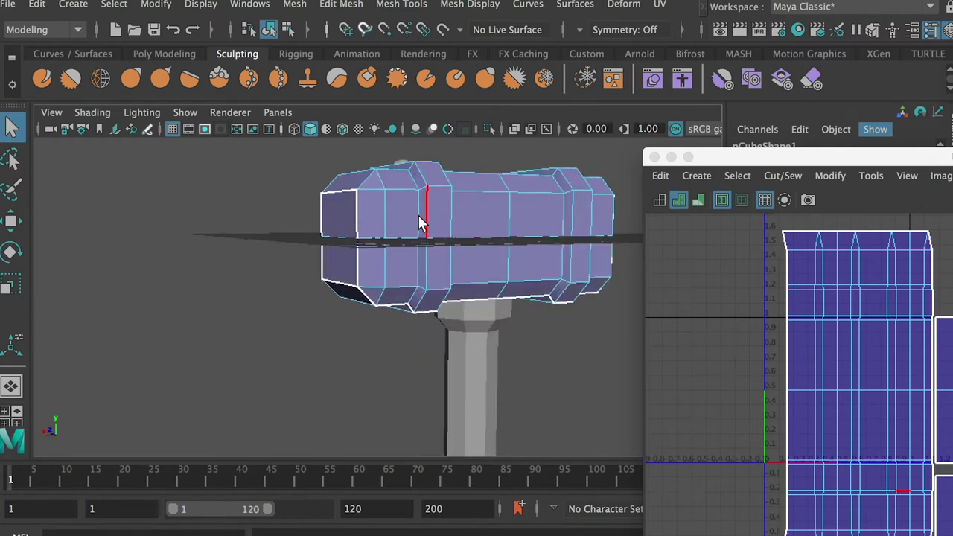
alt+drag(469, 210, 361, 218)
mouse_move(514, 242)
alt+mouse_down()
mouse_move(525, 222)
mouse_move(496, 209)
mouse_move(445, 221)
alt+mouse_up()
alt+drag(508, 261, 449, 251)
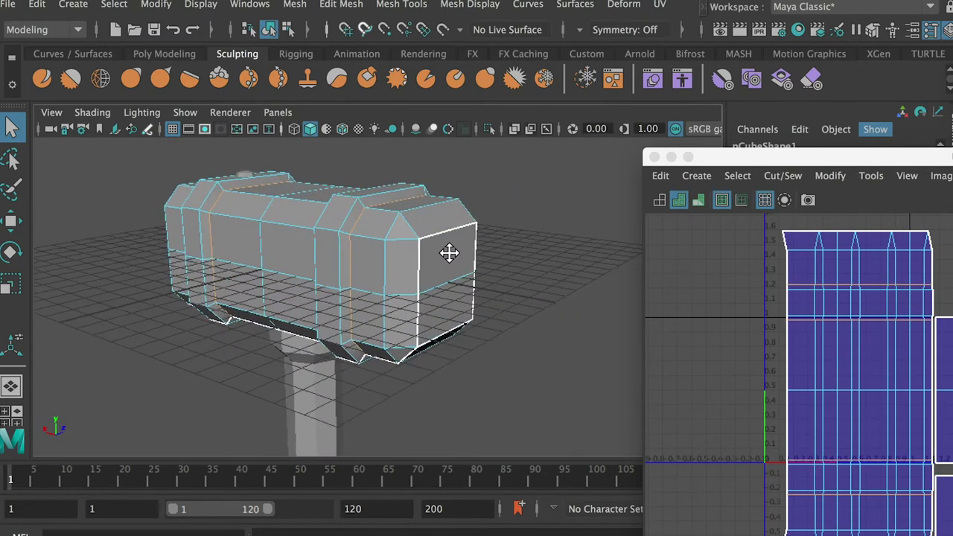
drag(751, 161, 570, 119)
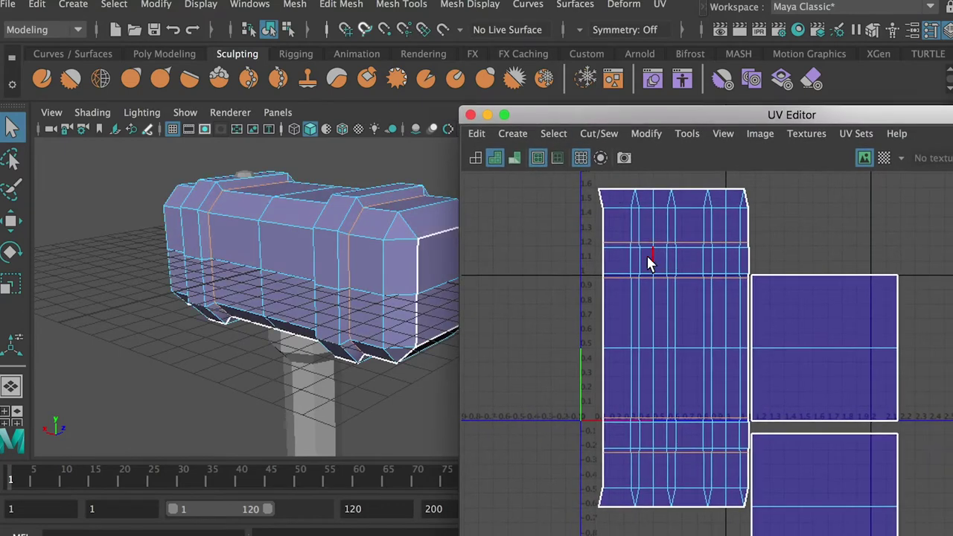
shift+right_click(632, 268)
click(579, 291)
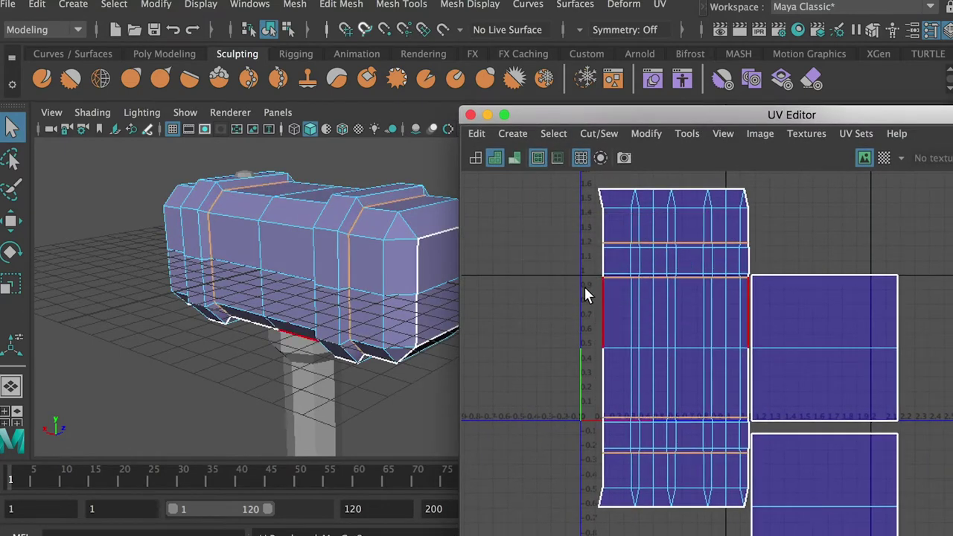
Step: Return to object selection, freeze the hammer head's transformations and delete its construction history
mouse_move(398, 280)
alt+mouse_down()
mouse_move(353, 270)
mouse_move(410, 253)
mouse_move(394, 228)
mouse_move(399, 265)
alt+mouse_up()
right_drag(351, 240, 439, 219)
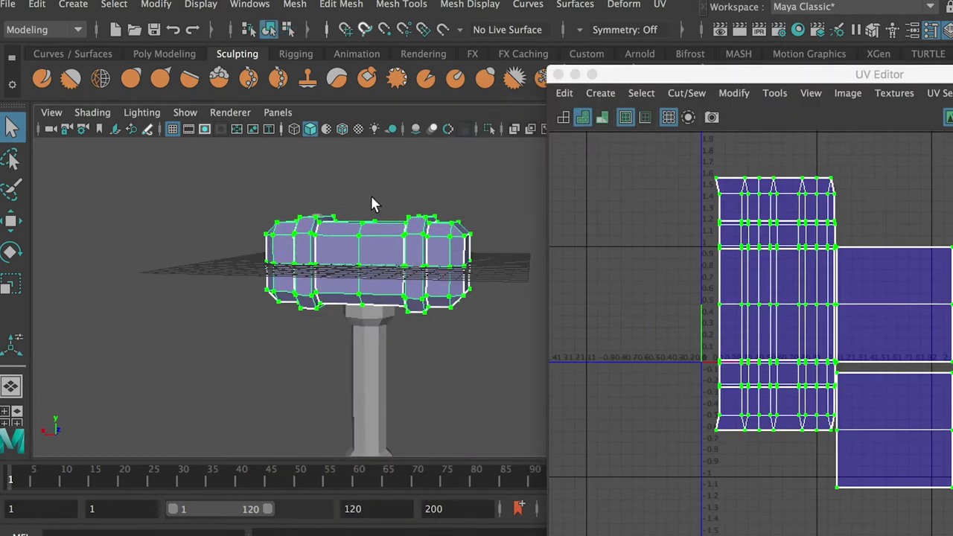
click(370, 193)
click(371, 252)
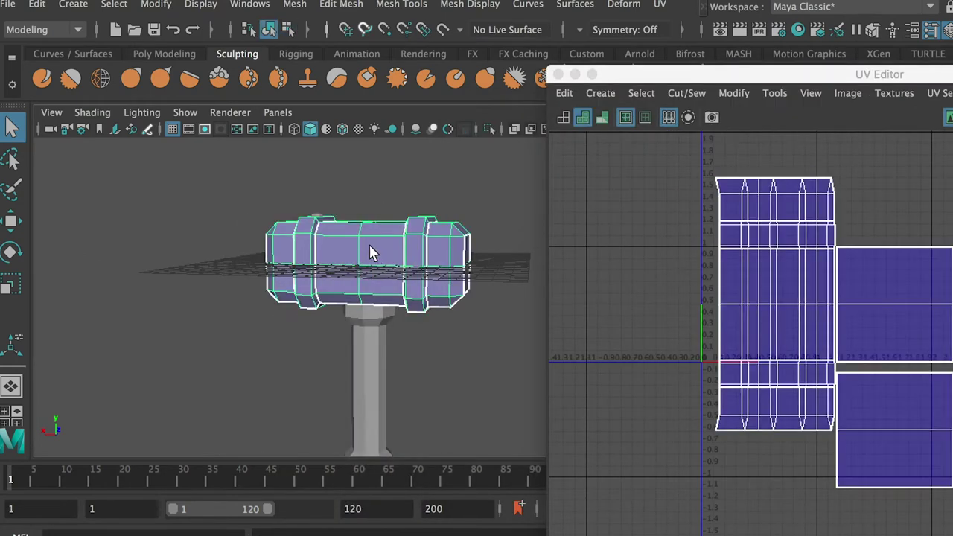
click(162, 6)
click(188, 79)
click(41, 5)
click(296, 204)
Step: Unfold all of the head's UVs with the Legacy method, weighting the solver fully towards global at 1.0
drag(669, 67, 593, 69)
right_drag(672, 228, 741, 228)
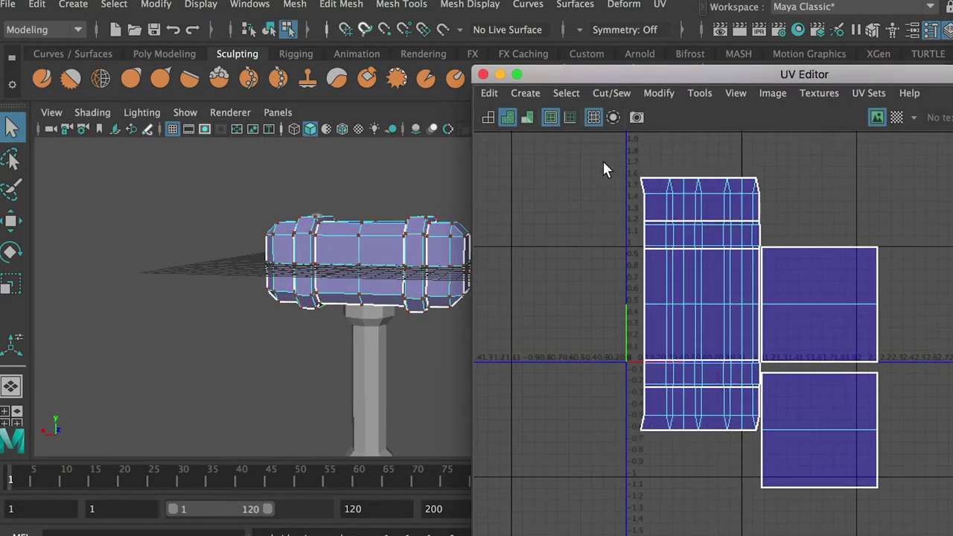
drag(592, 157, 952, 535)
shift+right_drag(596, 210, 470, 213)
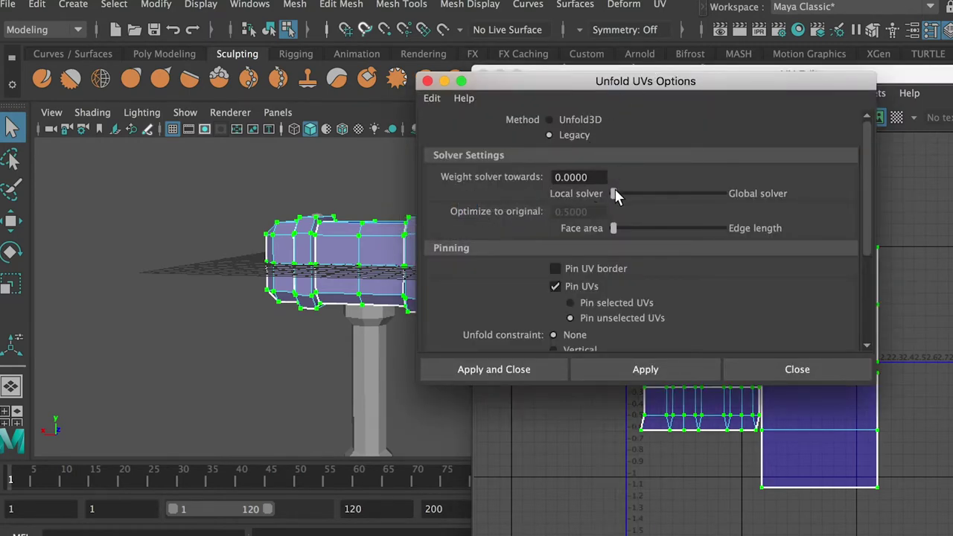
drag(692, 194, 779, 193)
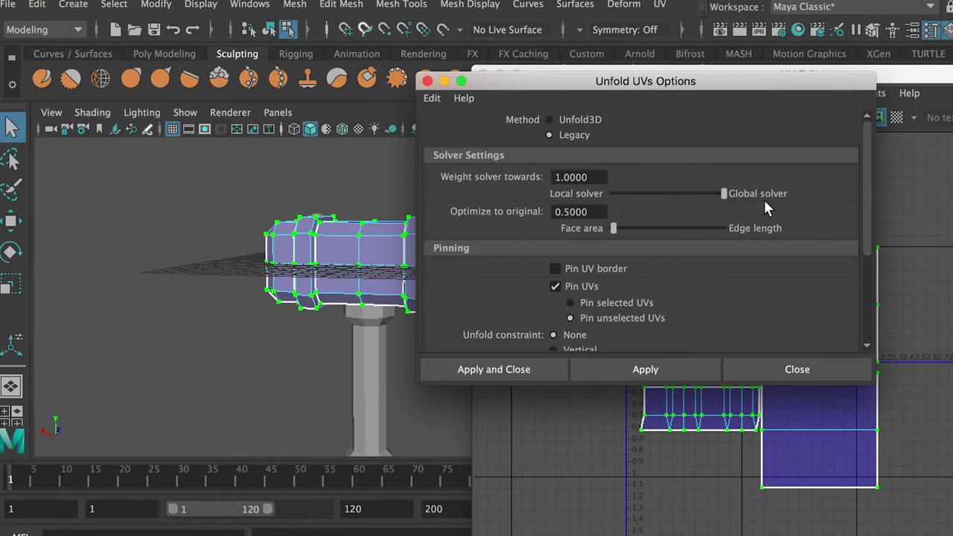
scroll(769, 247, down, 5)
click(530, 371)
click(645, 370)
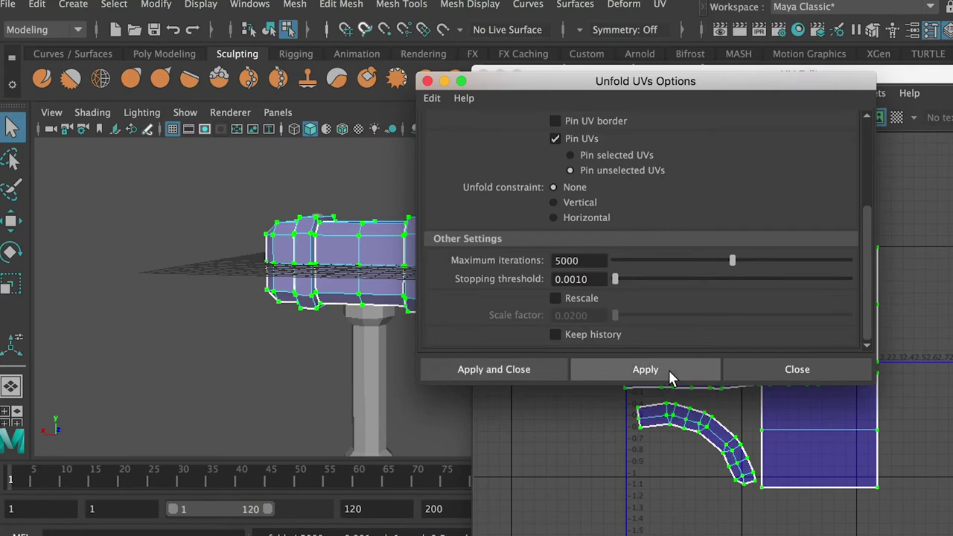
click(797, 370)
key(g)
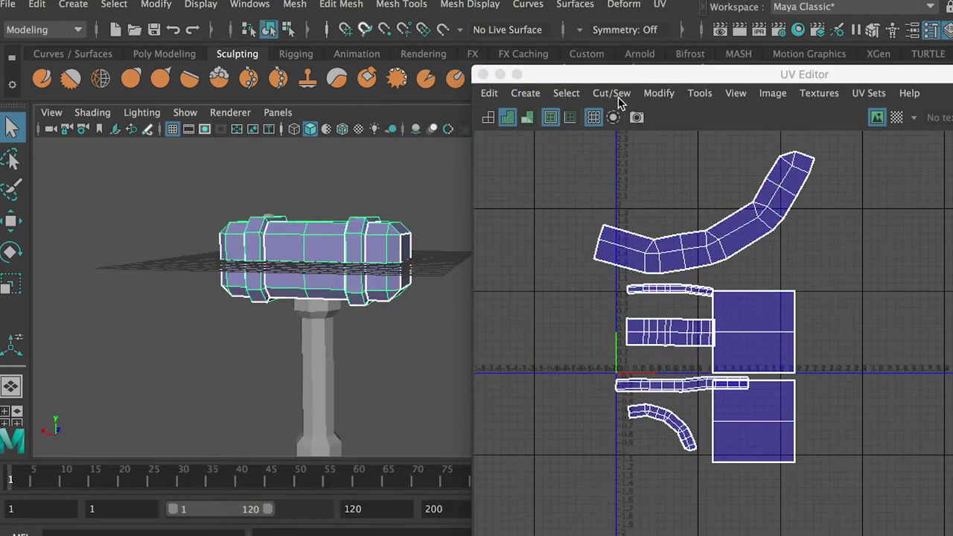
Step: Lay out the head's unfolded UV shells so that they no longer overlap
click(659, 93)
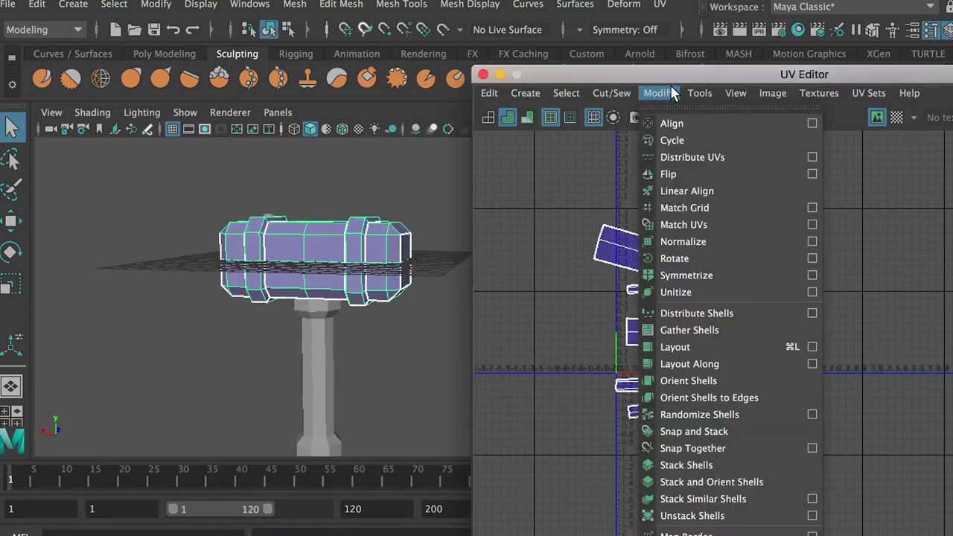
click(697, 347)
alt+right_drag(659, 302, 952, 432)
alt+right_drag(699, 347, 662, 362)
Step: Planar-map the faces at the bottom end of the handle from the Y axis, fitted to the bounding box
alt+middle_drag(380, 308, 375, 226)
click(327, 266)
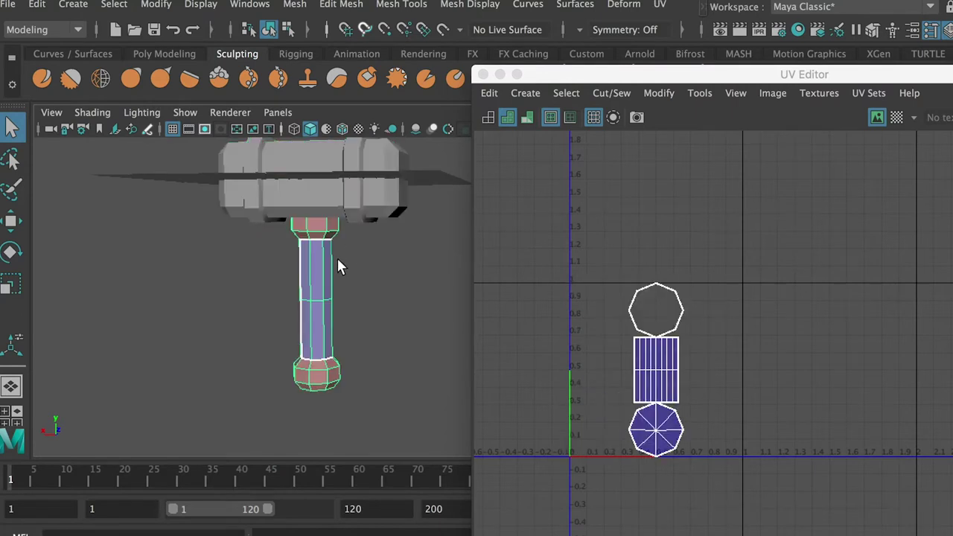
alt+drag(290, 266, 317, 258)
alt+right_drag(318, 258, 376, 406)
alt+middle_drag(376, 406, 344, 375)
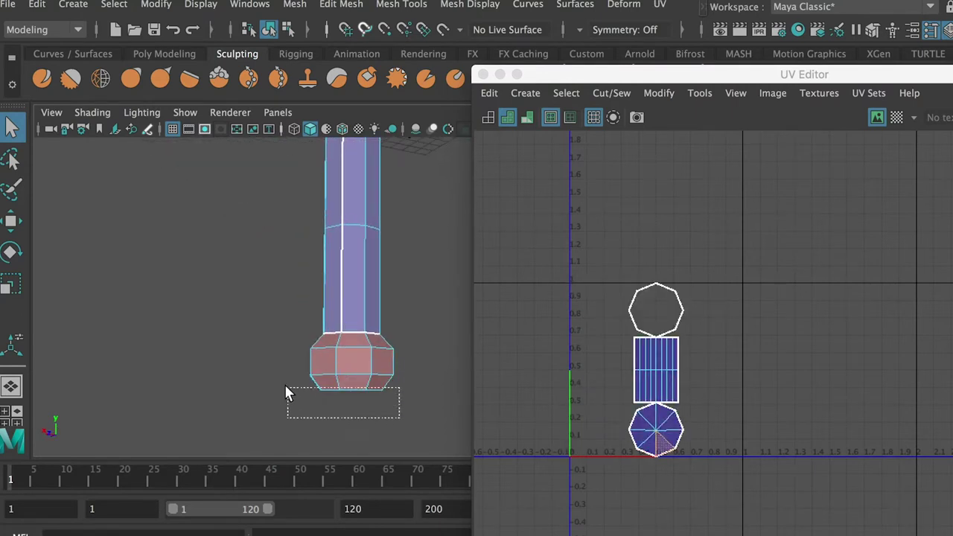
drag(289, 388, 312, 390)
drag(282, 355, 437, 388)
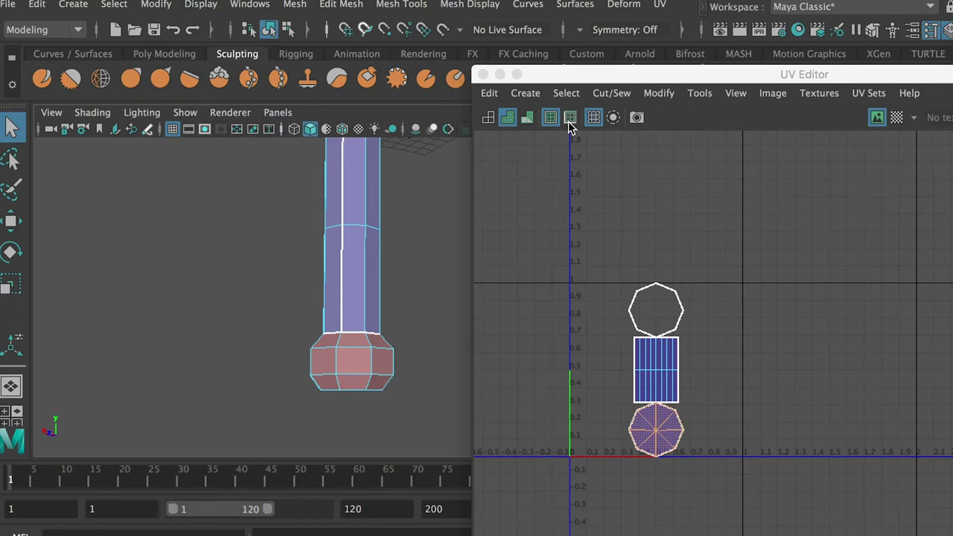
click(661, 4)
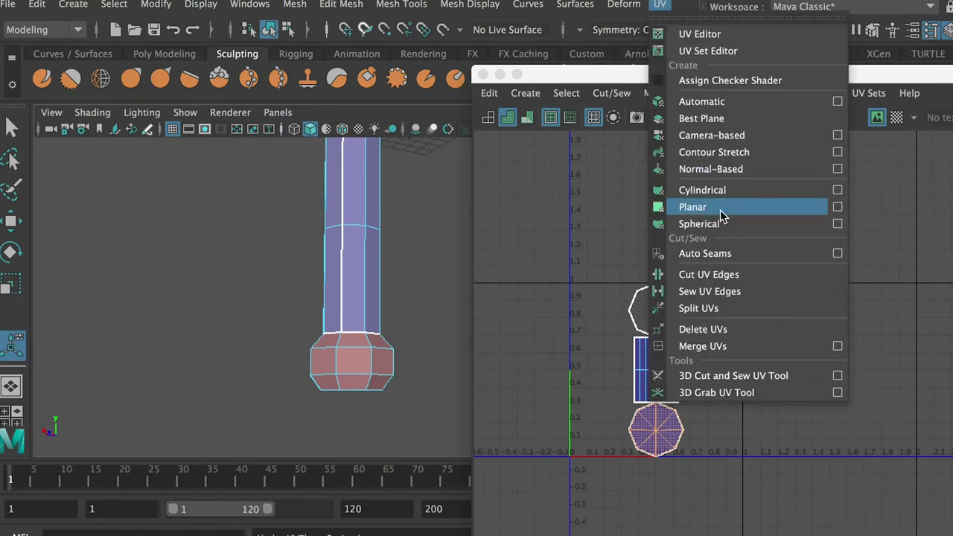
click(839, 209)
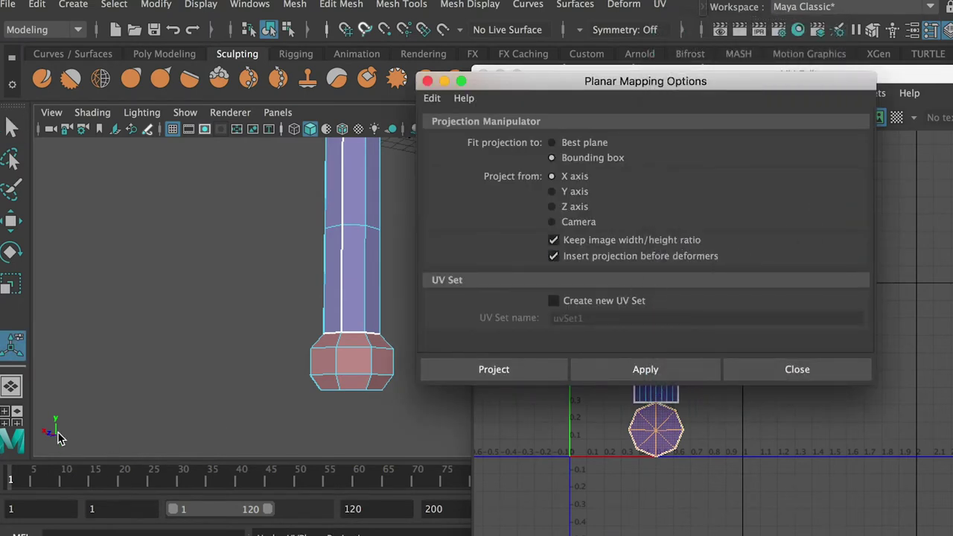
click(638, 369)
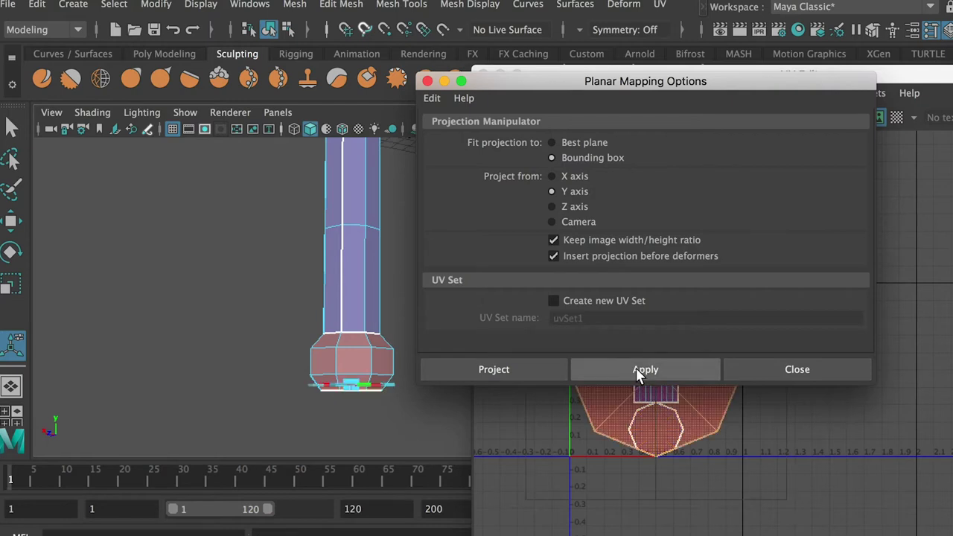
click(429, 81)
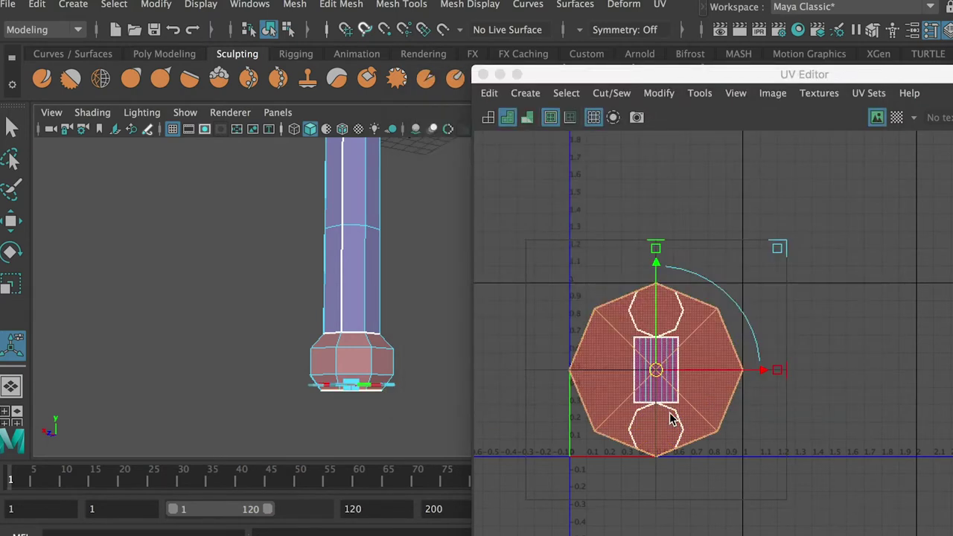
Step: Move the handle's octagonal end-cap shell clear of the other UVs and flip it
drag(700, 376, 881, 362)
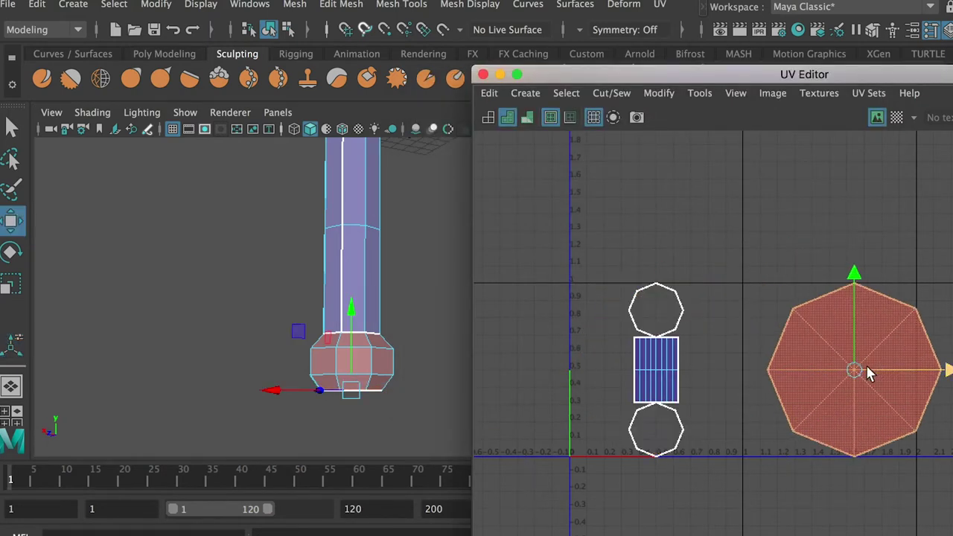
click(649, 93)
click(687, 173)
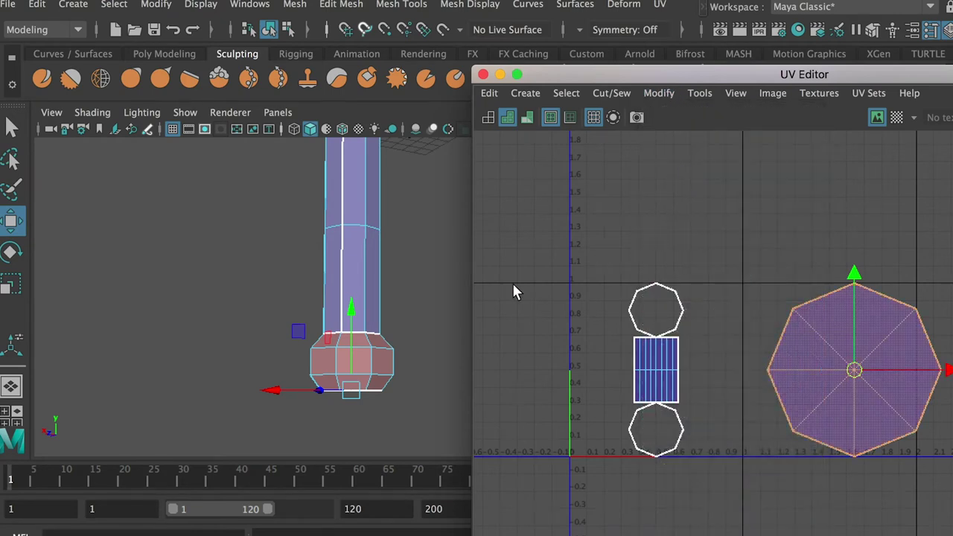
Step: Select the handle's remaining faces and apply a cylindrical UV projection with a horizontal sweep of 360
right_drag(660, 323, 594, 247)
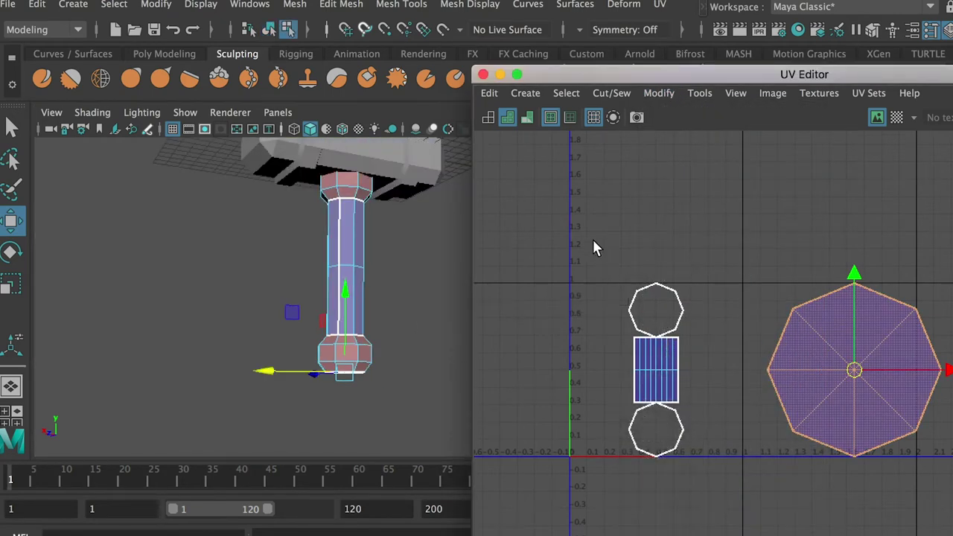
drag(699, 481, 701, 480)
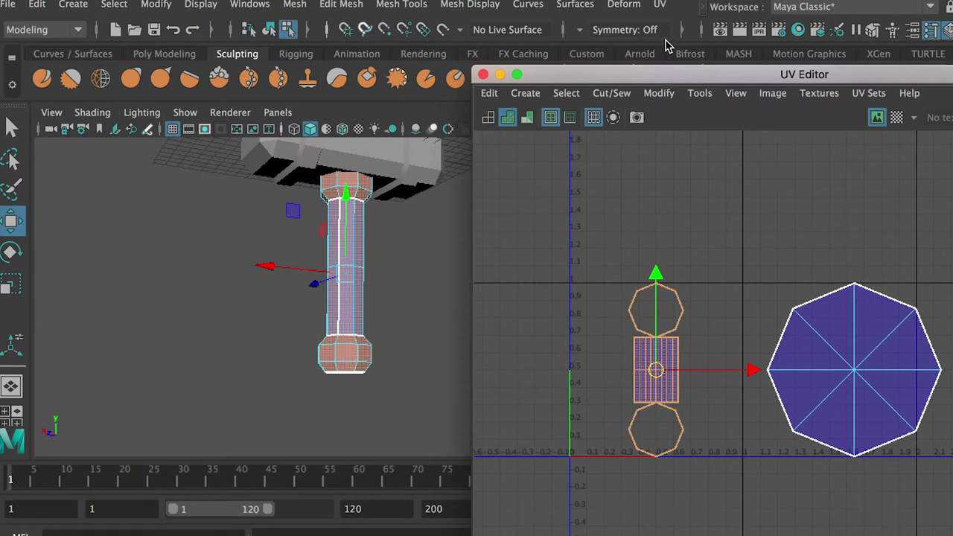
click(660, 5)
click(666, 187)
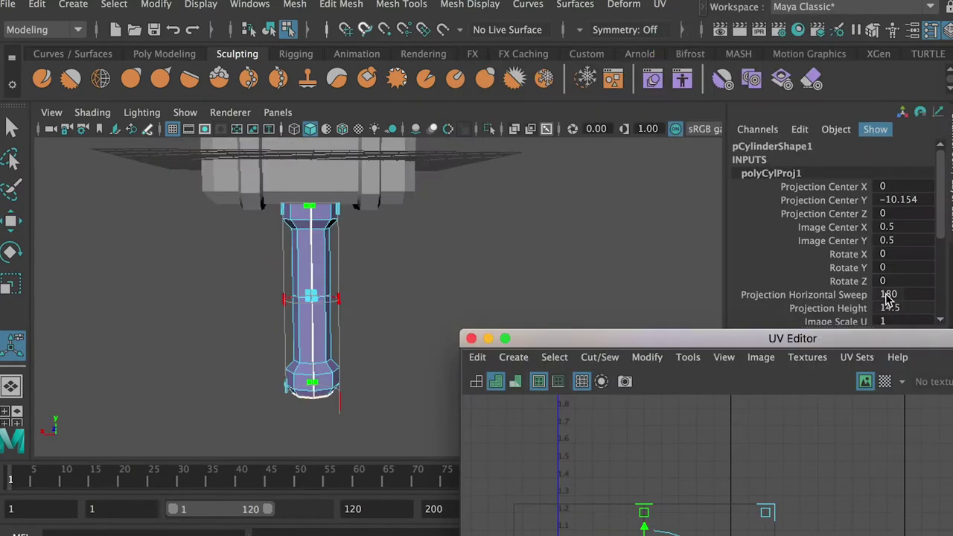
click(901, 295)
text(180)
key(Return)
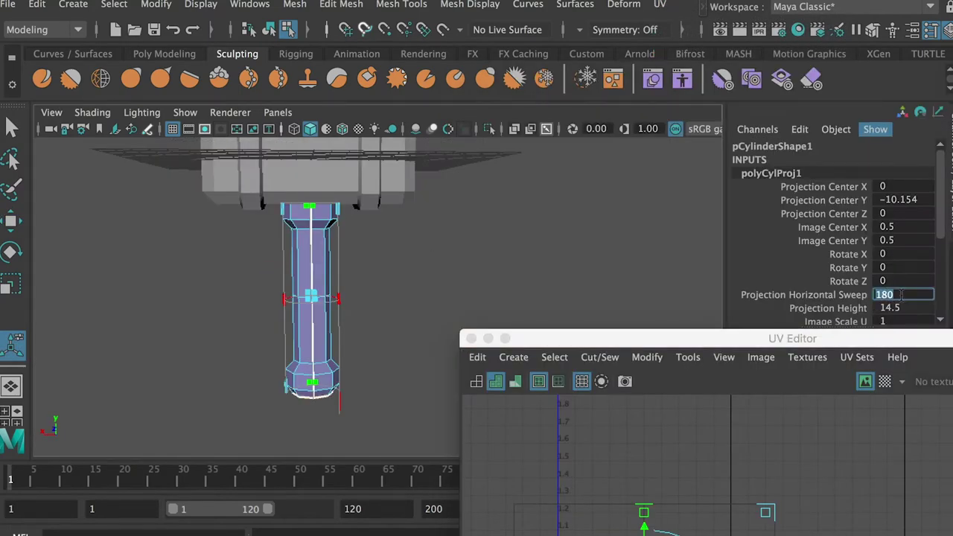
text(360)
key(Return)
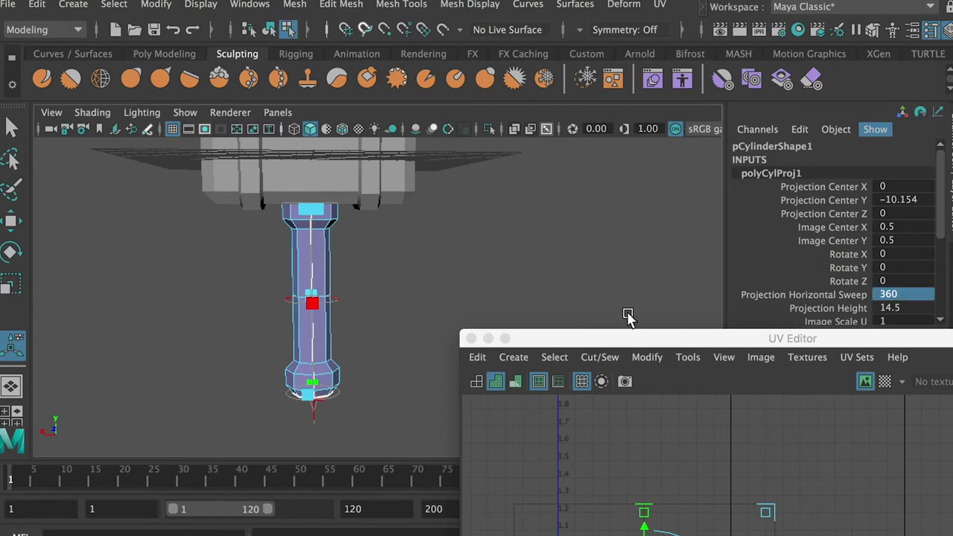
Step: Select the UVs of the handle's rectangular side shell and scale them vertically to about twice their height
drag(631, 344, 636, 115)
key(f)
alt+drag(298, 297, 335, 300)
click(584, 339)
right_drag(602, 340, 652, 339)
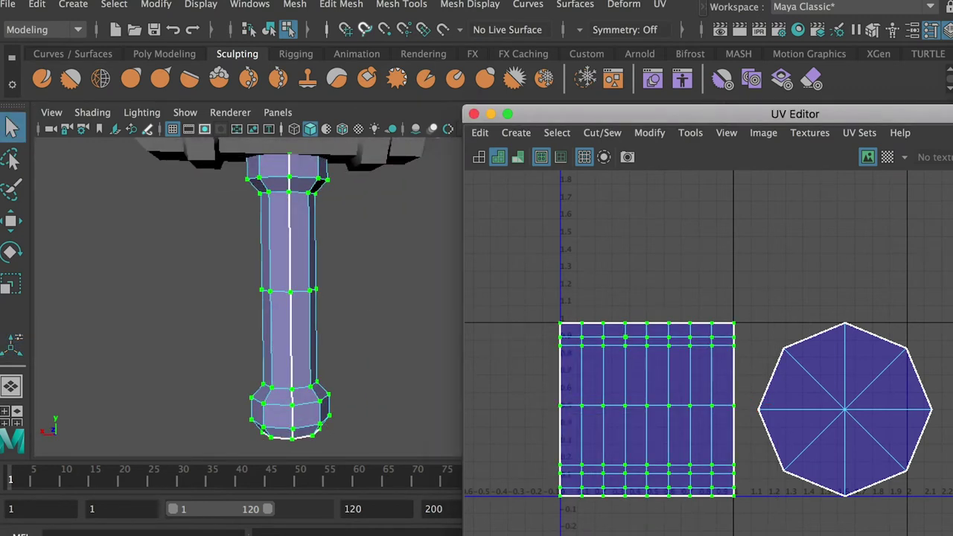
key(r)
drag(646, 319, 645, 238)
Step: Return to object selection and lay out the handle's UV shells
click(300, 251)
right_drag(282, 237, 333, 222)
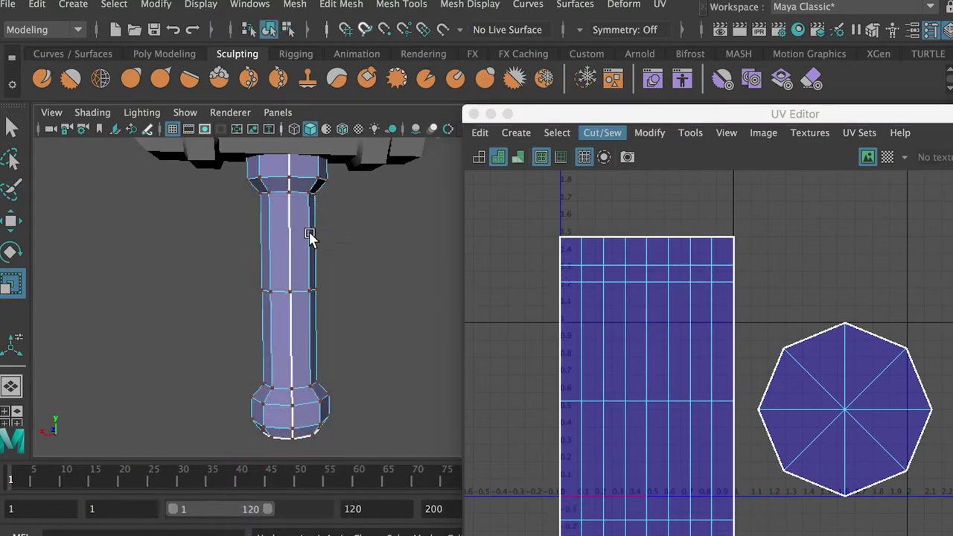
key(w)
click(646, 137)
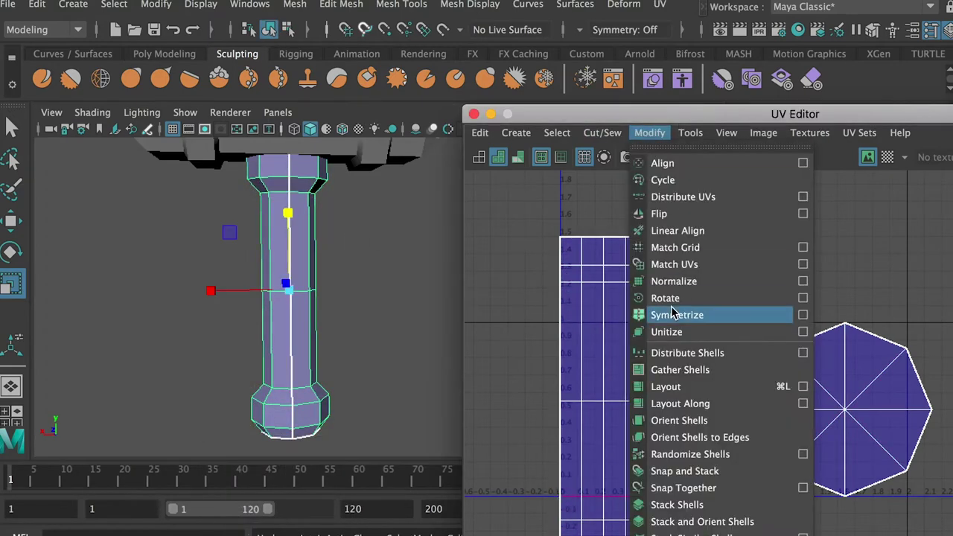
click(684, 387)
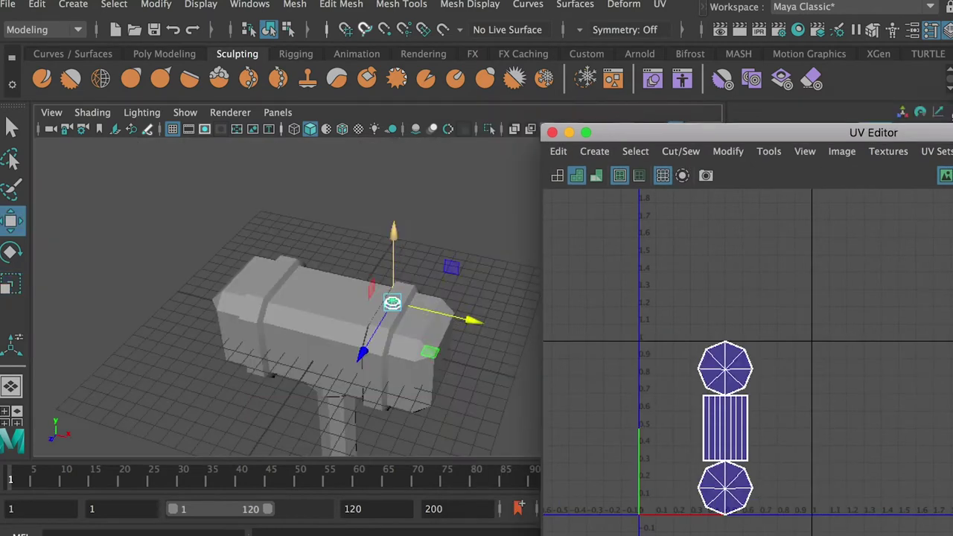
Step: Raise the small stud off the top of the head and delete its hidden underside faces
key(f)
alt+drag(388, 335, 389, 226)
right_drag(343, 255, 347, 304)
alt+drag(347, 292, 351, 330)
drag(532, 397, 549, 313)
right_drag(415, 311, 492, 230)
scroll(308, 298, down, 3)
Step: Planar-map the stud from the Y axis, fitted to the bounding box
alt+drag(248, 333, 563, 102)
click(660, 6)
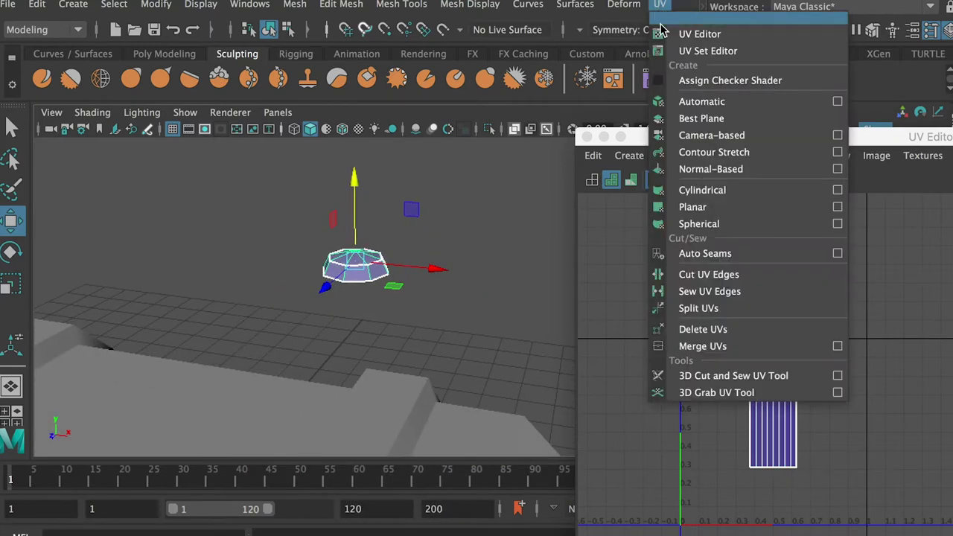
click(837, 208)
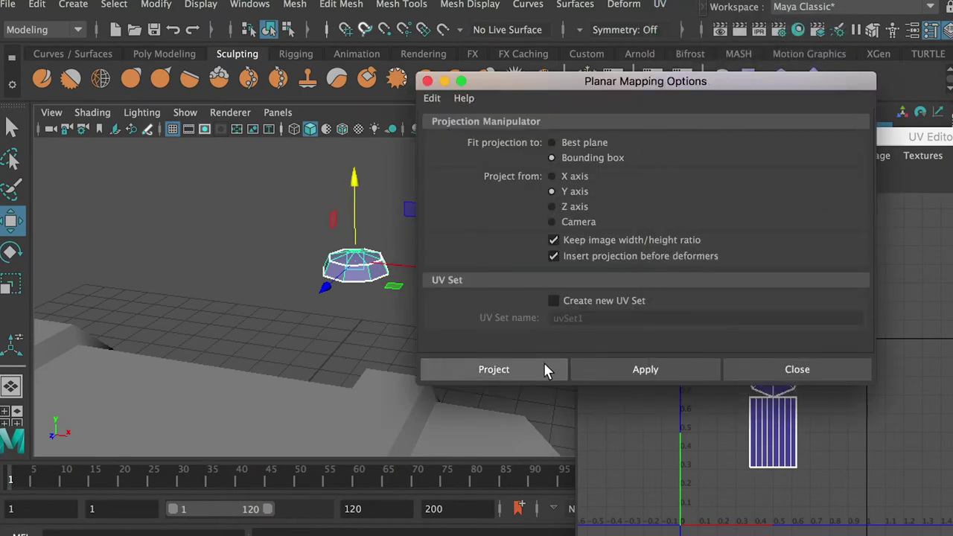
click(522, 368)
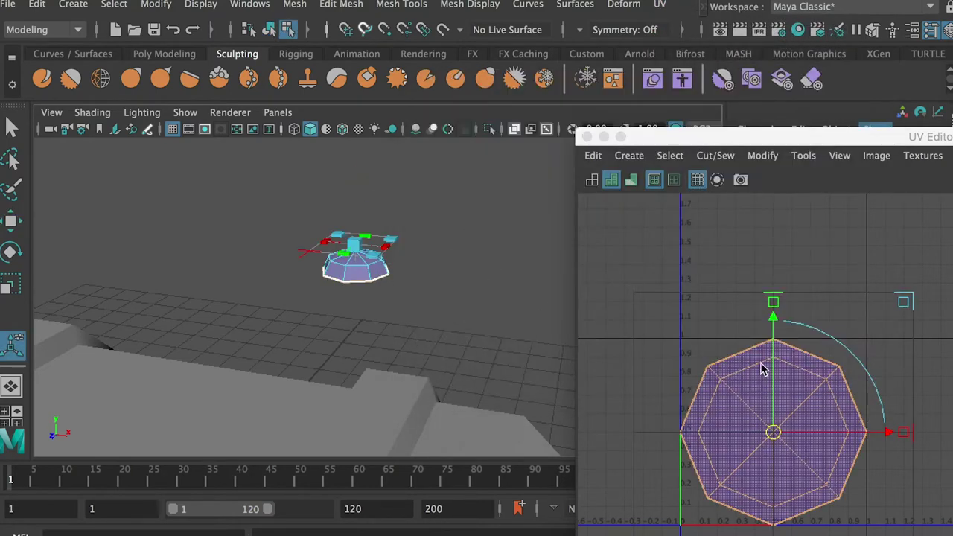
Step: Scale the stud's octagonal UV shell down to about a quarter and move it above the 0 to 1 UV tile
drag(776, 436, 762, 268)
key(r)
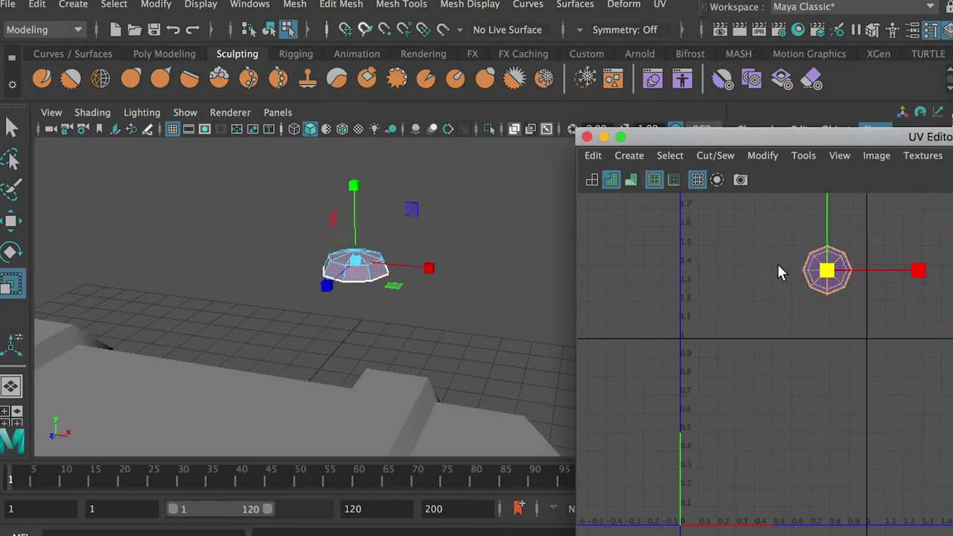
key(w)
drag(827, 272, 734, 269)
Step: Select the head, handle and stud as objects and lay out all their UV shells together
right_drag(358, 221, 404, 203)
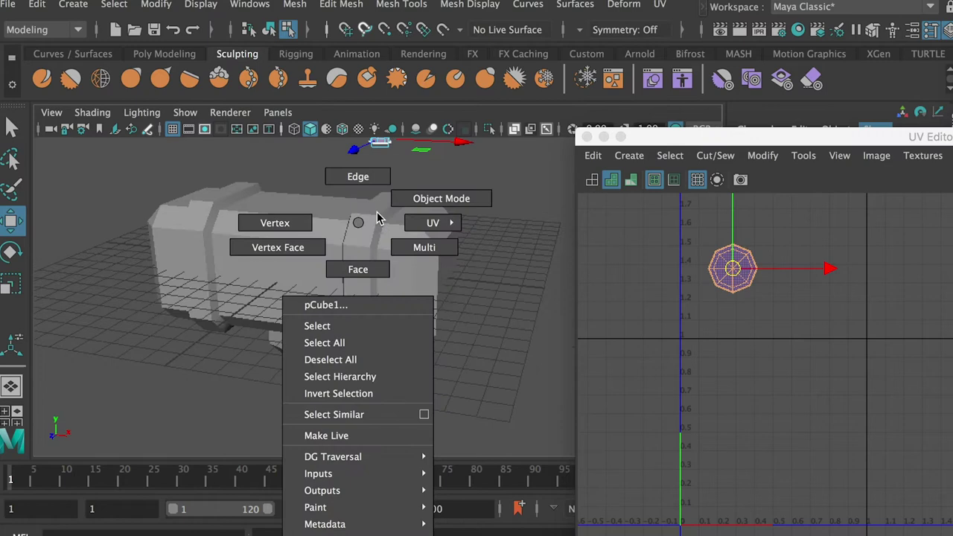
scroll(222, 200, down, 5)
drag(223, 198, 484, 445)
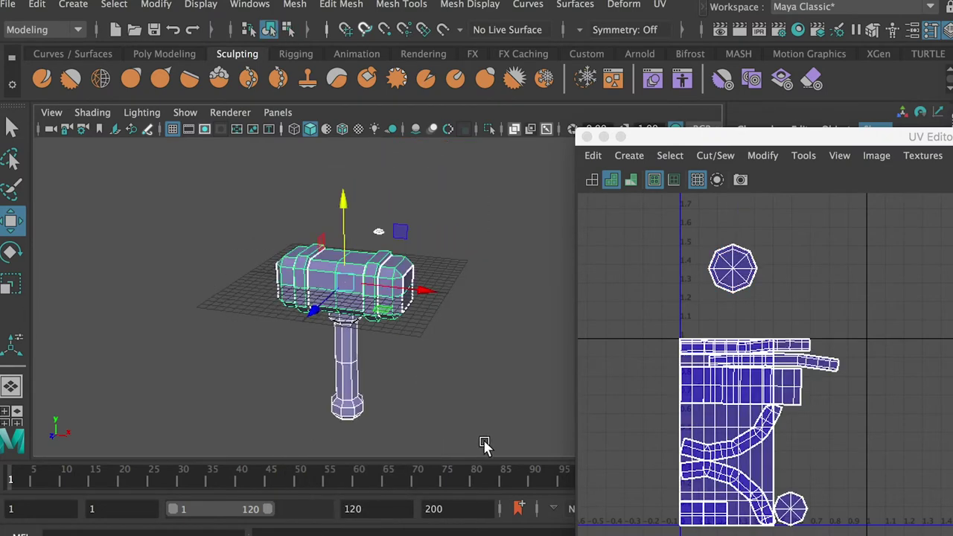
click(762, 155)
click(811, 409)
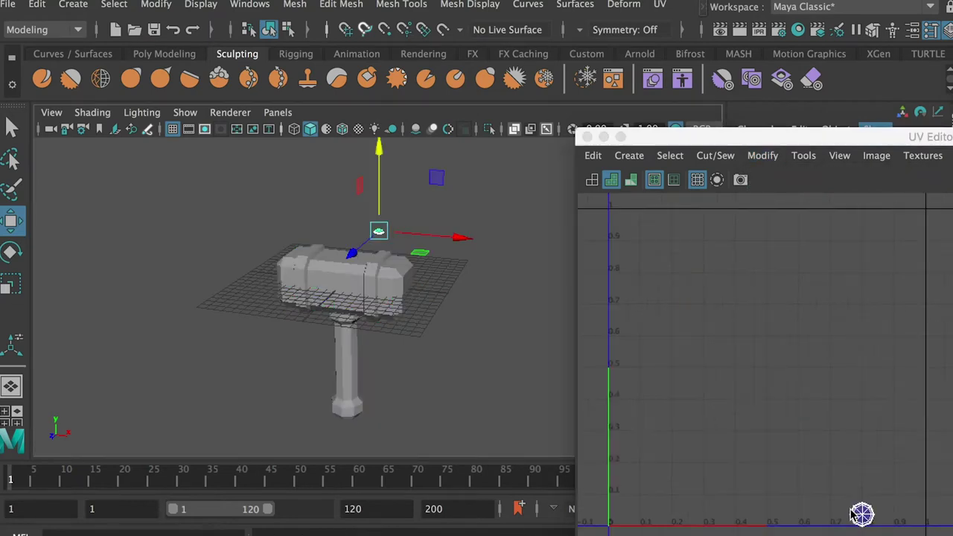
Step: Move the stud's UV shell slightly down, then return to object selection
right_drag(849, 466, 921, 461)
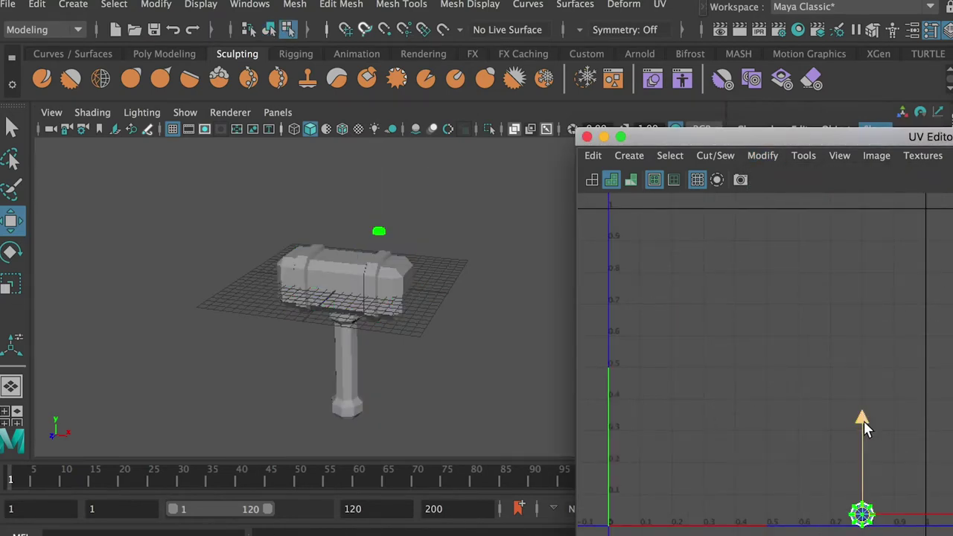
drag(864, 428, 865, 460)
right_drag(355, 276, 425, 239)
Step: Select the head and handle and shift the head's large middle UV shell slightly right and down, leaving gaps around it
click(354, 324)
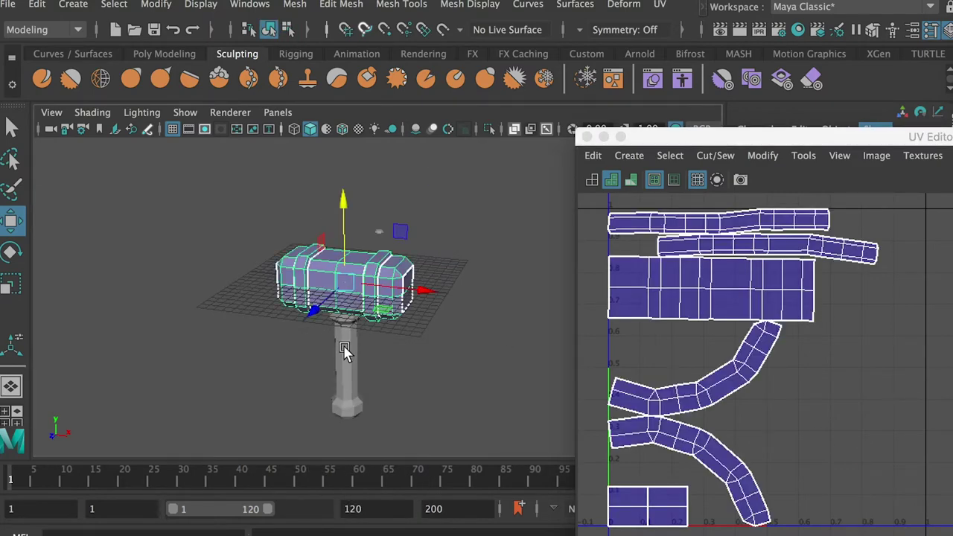
shift+click(345, 350)
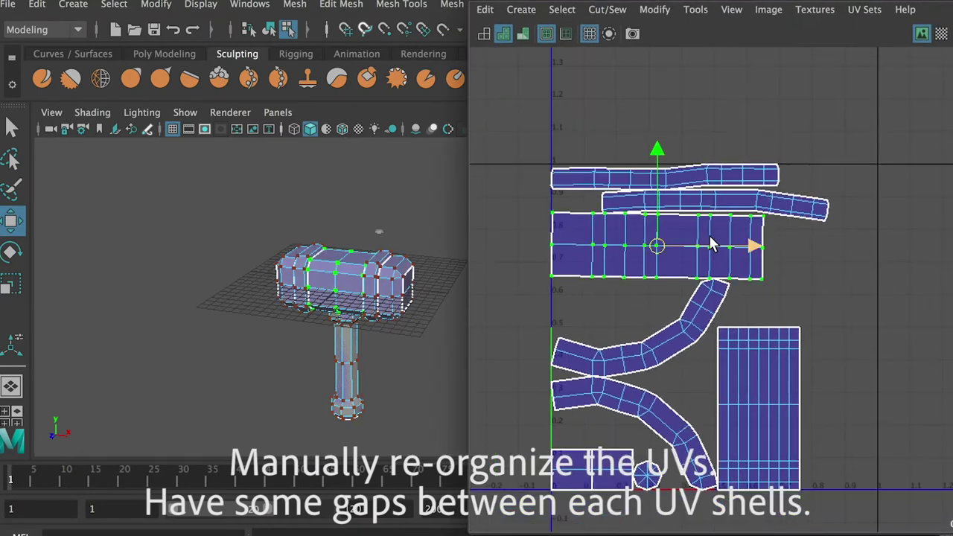
drag(753, 245, 756, 246)
alt+right_drag(657, 148, 846, 267)
drag(662, 202, 662, 211)
Step: Move the head's lower long strip shell left in line with the upper strip and leave a small gap between the shells
double_click(749, 235)
drag(825, 237, 751, 237)
click(675, 239)
drag(673, 170, 673, 181)
double_click(764, 196)
Step: Rotate the head's two curved UV shells into horizontal U shapes and stack them below the large middle shell
alt+right_drag(765, 196, 700, 196)
alt+middle_drag(705, 328, 705, 192)
double_click(712, 241)
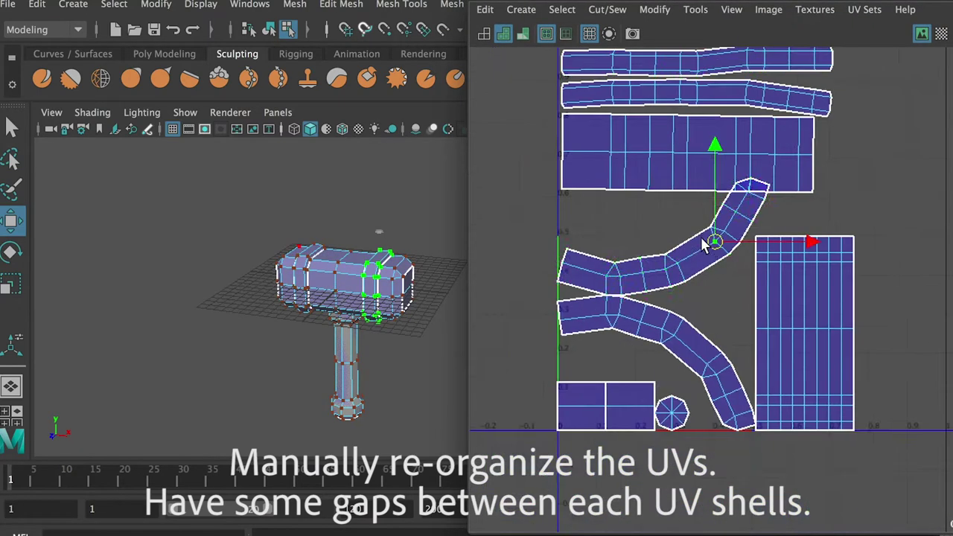
key(e)
drag(738, 296, 711, 336)
double_click(704, 346)
drag(658, 271, 707, 447)
key(w)
drag(659, 362, 683, 256)
key(e)
key(w)
shift+double_click(665, 265)
Step: Turn the handle's rectangular UV shell horizontal and place it below the curved shells
double_click(806, 342)
drag(806, 342, 664, 377)
key(r)
click(654, 10)
click(683, 176)
key(w)
Step: Move the two square UV shells beside the handle's shell and the octagonal cap shell between the middle and curved shells
scroll(625, 377, up, 2)
alt+middle_drag(625, 447, 622, 381)
double_click(632, 360)
drag(631, 348, 842, 256)
key(ctrl+z)
shift+double_click(590, 364)
drag(610, 365, 843, 315)
drag(689, 357, 685, 95)
click(779, 231)
scroll(778, 238, down, 3)
alt+middle_drag(778, 242, 734, 383)
scroll(782, 350, down, 1)
alt+middle_drag(782, 342, 734, 347)
Step: Return to object selection, pick the stud on the hammer head, lower it slightly and frame it
key(F8)
scroll(381, 186, up, 4)
click(380, 183)
drag(380, 156, 379, 160)
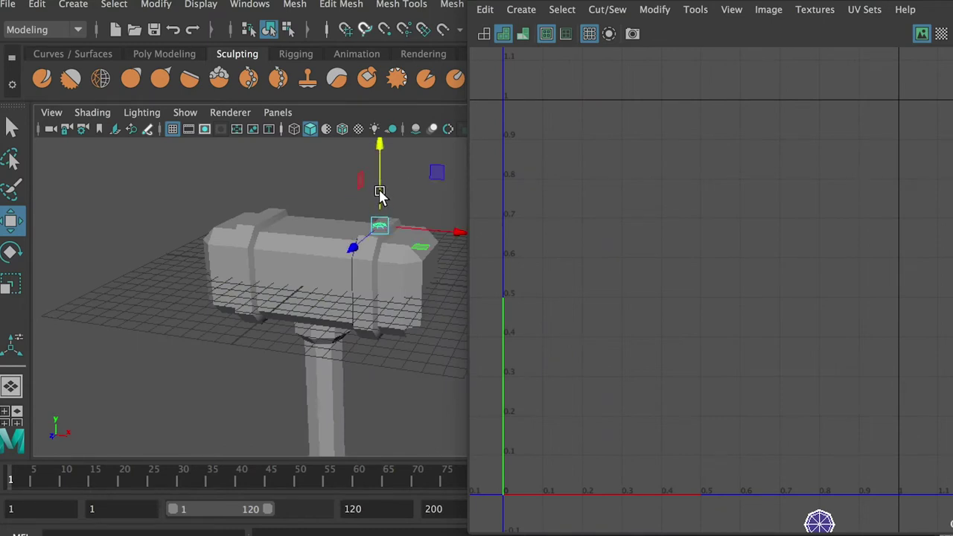
key(f)
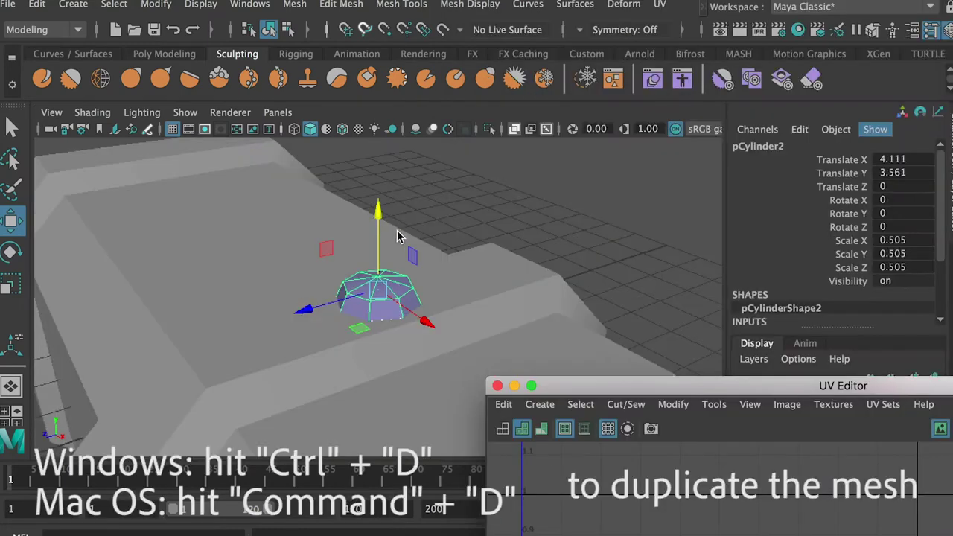
Step: Duplicate the stud and set the copy's Translate Z to -1.5
click(351, 297)
key(super+d)
drag(328, 301, 488, 277)
alt+drag(564, 228, 486, 221)
click(904, 187)
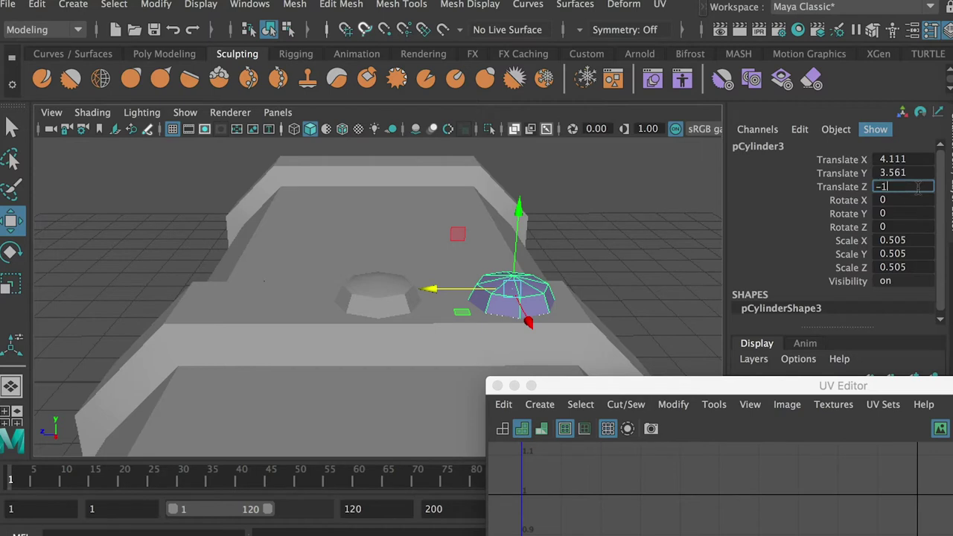
key(Return)
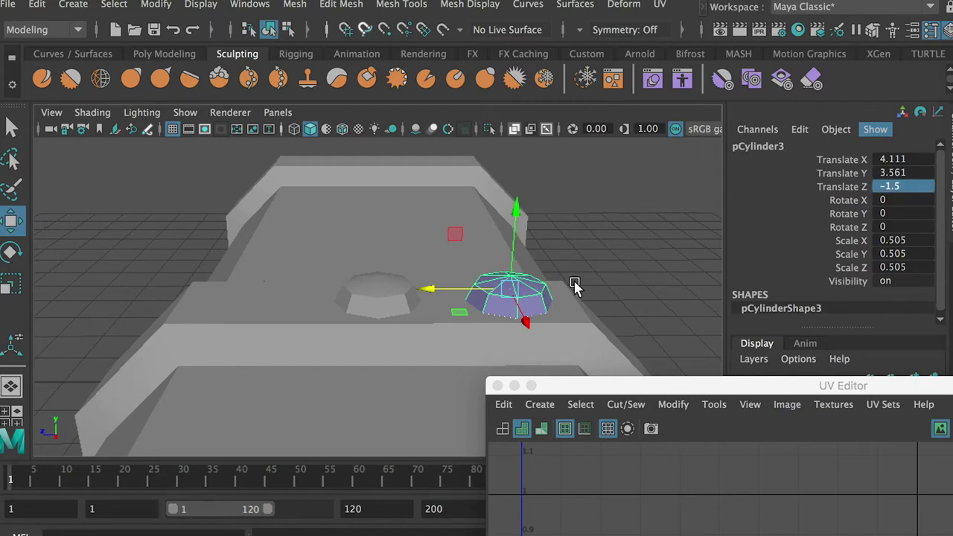
Step: Duplicate the offset stud and set the new copy's Translate Z to 1.5
key(ctrl+d)
click(883, 186)
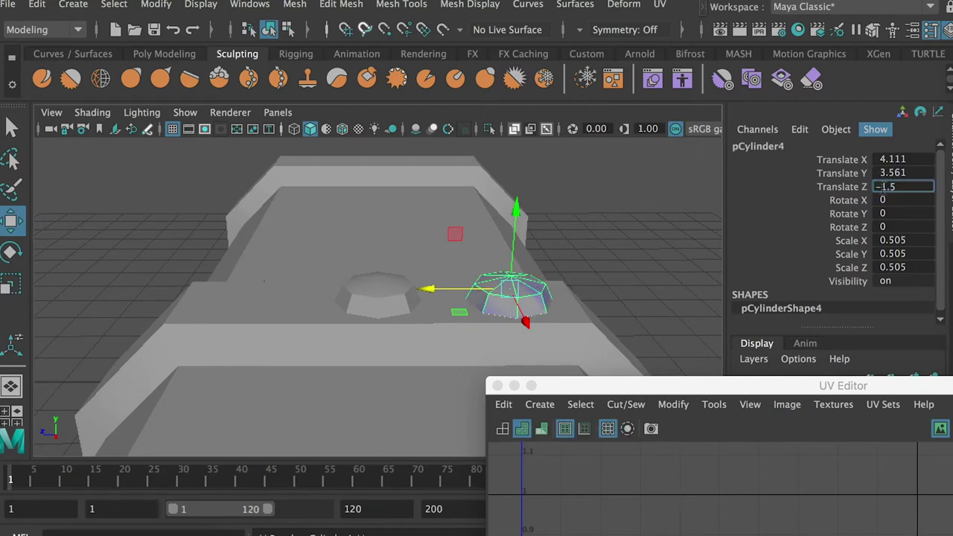
key(Return)
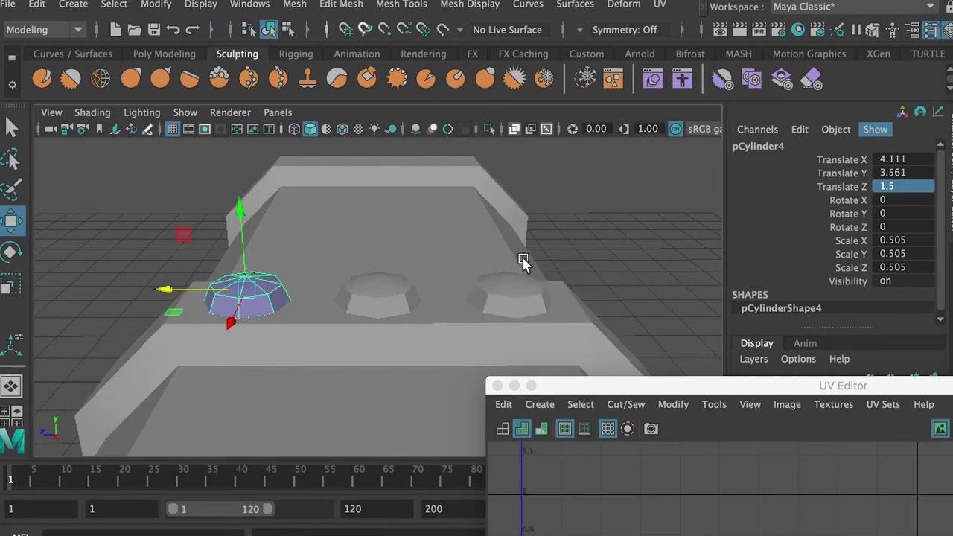
Step: Select all three studs on top of the band, duplicate them and group the copies
drag(952, 60, 658, 161)
alt+drag(557, 273, 428, 280)
click(460, 277)
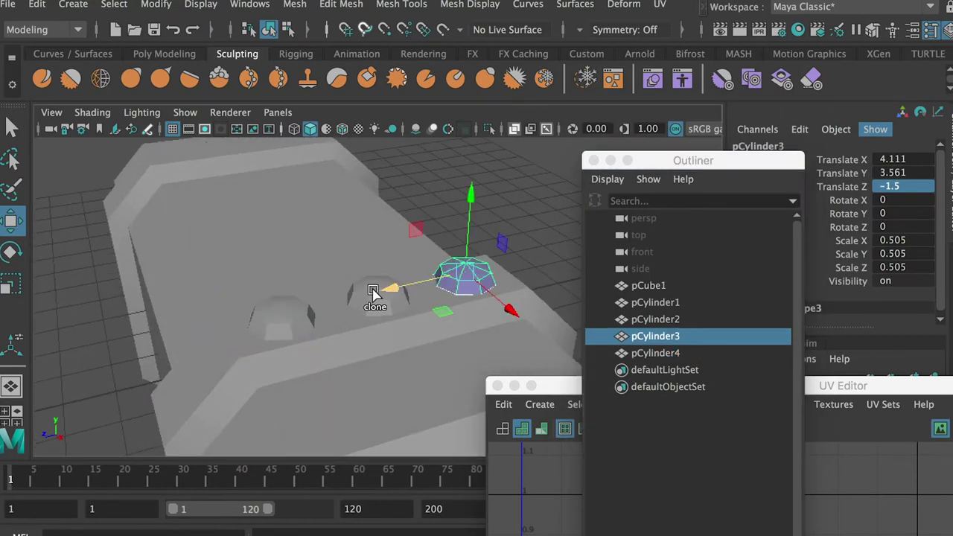
shift+click(356, 302)
key(q)
shift+click(289, 319)
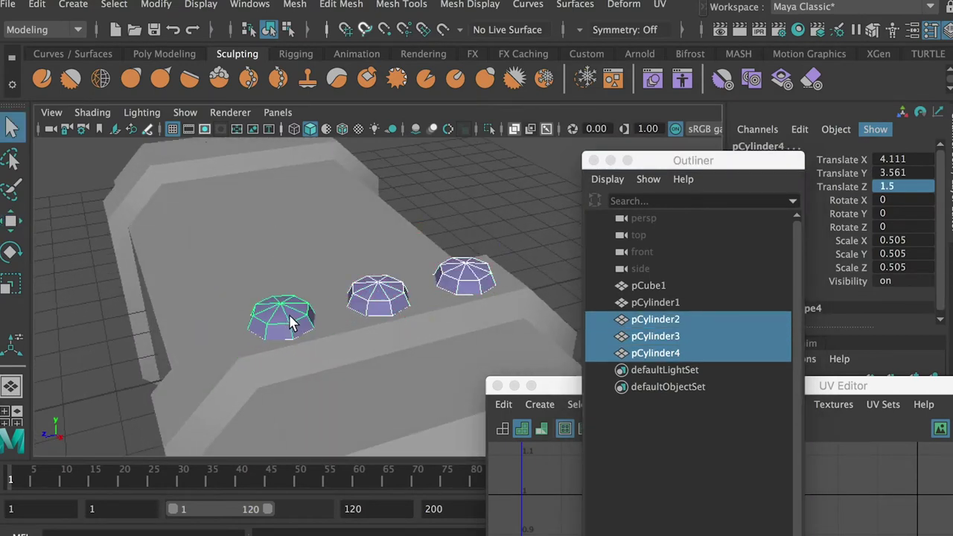
key(super+d)
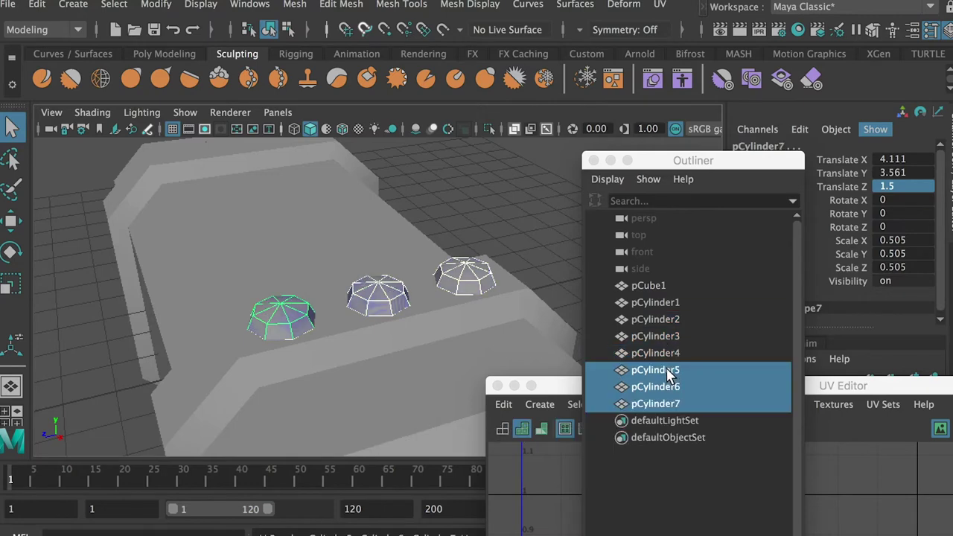
key(super+g)
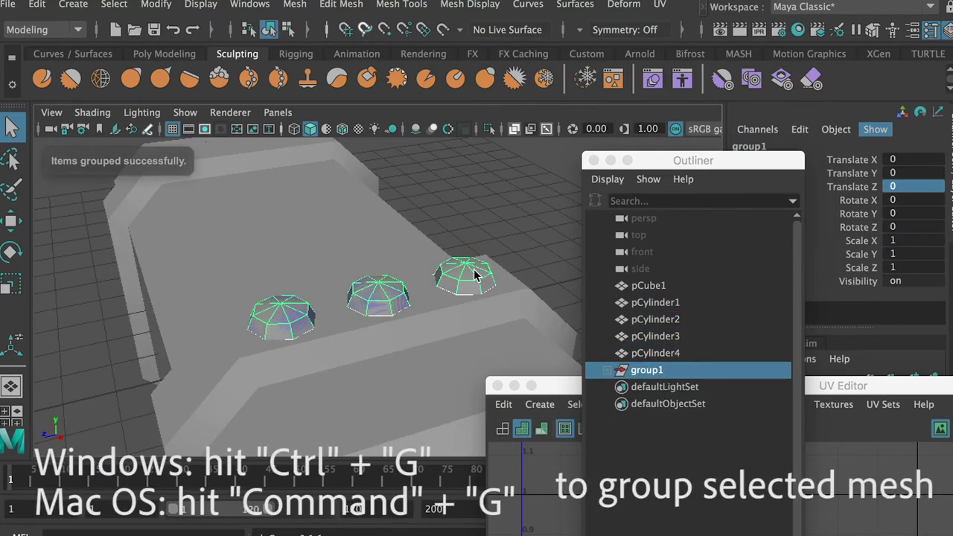
alt+drag(439, 296, 356, 305)
key(w)
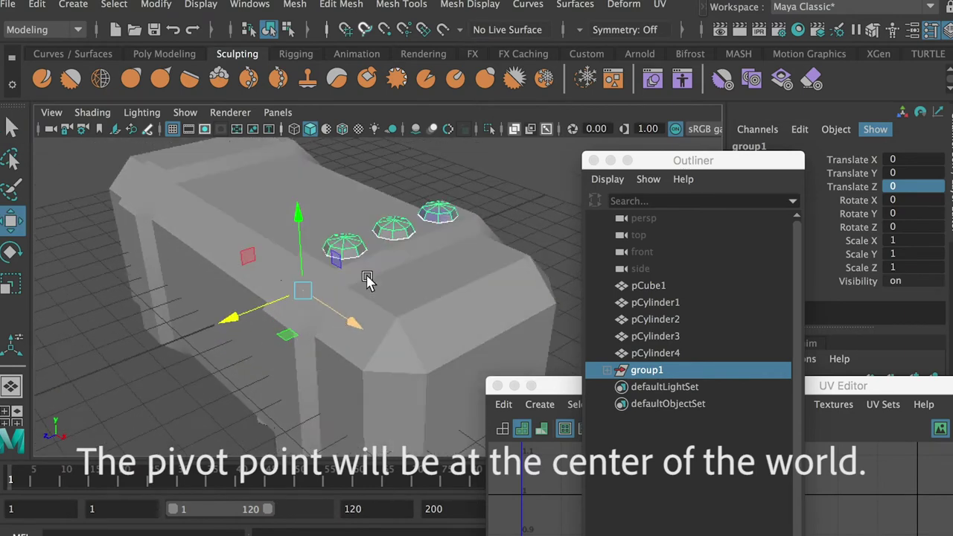
key(e)
drag(272, 225, 253, 259)
key(super+z)
Step: Set the stud group's Rotate X to 90 so its studs sit on the side of the head
double_click(894, 200)
text(90)
key(Return)
alt+drag(484, 241, 364, 205)
Step: Duplicate the rotated stud group and set the copy's Rotate X to 180 for the underside of the head
click(673, 355)
click(665, 371)
key(ctrl+d)
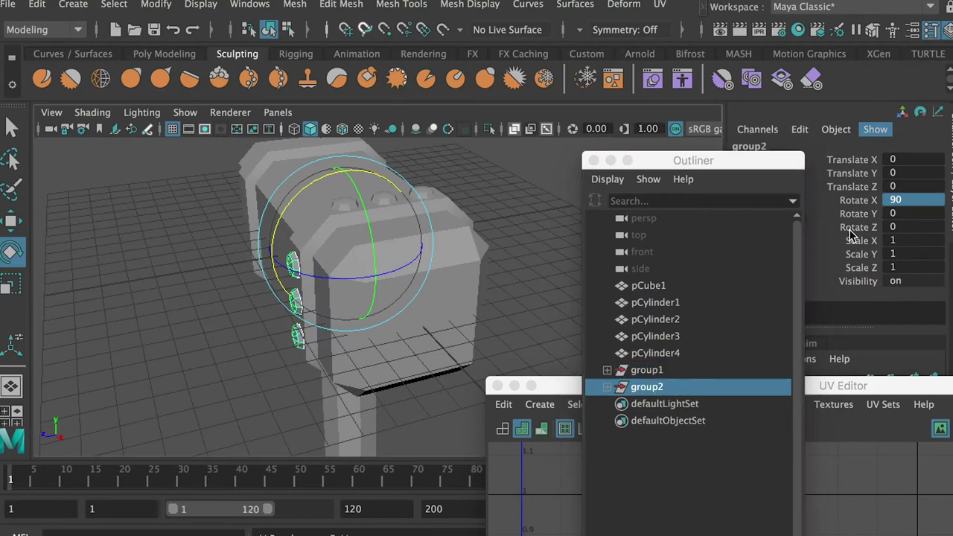
key(Return)
alt+drag(425, 320, 340, 289)
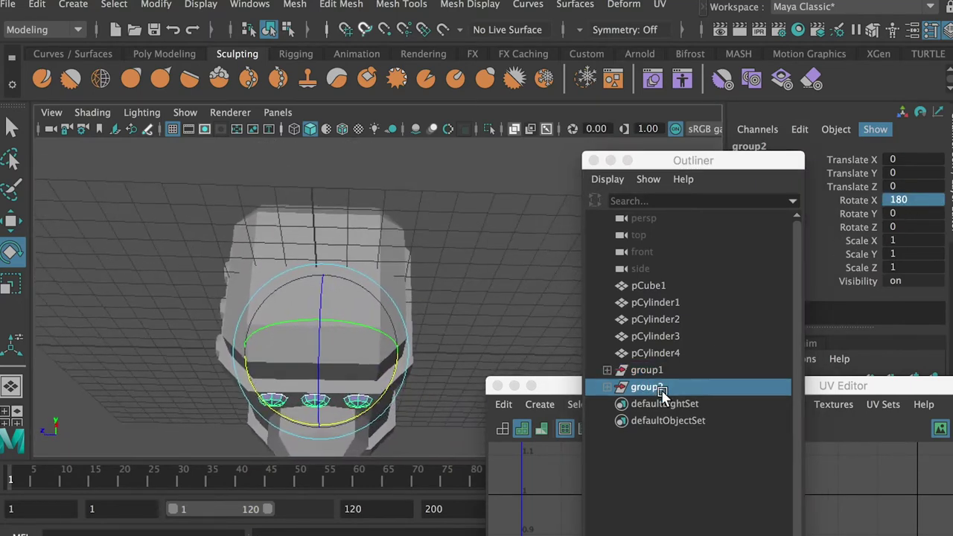
Step: Duplicate the underside stud group and set the copy's Rotate X to 270 for the remaining side
key(ctrl+d)
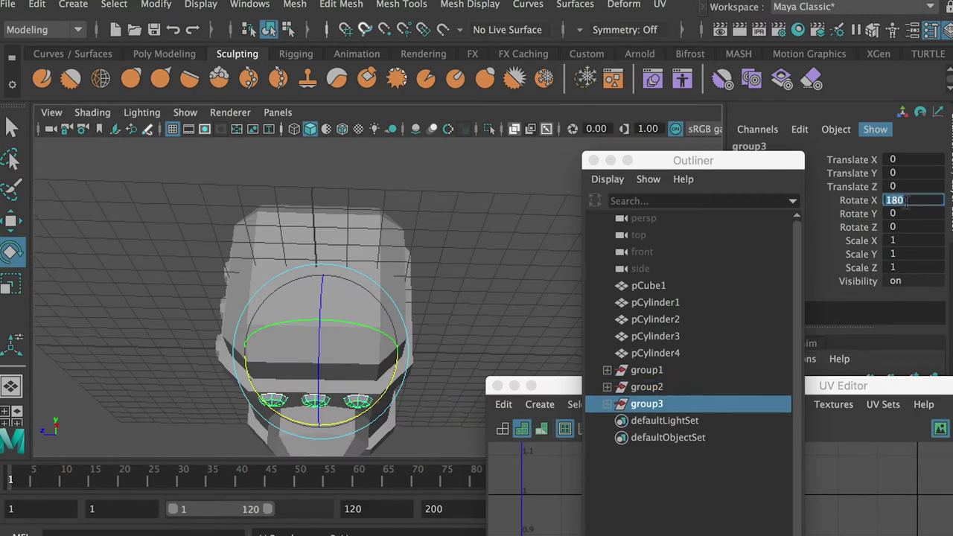
key(Return)
alt+drag(451, 263, 538, 316)
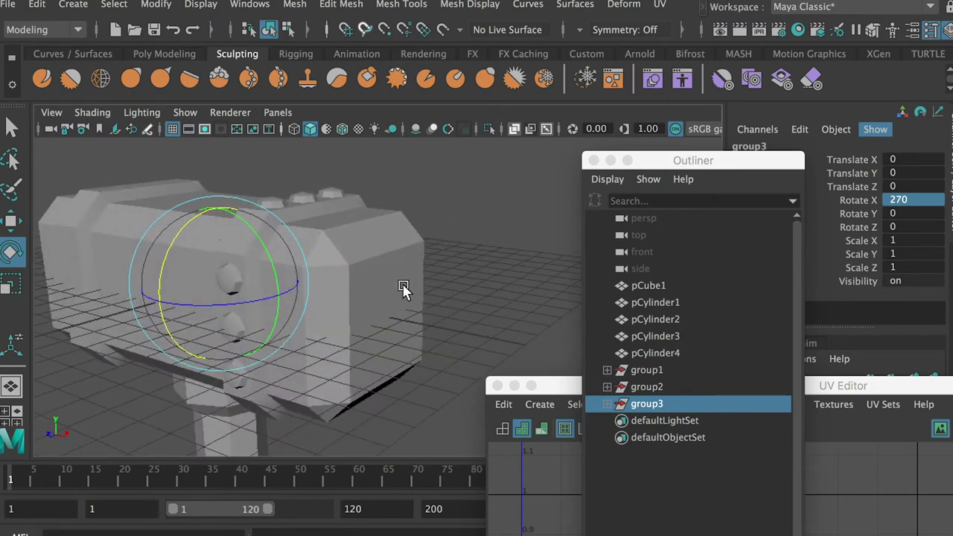
mouse_move(417, 285)
alt+mouse_down()
mouse_move(489, 278)
mouse_move(415, 274)
alt+mouse_up()
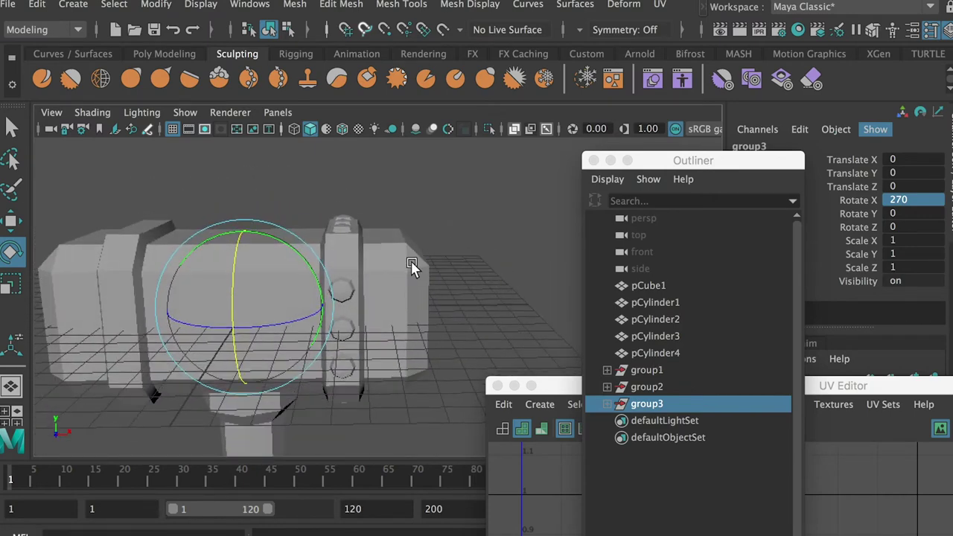
Step: Select all studs without the head and move their stacked UV shells into the empty right part of the 0 to 1 tile
drag(313, 456, 312, 457)
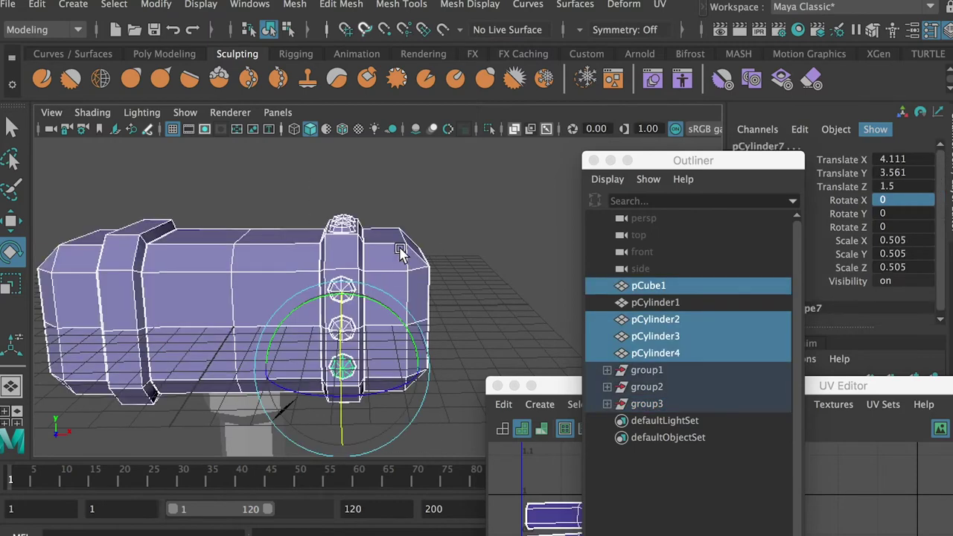
shift+click(402, 257)
drag(866, 386, 829, 33)
scroll(781, 350, down, 2)
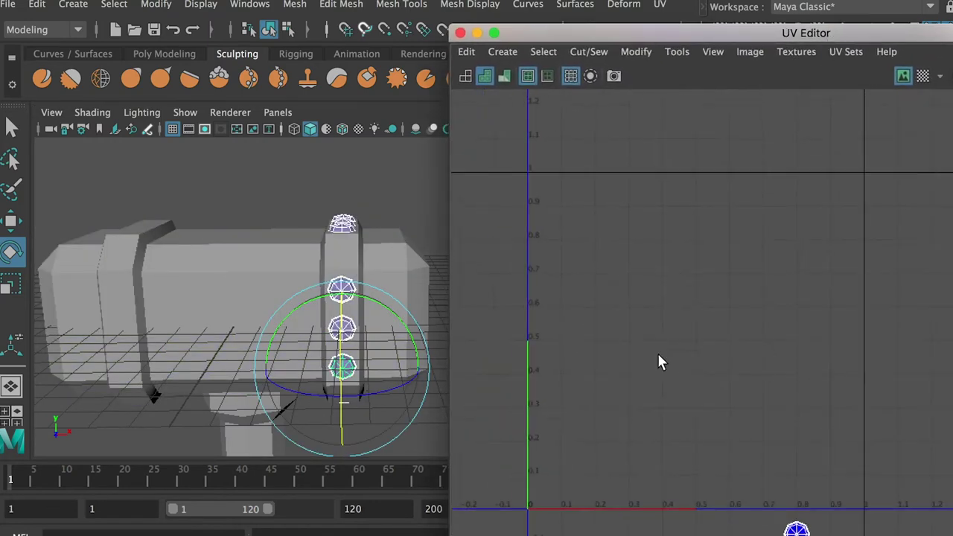
right_drag(797, 466, 868, 479)
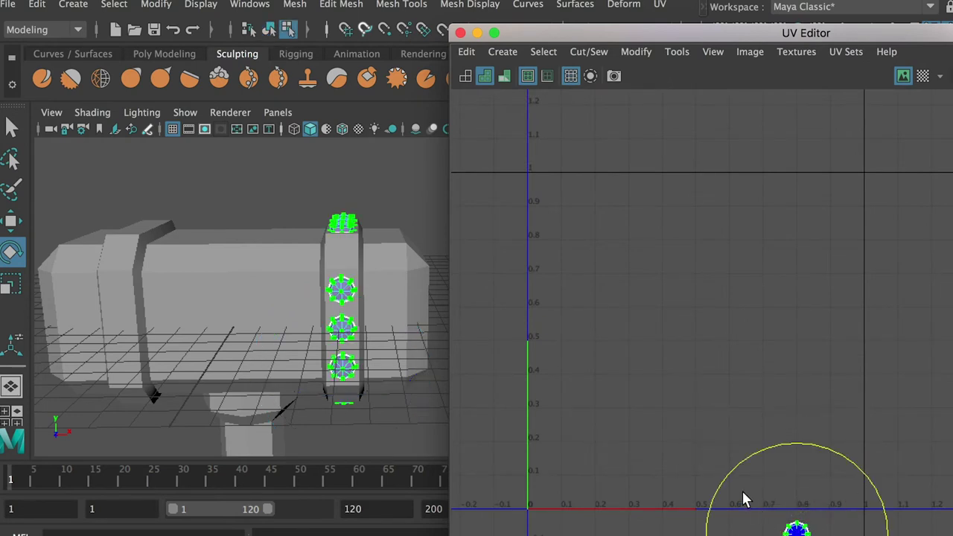
key(w)
drag(797, 529, 822, 248)
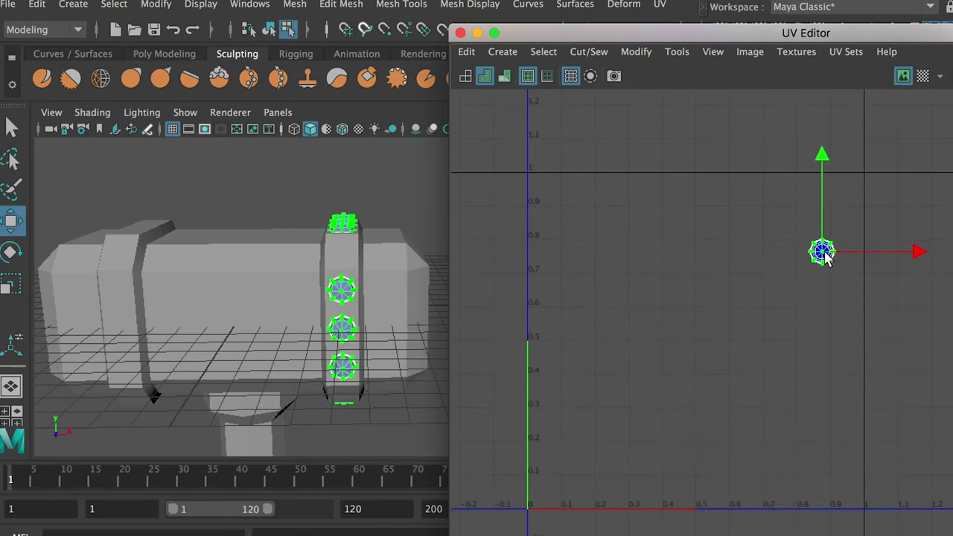
Step: Show the UVs of head, handle and studs together and move the stacked stud shells up beside the head's strip shells
right_click(274, 204)
right_drag(274, 207, 350, 179)
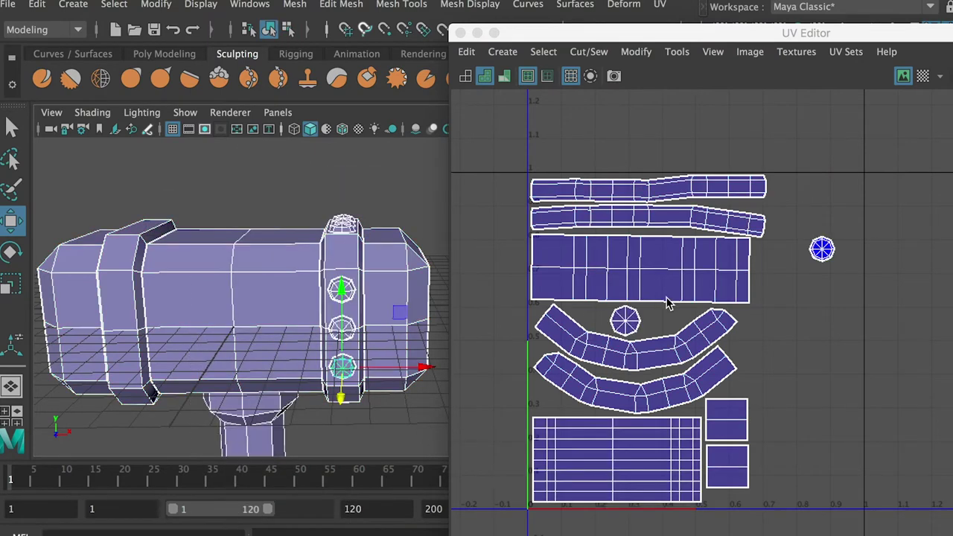
right_drag(822, 249, 898, 246)
drag(882, 306, 881, 305)
drag(824, 249, 787, 194)
key(f)
alt+right_drag(876, 254, 759, 195)
alt+middle_drag(828, 218, 655, 198)
drag(660, 249, 636, 233)
alt+right_drag(804, 246, 753, 219)
alt+middle_drag(794, 222, 708, 215)
Step: Spread the stacked stud UV shells into a grid of three columns and four rows with gaps between them
click(685, 260)
click(628, 228)
drag(674, 236, 758, 236)
double_click(629, 230)
drag(679, 231, 823, 229)
double_click(635, 231)
drag(630, 228, 709, 393)
double_click(643, 227)
double_click(638, 227)
double_click(634, 227)
double_click(628, 228)
double_click(632, 228)
drag(632, 228, 707, 471)
double_click(630, 228)
double_click(628, 228)
drag(628, 228, 790, 475)
double_click(622, 243)
scroll(313, 248, down, 3)
Step: Return to object selection, select all twelve studs without the head and combine them into one mesh
right_drag(326, 233, 384, 210)
drag(382, 181, 315, 380)
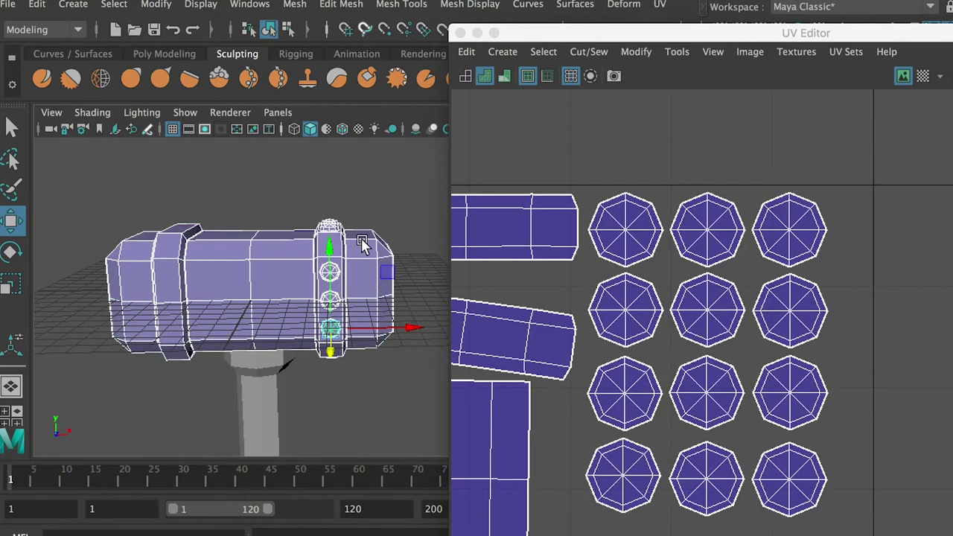
drag(564, 32, 497, 217)
click(658, 164)
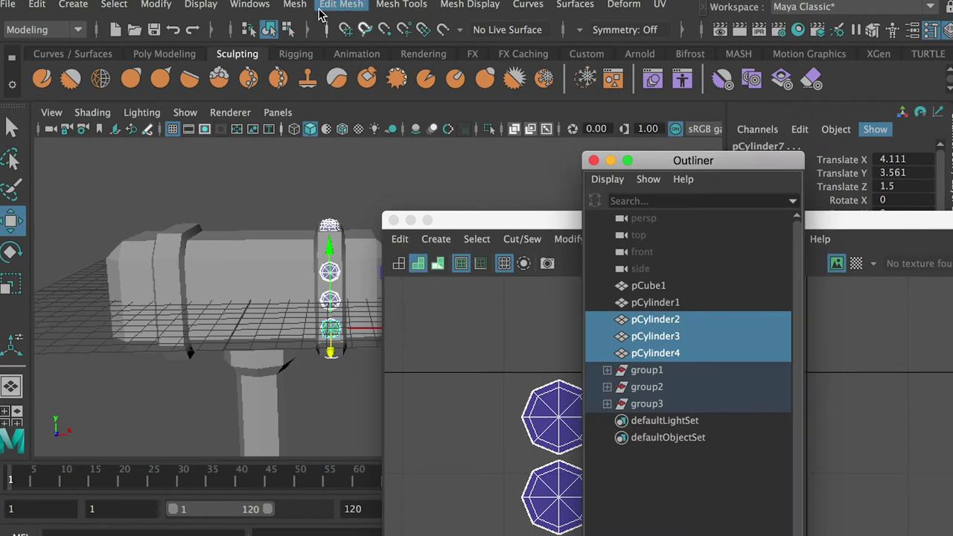
click(294, 4)
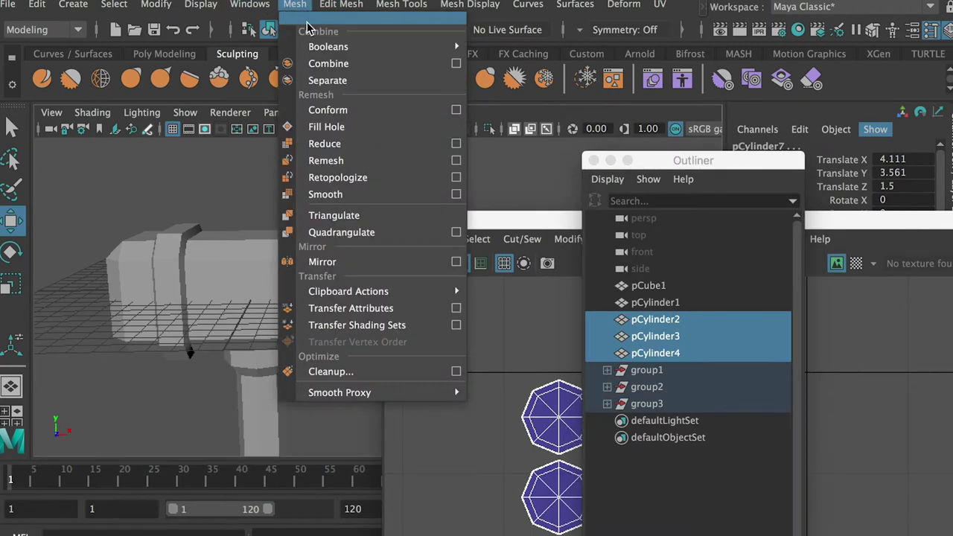
click(333, 64)
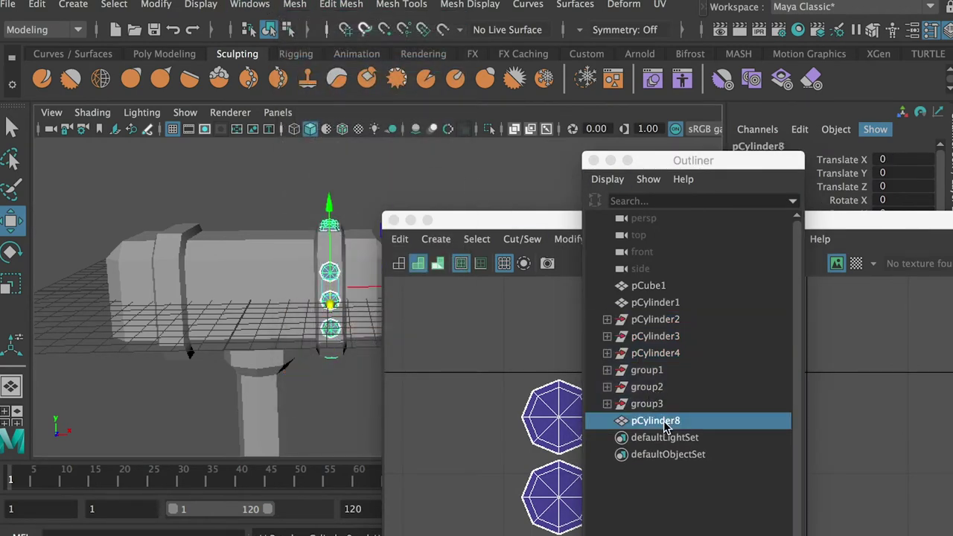
Step: Freeze the combined stud mesh's transformations and delete its history
click(158, 4)
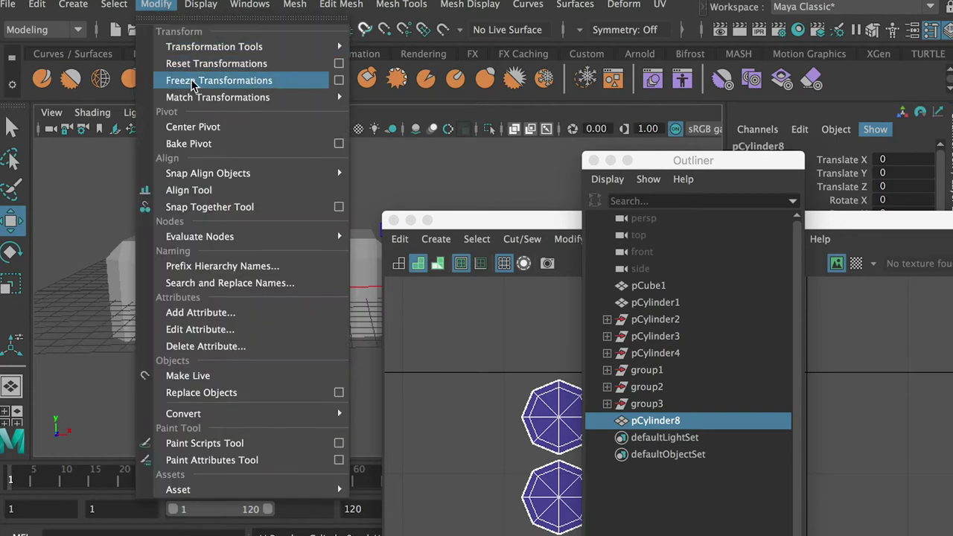
click(190, 79)
click(37, 4)
mouse_move(115, 205)
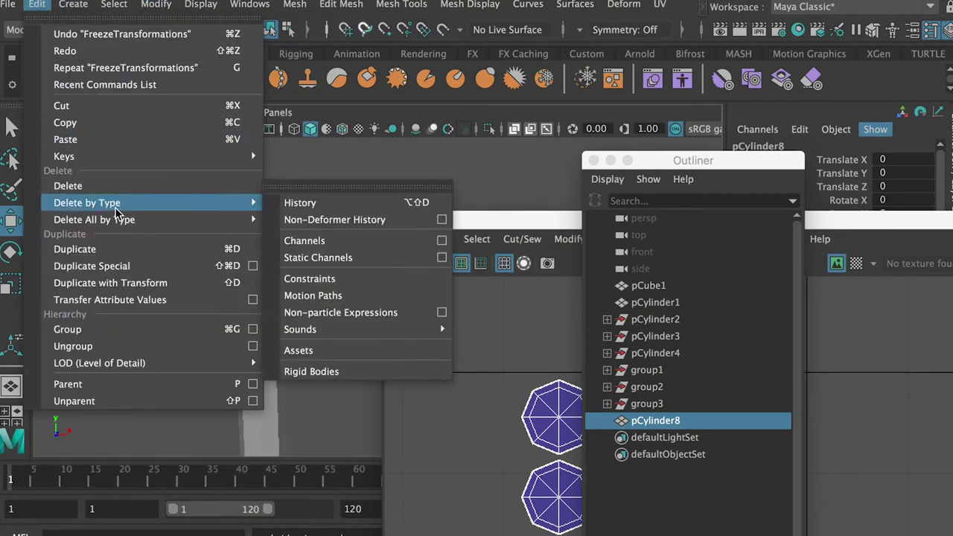
click(300, 206)
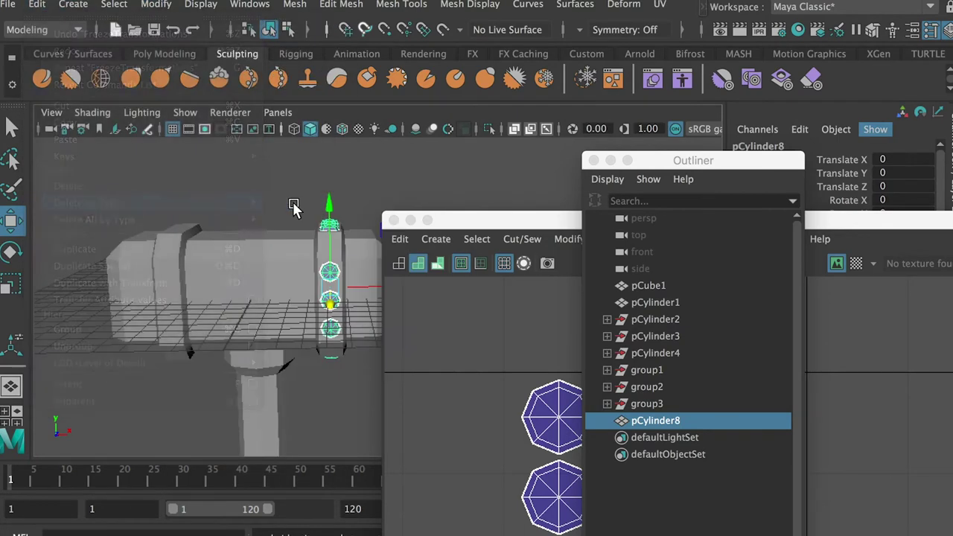
Step: Duplicate the combined stud mesh and put the copy in its own group
click(657, 303)
click(657, 315)
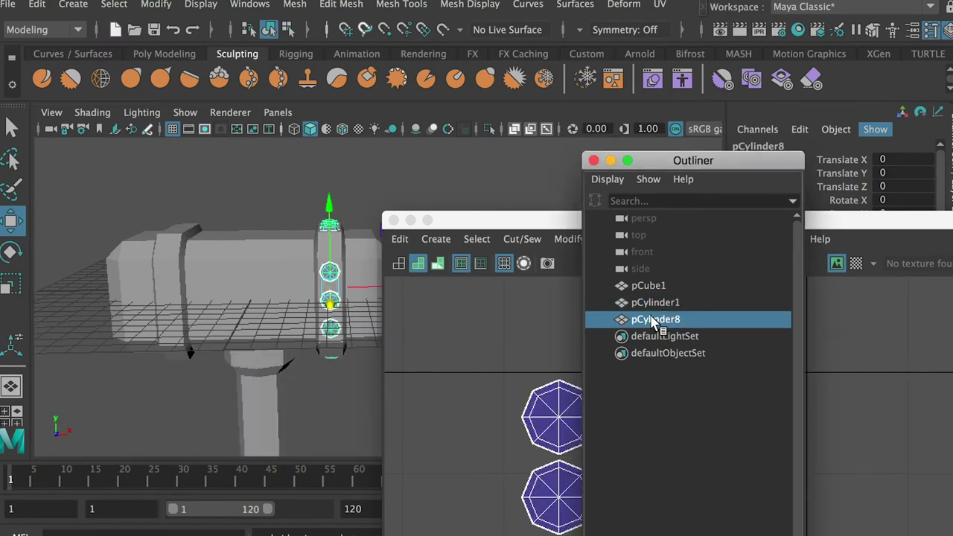
key(super+d)
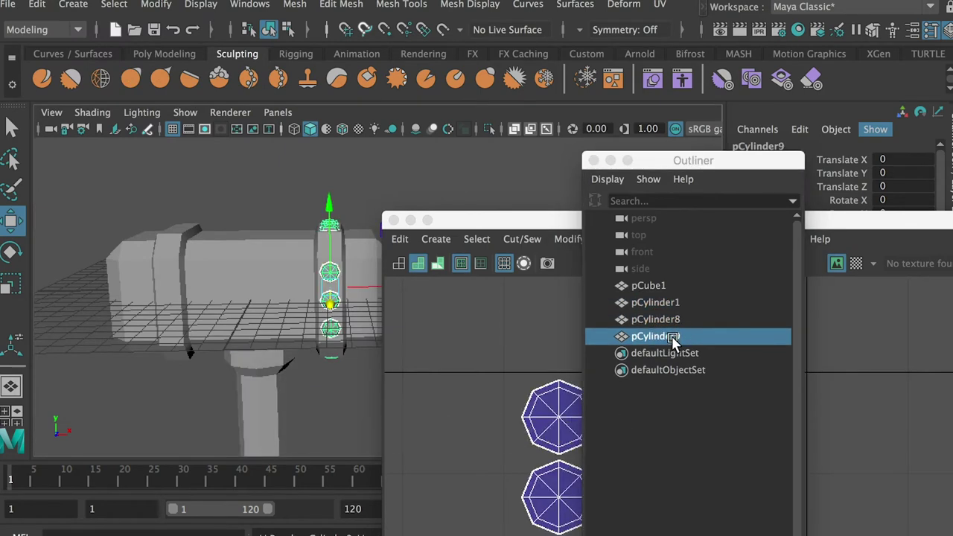
key(super+g)
drag(878, 221, 903, 389)
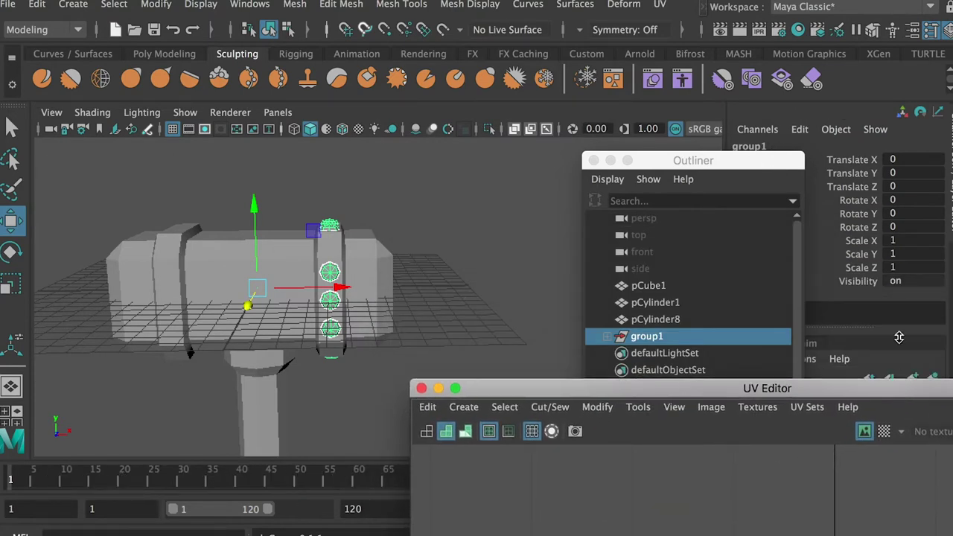
Step: Set the new group's Scale X to -1 to mirror the studs onto the head's other band
click(896, 240)
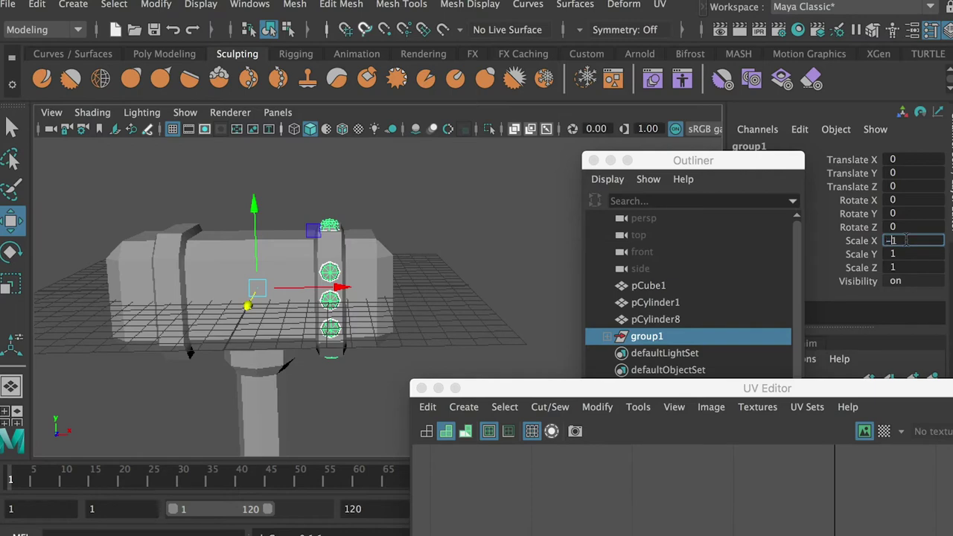
text(-1)
key(Return)
drag(655, 342, 654, 343)
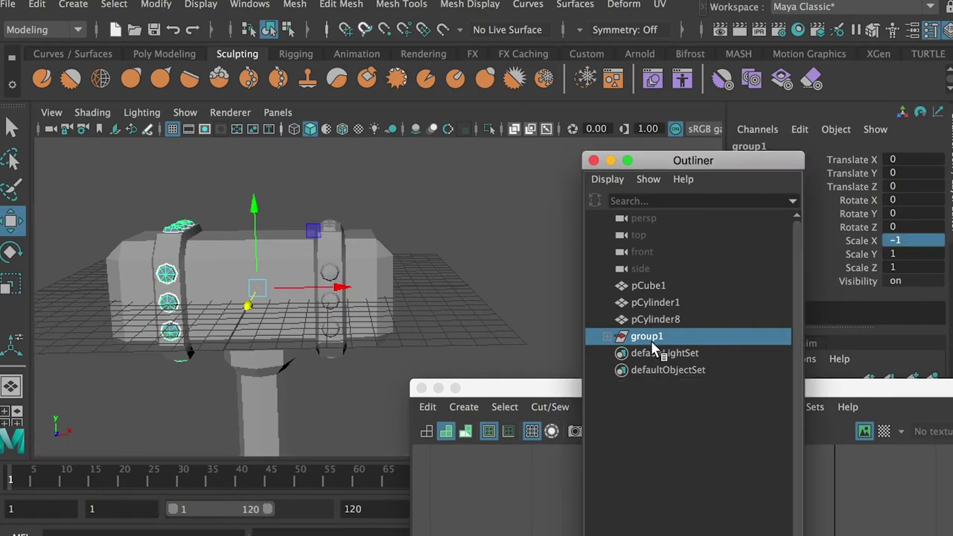
drag(540, 386, 604, 284)
drag(665, 164, 578, 124)
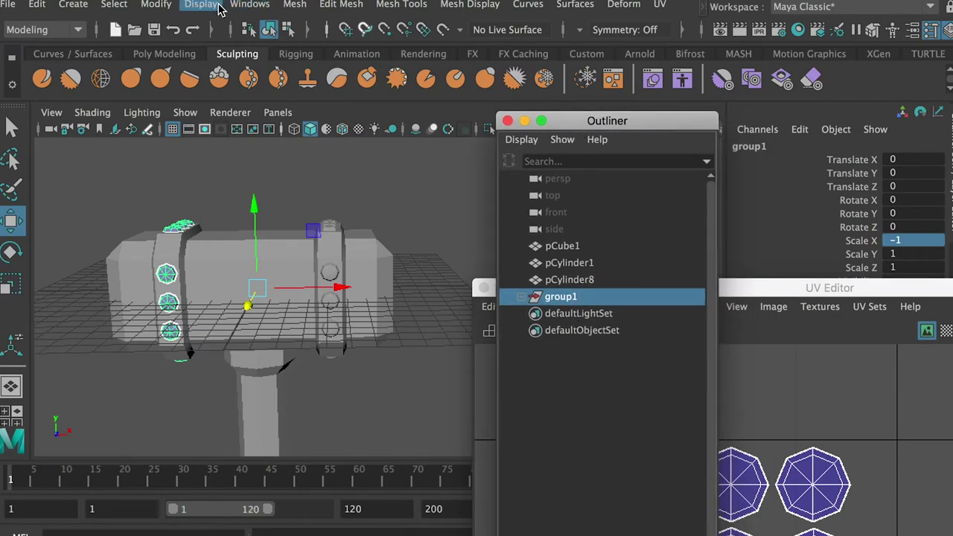
Step: Freeze the mirrored stud group's transformations and delete its history
click(155, 5)
click(193, 82)
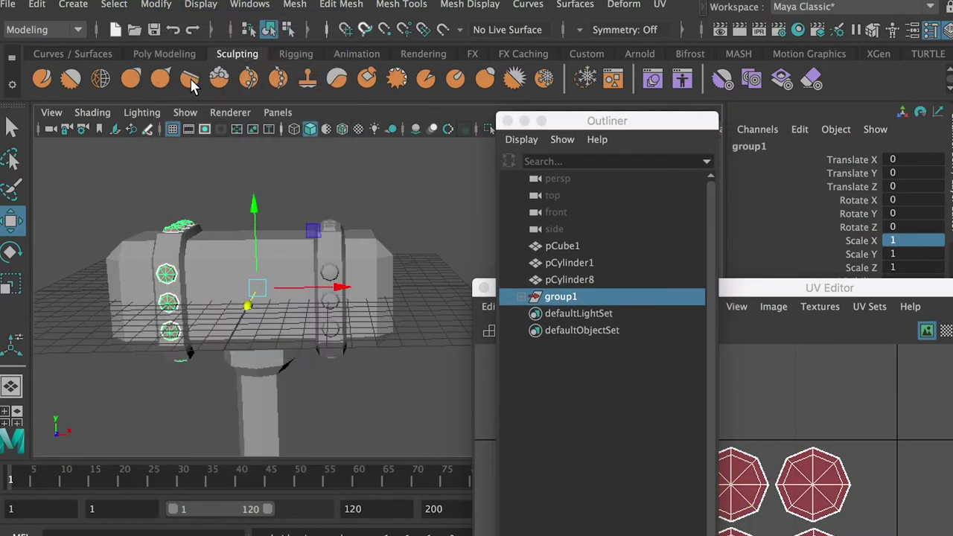
click(37, 4)
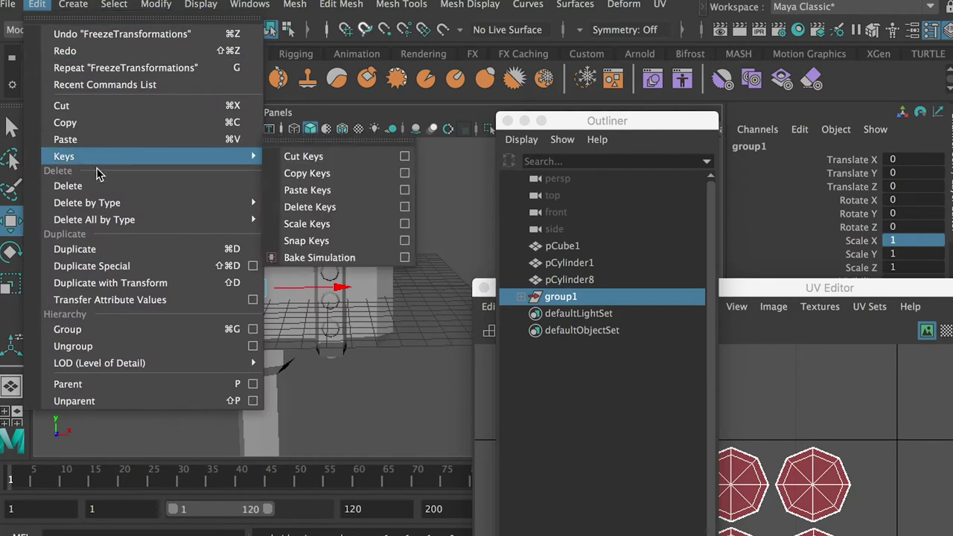
mouse_move(108, 204)
click(298, 205)
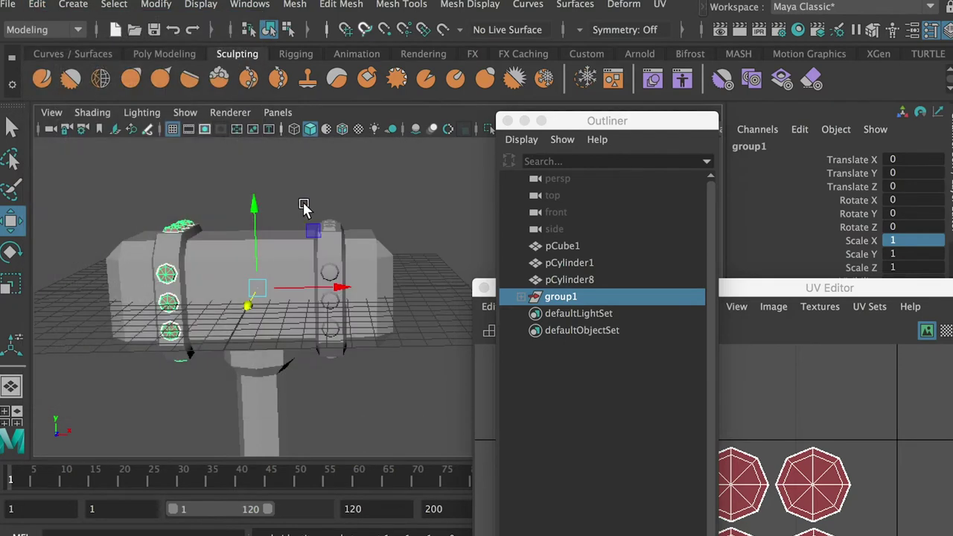
Step: Unparent the mirrored stud mesh from its group, delete the empty group and select the stud mesh
click(522, 296)
click(555, 314)
key(shift+p)
click(560, 297)
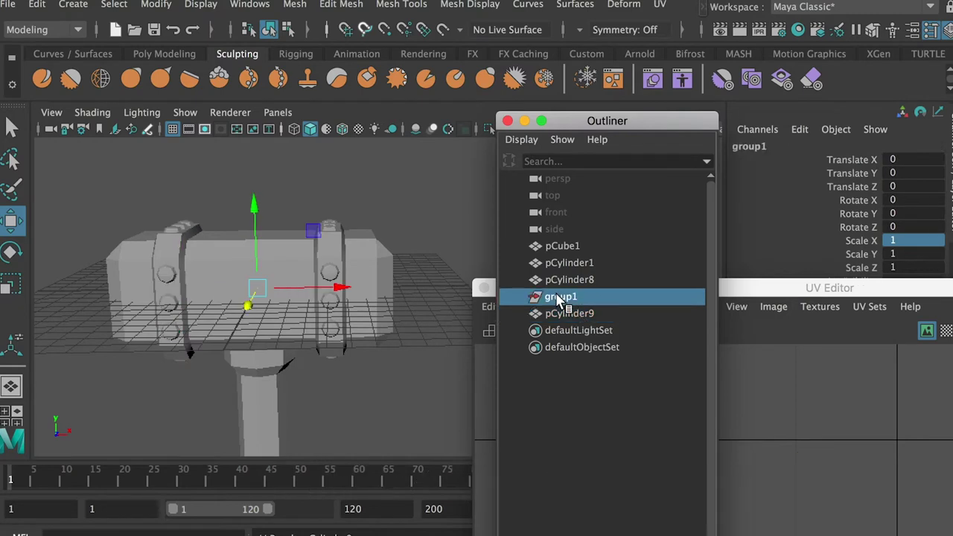
key(Delete)
click(569, 298)
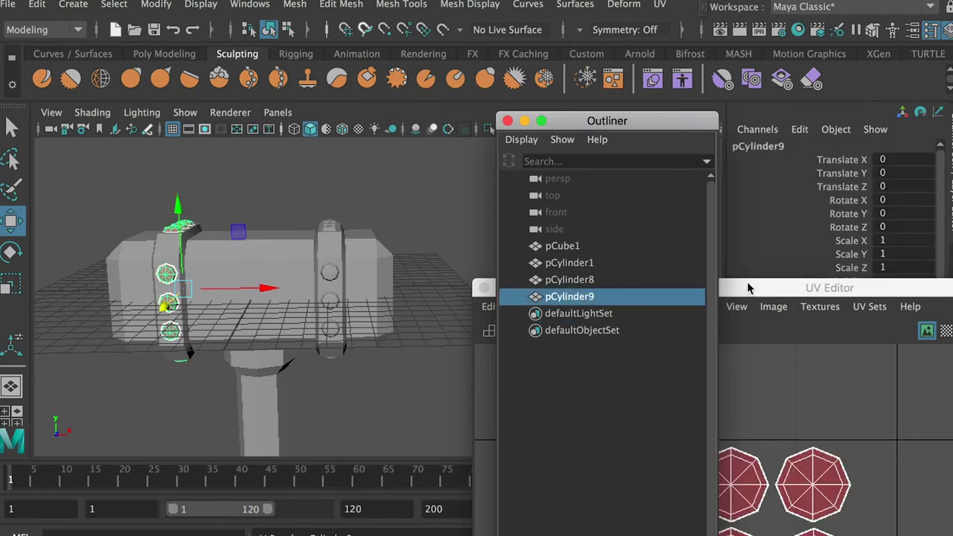
Step: Select all UVs of the mirrored studs in the UV Editor and flip them
drag(735, 290, 671, 64)
right_drag(660, 280, 721, 285)
drag(497, 196, 840, 531)
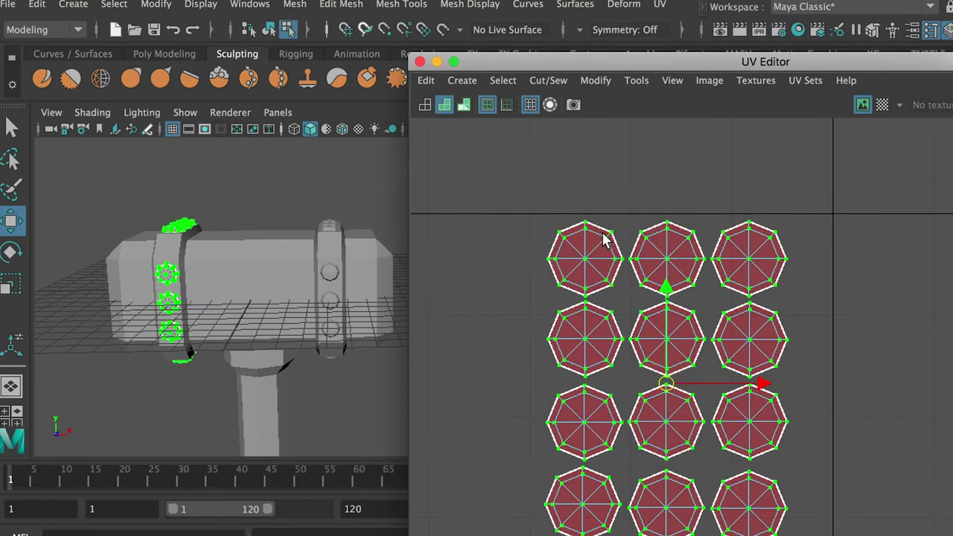
click(599, 80)
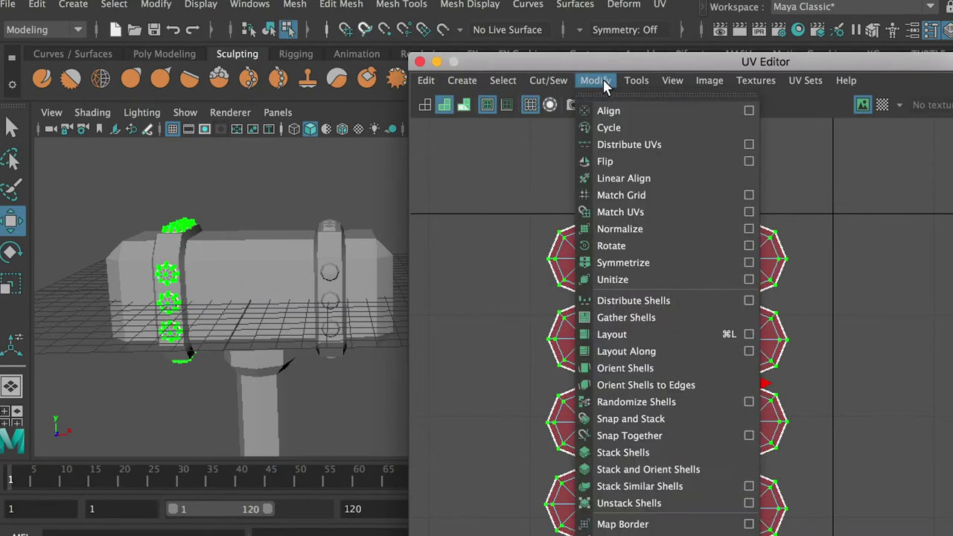
click(618, 161)
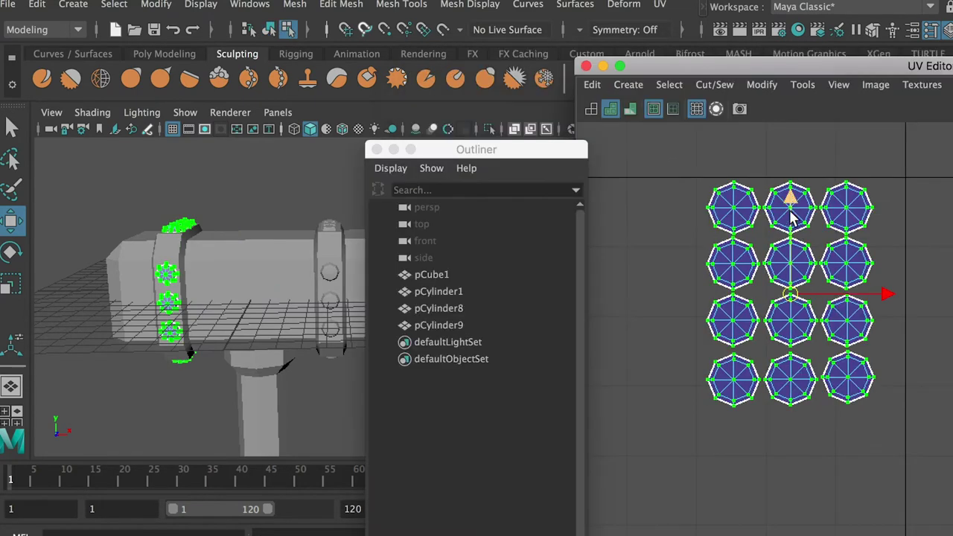
Step: Move the mirrored studs' UV shells directly below the original stud shells, checking against all meshes' UVs and evening out the gap
drag(792, 216, 792, 423)
right_click(428, 275)
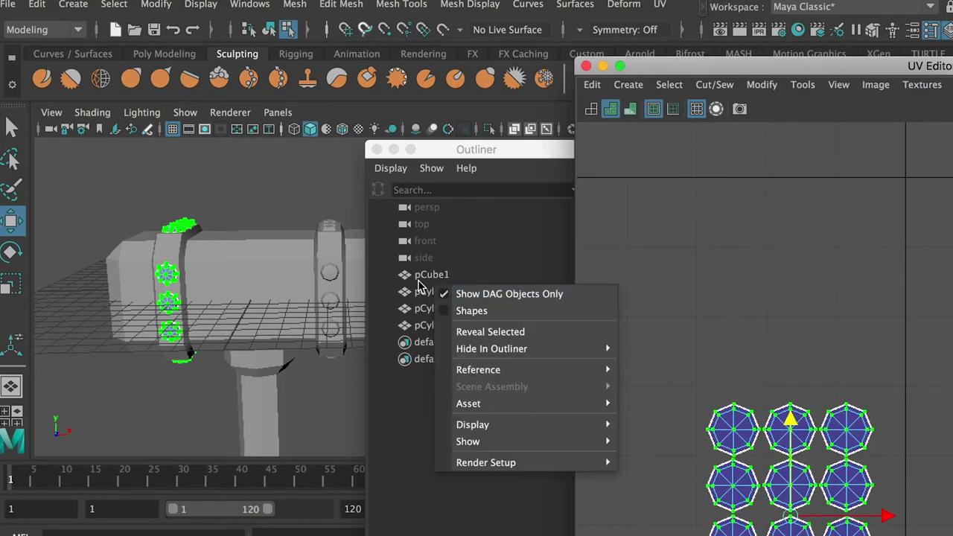
click(428, 274)
shift+click(432, 324)
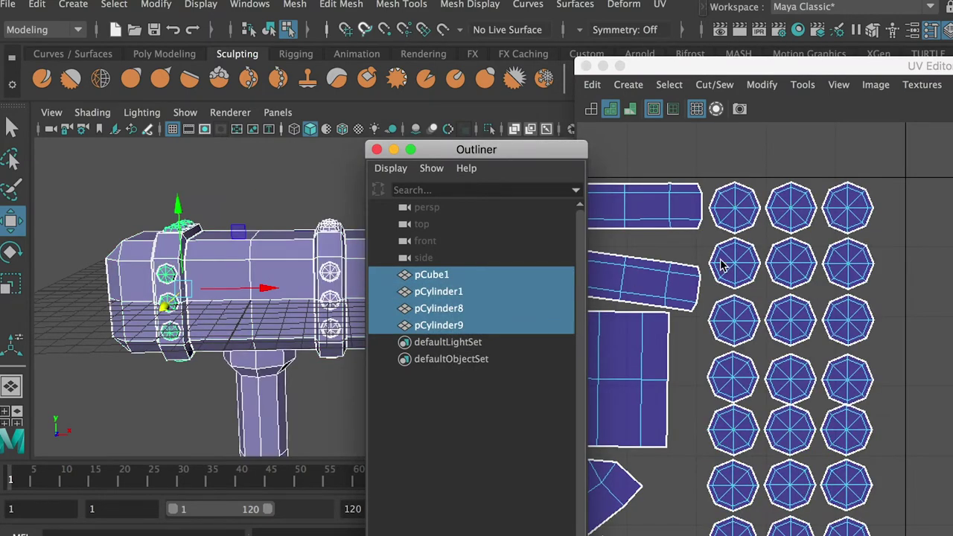
scroll(853, 302, down, 2)
alt+middle_drag(759, 281, 746, 205)
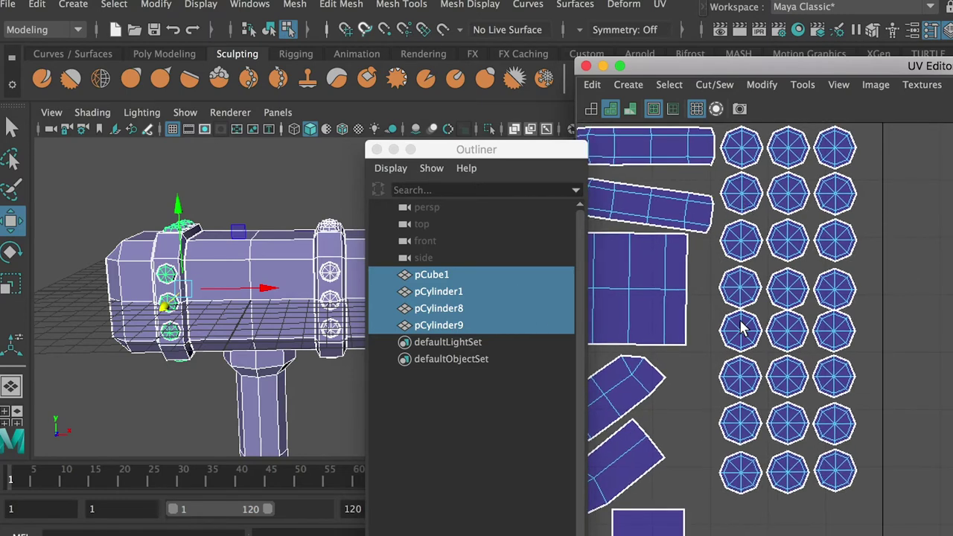
right_drag(713, 255, 778, 251)
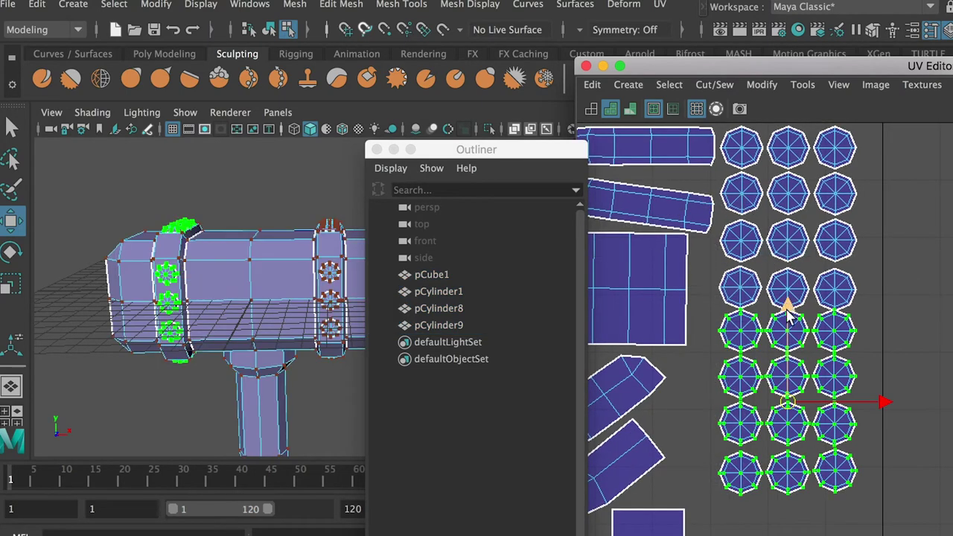
click(892, 319)
Step: Select the original and mirrored stud meshes and combine them into one mesh
click(458, 308)
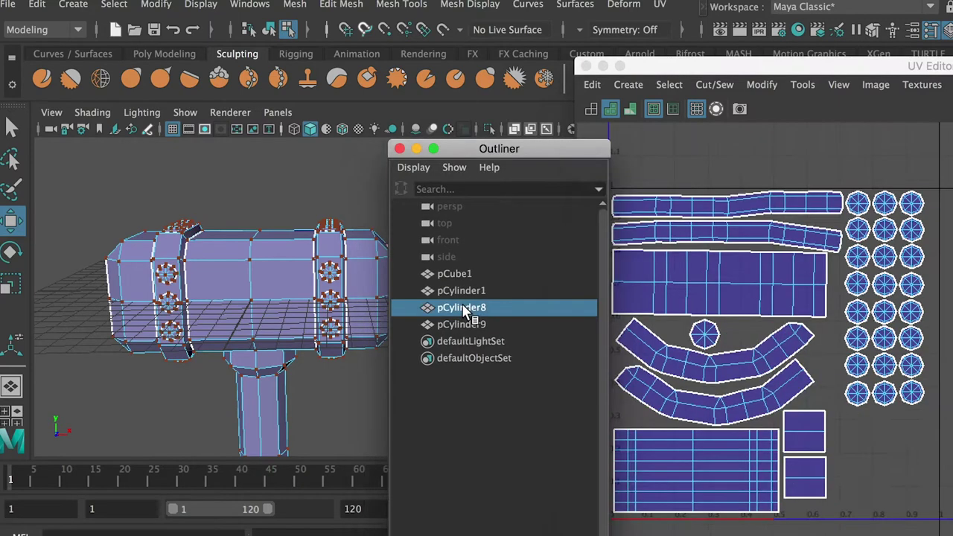
shift+click(419, 326)
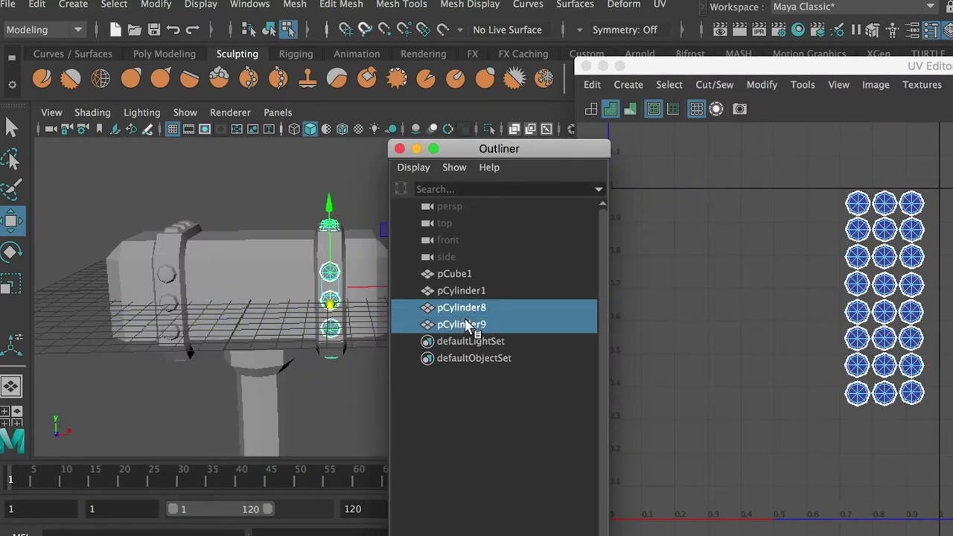
click(295, 5)
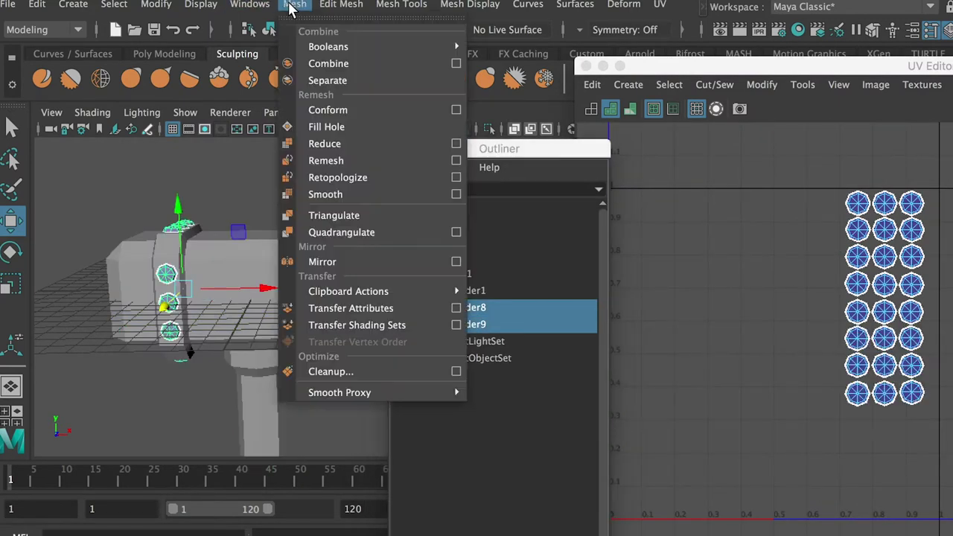
click(313, 64)
Step: Freeze the transformations of the mesh holding both stud sets and delete its history
click(156, 5)
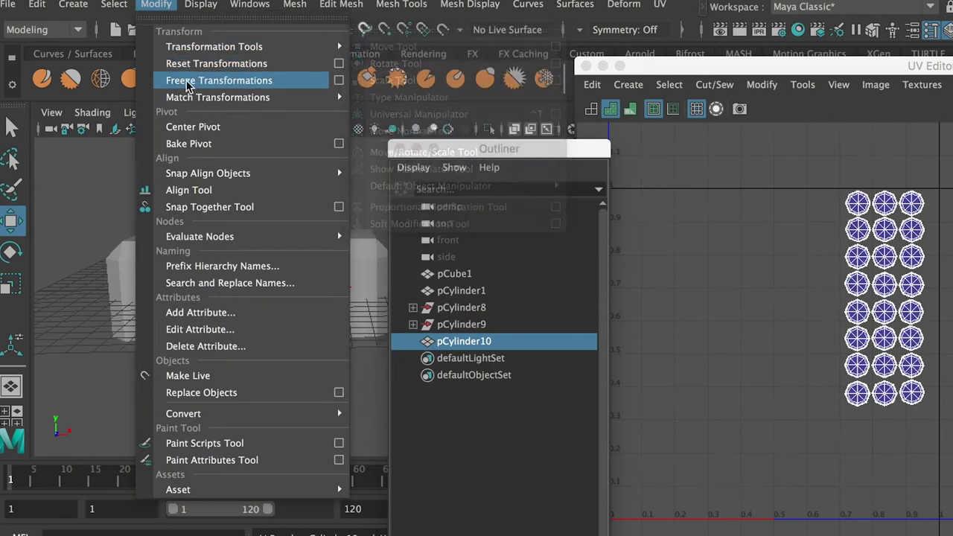
click(190, 81)
click(38, 5)
mouse_move(180, 204)
click(302, 205)
Step: Rename the combined stud mesh Buttons, the handle mesh Handle and the head mesh Hammer
click(458, 314)
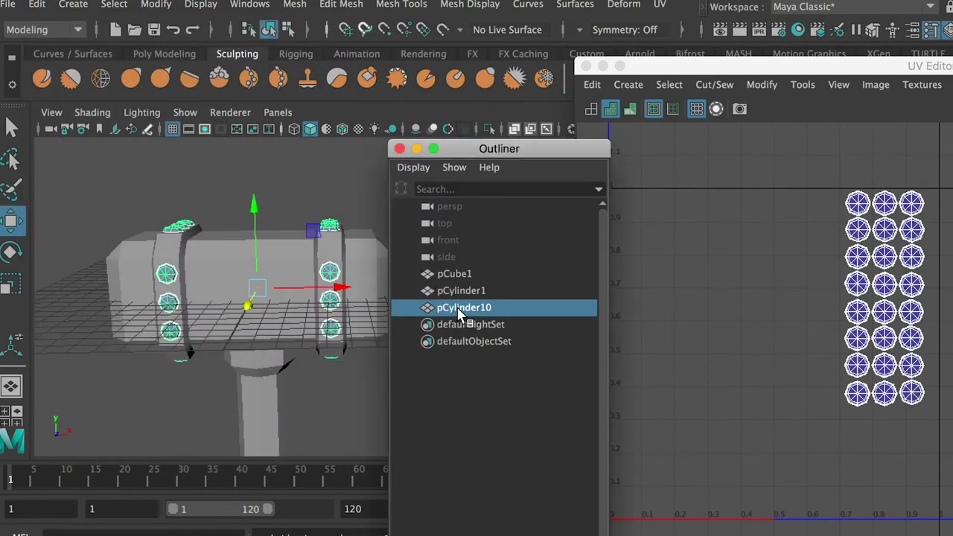
double_click(464, 311)
text(Buttons)
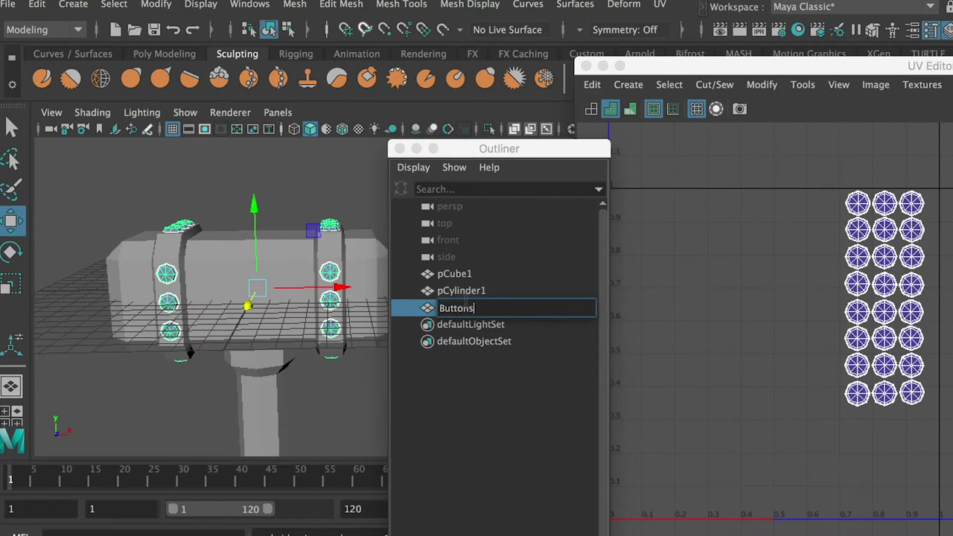
click(458, 291)
double_click(458, 290)
text(Handle)
key(Return)
double_click(454, 274)
text(Hammer)
key(Return)
Step: Save the base mesh scene and save a separate Hammer Step02 scene for sculpting
click(8, 4)
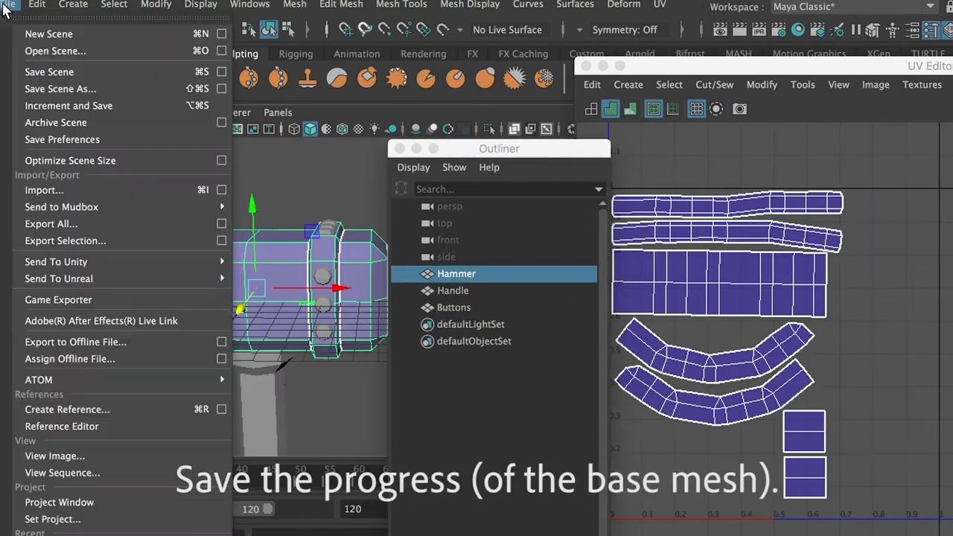
click(64, 74)
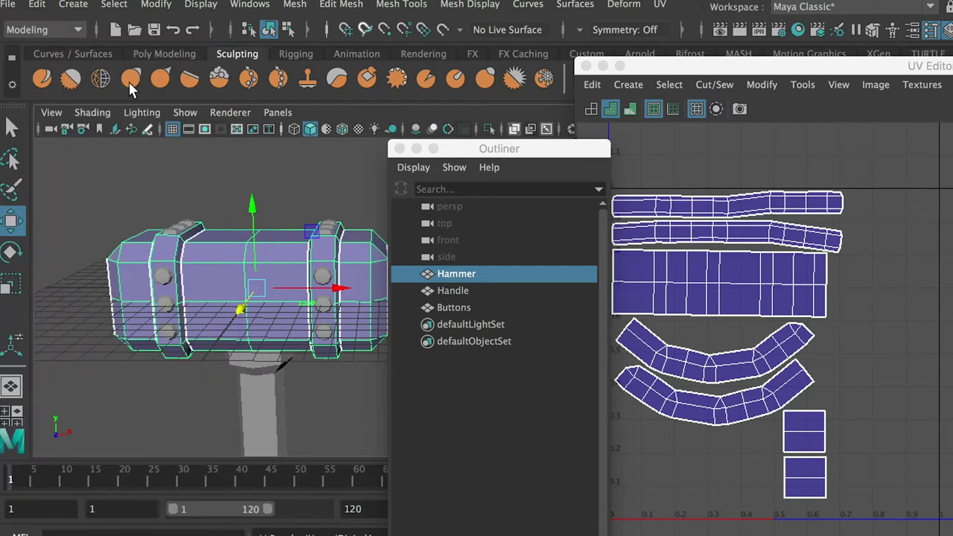
click(8, 5)
click(83, 89)
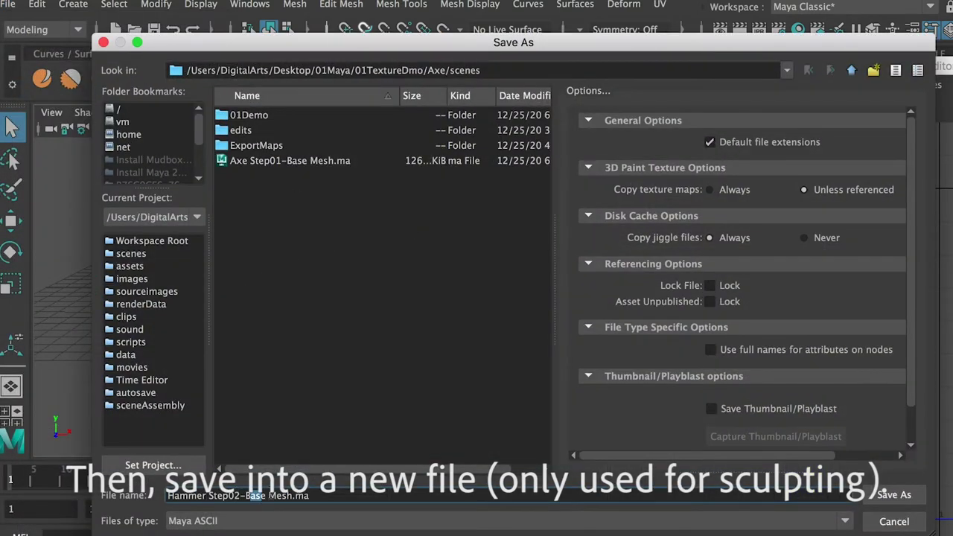
drag(260, 495, 309, 496)
key(BackSpace)
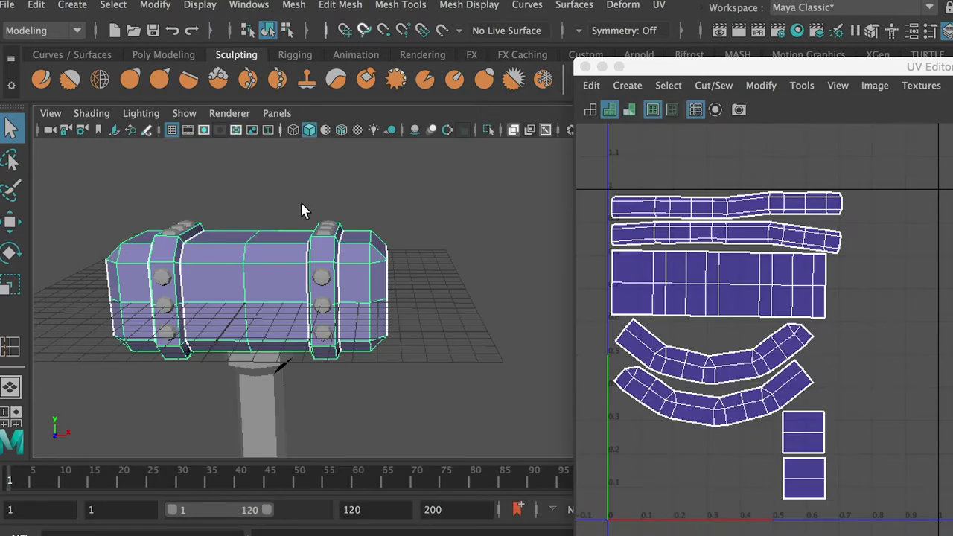
Step: Smooth the hammer head mesh by one Maya Catmull-Clark division level, without smoothing map borders and with hard edges preserved
click(294, 5)
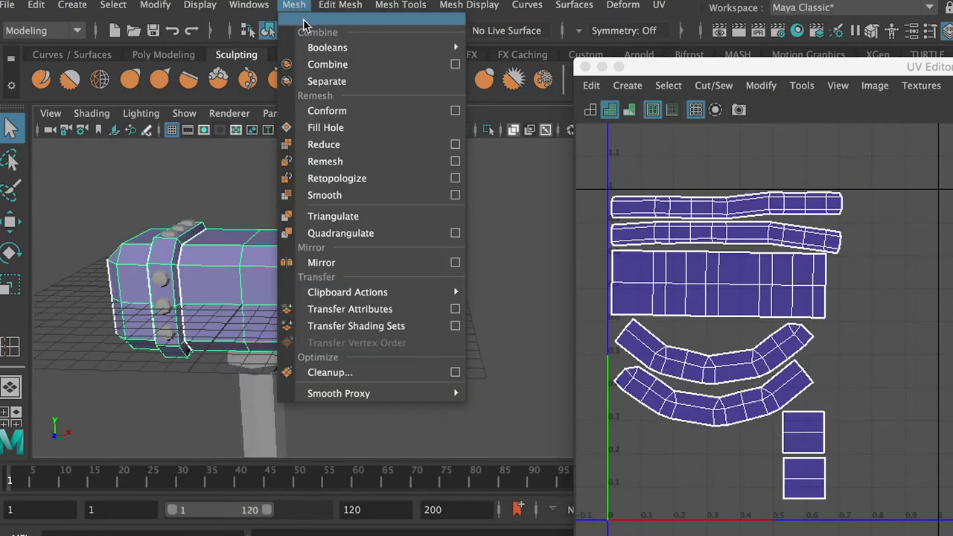
click(454, 196)
drag(603, 79, 425, 14)
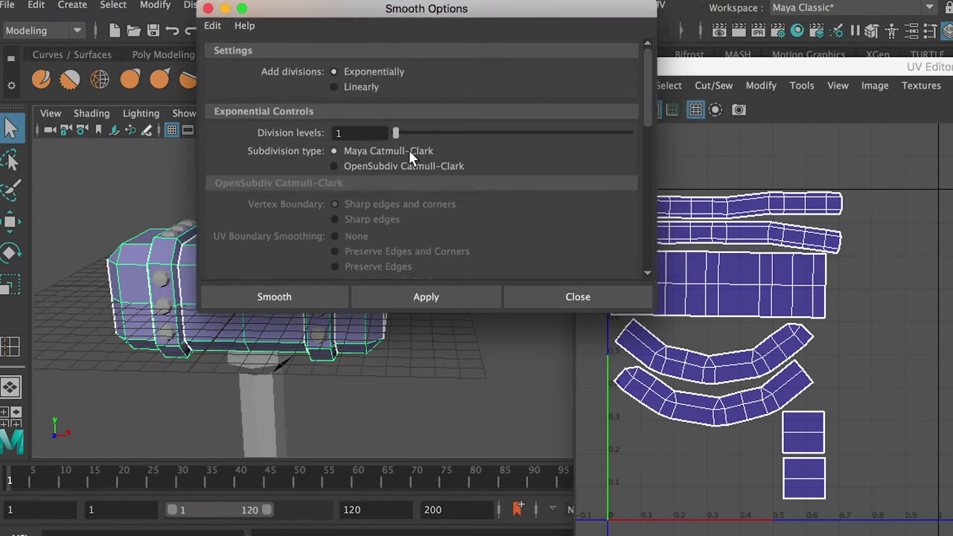
drag(645, 75, 637, 181)
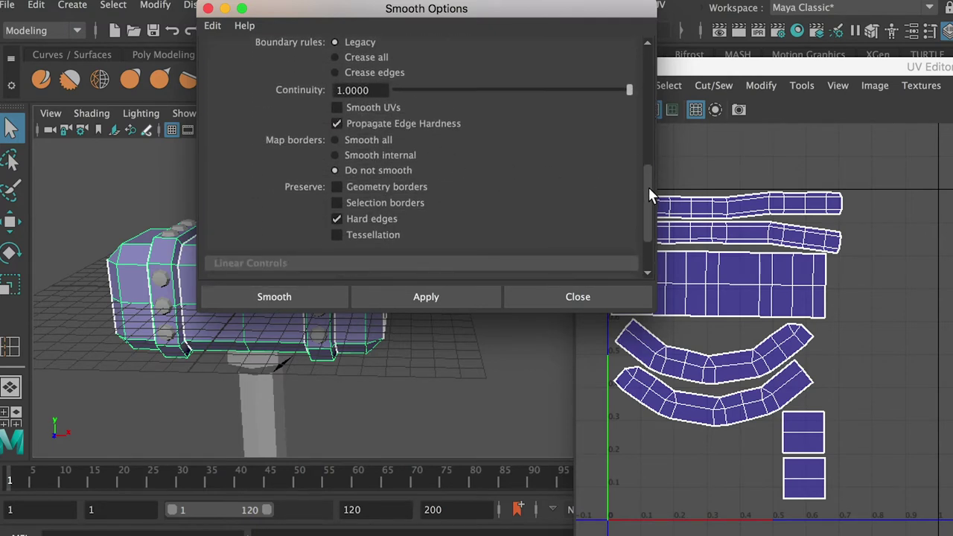
drag(648, 186, 638, 170)
click(401, 293)
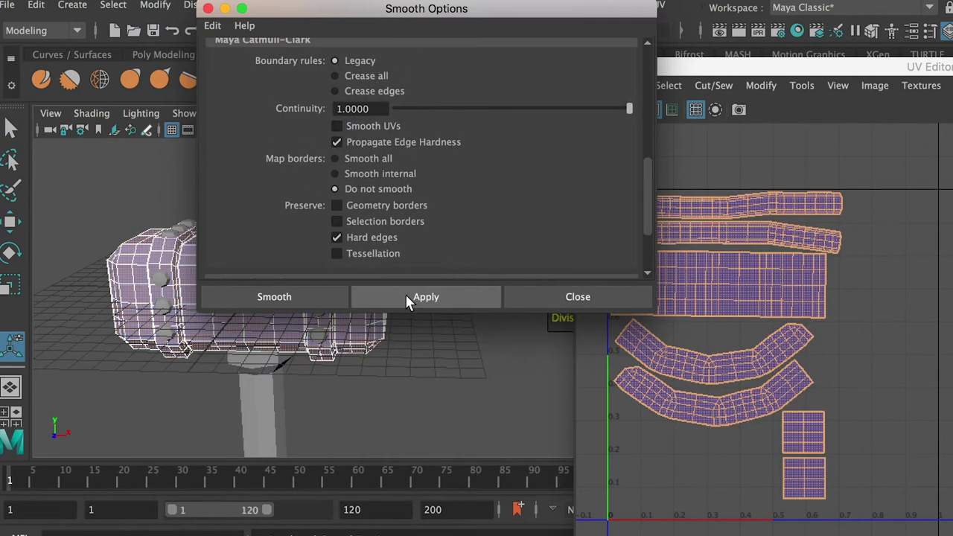
click(555, 296)
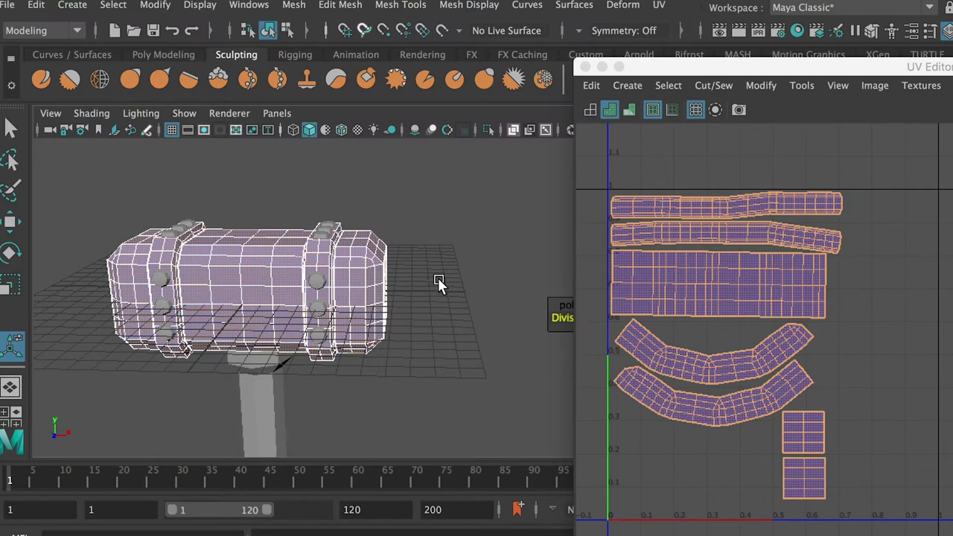
Step: Delete the extra edge loop running around the outer side face of one band on the smoothed head
click(438, 280)
alt+drag(379, 277, 369, 274)
click(344, 277)
alt+right_drag(260, 240, 429, 309)
alt+drag(430, 308, 221, 223)
right_drag(248, 225, 251, 179)
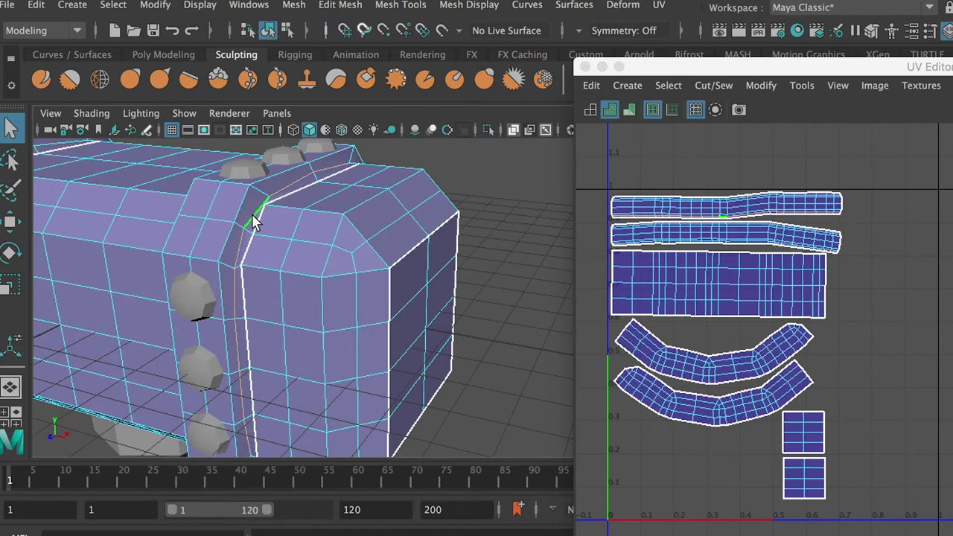
key(ctrl+Delete)
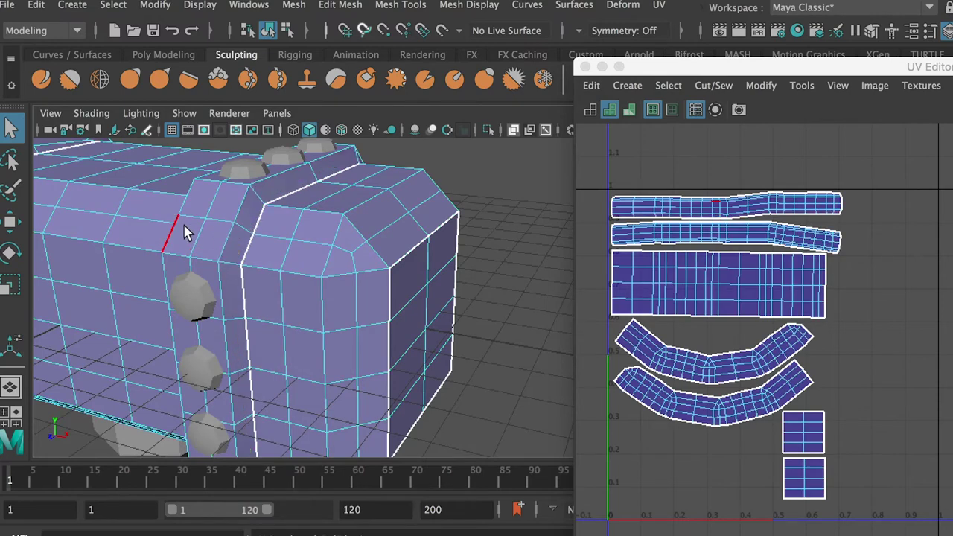
Step: Delete the extra edge loops around that band's inner side face and the side faces of the other band
alt+drag(187, 232, 298, 219)
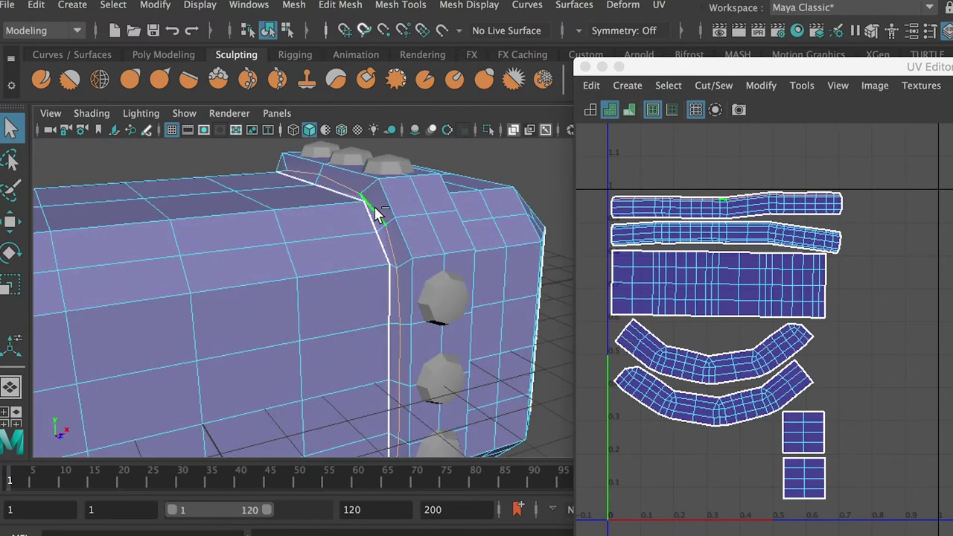
alt+drag(378, 213, 162, 179)
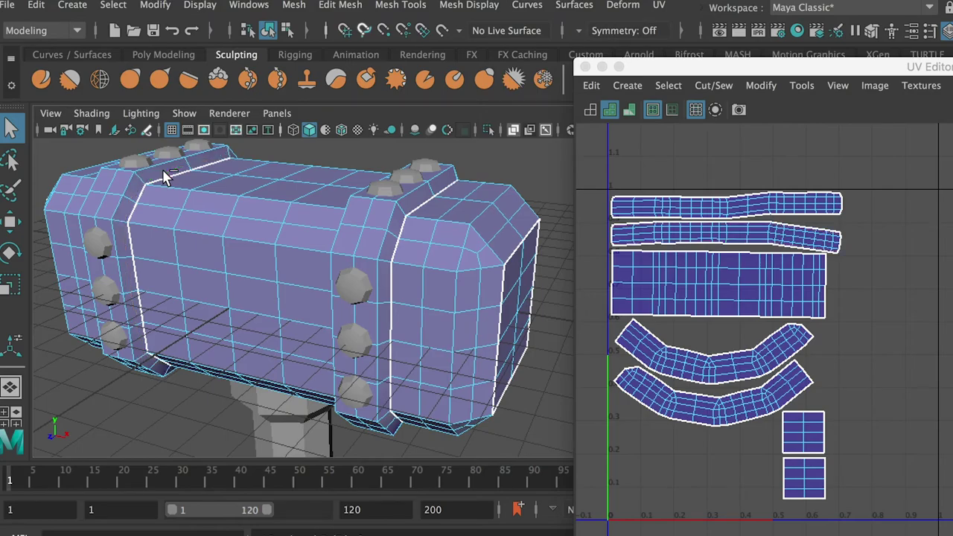
alt+drag(164, 177, 231, 190)
right_click(231, 192)
right_drag(231, 192, 278, 175)
alt+drag(245, 208, 289, 210)
Step: Insert sets of 5 equally spaced edge loops across each segment of the head's middle section between the bands
shift+right_drag(294, 205, 252, 231)
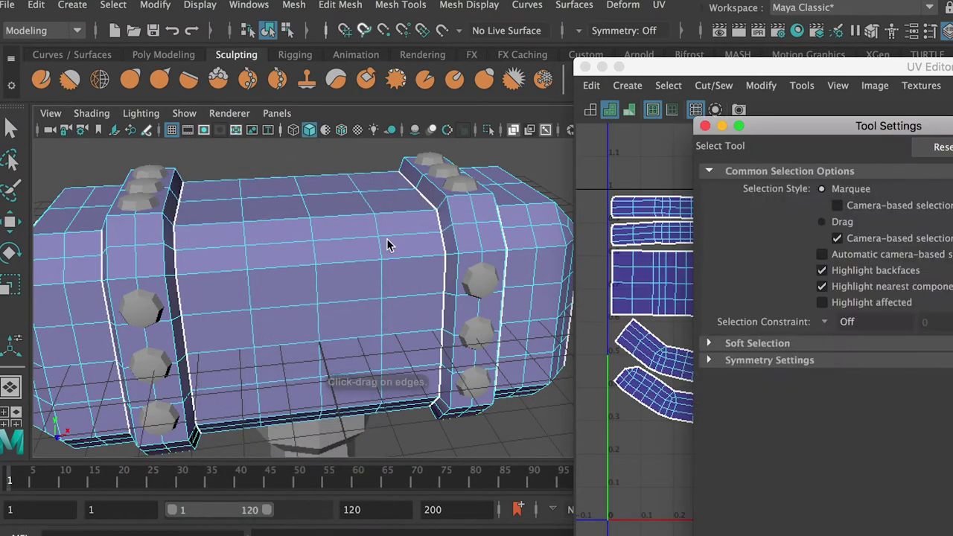
drag(730, 296, 710, 290)
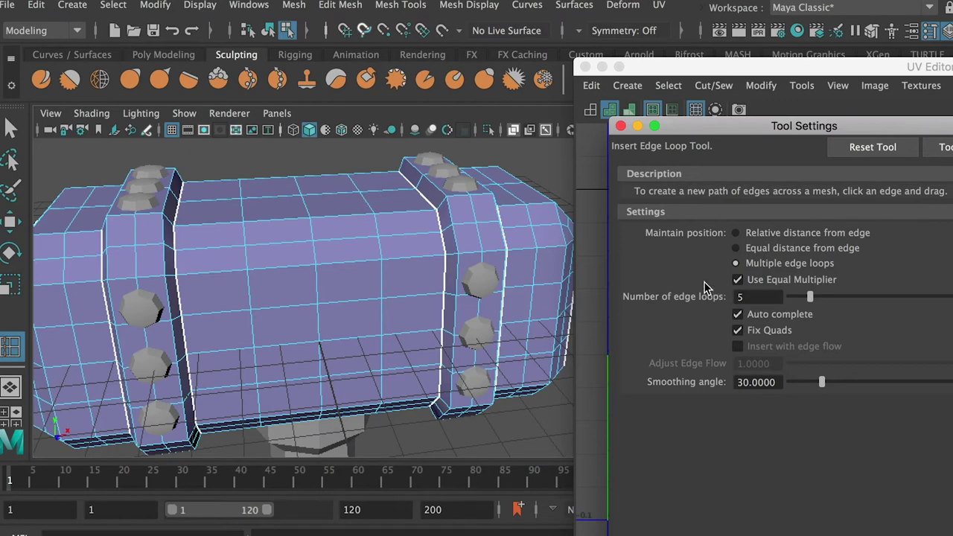
drag(437, 199, 412, 219)
drag(315, 226, 175, 228)
Step: Insert sets of 2 equally spaced edge loops around one metal band and the head's end section beside it
mouse_move(385, 236)
alt+mouse_down()
mouse_move(372, 230)
mouse_move(394, 233)
alt+mouse_up()
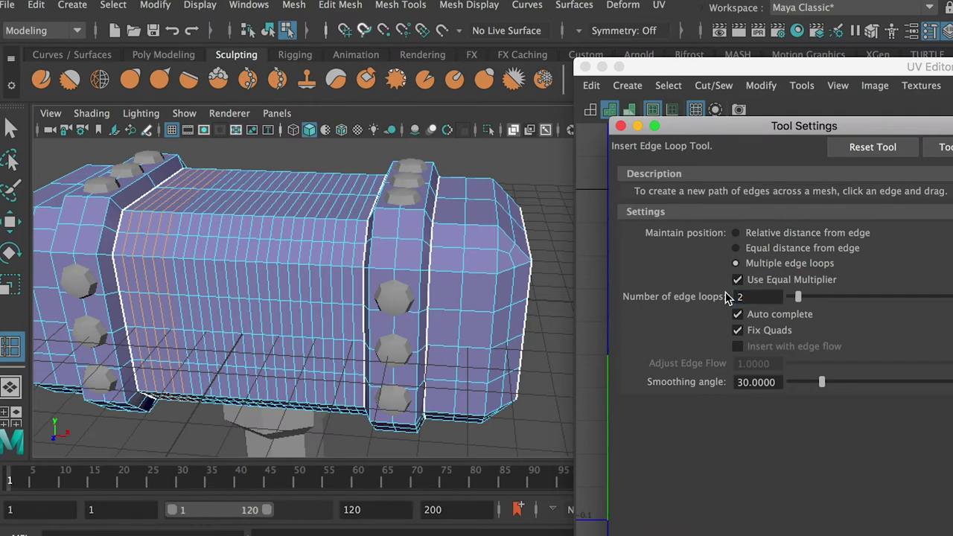
click(490, 225)
drag(408, 243, 389, 239)
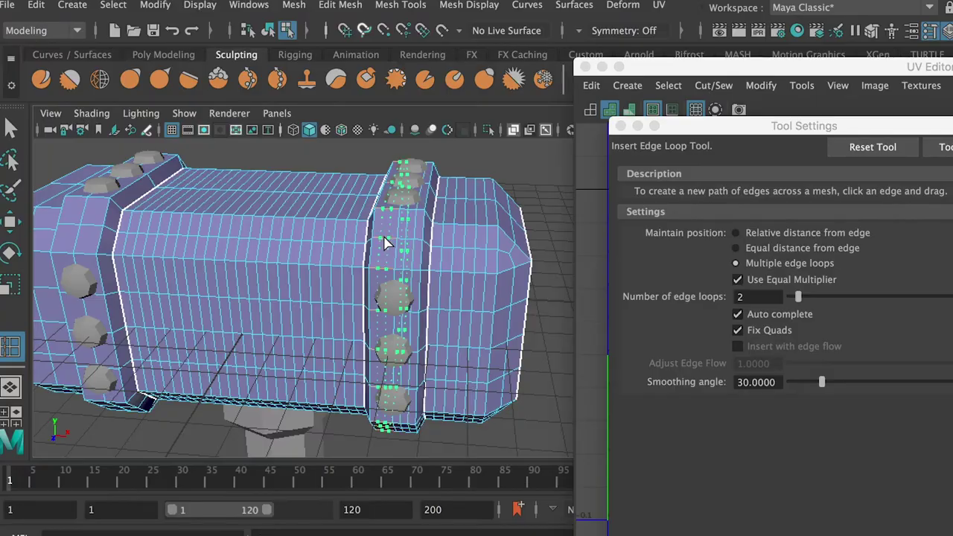
mouse_move(437, 274)
alt+mouse_down()
mouse_move(519, 245)
mouse_move(534, 263)
mouse_move(373, 251)
mouse_move(428, 267)
alt+mouse_up()
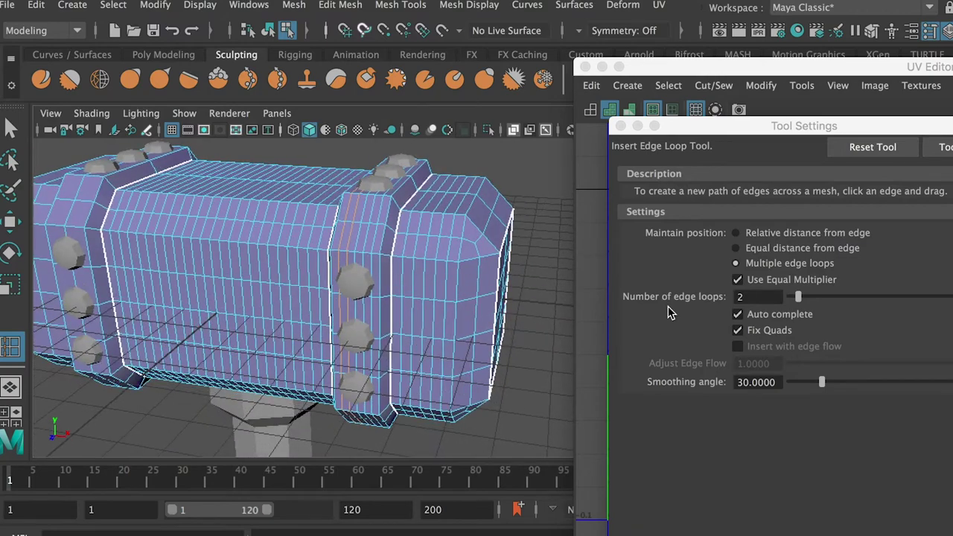
Step: Insert sets of 2 equally spaced edge loops around the other band and the end section beyond it
click(749, 300)
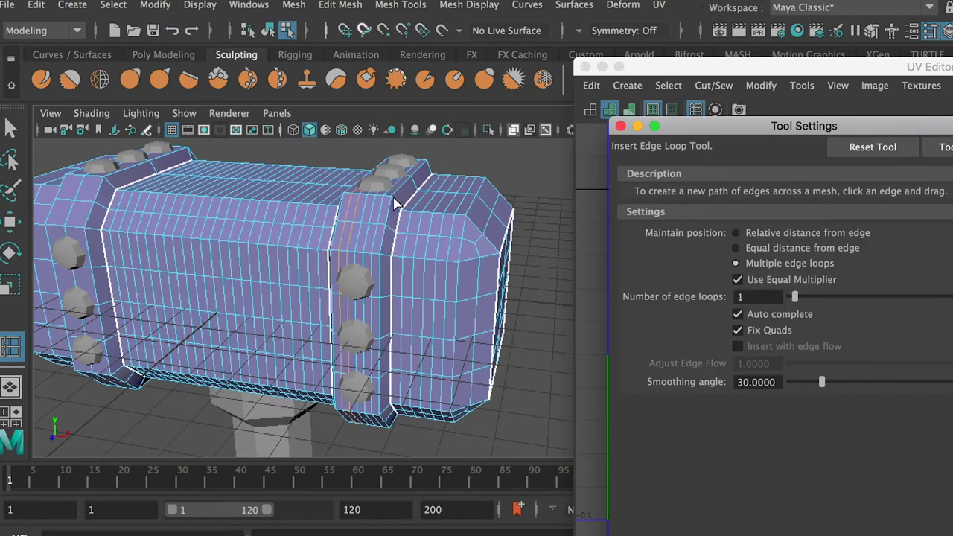
alt+drag(398, 203, 331, 221)
alt+drag(275, 238, 470, 221)
alt+drag(258, 207, 372, 251)
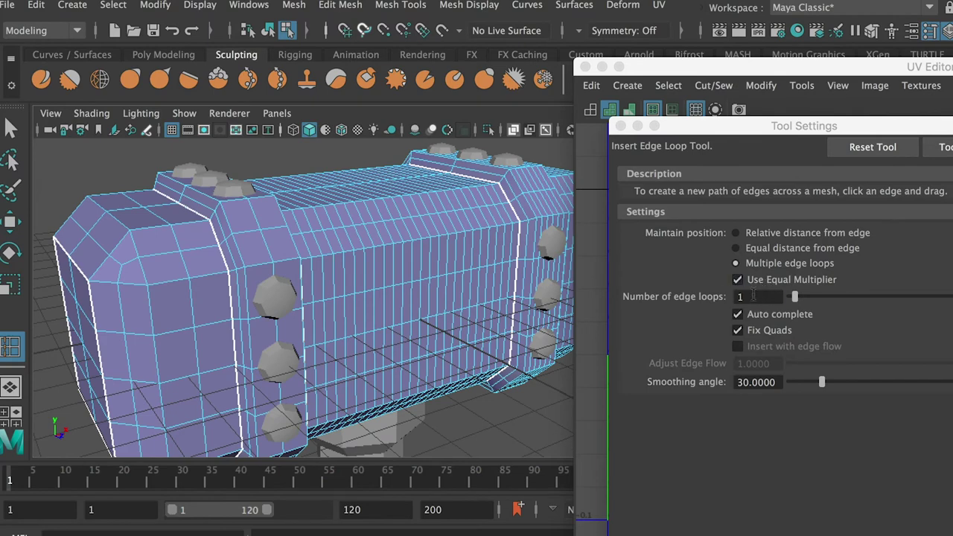
double_click(754, 296)
text(2)
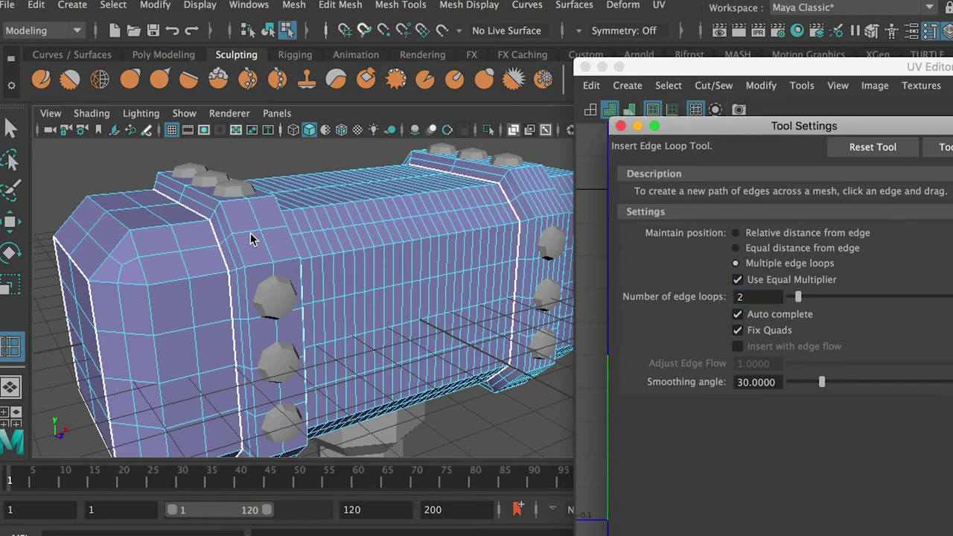
click(249, 233)
click(275, 226)
drag(199, 256, 146, 258)
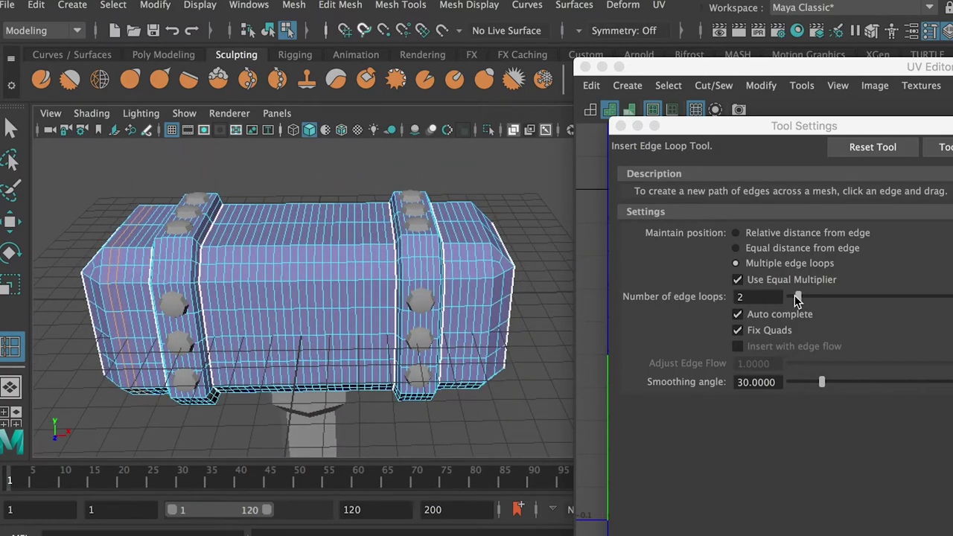
Step: Insert sets of 4 equally spaced edge loops running lengthwise along the segments of the head's side face
click(752, 297)
text(4)
key(Return)
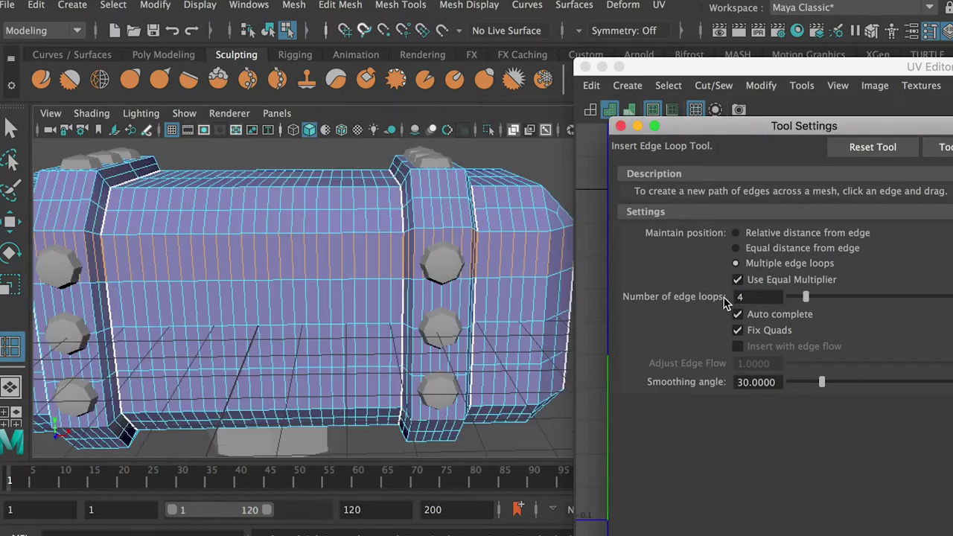
drag(353, 253, 400, 266)
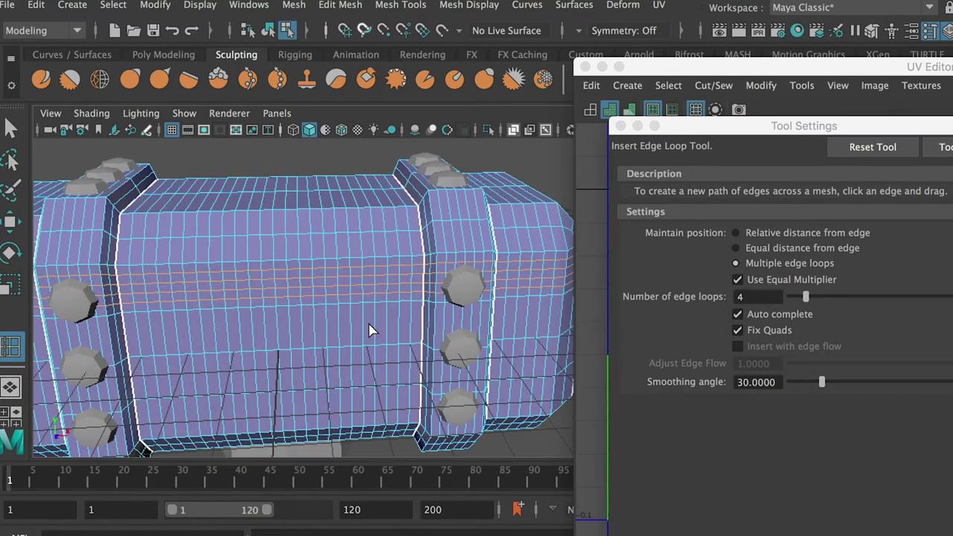
drag(371, 330, 365, 328)
alt+drag(366, 366, 365, 332)
Step: Insert sets of 8 equally spaced lengthwise edge loops in the wider segments of the head's large faces
click(754, 300)
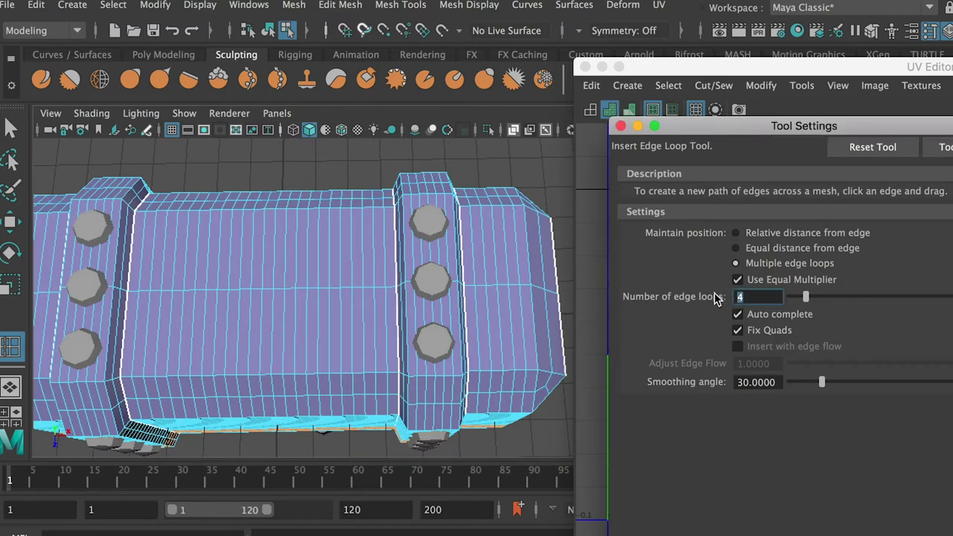
drag(352, 320, 366, 267)
alt+drag(369, 268, 296, 253)
alt+right_drag(296, 253, 402, 322)
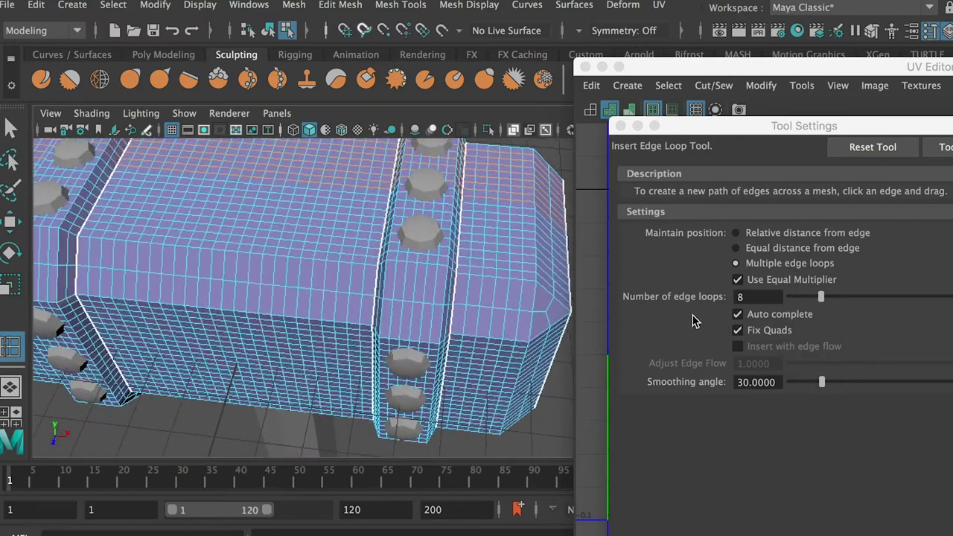
Step: Insert sets of 2 equally spaced edge loops lengthwise along the head's upper bevel
click(768, 299)
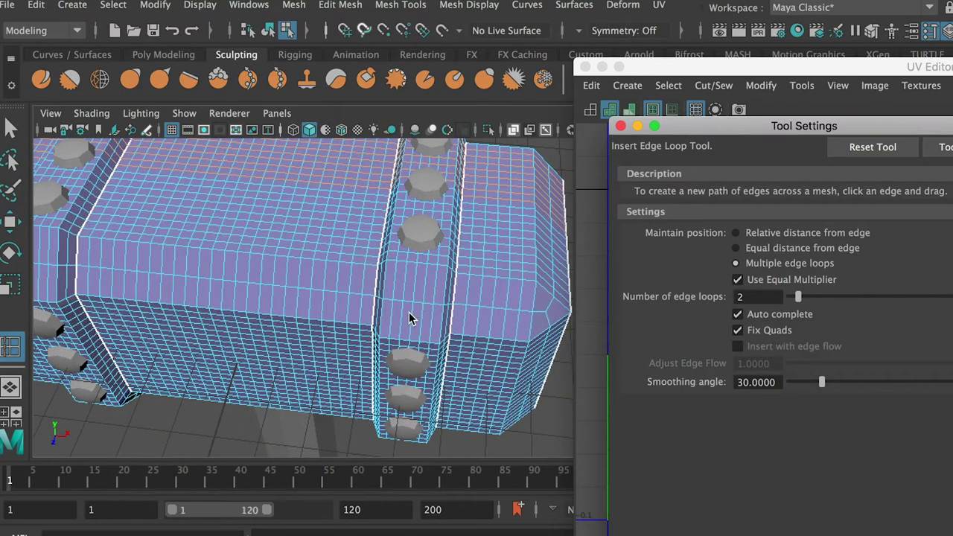
click(339, 282)
alt+drag(409, 304, 344, 289)
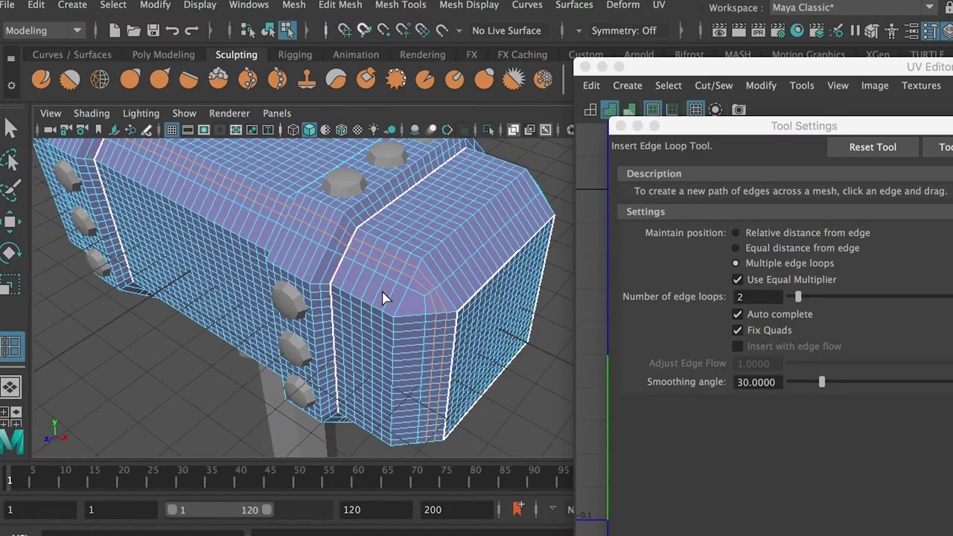
alt+drag(375, 322, 337, 326)
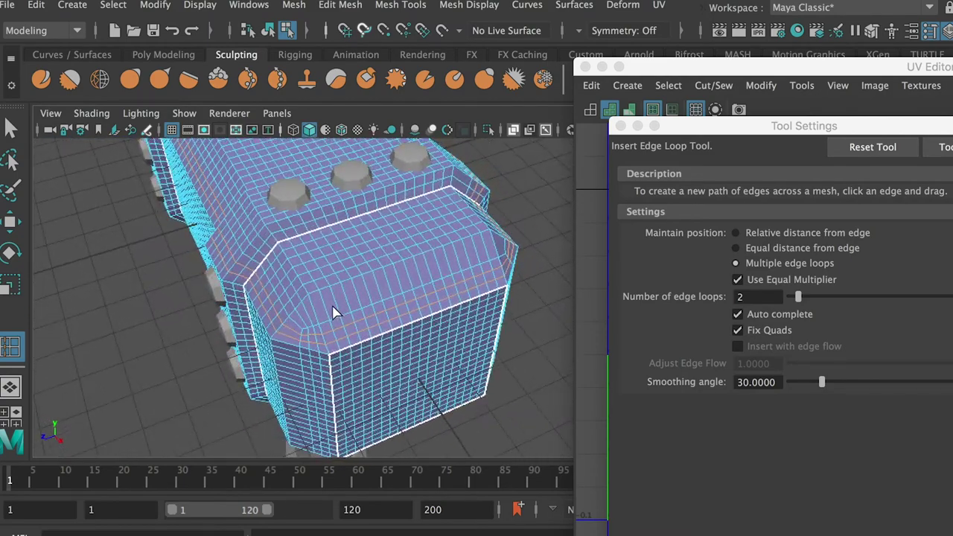
Step: Insert further pairs of equally spaced edge loops through the bevelled strips bordering the head's end faces
alt+drag(409, 313, 321, 297)
drag(333, 256, 179, 239)
alt+right_drag(331, 248, 379, 277)
click(488, 243)
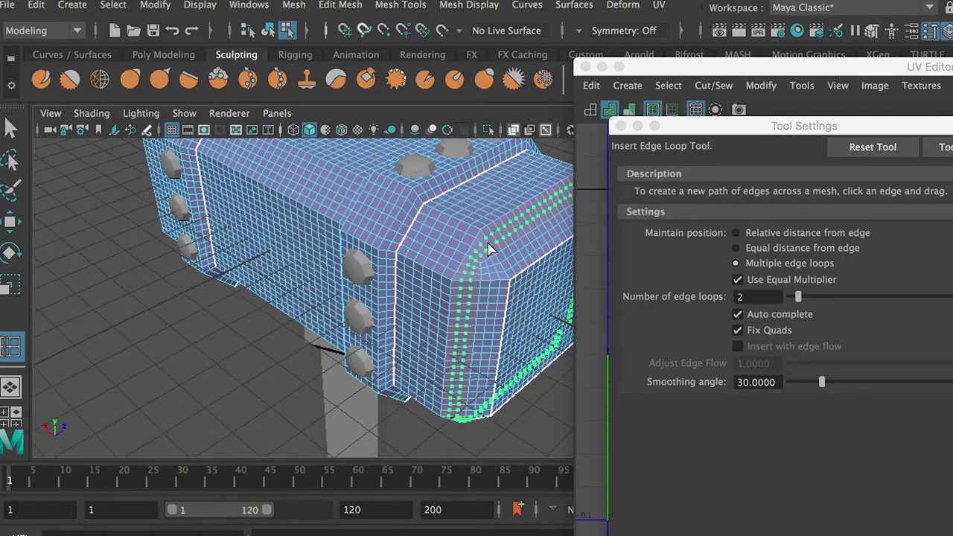
alt+drag(443, 255, 281, 237)
alt+drag(450, 229, 502, 240)
Step: Check the head's shells in the UV Editor and insert sets of 2 edge loops along the bevel on its underside
drag(756, 66, 746, 62)
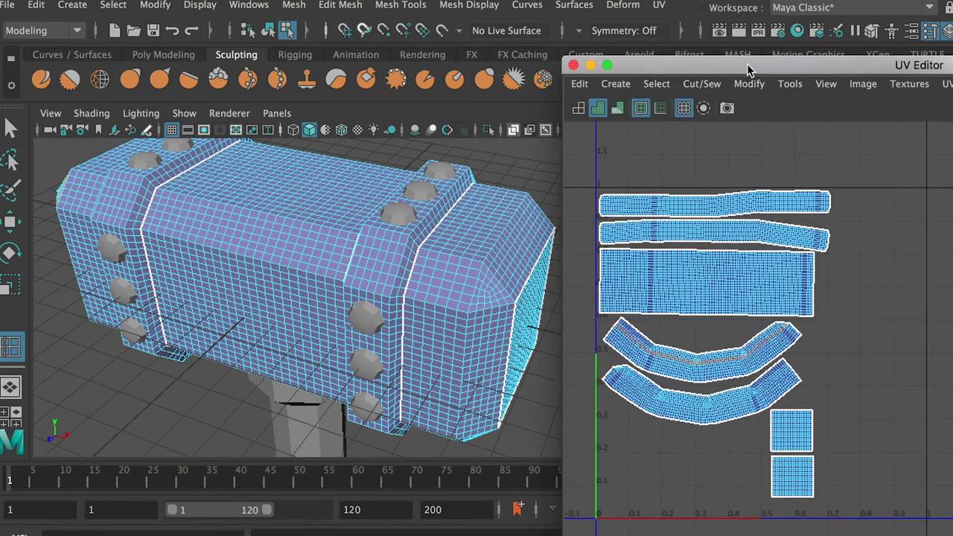
scroll(840, 294, up, 5)
alt+right_drag(841, 295, 817, 280)
alt+middle_drag(817, 280, 828, 219)
alt+right_drag(830, 224, 783, 226)
scroll(783, 227, down, 1)
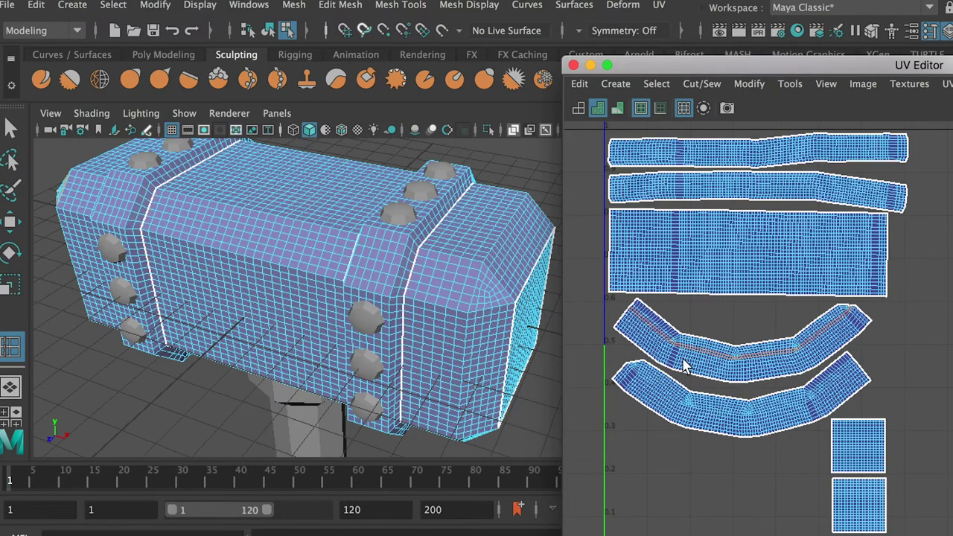
scroll(683, 365, up, 4)
alt+drag(425, 360, 431, 266)
key(ctrl+F12)
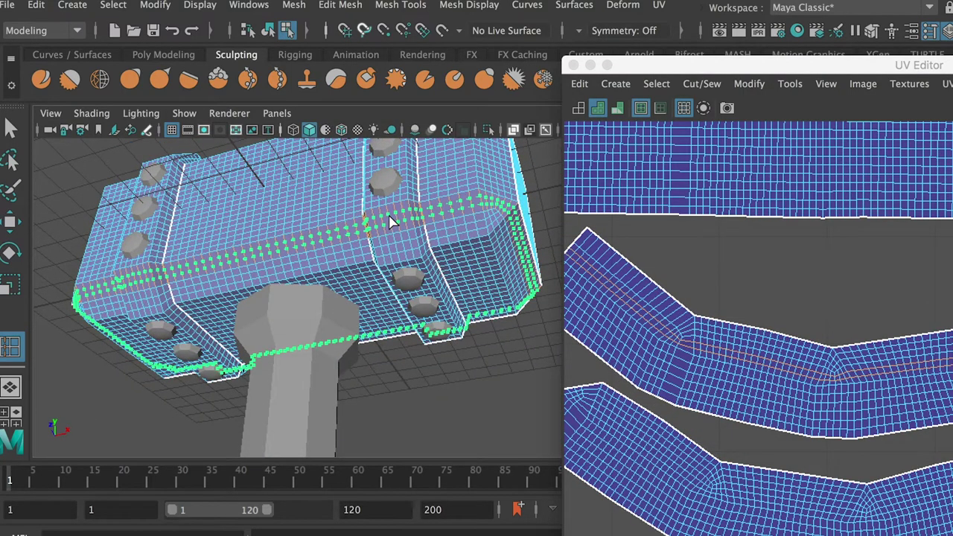
ctrl+click(402, 240)
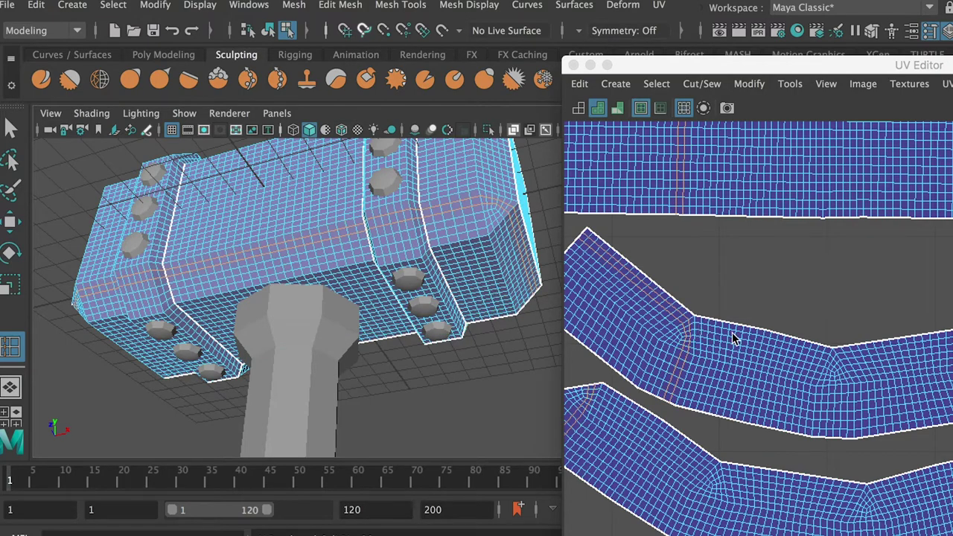
Step: Examine all of the head's UV shells in the UV Editor for evenly dense edge loops
drag(790, 64, 491, 41)
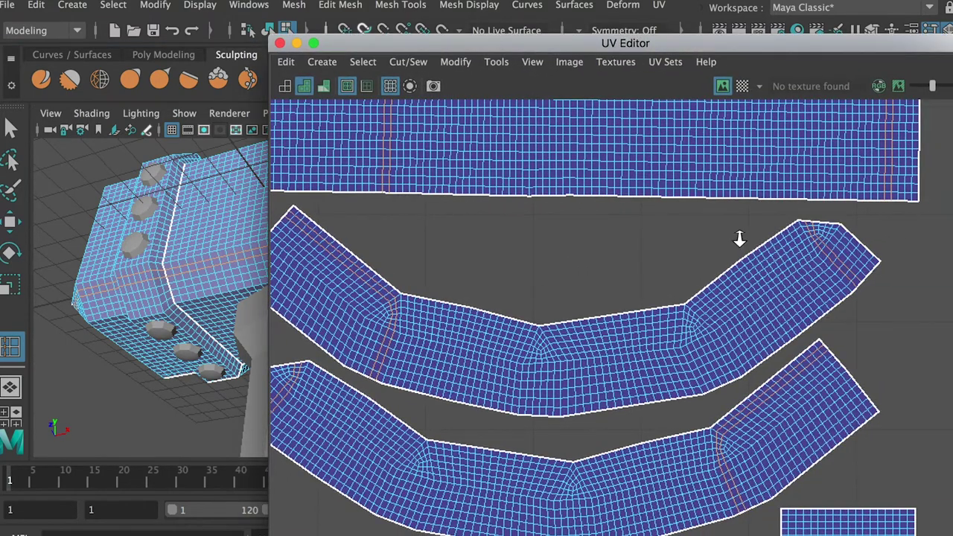
alt+right_drag(739, 239, 605, 239)
scroll(605, 238, down, 1)
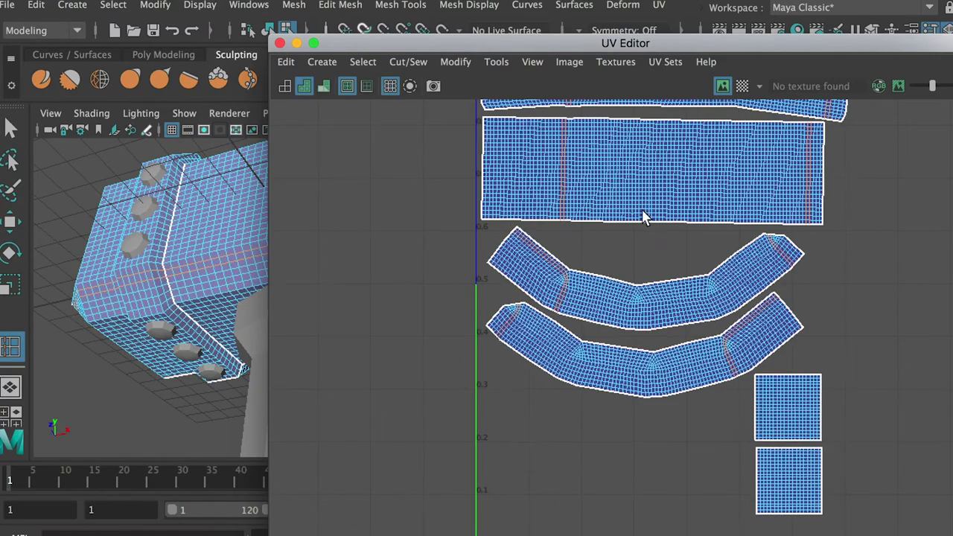
alt+middle_drag(645, 210, 606, 250)
alt+right_drag(606, 251, 568, 214)
mouse_move(568, 215)
alt+middle_down()
mouse_move(569, 246)
mouse_move(565, 223)
alt+middle_up()
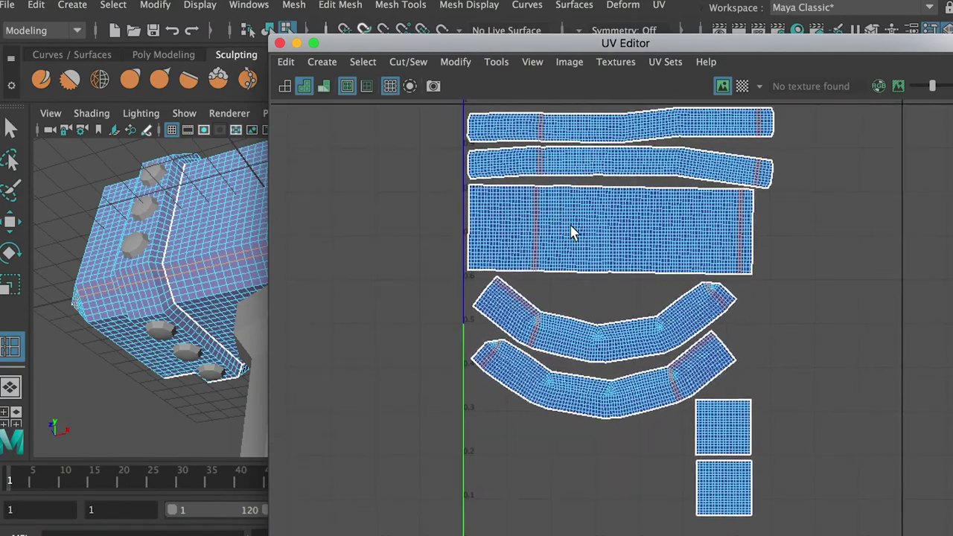
drag(533, 45, 798, 69)
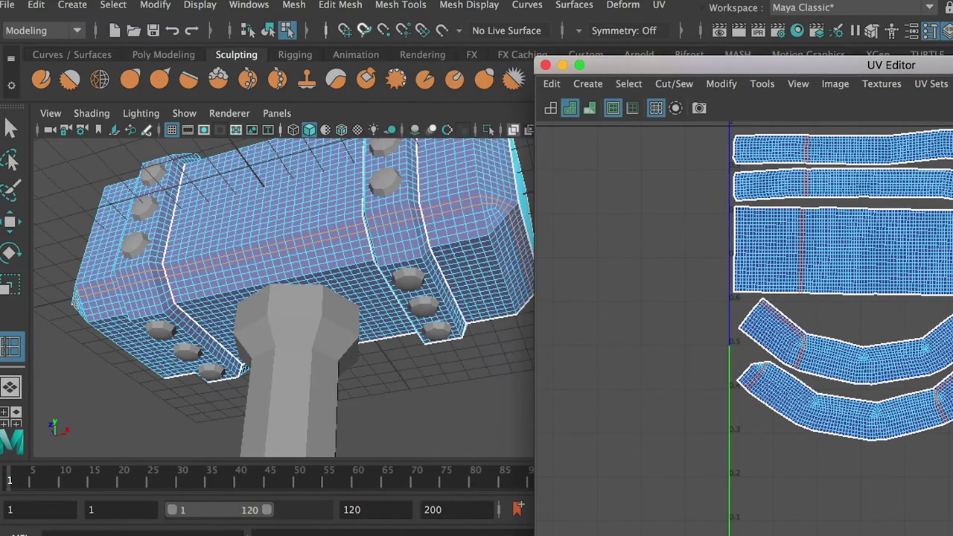
Step: Insert sets of 3 equally spaced lengthwise edge loops in the first facets of the hammer's handle
alt+drag(461, 171, 365, 283)
click(338, 328)
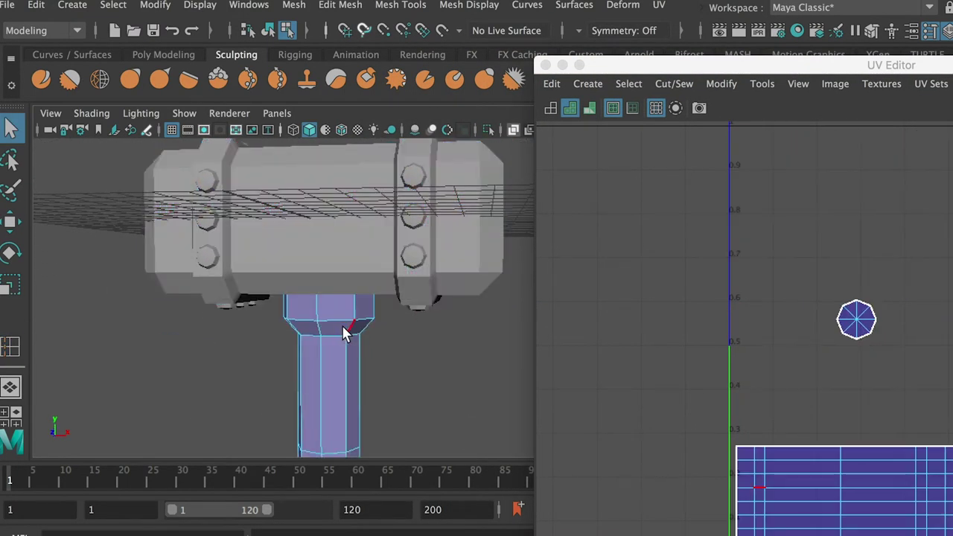
alt+drag(345, 330, 300, 276)
shift+right_click(296, 277)
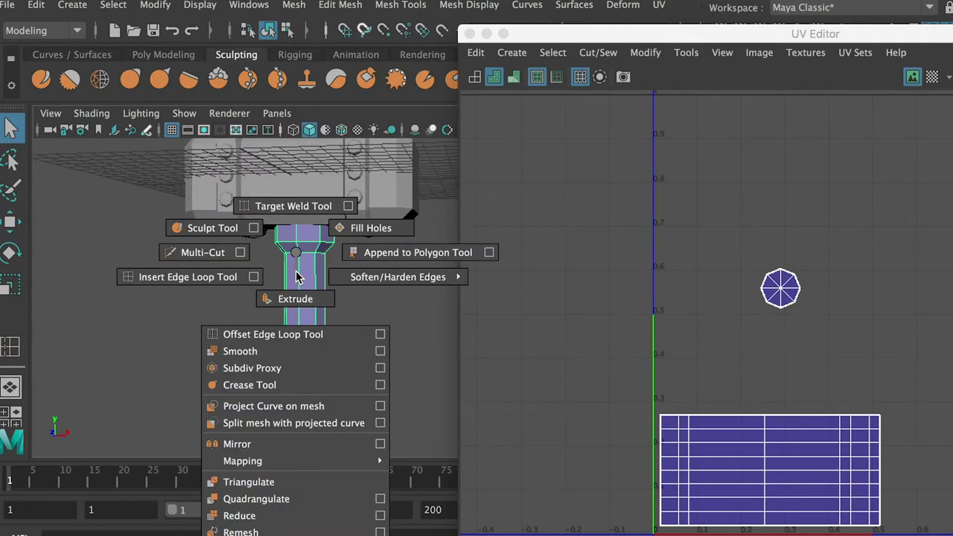
click(254, 276)
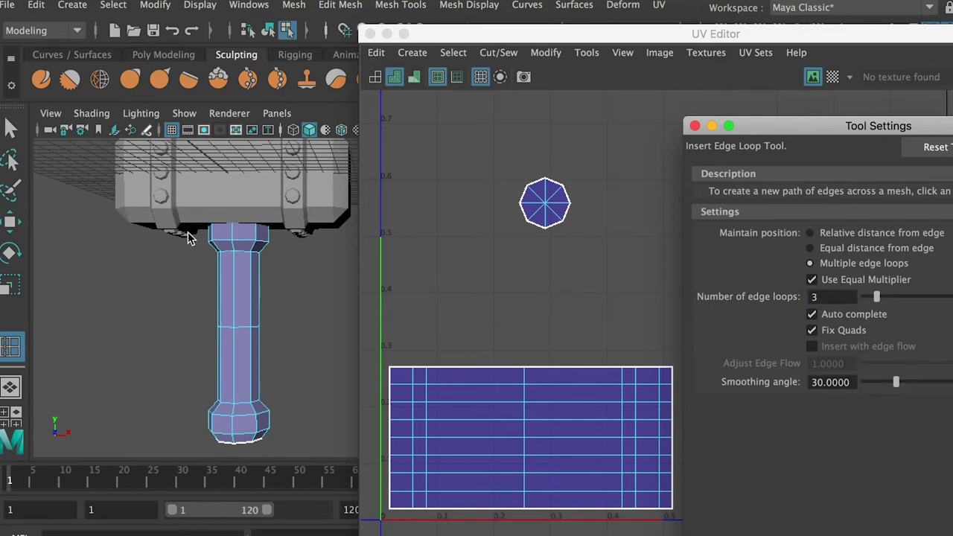
alt+right_drag(187, 231, 223, 270)
click(206, 337)
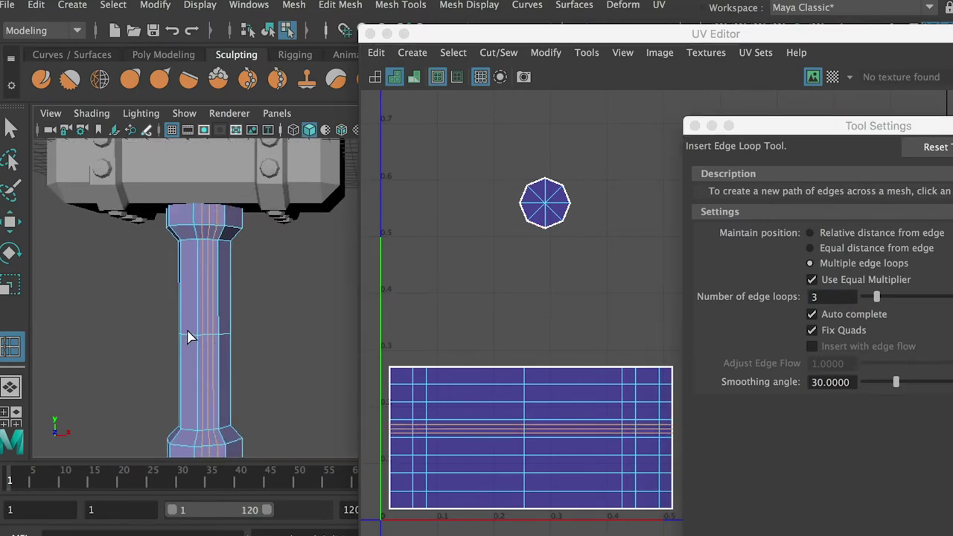
click(187, 337)
Step: Insert sets of 3 equally spaced lengthwise edge loops in the remaining facets all around the handle
alt+drag(207, 311, 155, 256)
click(256, 329)
alt+drag(301, 291, 243, 281)
alt+middle_drag(243, 280, 134, 287)
alt+right_drag(231, 298, 287, 353)
alt+drag(262, 313, 205, 328)
alt+drag(249, 295, 105, 276)
alt+drag(273, 308, 152, 303)
alt+drag(245, 315, 193, 335)
click(210, 326)
Step: Insert sets of 4 equally spaced edge loops around the straight collars at the handle's upper and lower ends
text(4)
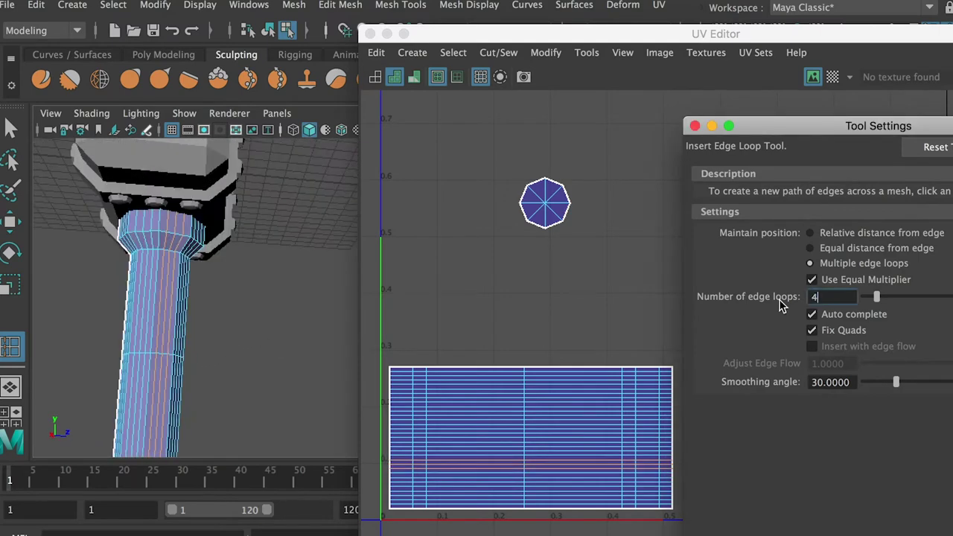
click(160, 230)
alt+drag(232, 228, 225, 230)
alt+middle_drag(227, 231, 288, 174)
alt+middle_drag(253, 289, 255, 255)
click(220, 391)
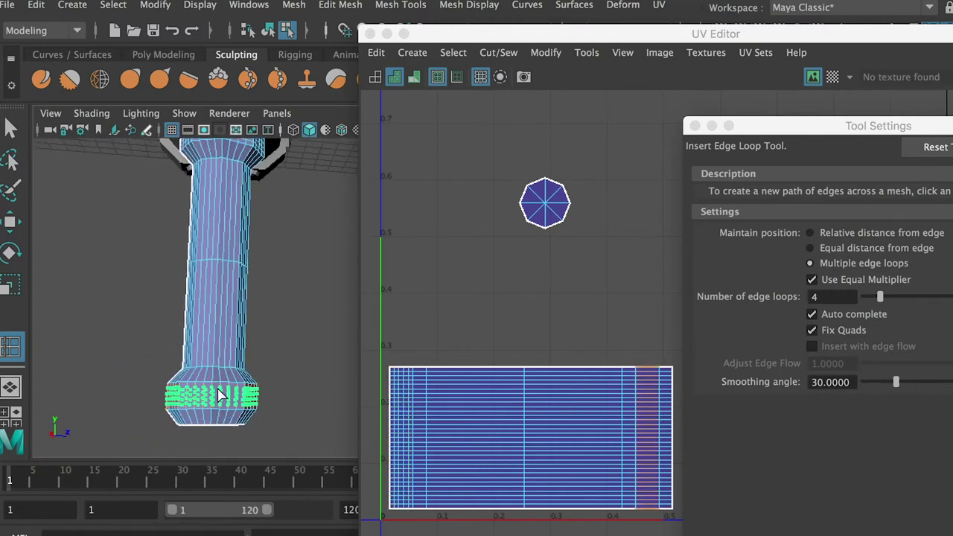
alt+drag(261, 308, 259, 327)
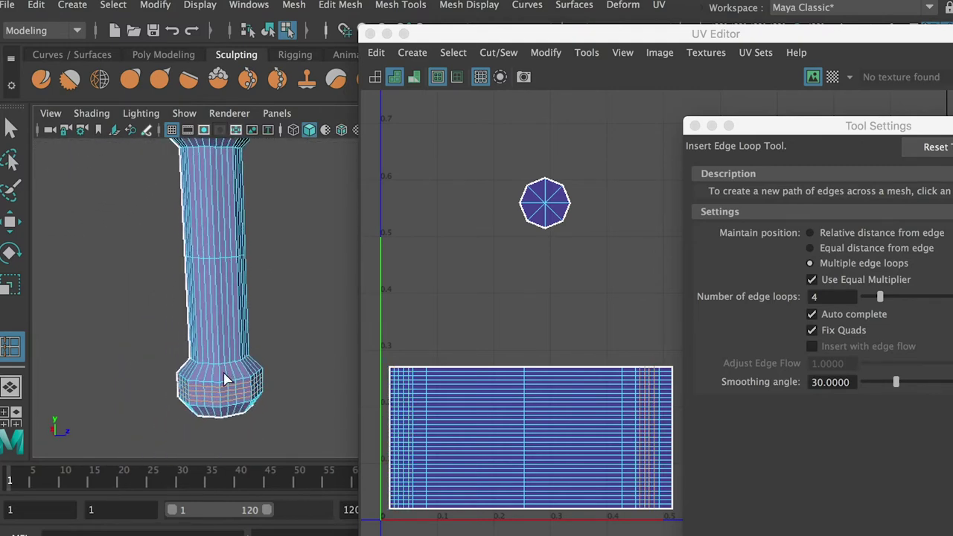
Step: Insert sets of 3 equally spaced edge loops around the sloped segments of the handle's lower knob and upper collar
click(232, 373)
mouse_move(235, 375)
alt+mouse_down()
mouse_move(233, 397)
mouse_move(249, 394)
mouse_move(245, 375)
mouse_move(239, 380)
alt+mouse_up()
click(832, 297)
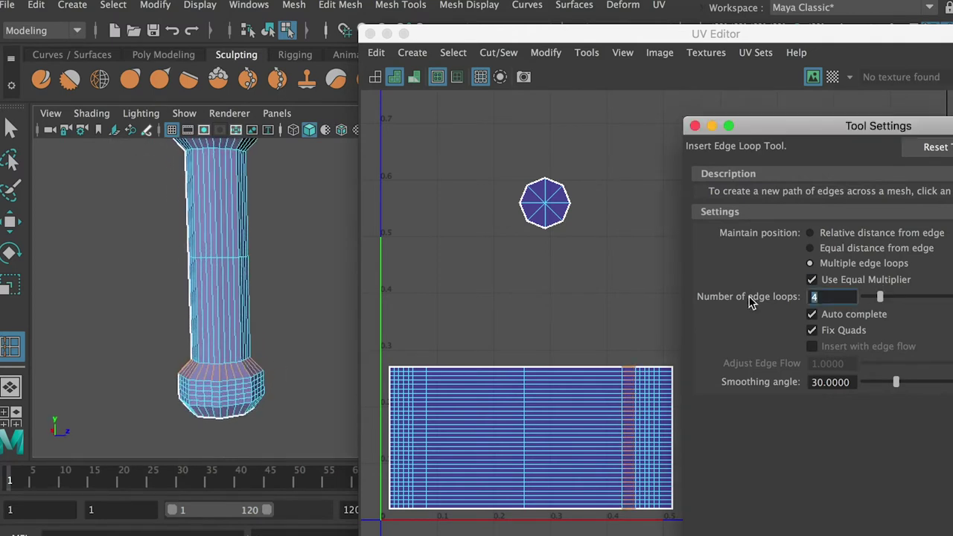
click(210, 372)
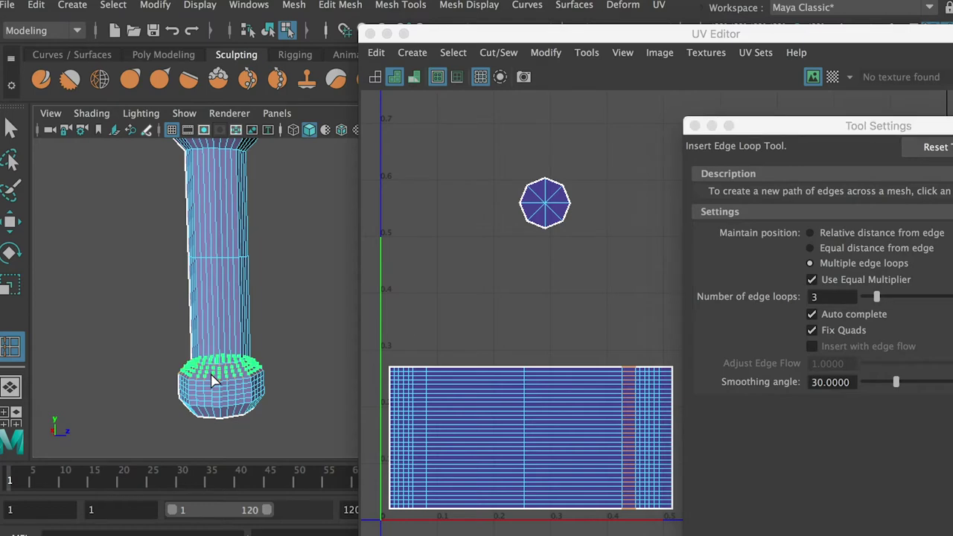
click(245, 416)
alt+drag(247, 367, 241, 335)
alt+middle_drag(217, 255, 232, 353)
click(231, 251)
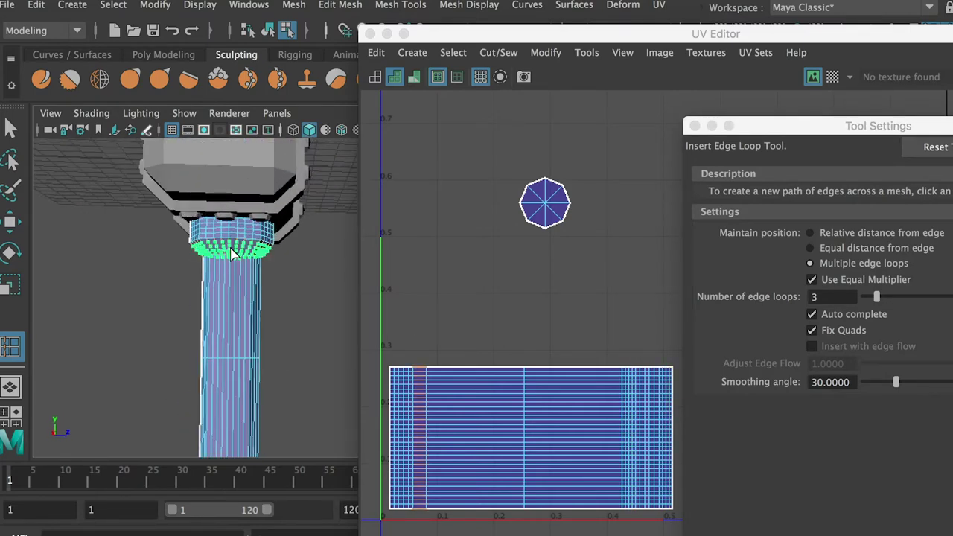
Step: Insert sets of 20 equally spaced edge loops across the upper and lower halves of the handle's shaft
alt+drag(253, 282, 256, 313)
alt+middle_drag(256, 313, 251, 251)
alt+drag(251, 251, 258, 246)
drag(828, 297, 783, 291)
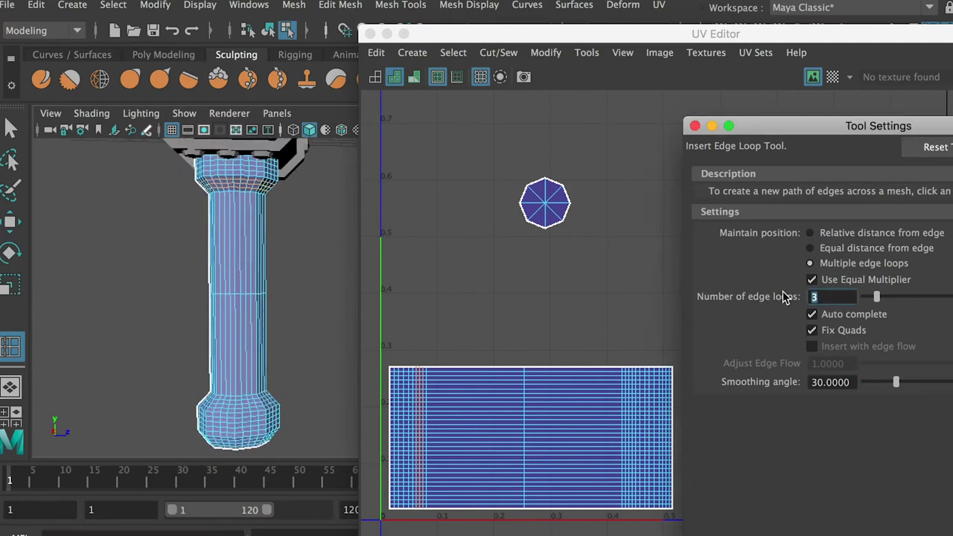
click(231, 273)
click(237, 325)
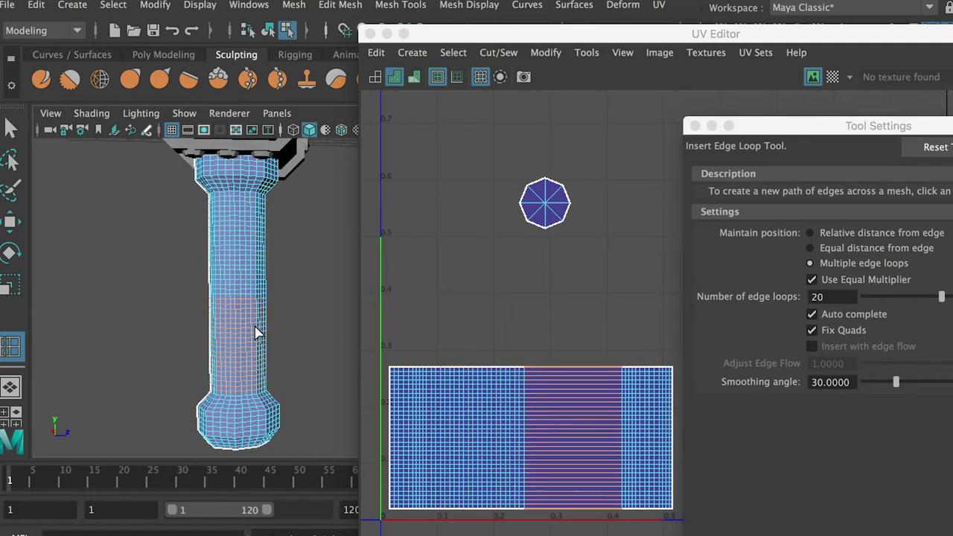
Step: Select the head, handle and studs together, dismiss the tool settings, and frame their full UV layout for a check
alt+right_drag(309, 327, 279, 310)
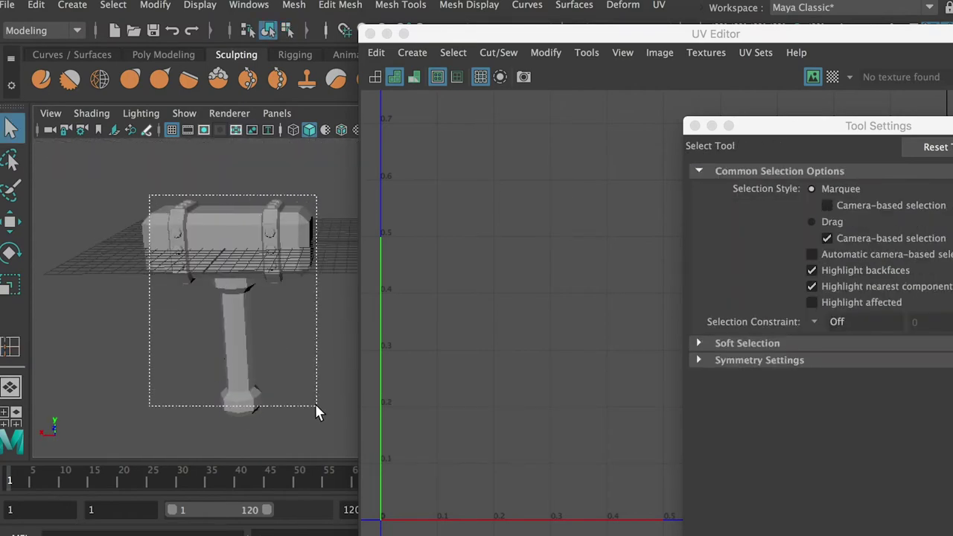
drag(317, 411, 317, 405)
drag(766, 124, 818, 169)
click(747, 169)
alt+right_drag(785, 239, 662, 198)
alt+middle_drag(735, 202, 718, 251)
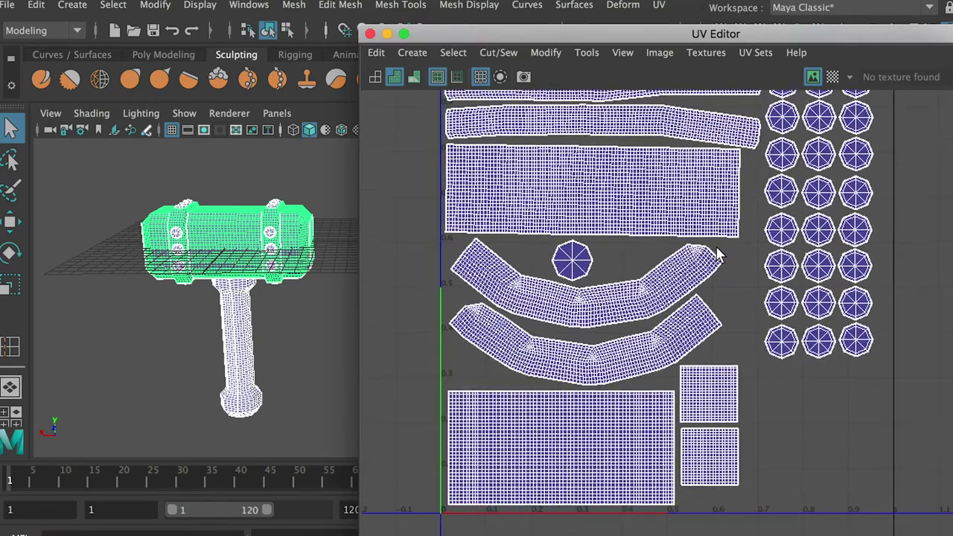
alt+right_drag(717, 252, 649, 194)
alt+middle_drag(646, 191, 631, 204)
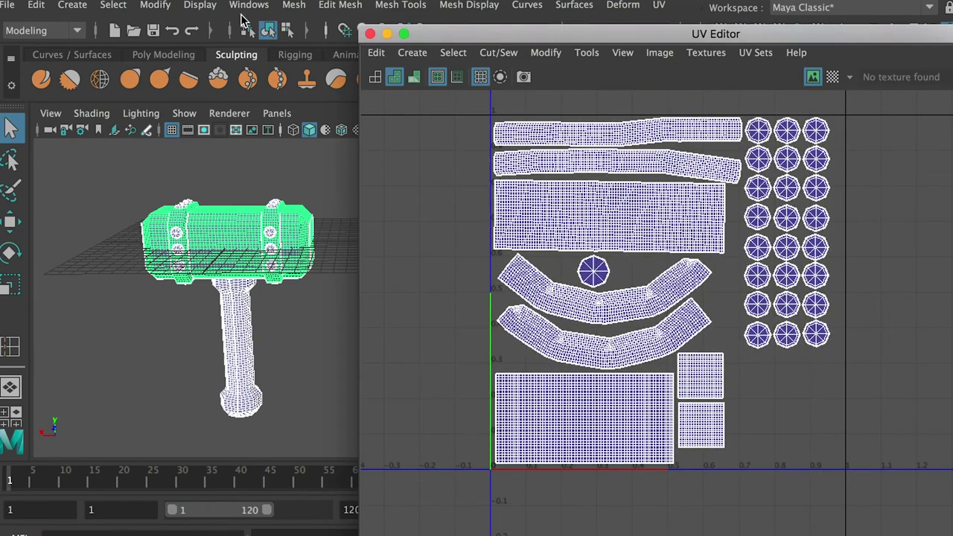
Step: Delete the construction history of the selected hammer parts and save the scene
click(155, 4)
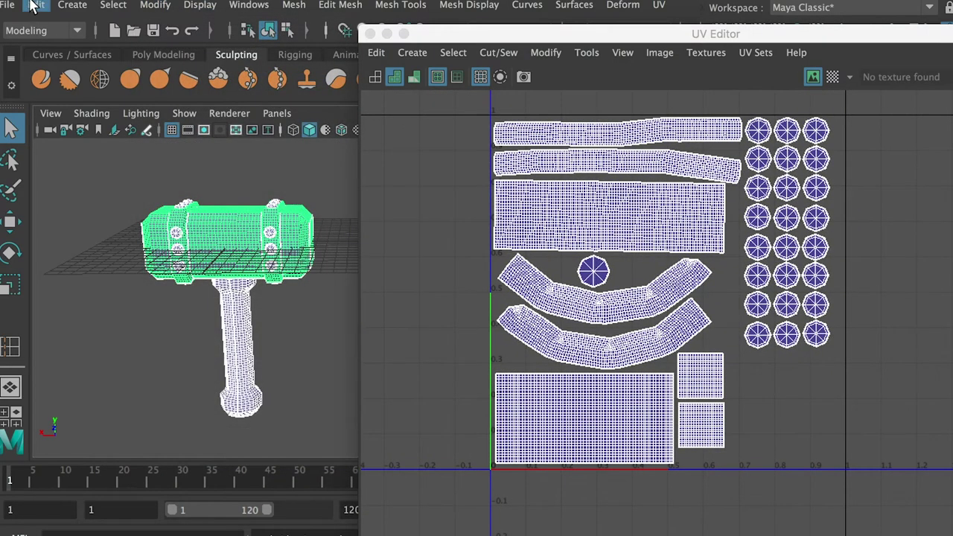
click(34, 4)
mouse_move(194, 202)
click(295, 204)
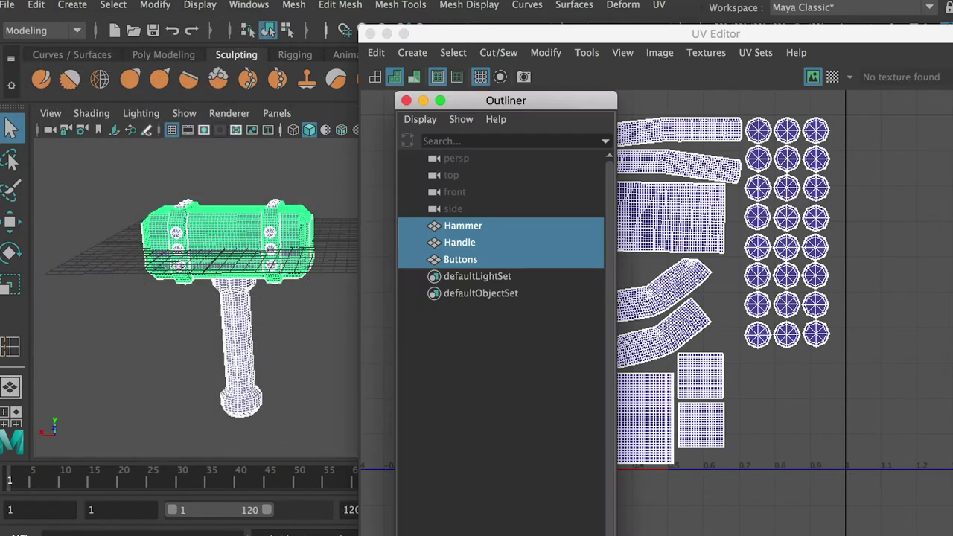
click(7, 4)
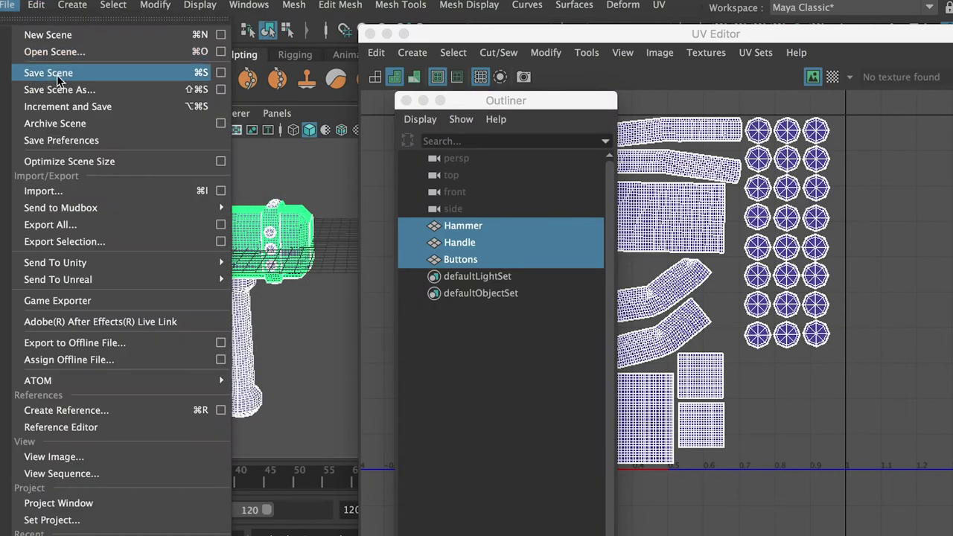
click(48, 72)
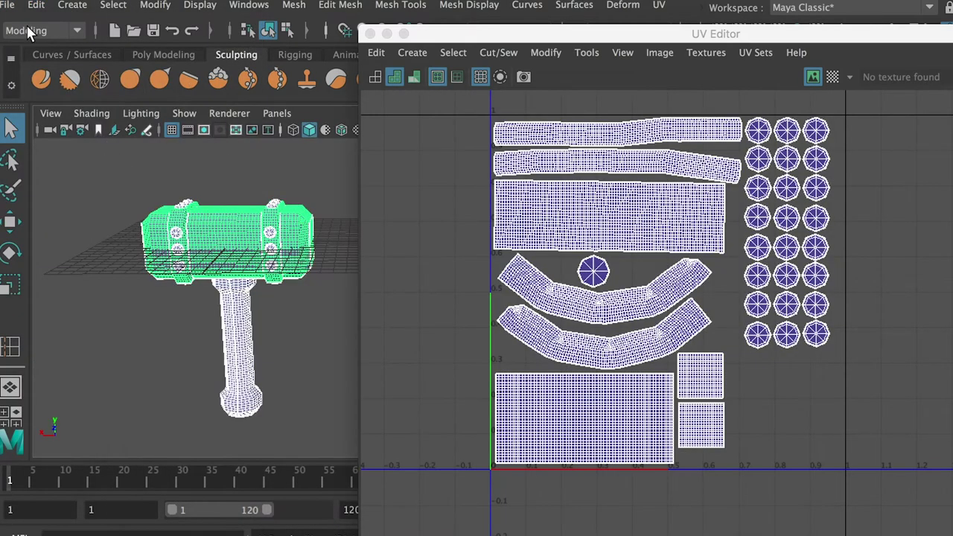
Step: Send the selected hammer parts to Mudbox and keep all meshes in the import
click(7, 6)
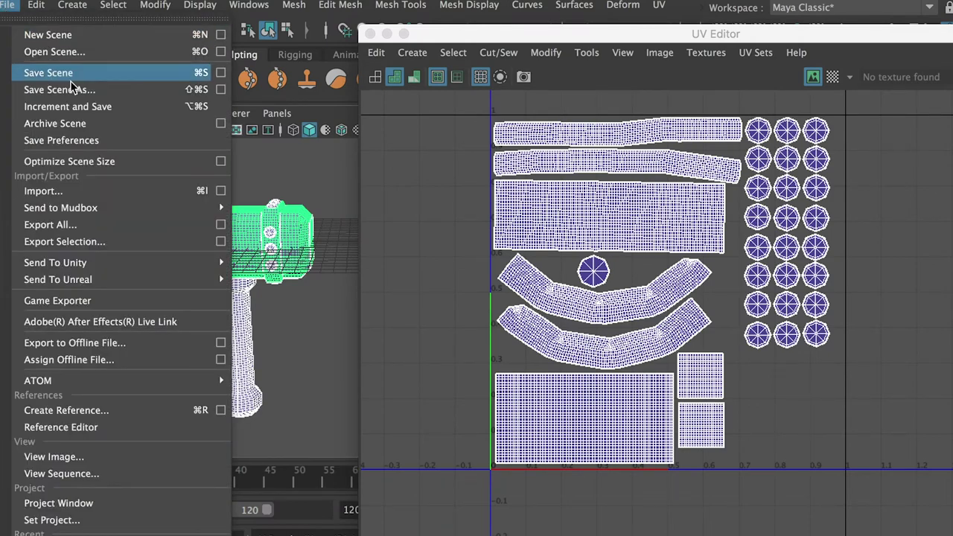
mouse_move(113, 208)
click(292, 208)
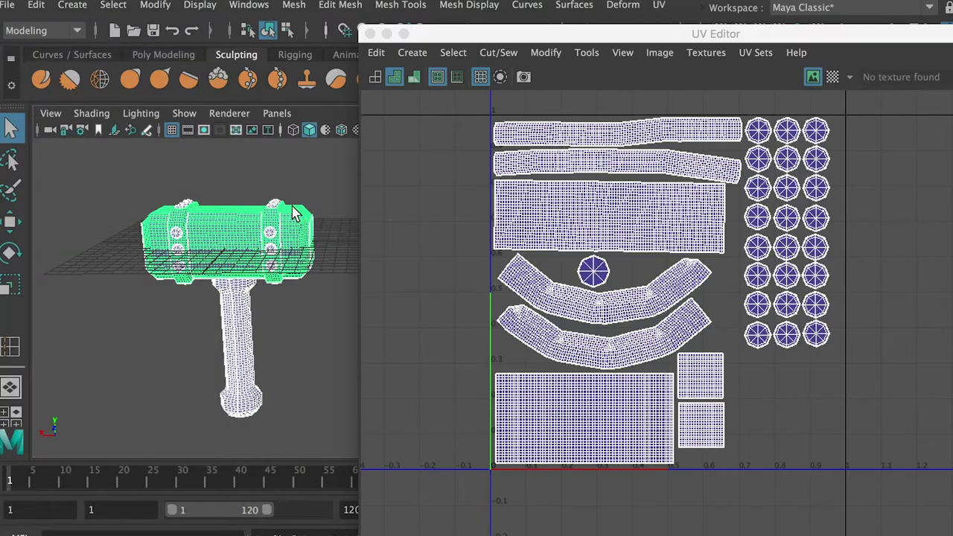
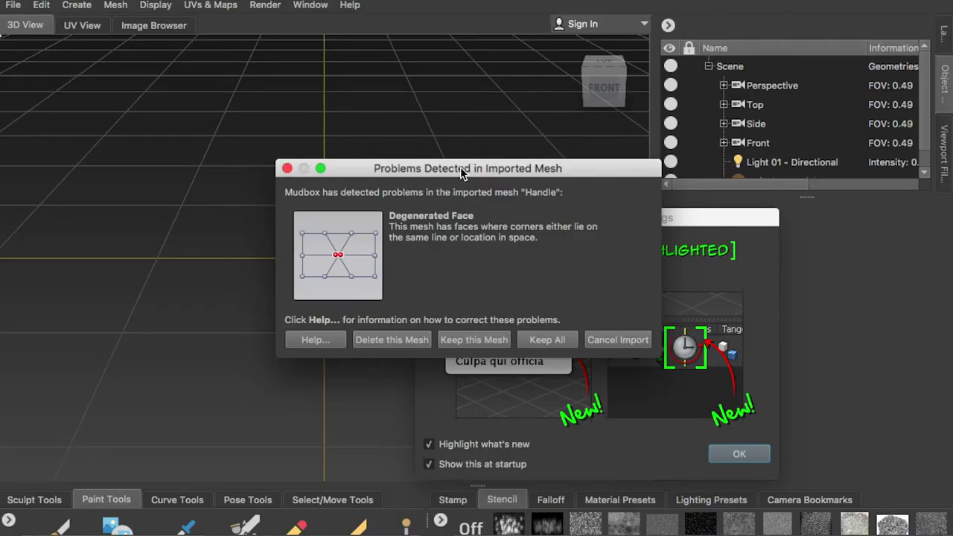
click(546, 340)
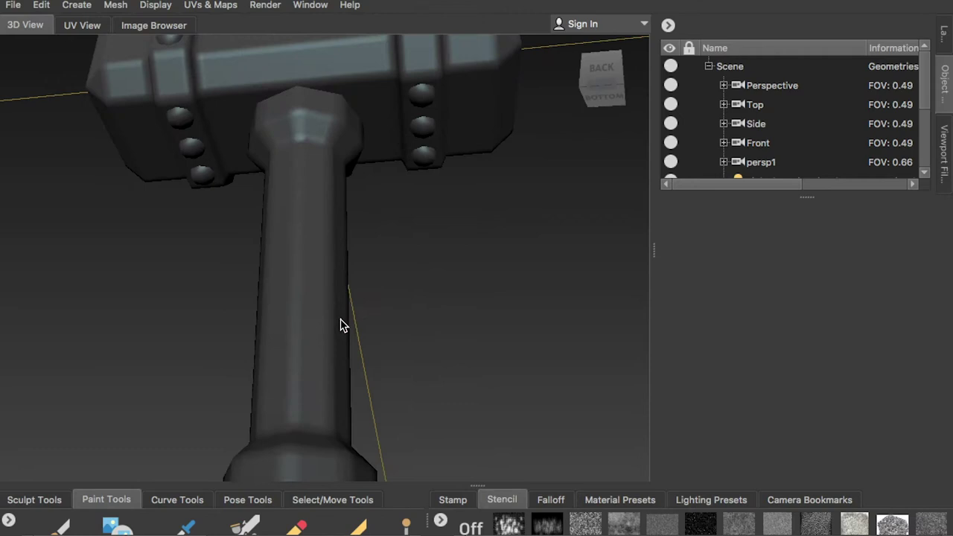
Step: Turn on the wireframe display for the imported hammer
scroll(340, 319, down, 5)
key(w)
scroll(264, 170, up, 3)
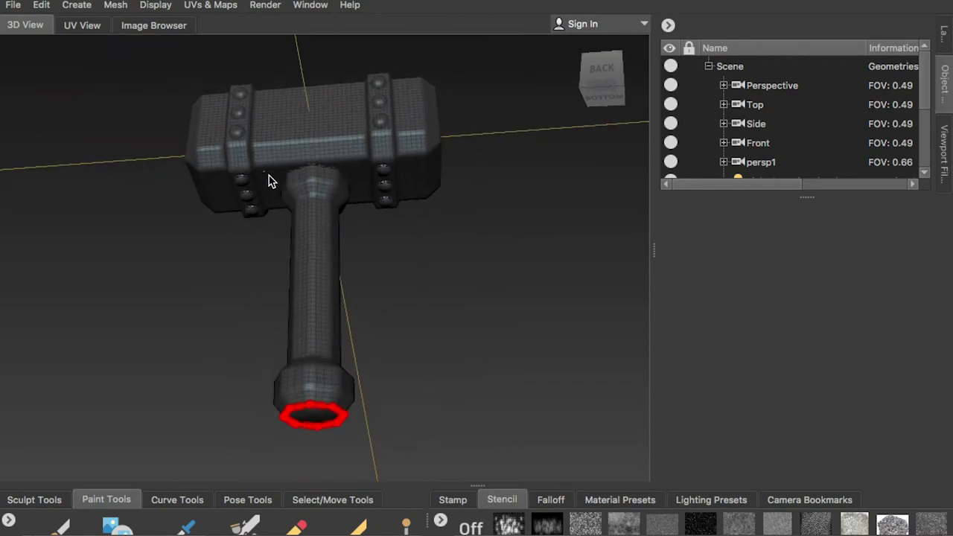
click(153, 6)
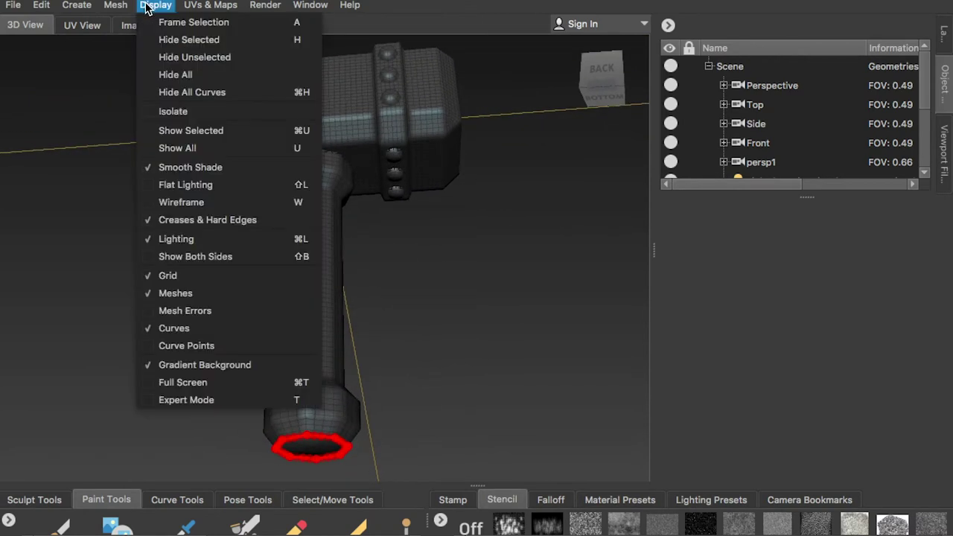
click(173, 202)
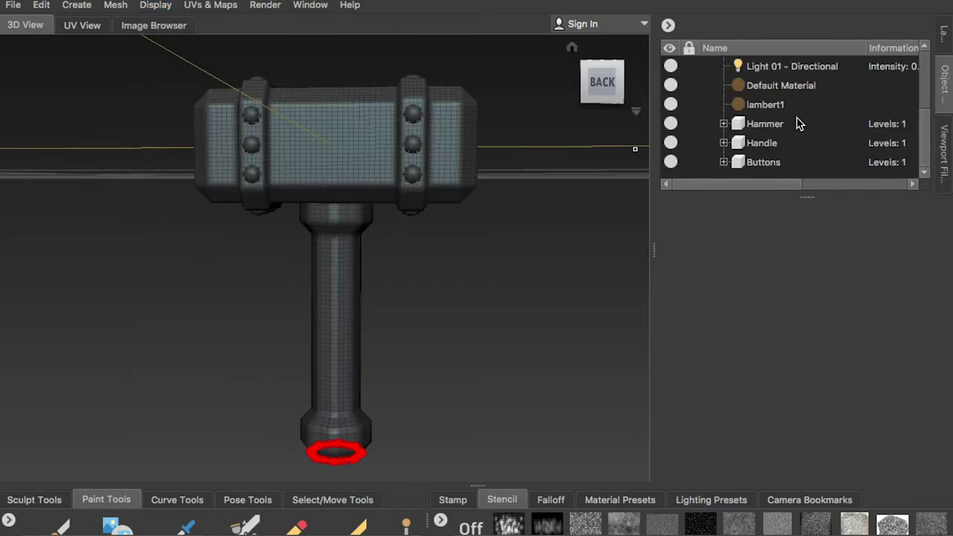
Step: Select the Hammer mesh and add subdivision levels up to level 3
click(796, 121)
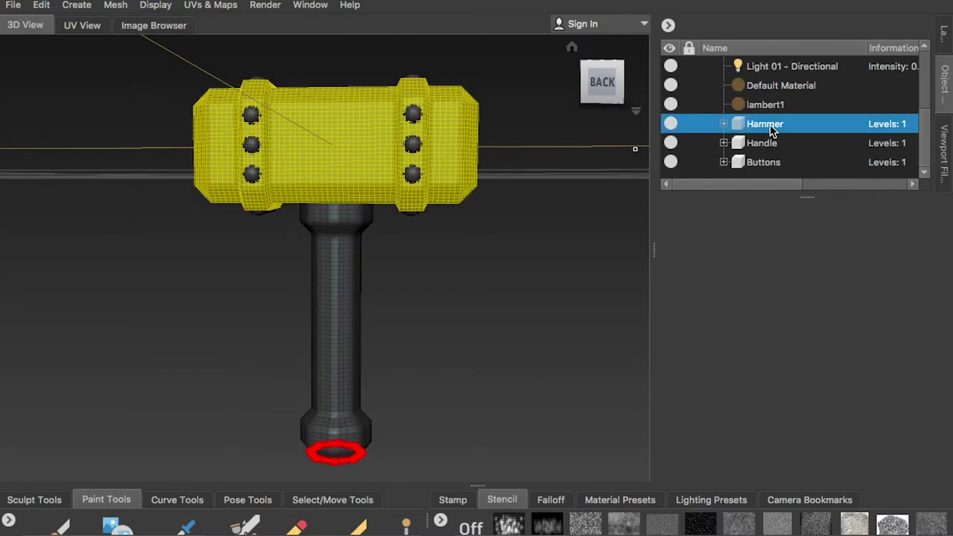
key(f)
alt+drag(373, 178, 353, 190)
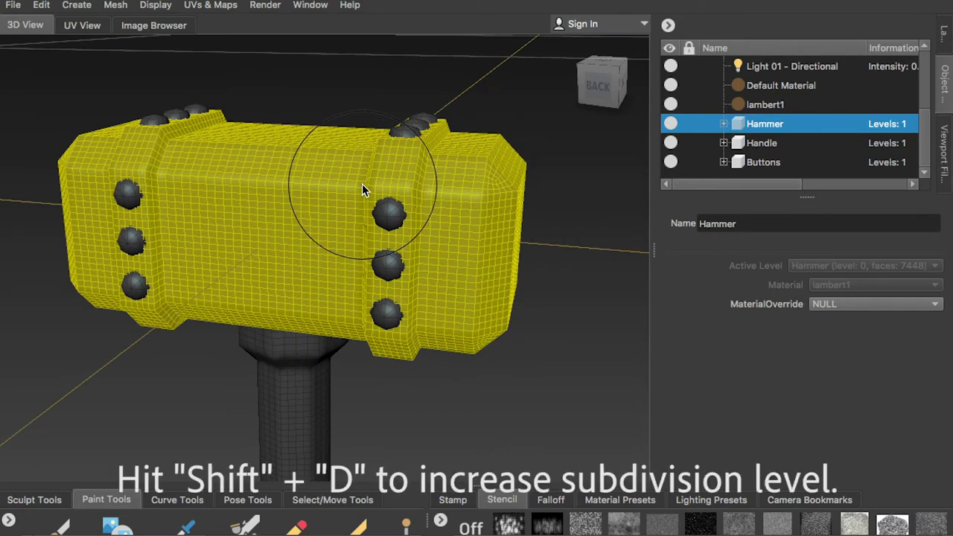
key(shift+d)
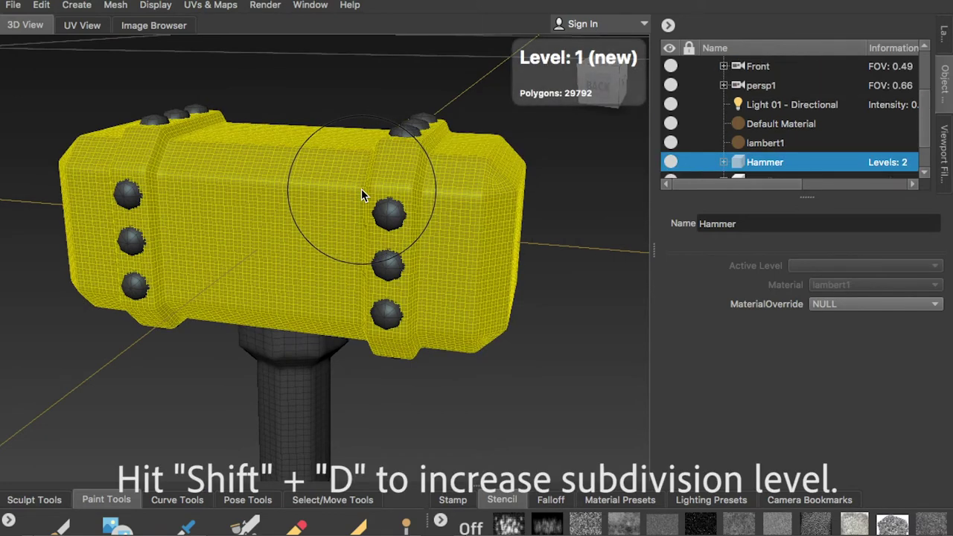
key(shift+d)
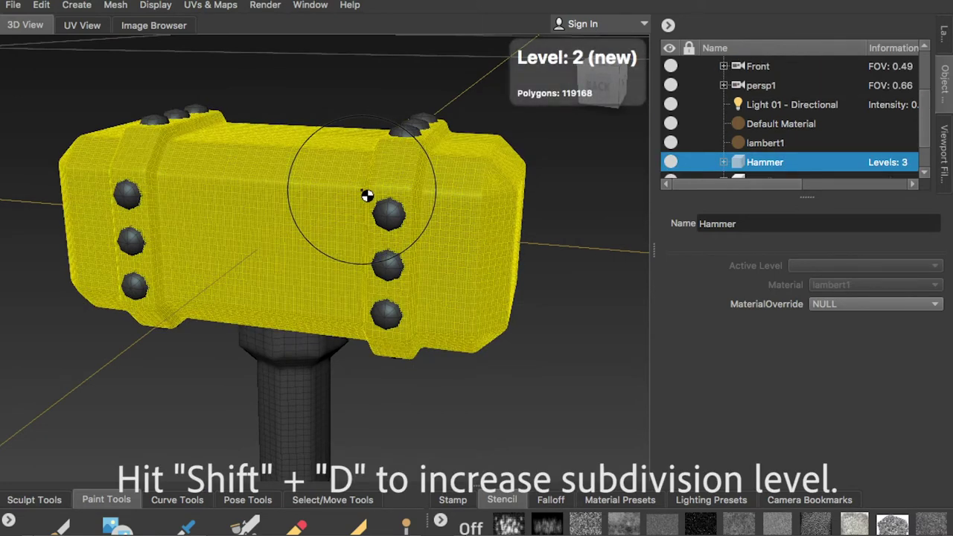
key(shift+d)
Step: Check the mesh density around the hammer head's studs and subdivide the head once more to level 4
alt+right_drag(340, 187, 406, 219)
alt+drag(406, 219, 365, 222)
alt+right_drag(307, 147, 497, 233)
alt+right_drag(464, 207, 358, 132)
key(shift+d)
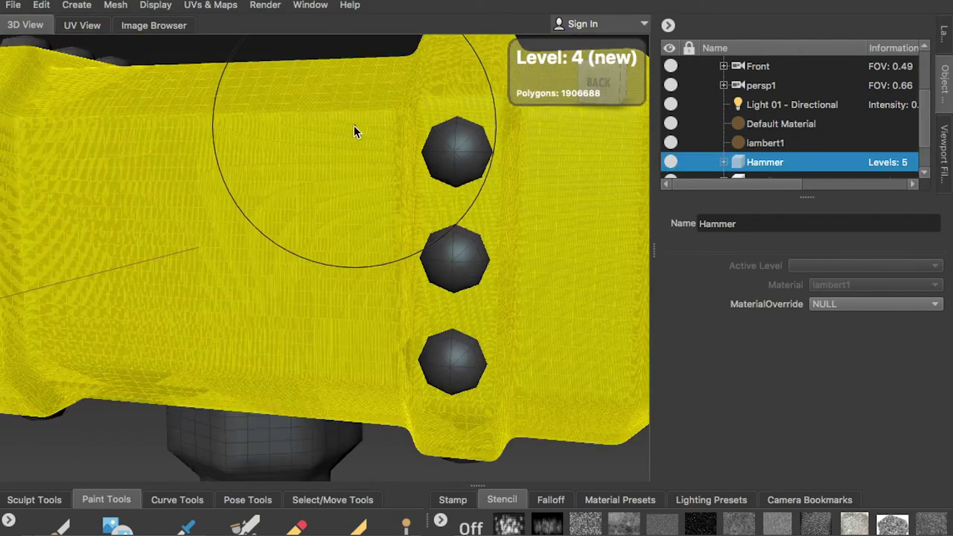
mouse_move(354, 125)
alt+mouse_down()
mouse_move(405, 165)
mouse_move(370, 143)
mouse_move(399, 134)
mouse_move(392, 142)
mouse_move(390, 131)
mouse_move(321, 131)
alt+mouse_up()
alt+right_drag(321, 131, 304, 130)
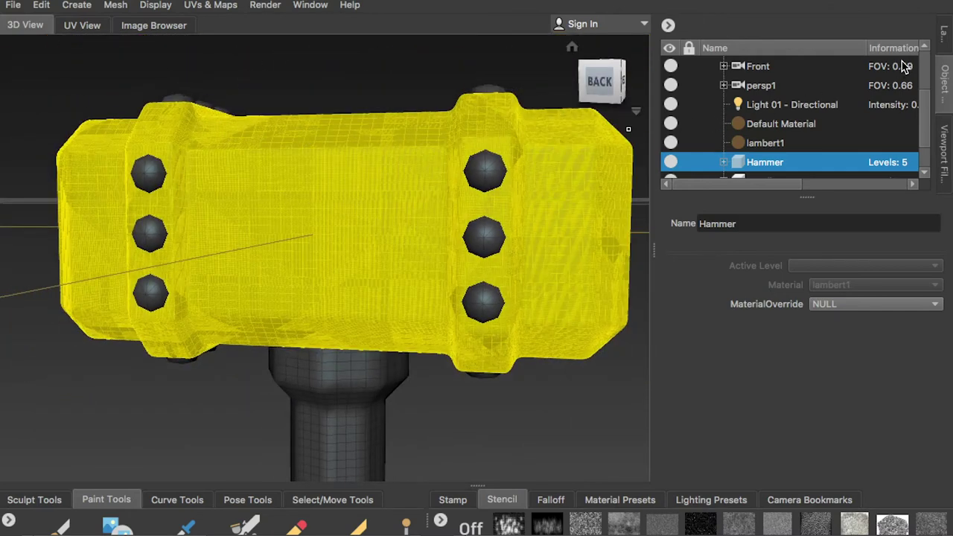
Step: Lock the Handle and Buttons meshes so only the hammer head can be sculpted
drag(923, 105, 923, 135)
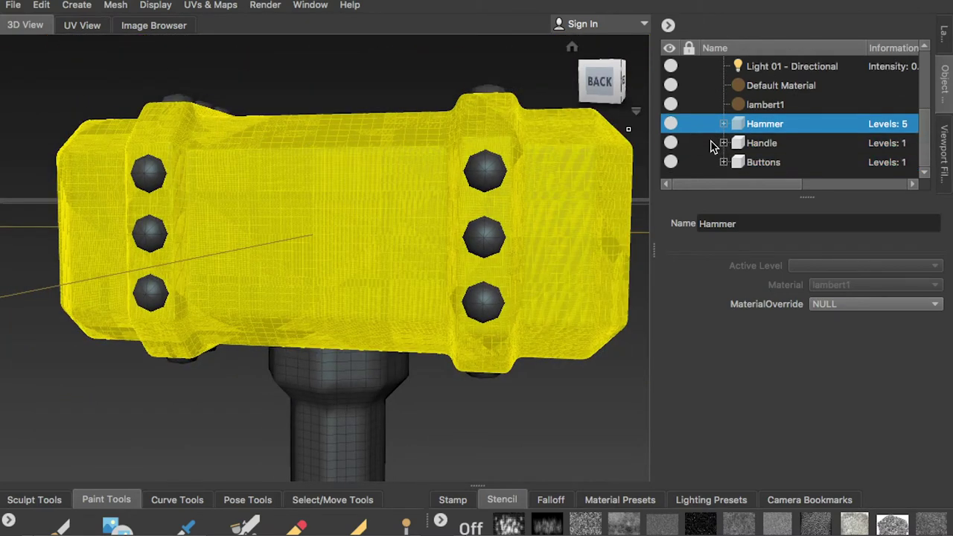
click(691, 144)
click(690, 162)
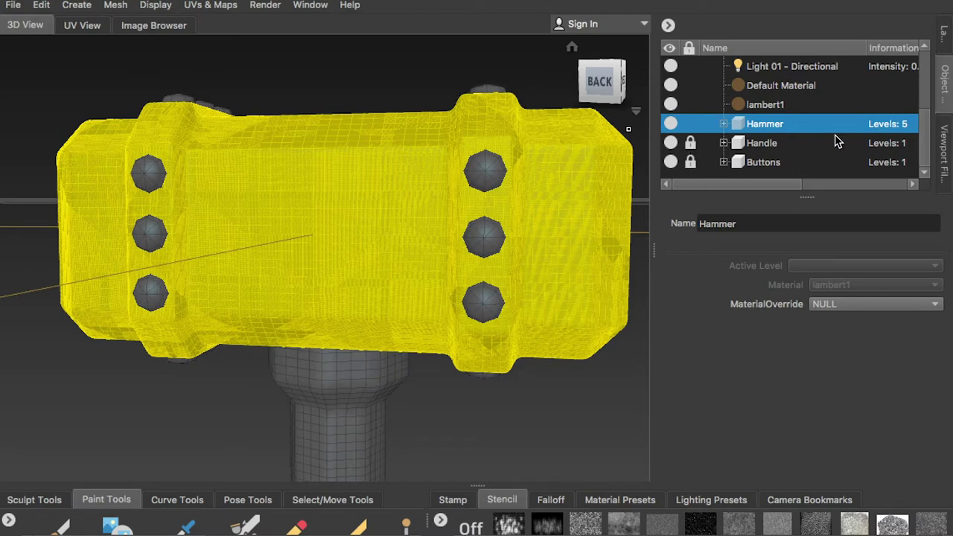
Step: Add a new sculpt layer to the Hammer mesh and choose the Sculpt tool
click(943, 34)
click(776, 27)
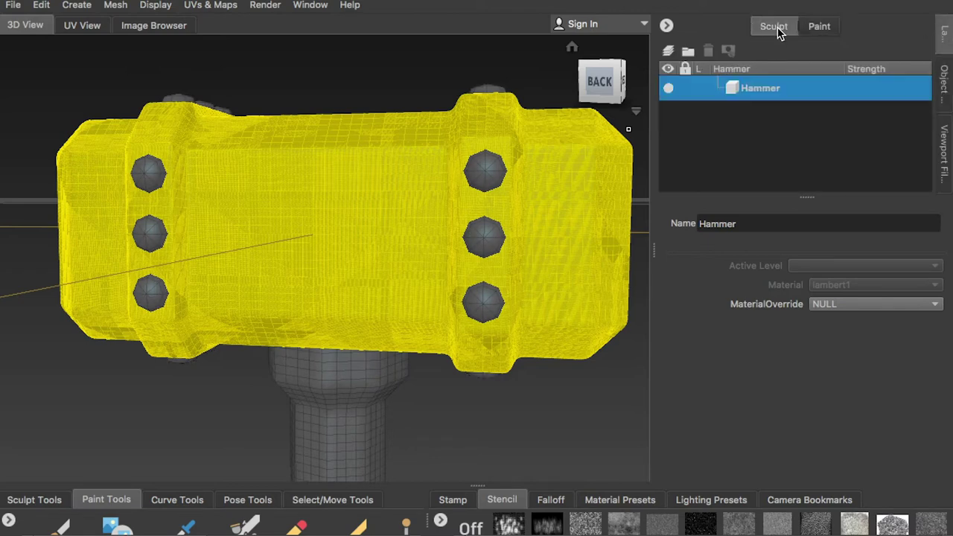
click(668, 52)
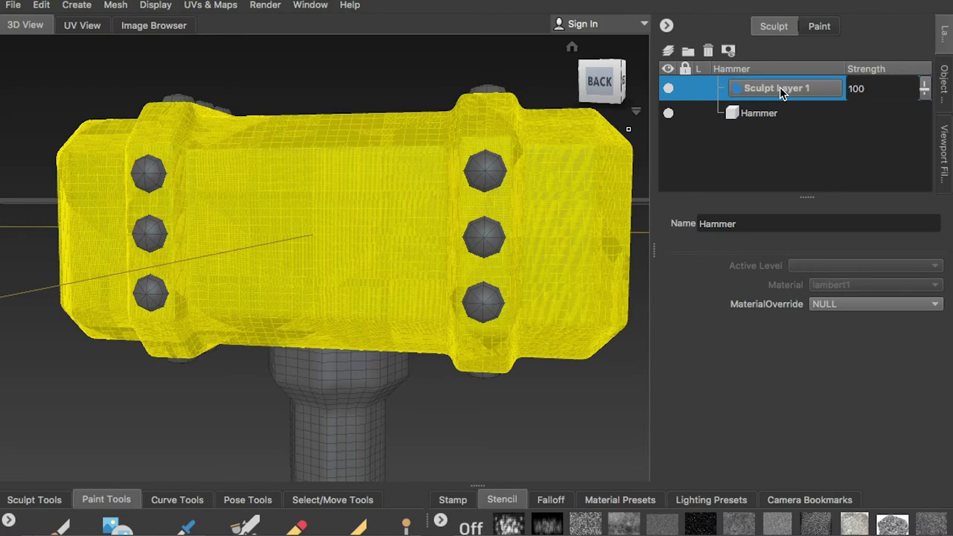
click(35, 500)
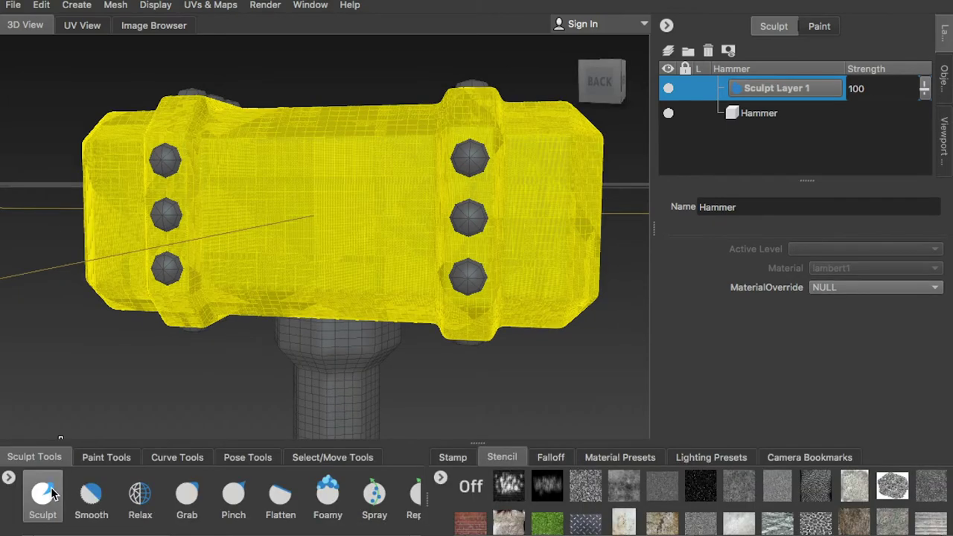
click(51, 487)
alt+drag(389, 293, 410, 314)
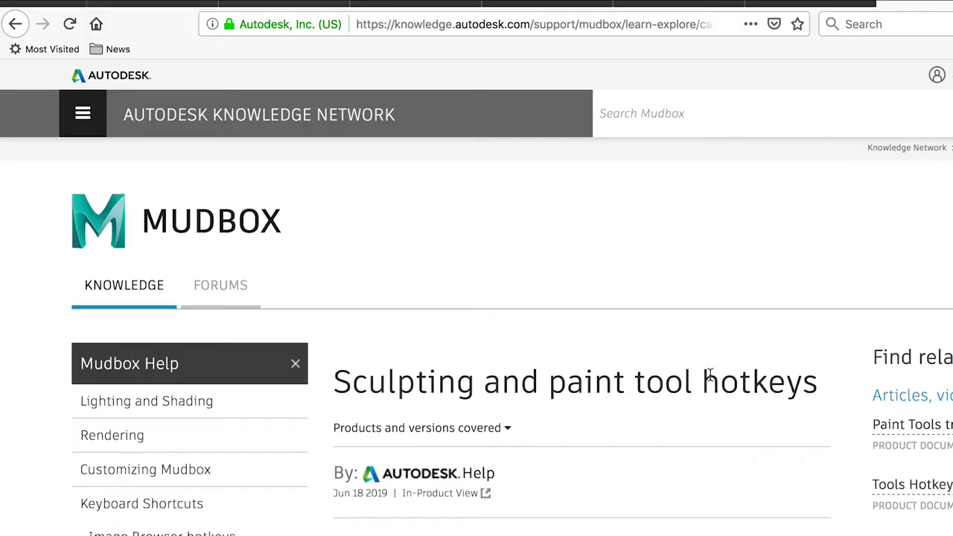
Step: Look up the brush size and brush strength hotkeys on Autodesk's Mudbox sculpting and paint tool hotkeys page
scroll(439, 262, down, 10)
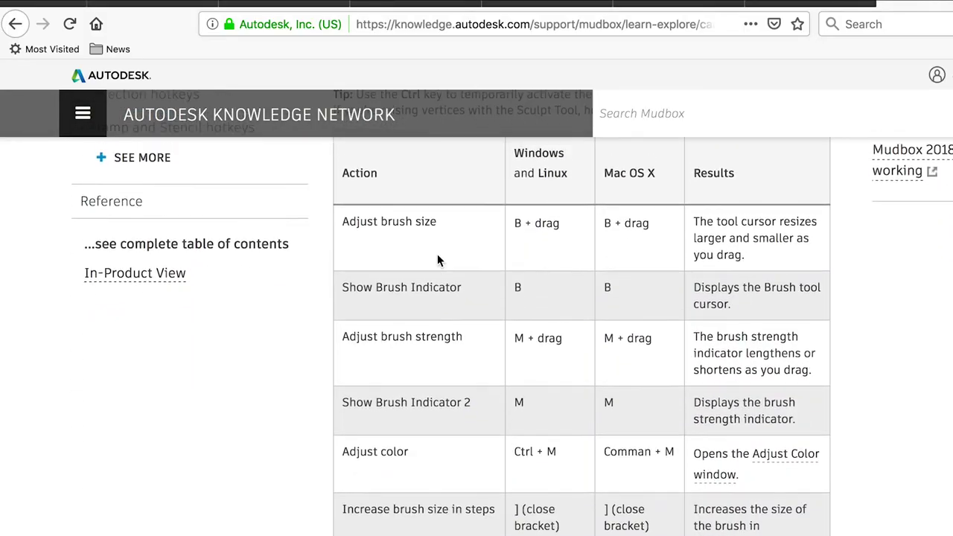
scroll(506, 279, down, 1)
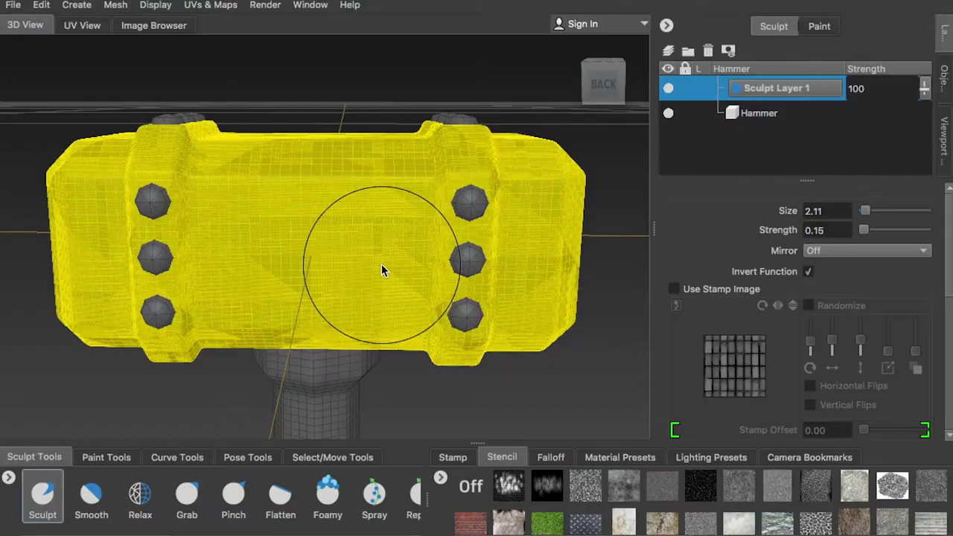
mouse_move(380, 263)
mouse_down()
mouse_move(301, 236)
mouse_move(277, 240)
mouse_up()
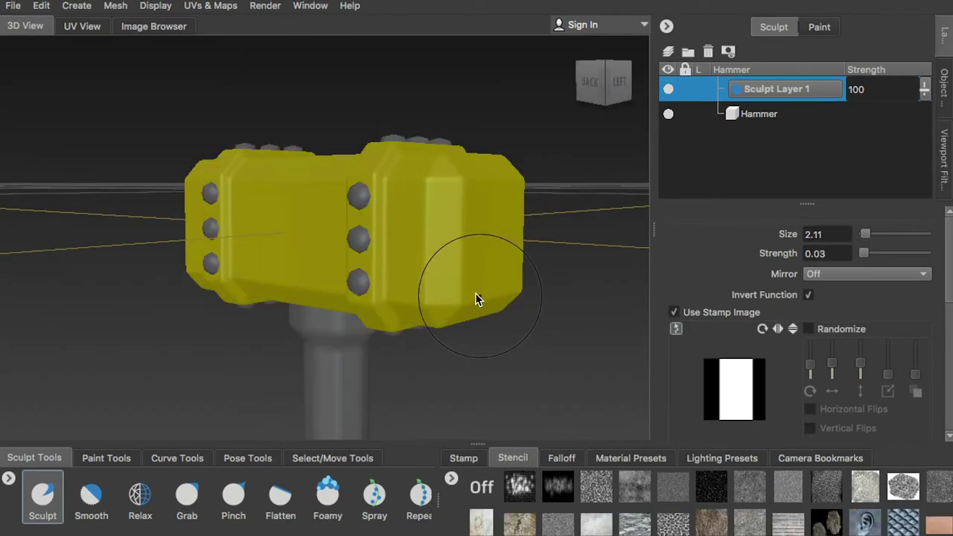
Step: Select the lambert1 material to clear the hammer head's selection highlight, and return to its sculpt layers
mouse_move(476, 292)
alt+mouse_down()
mouse_move(499, 298)
mouse_move(471, 294)
alt+mouse_up()
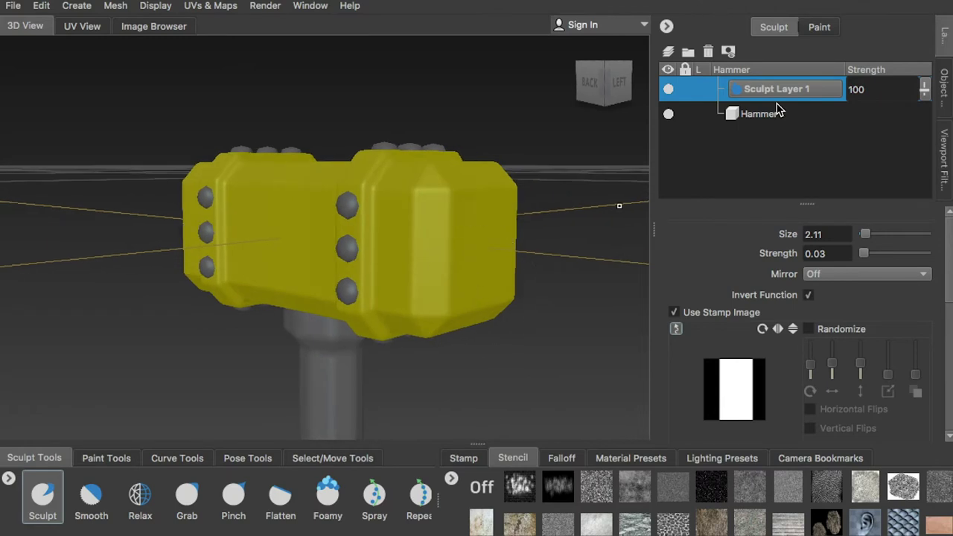
click(944, 82)
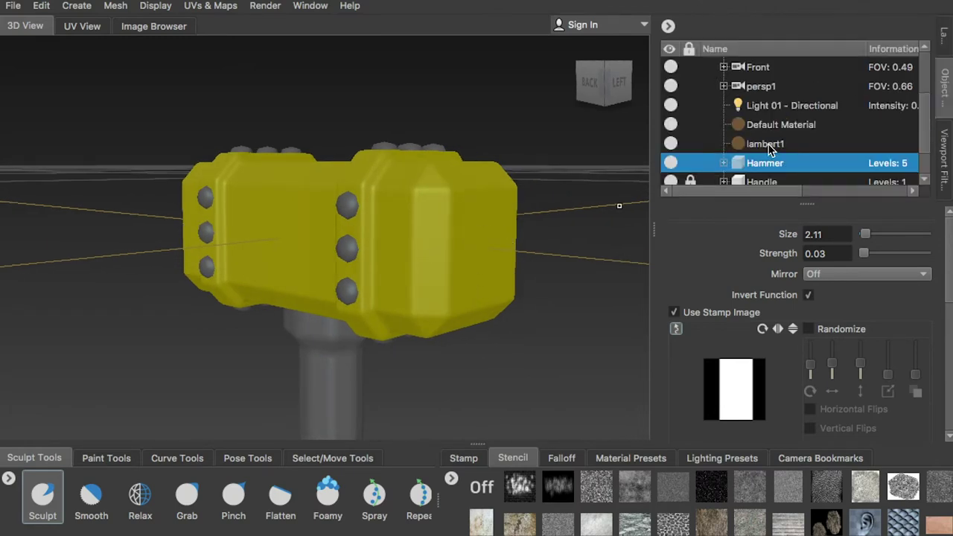
click(768, 144)
click(944, 35)
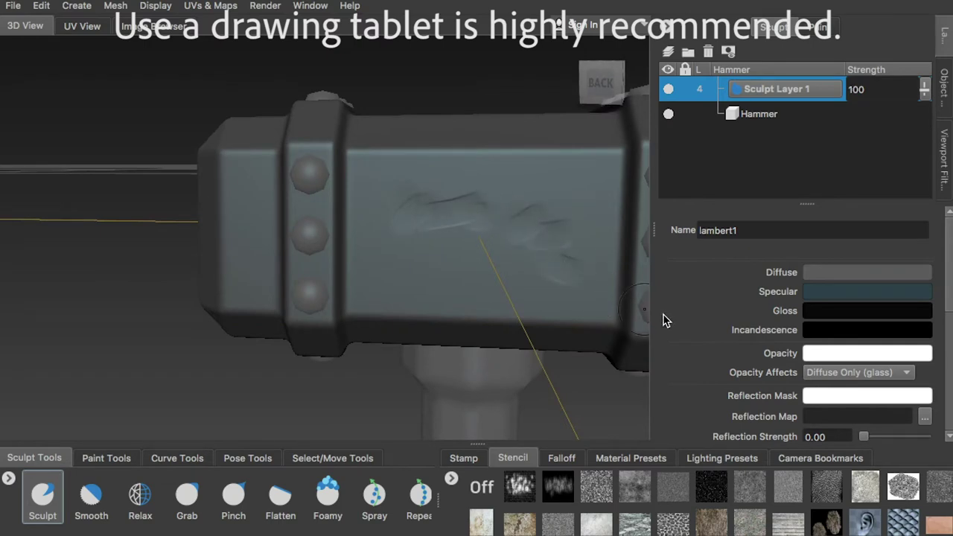
Step: Sculpt narrow inverted grooves near one end of the hammer head's back face and a small dent on its upper edge
alt+drag(594, 272, 570, 272)
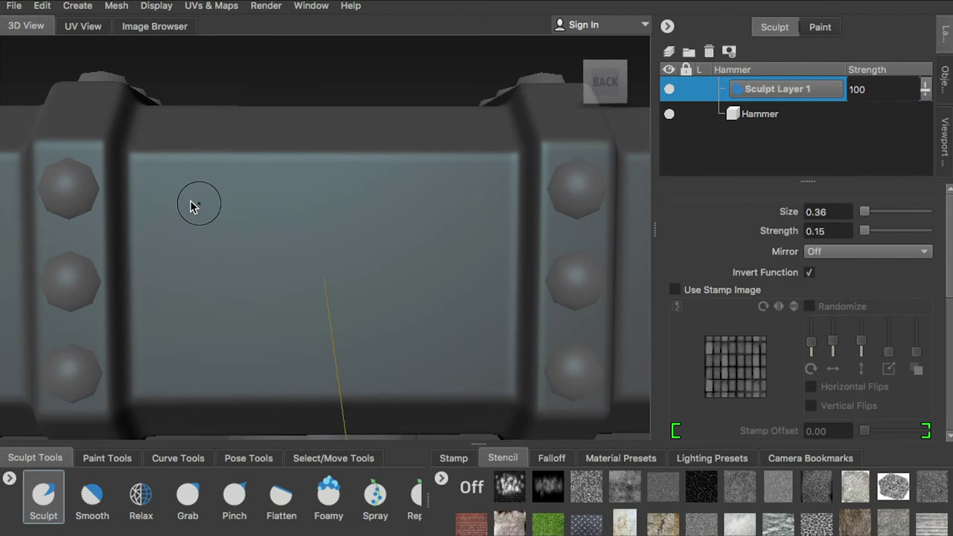
alt+right_drag(189, 223, 207, 231)
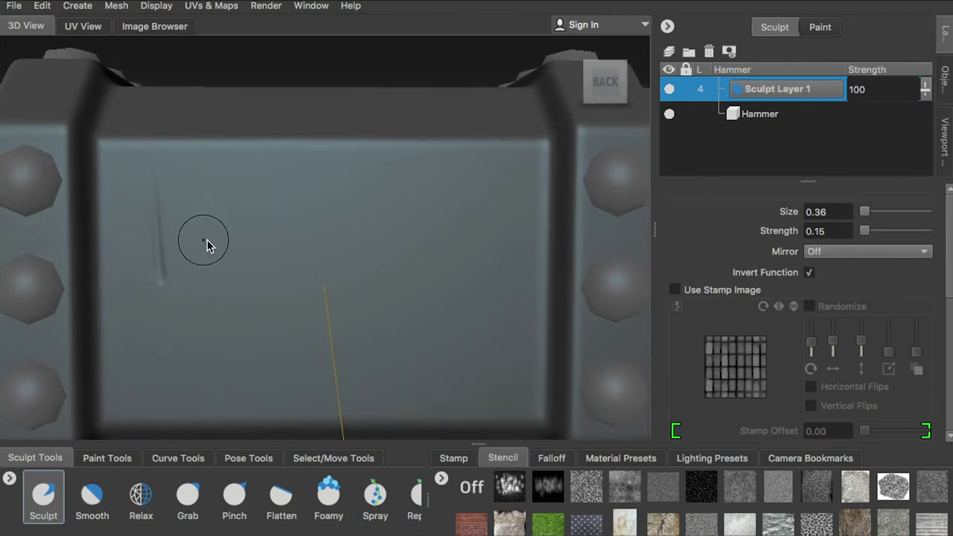
alt+middle_drag(207, 240, 216, 242)
mouse_move(173, 181)
alt+mouse_down()
mouse_move(178, 201)
mouse_move(161, 198)
alt+mouse_up()
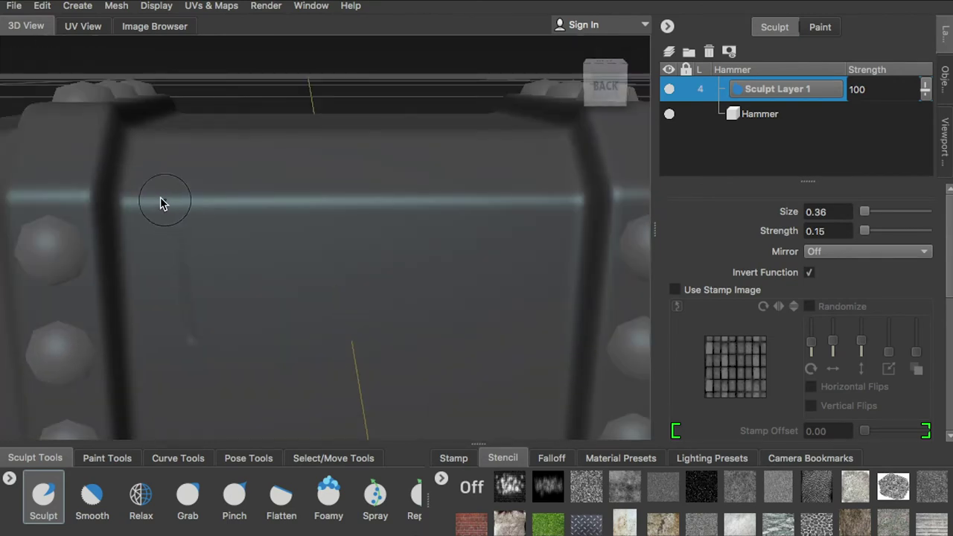
alt+drag(227, 213, 183, 263)
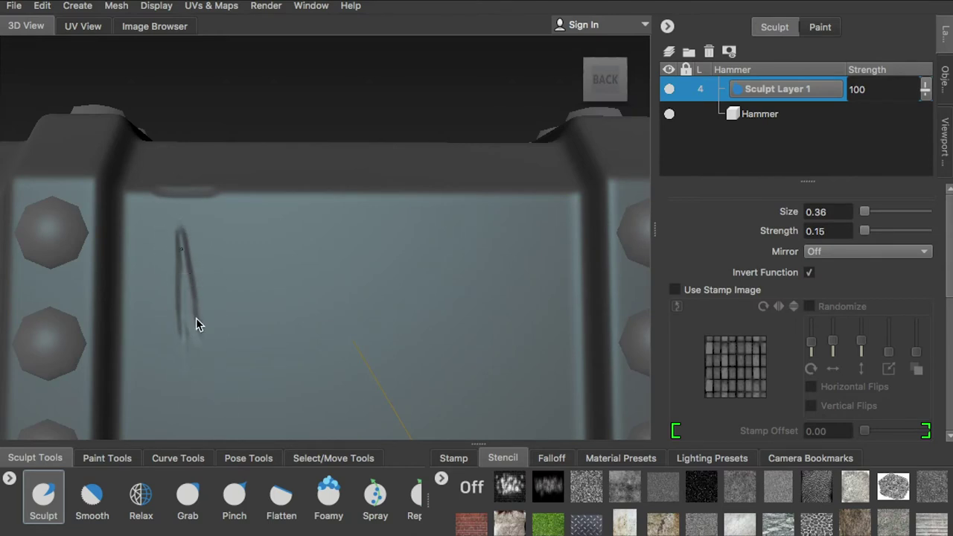
Step: Carve two angular recessed chips into the back face with the Sculpt tool and smooth their inner surfaces
alt+middle_drag(327, 250, 330, 233)
mouse_move(344, 266)
mouse_down()
mouse_move(299, 320)
mouse_move(327, 327)
mouse_move(313, 320)
mouse_up()
mouse_move(312, 309)
mouse_down()
mouse_move(343, 266)
mouse_move(301, 314)
mouse_up()
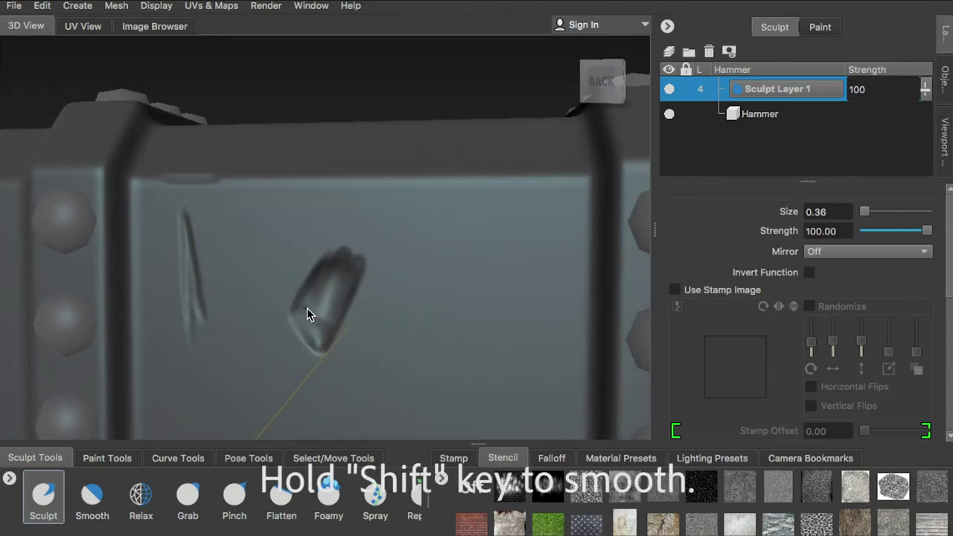
alt+drag(354, 331, 392, 303)
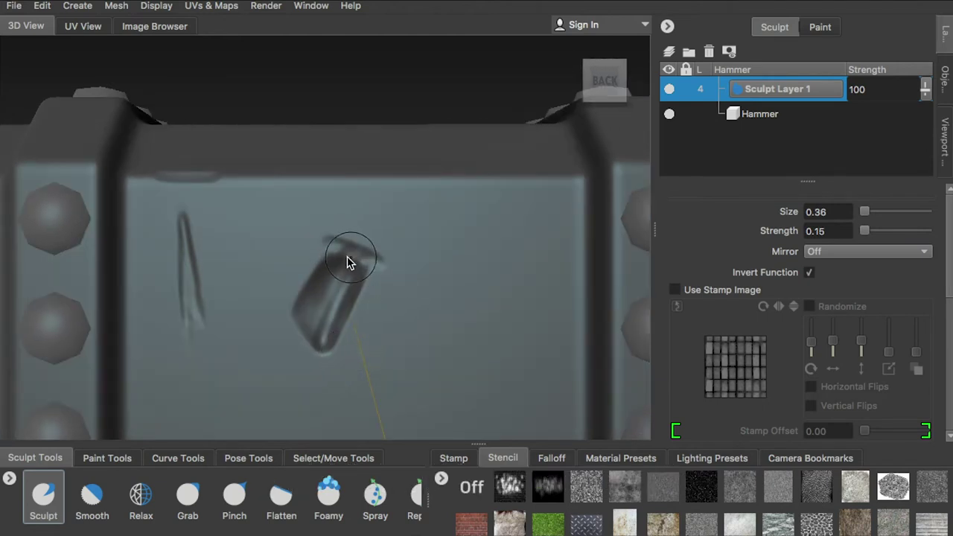
mouse_move(288, 417)
alt+mouse_down()
mouse_move(392, 287)
mouse_move(433, 307)
mouse_move(425, 310)
alt+mouse_up()
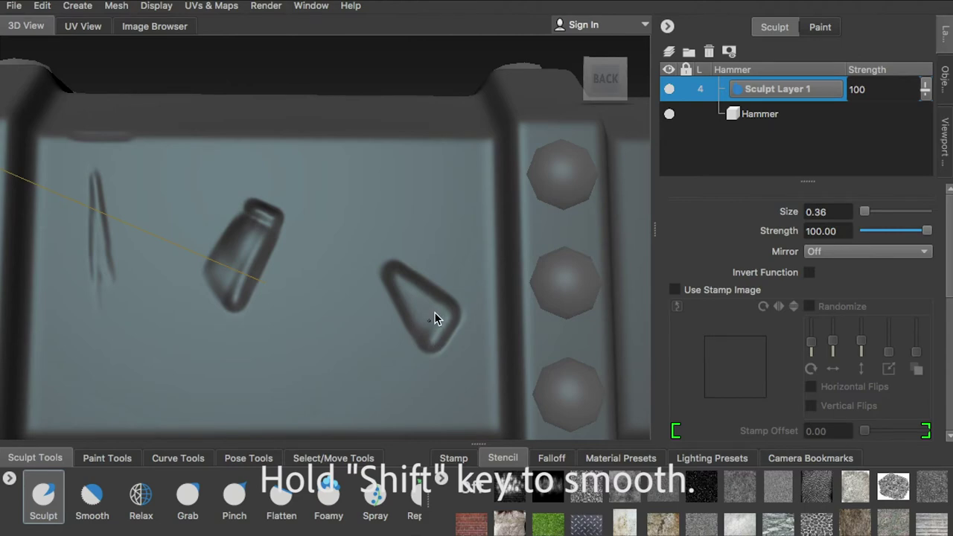
shift+drag(264, 217, 223, 249)
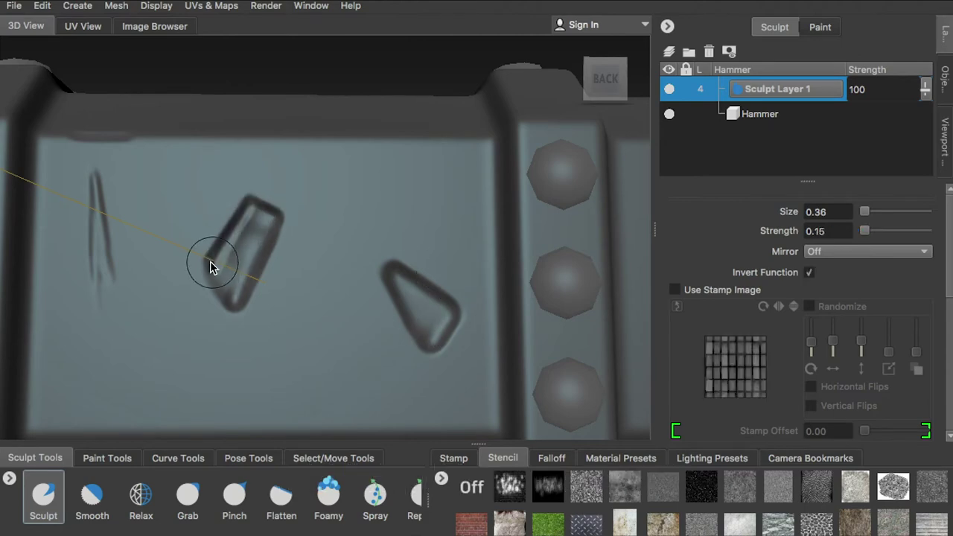
Step: Sculpt two crossing scratches in an X shape between the two chips on the back face
alt+right_drag(236, 274, 236, 314)
alt+drag(236, 314, 322, 298)
alt+right_drag(323, 298, 315, 250)
mouse_move(355, 217)
mouse_down()
mouse_move(320, 295)
mouse_move(329, 344)
mouse_up()
alt+drag(329, 343, 342, 391)
Step: Choose the Knife tool, set its strength to 0.11, and cut two thin diverging scratches below the first groove
scroll(328, 499, right, 5)
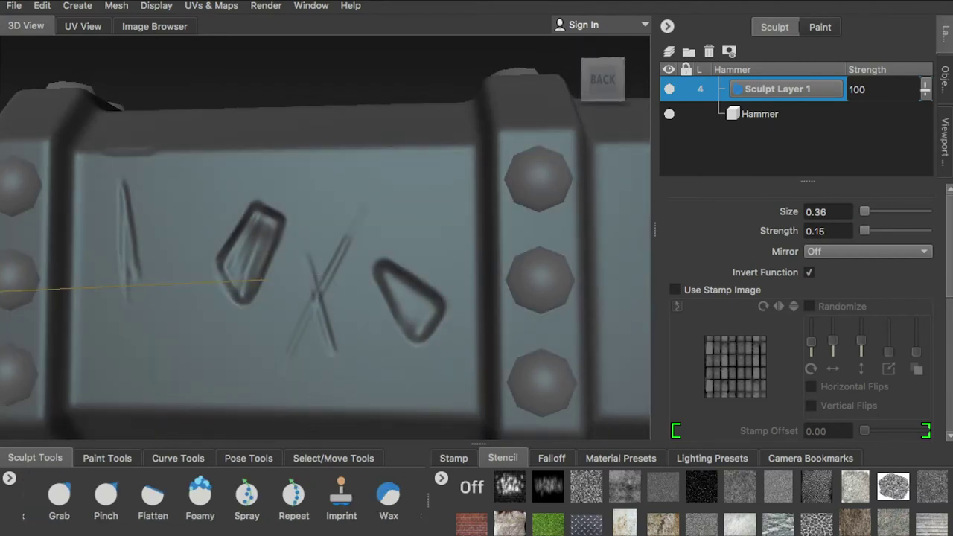
click(302, 503)
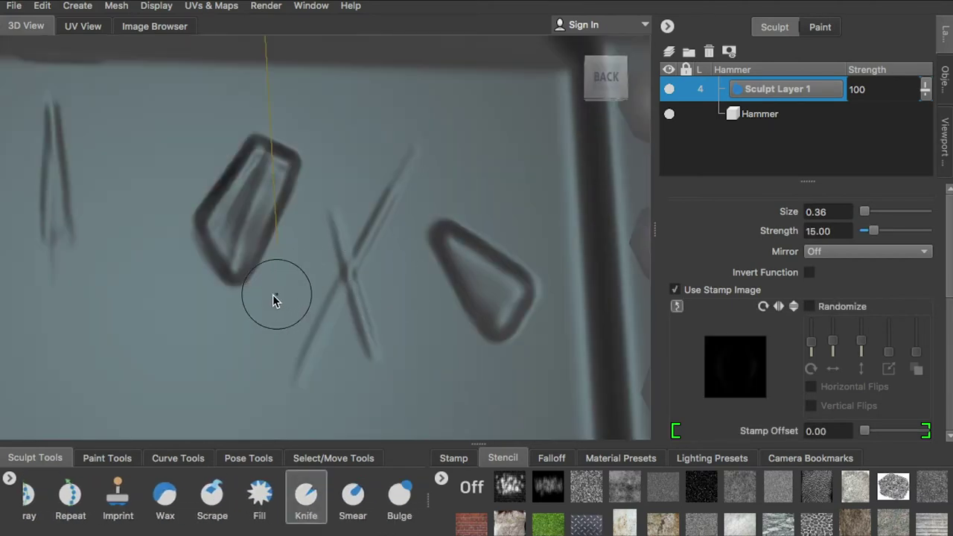
drag(141, 342, 150, 341)
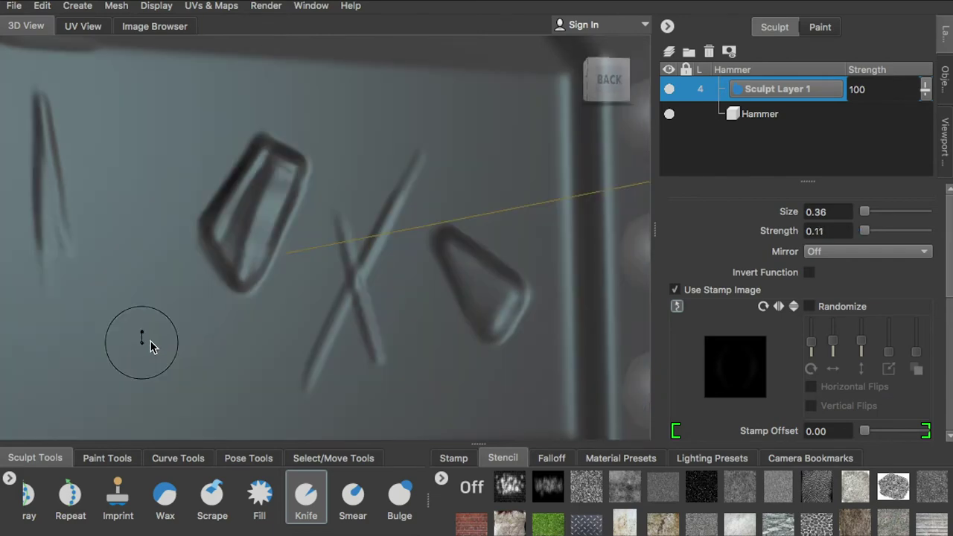
mouse_move(154, 304)
alt+mouse_down()
mouse_move(180, 304)
mouse_move(148, 316)
alt+mouse_up()
drag(131, 281, 199, 426)
drag(138, 291, 222, 416)
alt+drag(90, 127, 120, 133)
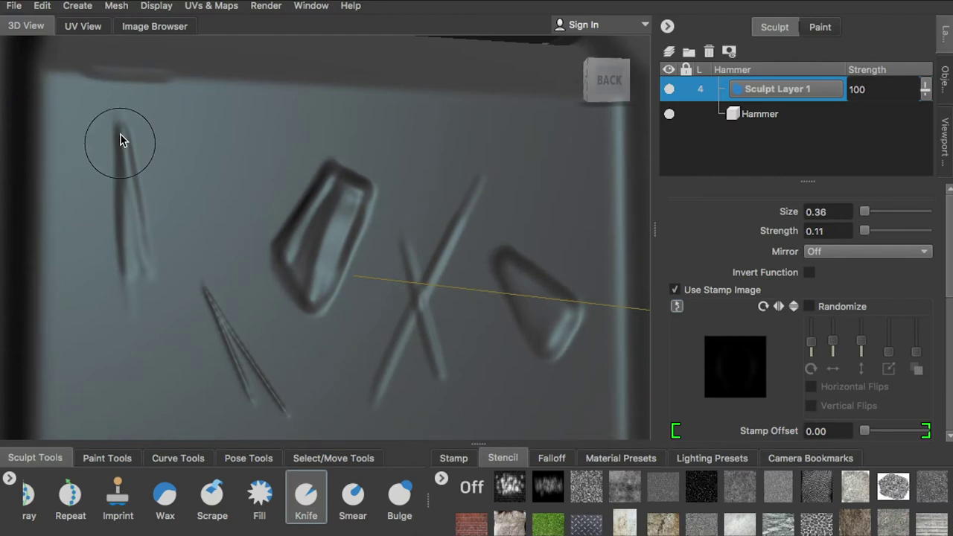
Step: Cut short, irregular knife scratches across the lower edge of the hammer head's back face
alt+middle_drag(466, 280, 474, 202)
alt+right_drag(475, 202, 249, 326)
alt+drag(249, 326, 206, 317)
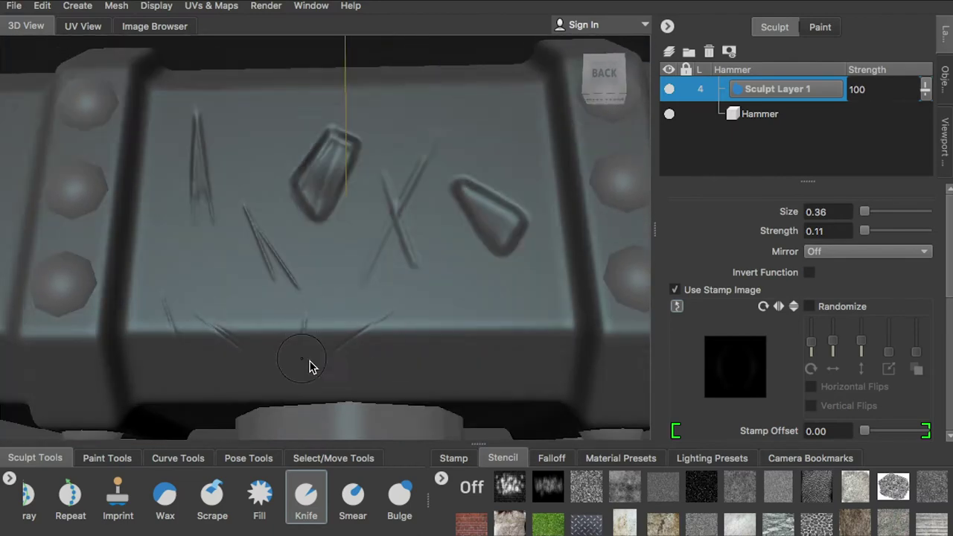
mouse_move(522, 307)
alt+mouse_down()
mouse_move(462, 305)
mouse_move(452, 290)
alt+mouse_up()
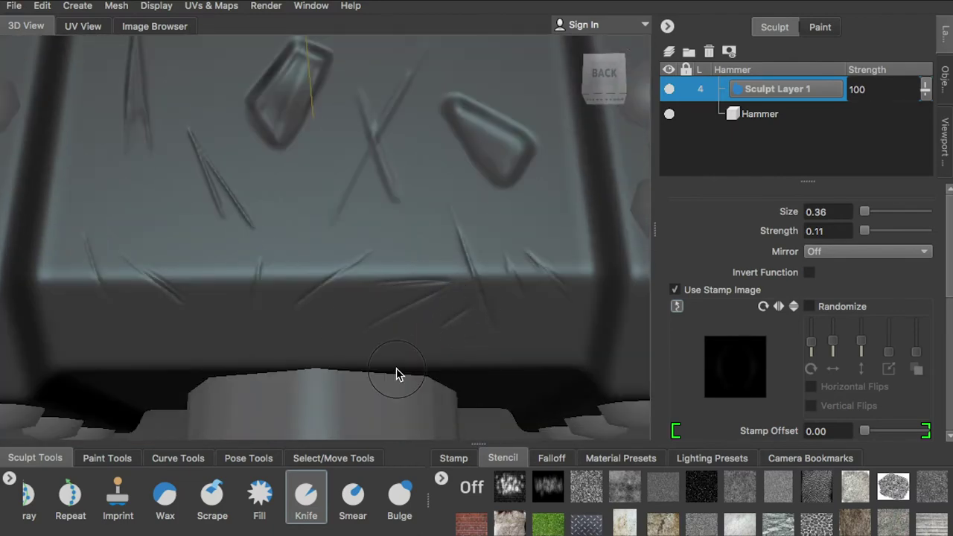
Step: Continue the knife scratches around the hammer head, including the edges and top of its left end
alt+drag(396, 368, 426, 295)
mouse_move(440, 260)
alt+mouse_down()
mouse_move(452, 146)
mouse_move(521, 220)
mouse_move(432, 215)
mouse_move(362, 258)
mouse_move(234, 200)
mouse_move(306, 229)
mouse_move(352, 271)
alt+mouse_up()
mouse_move(179, 283)
alt+mouse_down()
mouse_move(166, 255)
mouse_move(196, 207)
mouse_move(230, 257)
mouse_move(408, 257)
mouse_move(400, 176)
mouse_move(349, 241)
mouse_move(440, 222)
alt+mouse_up()
mouse_move(549, 257)
alt+mouse_down()
mouse_move(328, 230)
mouse_move(415, 215)
mouse_move(405, 257)
mouse_move(357, 344)
alt+mouse_up()
alt+right_drag(357, 343, 326, 219)
mouse_move(352, 278)
alt+mouse_down()
mouse_move(379, 179)
mouse_move(374, 261)
mouse_move(347, 273)
mouse_move(446, 298)
mouse_move(332, 274)
alt+mouse_up()
alt+drag(453, 263, 332, 218)
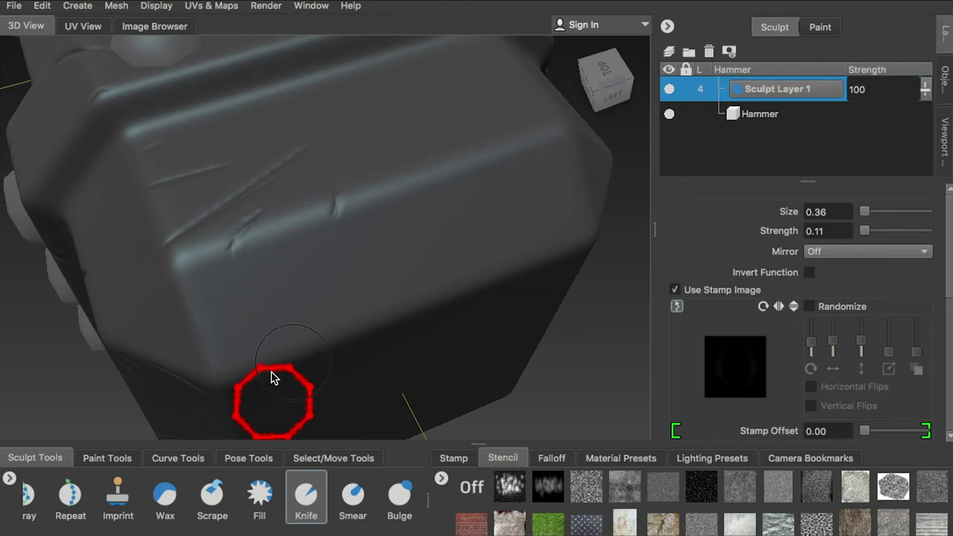
Step: Toggle the Mesh Errors display so the red outline no longer obscures the hammer while sculpting
click(165, 7)
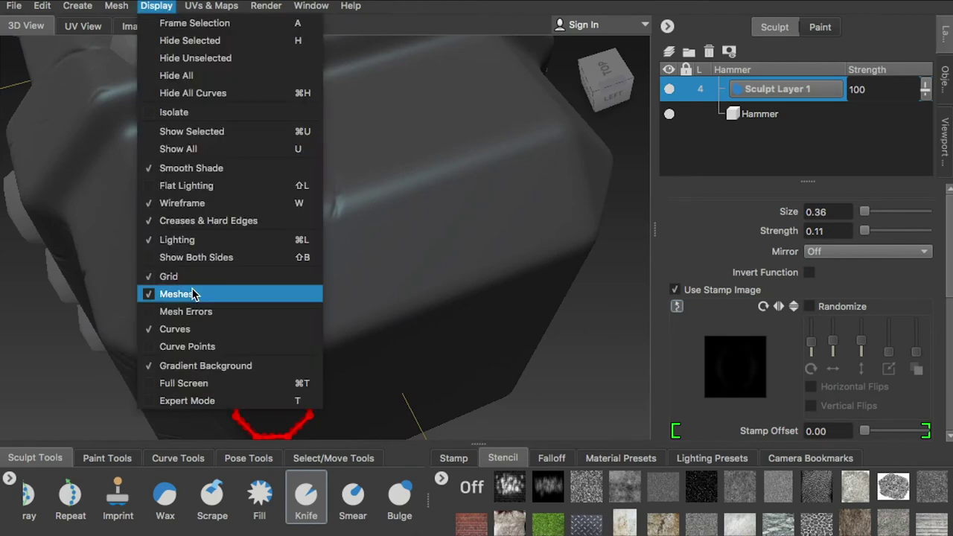
click(177, 311)
alt+drag(382, 239, 409, 192)
alt+drag(453, 240, 306, 261)
Step: Cut knife scratches into the hammer head's front face, including a dense triangular cluster and long single cuts
scroll(227, 251, down, 1)
drag(308, 286, 437, 283)
drag(362, 187, 415, 249)
scroll(443, 253, down, 5)
drag(496, 260, 506, 334)
alt+right_drag(585, 328, 447, 272)
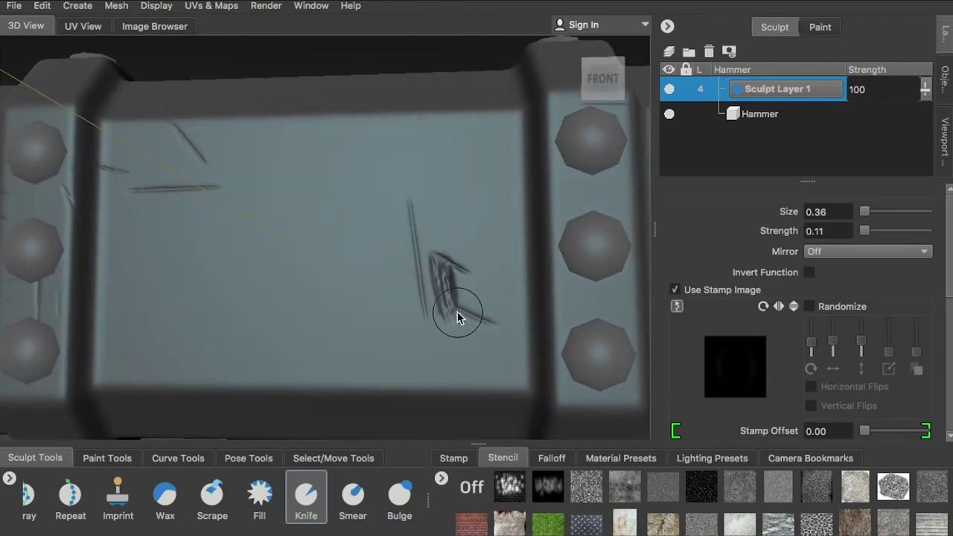
alt+drag(460, 319, 280, 307)
alt+drag(438, 325, 107, 295)
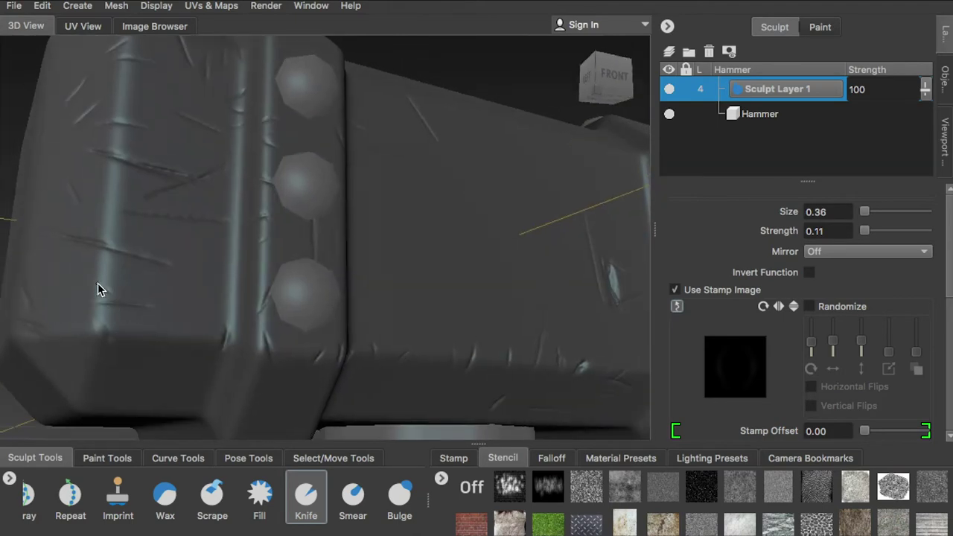
Step: Cut more knife nicks along the beveled edges, end block and upper back edge of the hammer head
alt+drag(234, 247, 169, 326)
alt+drag(298, 311, 167, 284)
alt+drag(374, 275, 188, 318)
alt+drag(380, 298, 272, 298)
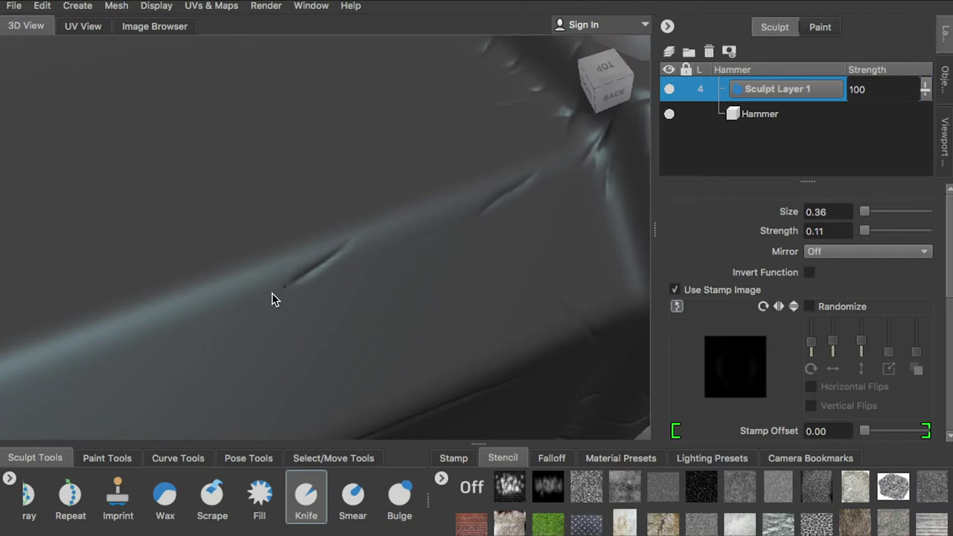
Step: Save the Mudbox scene in the scenes folder under a new Hammer Step03 file name
alt+drag(353, 283, 276, 258)
scroll(275, 259, up, 5)
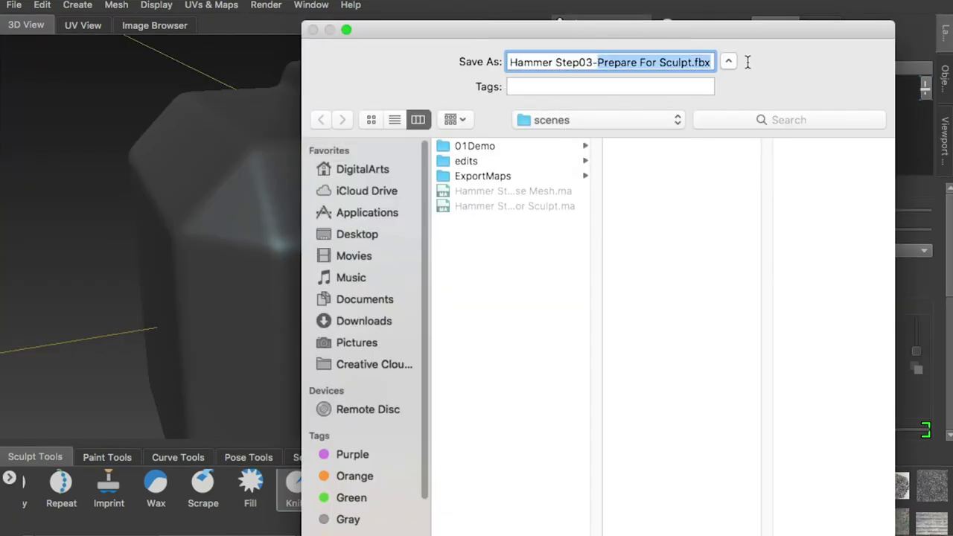
text(ting)
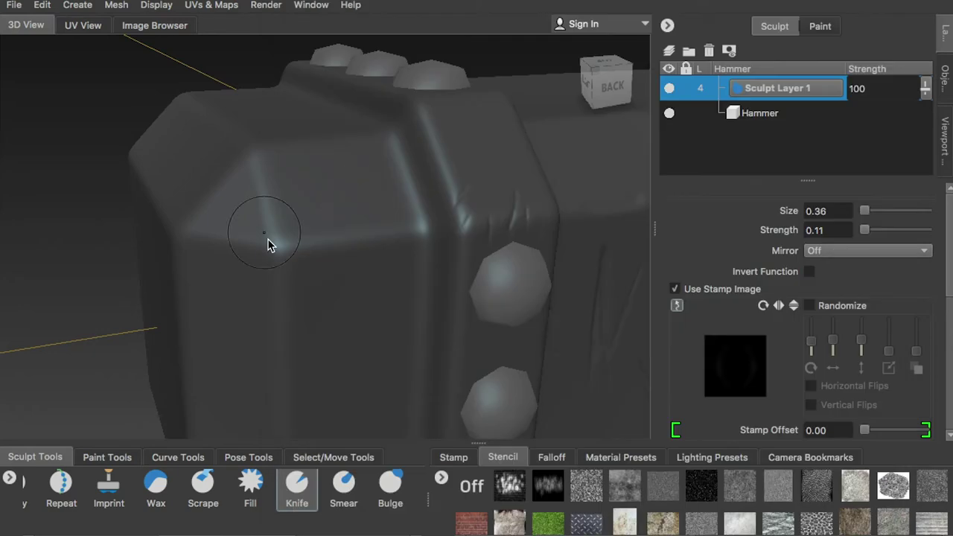
Step: Fill the remaining plain end and back surfaces of the hammer head with knife scratches and edge nicks
mouse_move(268, 241)
alt+mouse_down()
mouse_move(379, 253)
mouse_move(437, 283)
mouse_move(310, 279)
mouse_move(258, 298)
mouse_move(400, 269)
mouse_move(394, 336)
mouse_move(383, 332)
mouse_move(372, 291)
mouse_move(402, 254)
mouse_move(370, 323)
mouse_move(353, 206)
mouse_move(404, 198)
mouse_move(462, 231)
mouse_move(421, 321)
mouse_move(264, 362)
mouse_move(449, 375)
mouse_move(360, 303)
mouse_move(402, 308)
mouse_move(398, 226)
mouse_move(341, 219)
mouse_move(386, 295)
mouse_move(383, 258)
mouse_move(429, 191)
alt+mouse_up()
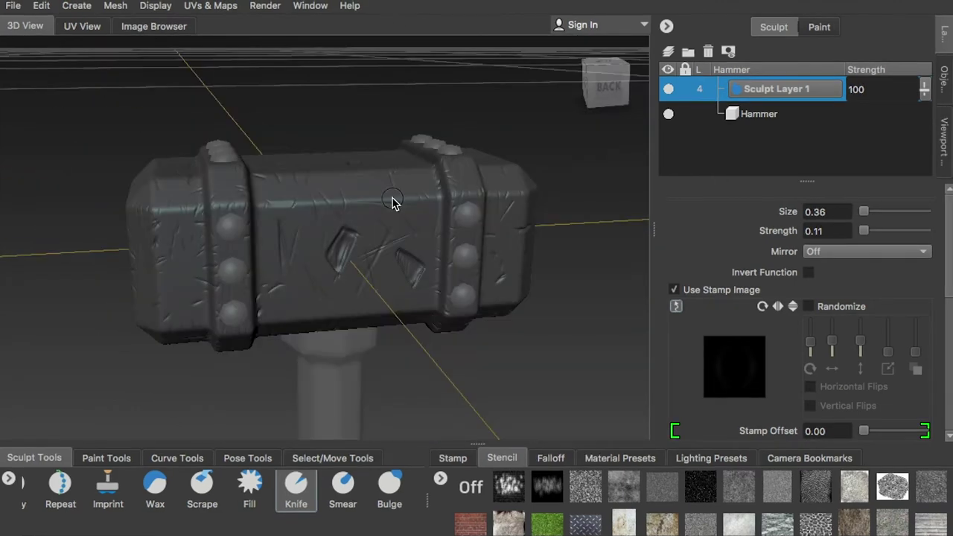
alt+drag(394, 202, 441, 347)
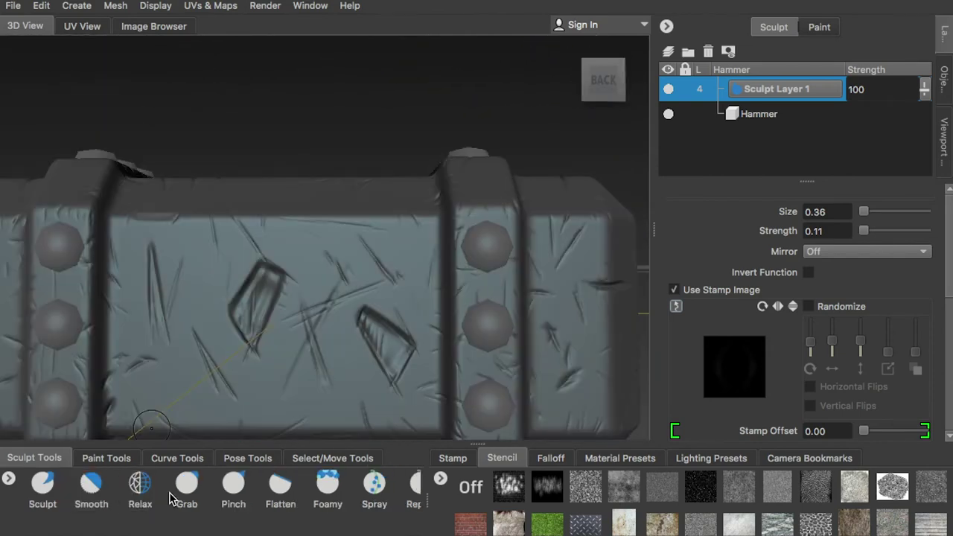
Step: Choose the Flatten tool and wear down the upper beveled edge of the back face
click(277, 488)
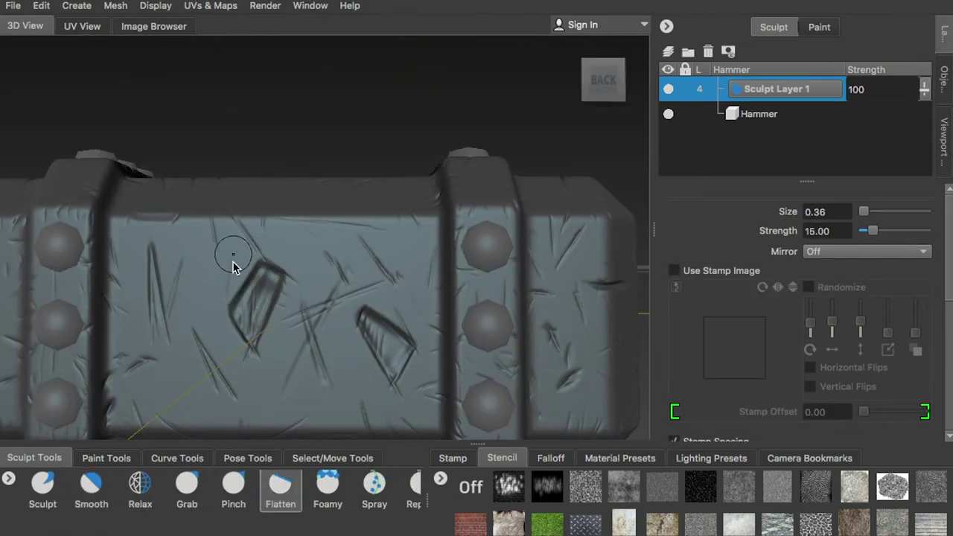
mouse_move(258, 303)
alt+mouse_down()
mouse_move(288, 316)
mouse_move(370, 317)
alt+mouse_up()
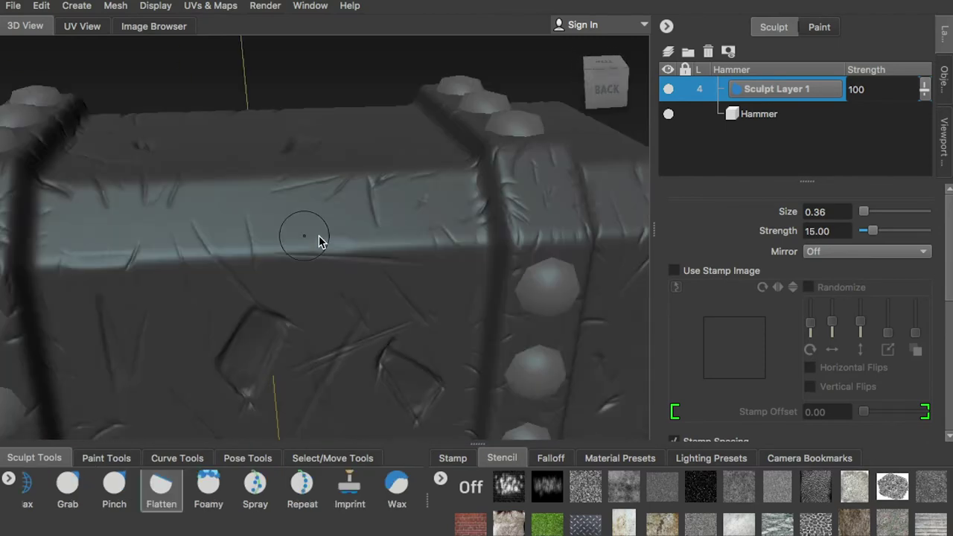
alt+drag(319, 238, 222, 259)
Step: Return to the Knife tool and add cuts on the hammer head's top and upper back bevel
scroll(260, 517, right, 3)
click(315, 493)
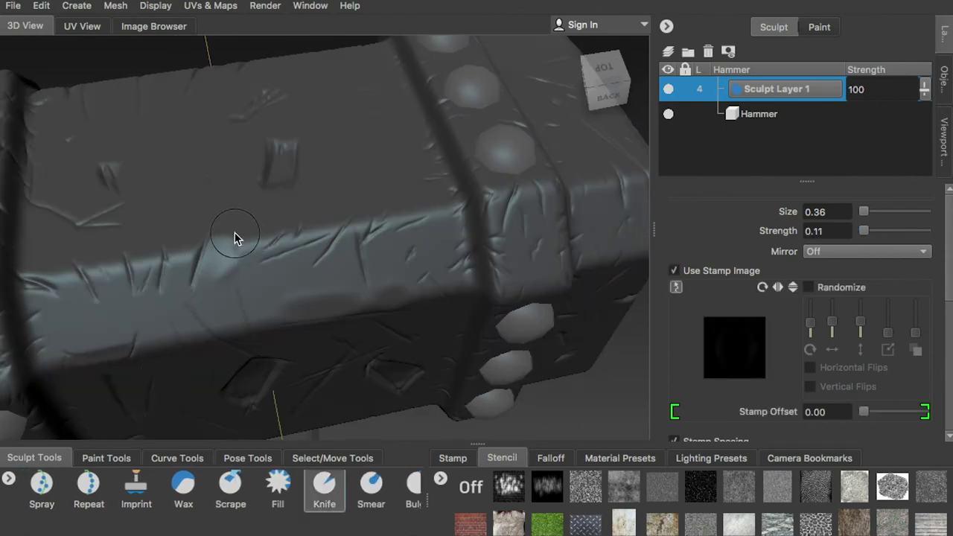
alt+drag(228, 276, 450, 330)
Step: Switch to the Flatten tool and wear down spots along the edges around the hammer head and bands
key(5)
alt+drag(385, 330, 447, 275)
alt+drag(517, 336, 357, 271)
alt+drag(354, 305, 301, 285)
alt+drag(397, 276, 365, 275)
Step: Cut narrow converging knife scratches between the buttons on the front of the band
scroll(155, 488, down, 3)
click(246, 489)
alt+right_drag(365, 275, 380, 213)
drag(400, 213, 390, 243)
alt+middle_drag(403, 244, 355, 273)
mouse_move(362, 283)
mouse_down()
mouse_move(371, 250)
mouse_move(359, 313)
mouse_up()
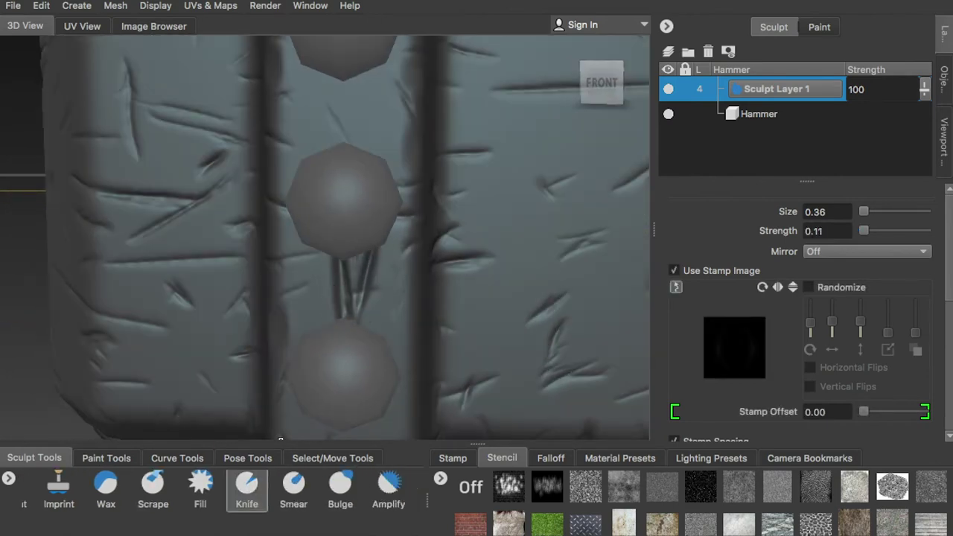
Step: Use the Flatten tool to soften the band surface and its edge beside the lower front buttons
scroll(155, 488, up, 3)
click(108, 488)
mouse_move(356, 273)
alt+mouse_down()
mouse_move(314, 278)
mouse_move(350, 266)
alt+mouse_up()
mouse_move(339, 294)
mouse_down()
mouse_move(354, 249)
mouse_move(370, 273)
mouse_up()
alt+right_drag(371, 272, 349, 201)
alt+drag(392, 197, 251, 254)
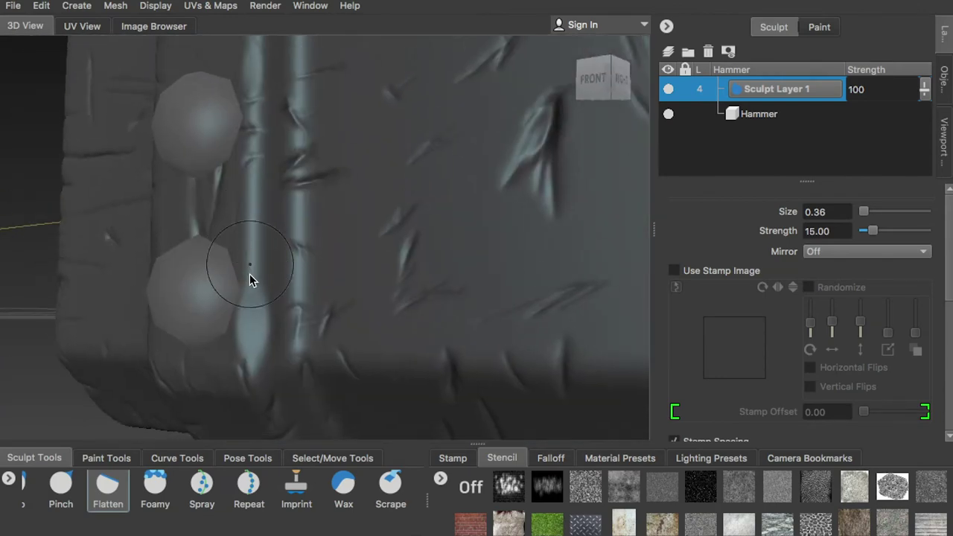
Step: Carve further scratches and a chip into the front part of the band with the Knife tool
scroll(229, 488, down, 3)
click(230, 488)
mouse_move(294, 302)
mouse_down()
mouse_move(237, 214)
mouse_move(310, 269)
mouse_up()
alt+right_drag(310, 269, 265, 288)
alt+drag(265, 287, 289, 317)
Step: Alternate the Flatten and Knife tools to refine the band's upper front bevel with fresh edge nicks
click(209, 498)
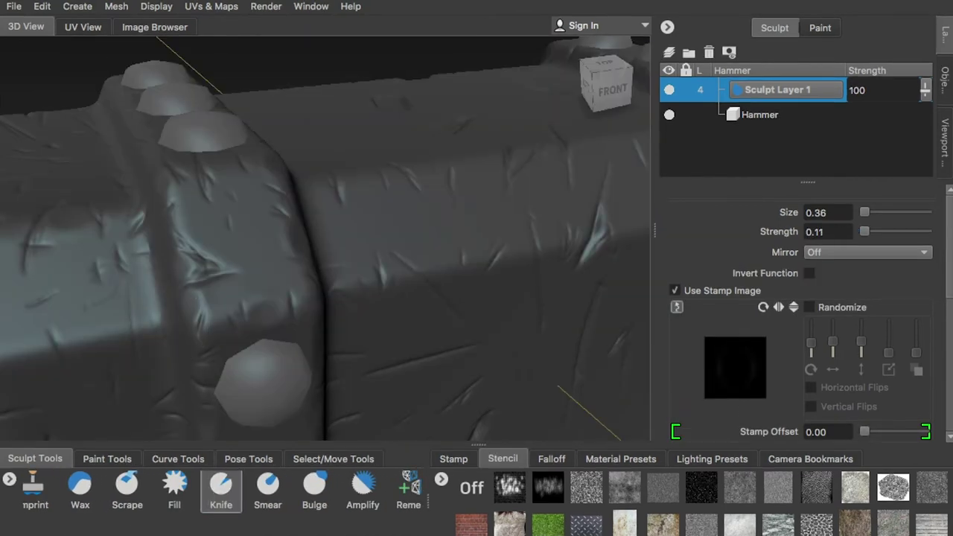
scroll(175, 497, up, 3)
click(68, 491)
scroll(176, 488, down, 3)
click(176, 488)
alt+drag(195, 388, 217, 335)
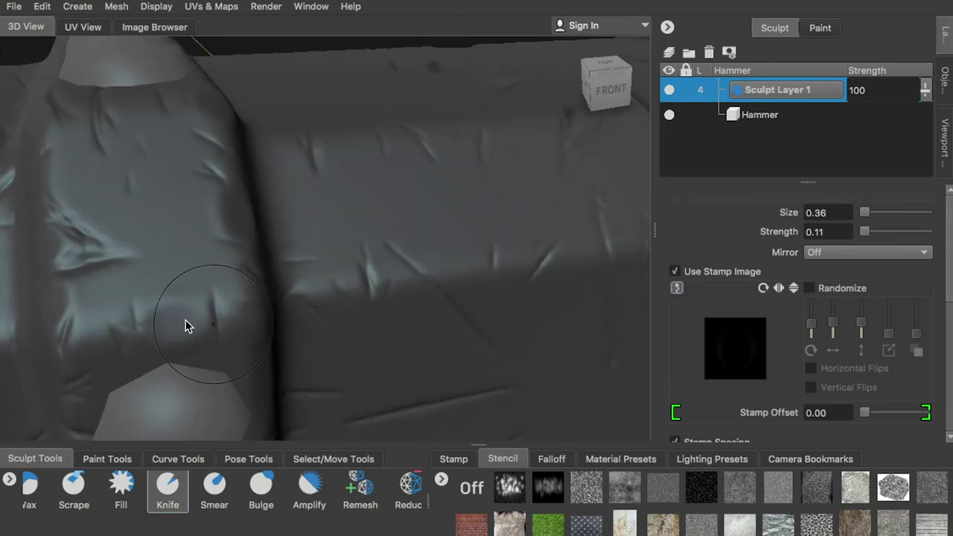
Step: Cut knife creases along the band edges beside the buttons, continuing over the top of the hammer head
alt+drag(169, 301, 161, 342)
alt+middle_drag(162, 342, 130, 308)
mouse_move(186, 328)
alt+mouse_down()
mouse_move(162, 281)
mouse_move(126, 311)
mouse_move(328, 260)
mouse_move(335, 218)
mouse_move(335, 256)
mouse_move(373, 253)
mouse_move(302, 296)
mouse_move(332, 309)
mouse_move(364, 270)
mouse_move(424, 310)
mouse_move(294, 314)
mouse_move(362, 336)
mouse_move(319, 262)
mouse_move(362, 330)
mouse_move(364, 293)
mouse_move(377, 283)
mouse_move(298, 283)
mouse_move(296, 266)
alt+mouse_up()
mouse_move(353, 283)
alt+mouse_down()
mouse_move(346, 347)
mouse_move(315, 211)
mouse_move(383, 297)
mouse_move(276, 281)
mouse_move(294, 286)
mouse_move(268, 305)
mouse_move(271, 272)
mouse_move(347, 262)
mouse_move(197, 281)
mouse_move(285, 345)
mouse_move(379, 336)
alt+mouse_up()
mouse_move(457, 345)
alt+mouse_down()
mouse_move(300, 335)
mouse_move(432, 336)
mouse_move(437, 383)
mouse_move(291, 336)
alt+mouse_up()
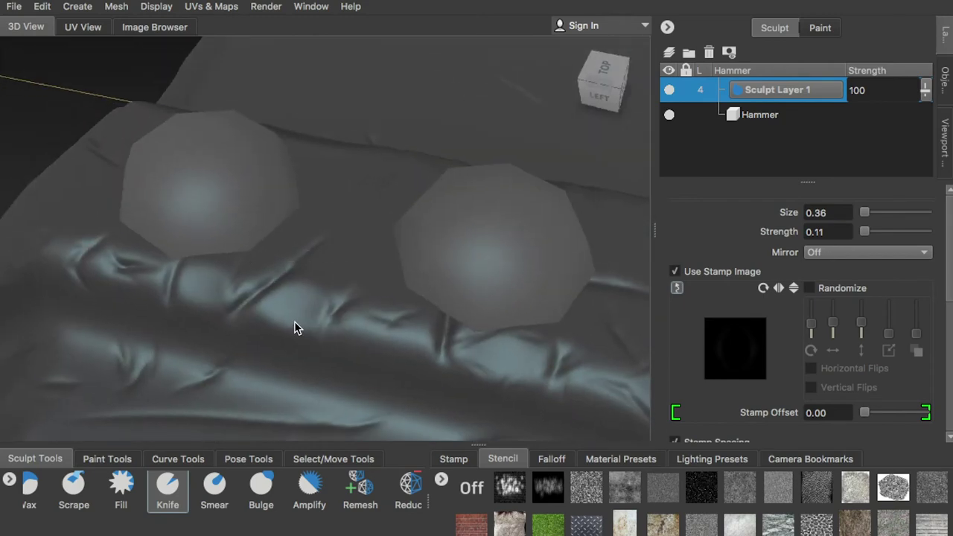
alt+drag(391, 355, 235, 311)
mouse_move(379, 245)
alt+mouse_down()
mouse_move(241, 273)
mouse_move(213, 351)
mouse_move(399, 175)
alt+mouse_up()
Step: Switch to the Flatten tool and wear down the band edges around the hammer head's front and underside
key(5)
mouse_move(588, 201)
alt+mouse_down()
mouse_move(407, 176)
mouse_move(347, 234)
mouse_move(332, 281)
alt+mouse_up()
alt+right_drag(248, 219, 341, 283)
alt+drag(340, 283, 180, 277)
alt+drag(238, 278, 278, 272)
alt+drag(287, 231, 432, 193)
alt+drag(432, 251, 290, 240)
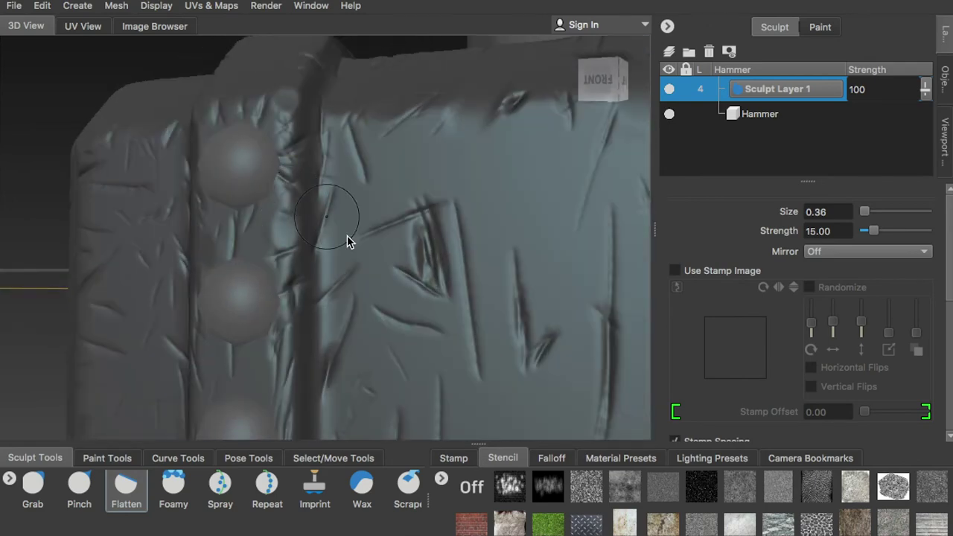
Step: Flatten the remaining sharp bevels and corners on the bands, top edges and end blocks of the hammer head
mouse_move(347, 238)
alt+mouse_down()
mouse_move(261, 228)
mouse_move(255, 256)
mouse_move(331, 291)
mouse_move(428, 209)
mouse_move(437, 296)
mouse_move(440, 248)
mouse_move(302, 222)
mouse_move(290, 230)
mouse_move(311, 328)
mouse_move(264, 209)
alt+mouse_up()
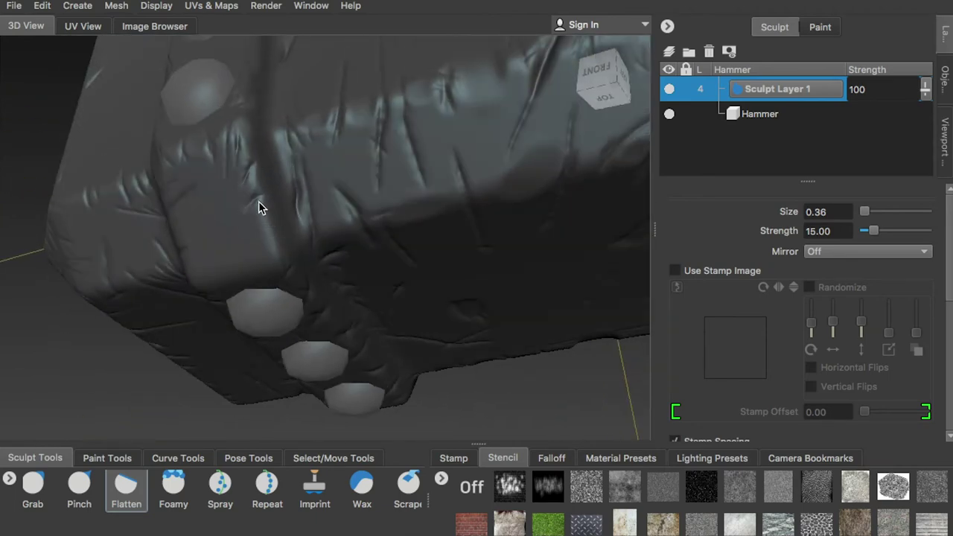
alt+drag(249, 151, 439, 230)
alt+drag(447, 279, 390, 251)
alt+drag(504, 330, 350, 224)
alt+drag(414, 247, 287, 207)
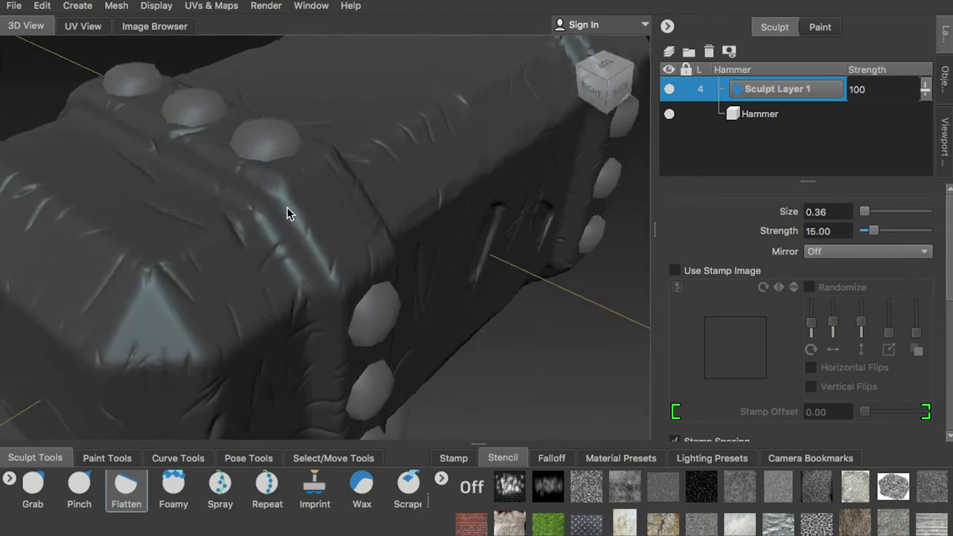
alt+drag(319, 257, 376, 263)
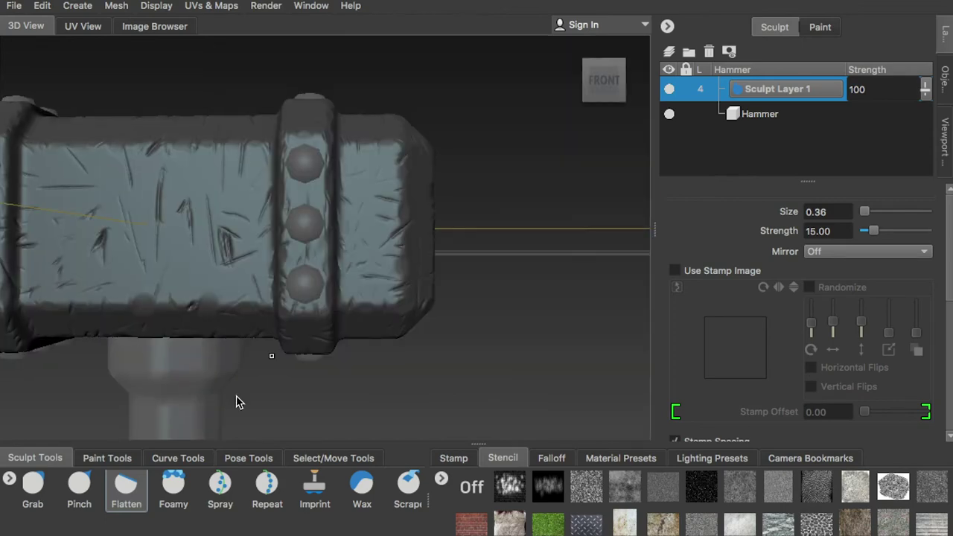
Step: Switch to the Knife tool and cut nicks along the band's outer edge on the hammer head's front and upper bevel
scroll(207, 488, down, 3)
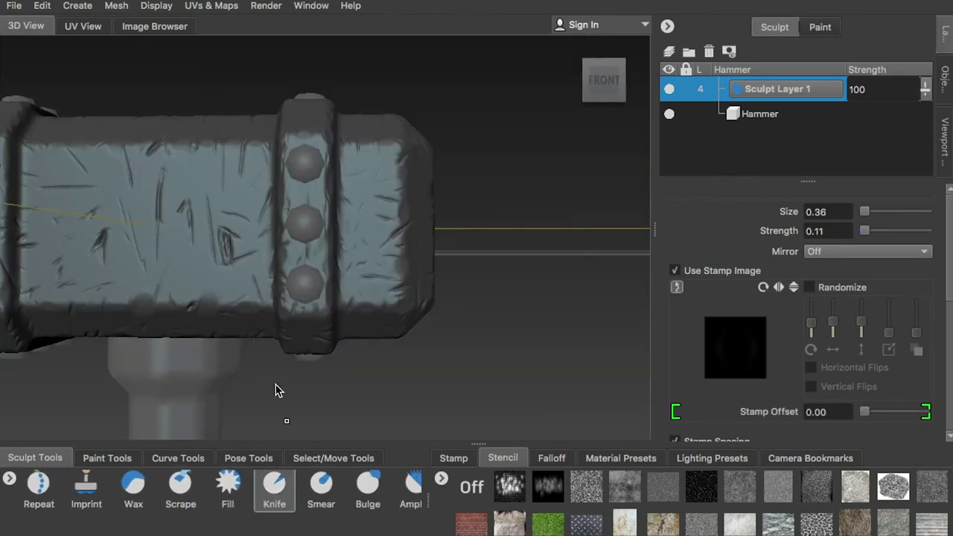
alt+drag(275, 387, 328, 347)
alt+drag(339, 415, 342, 302)
alt+right_drag(342, 302, 328, 231)
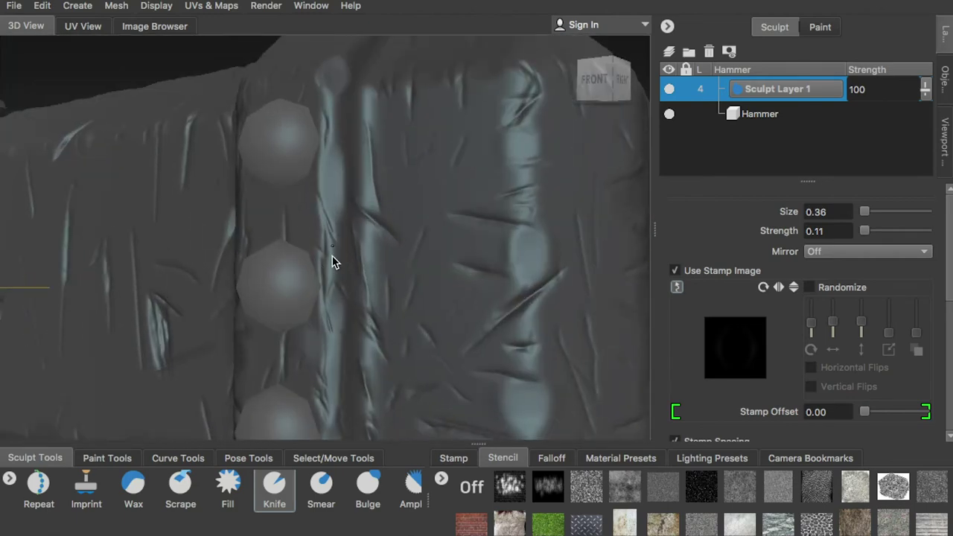
alt+drag(328, 231, 329, 237)
alt+drag(349, 195, 311, 255)
mouse_move(343, 167)
alt+mouse_down()
mouse_move(352, 325)
mouse_move(350, 207)
mouse_move(383, 228)
mouse_move(372, 237)
mouse_move(383, 185)
mouse_move(435, 191)
mouse_move(321, 141)
mouse_move(291, 184)
mouse_move(330, 298)
mouse_move(377, 223)
alt+mouse_up()
alt+drag(409, 172, 335, 154)
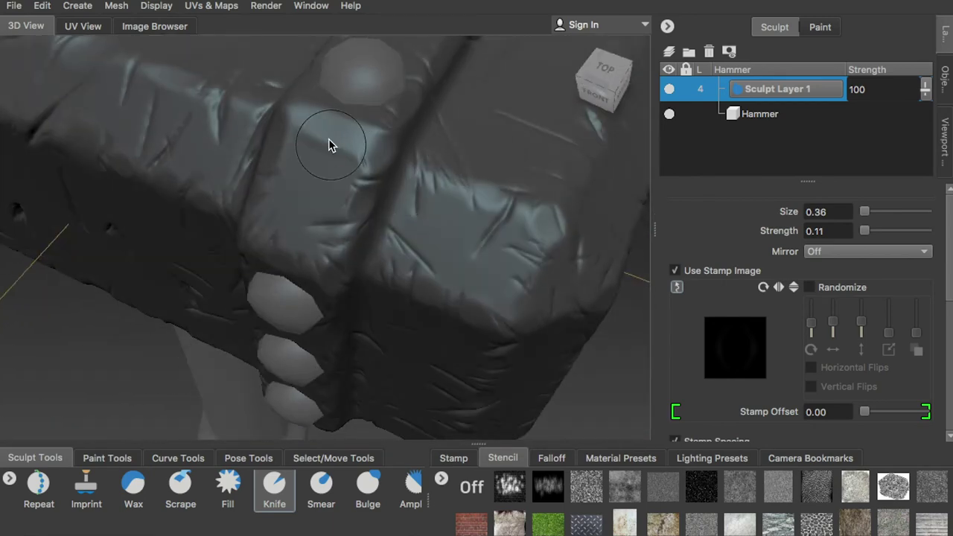
Step: Carve knife creases along the band's outer edge beside the three buttons on top of the hammer head
alt+drag(291, 278, 417, 272)
mouse_move(490, 273)
alt+mouse_down()
mouse_move(383, 221)
mouse_move(410, 270)
mouse_move(262, 241)
mouse_move(404, 261)
mouse_move(338, 249)
mouse_move(425, 228)
mouse_move(355, 325)
mouse_move(417, 273)
alt+mouse_up()
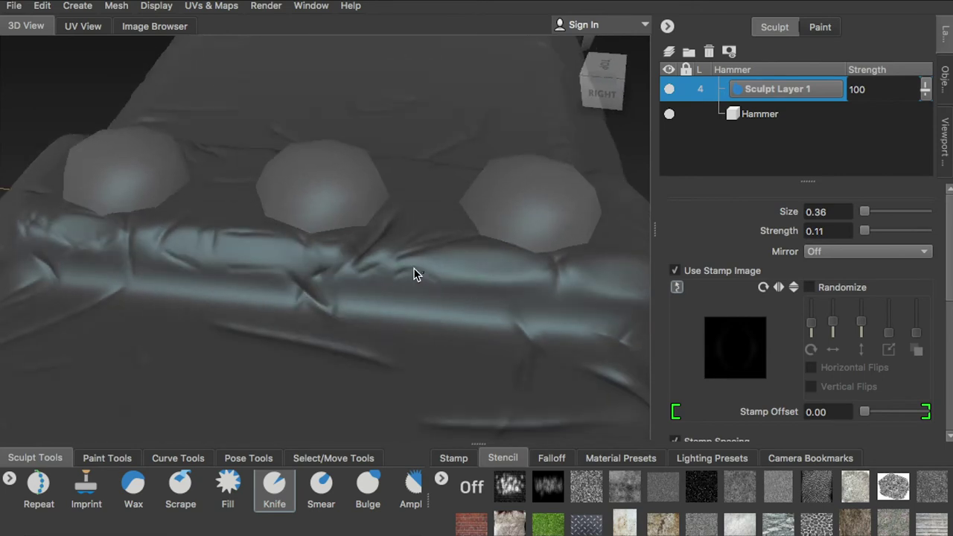
mouse_move(524, 283)
alt+mouse_down()
mouse_move(528, 293)
mouse_move(374, 262)
alt+mouse_up()
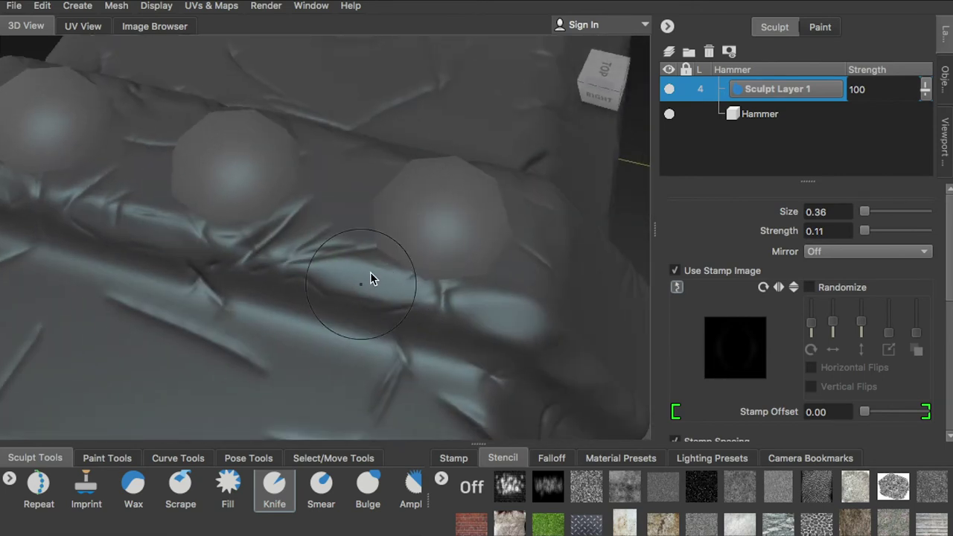
mouse_move(457, 298)
alt+mouse_down()
mouse_move(377, 281)
mouse_move(430, 295)
mouse_move(424, 317)
mouse_move(398, 322)
mouse_move(383, 291)
mouse_move(405, 309)
mouse_move(394, 336)
alt+mouse_up()
mouse_move(441, 358)
alt+mouse_down()
mouse_move(457, 409)
mouse_move(445, 338)
mouse_move(396, 405)
mouse_move(479, 379)
mouse_move(388, 328)
mouse_move(348, 336)
mouse_move(356, 315)
alt+mouse_up()
Step: Cut short knife nicks into the band edges beside the buttons on the back of the hammer head
key(f)
alt+drag(355, 254, 318, 291)
alt+drag(330, 377, 313, 264)
mouse_move(294, 320)
alt+mouse_down()
mouse_move(345, 338)
mouse_move(315, 291)
mouse_move(333, 248)
mouse_move(336, 298)
mouse_move(347, 293)
mouse_move(369, 398)
alt+mouse_up()
mouse_move(320, 304)
mouse_down()
mouse_move(346, 395)
mouse_move(313, 315)
mouse_up()
alt+right_drag(349, 305, 335, 340)
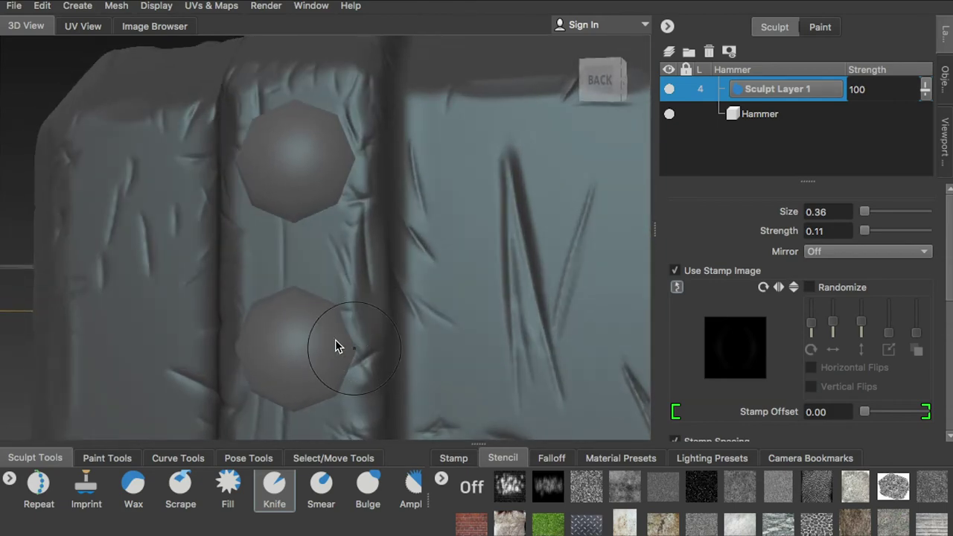
alt+drag(335, 340, 325, 298)
alt+right_drag(322, 207, 331, 275)
alt+drag(331, 275, 314, 265)
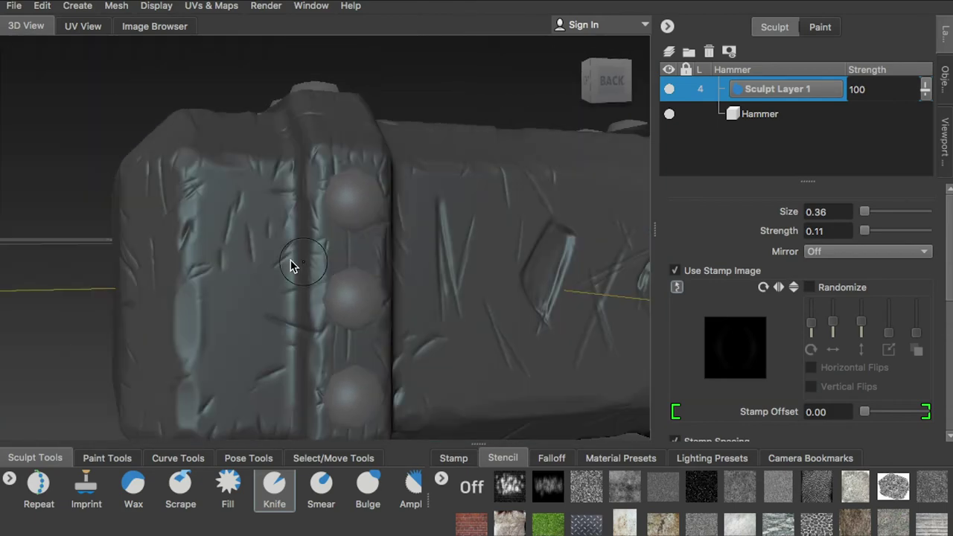
Step: Continue the knife nicks down the back of the band and around its lower corner
alt+right_drag(314, 264, 326, 249)
mouse_move(325, 249)
alt+mouse_down()
mouse_move(319, 337)
mouse_move(335, 326)
mouse_move(320, 319)
mouse_move(317, 345)
alt+mouse_up()
mouse_move(344, 277)
alt+mouse_down()
mouse_move(310, 298)
mouse_move(324, 174)
mouse_move(270, 255)
mouse_move(358, 324)
mouse_move(343, 290)
mouse_move(351, 261)
mouse_move(365, 289)
mouse_move(378, 268)
mouse_move(394, 287)
mouse_move(377, 245)
alt+mouse_up()
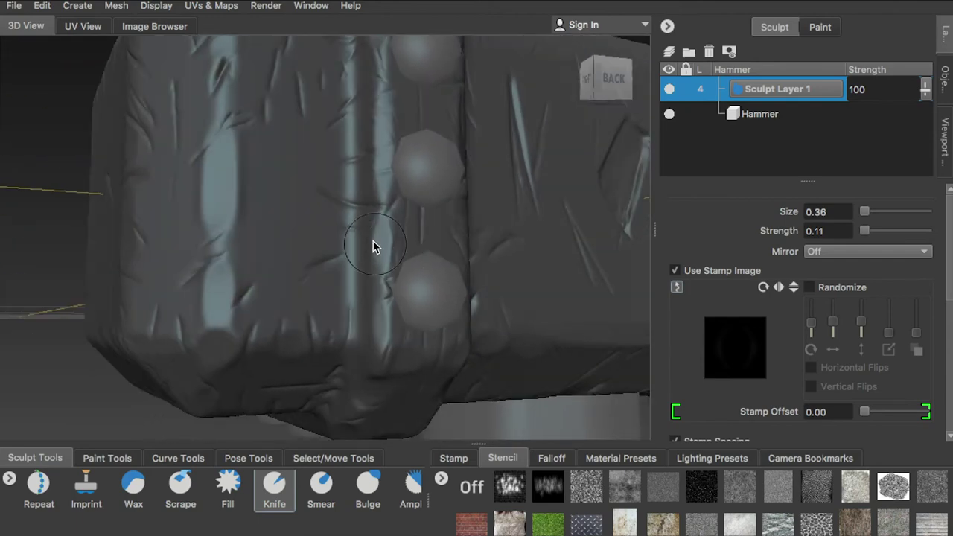
alt+drag(389, 305, 362, 201)
mouse_move(383, 246)
alt+mouse_down()
mouse_move(364, 225)
mouse_move(357, 240)
mouse_move(377, 201)
alt+mouse_up()
mouse_move(391, 251)
alt+mouse_down()
mouse_move(370, 249)
mouse_move(386, 216)
mouse_move(360, 242)
mouse_move(345, 168)
mouse_move(332, 190)
mouse_move(406, 232)
mouse_move(397, 228)
alt+mouse_up()
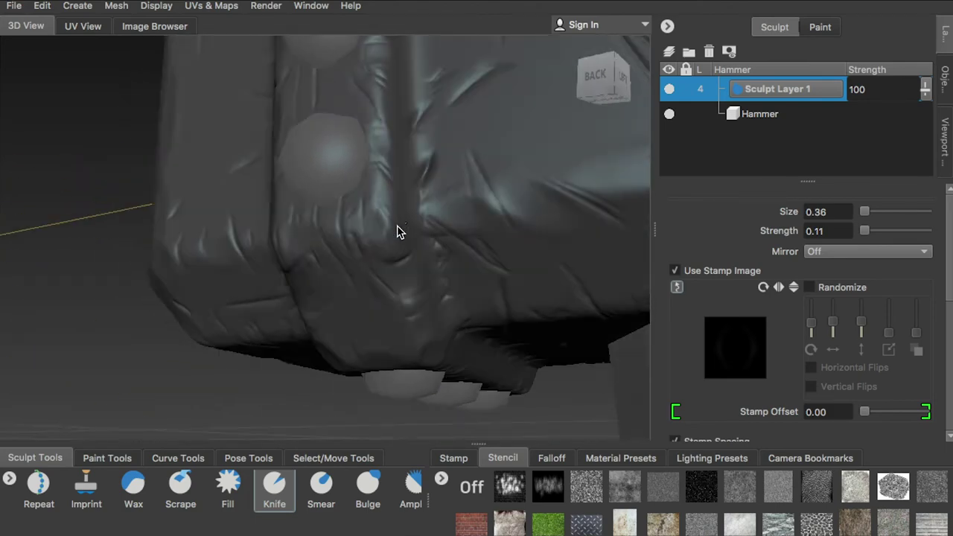
alt+right_drag(397, 227, 362, 218)
alt+drag(362, 218, 334, 256)
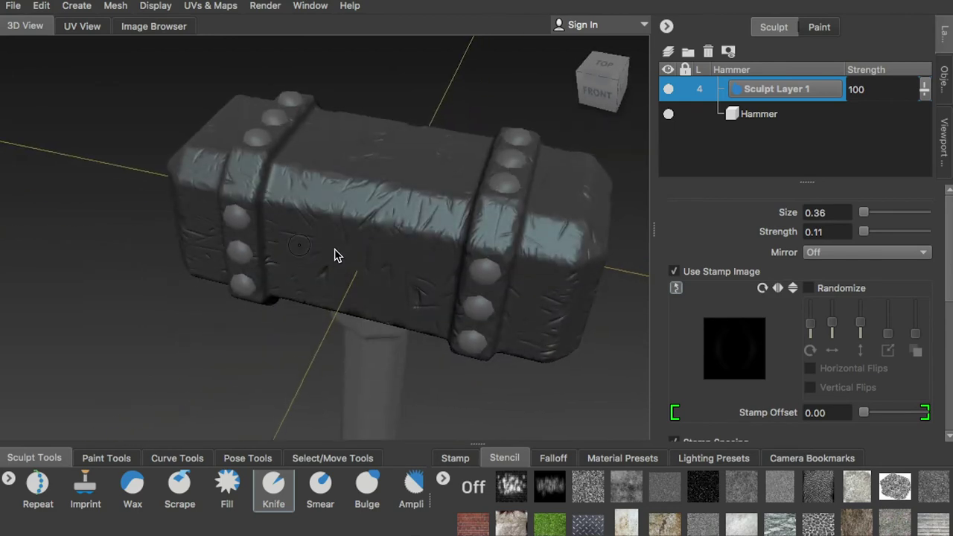
Step: Lock the Hammer mesh, unlock the Handle mesh and give the handle a new sculpt layer
alt+drag(540, 287, 228, 289)
alt+drag(340, 274, 202, 242)
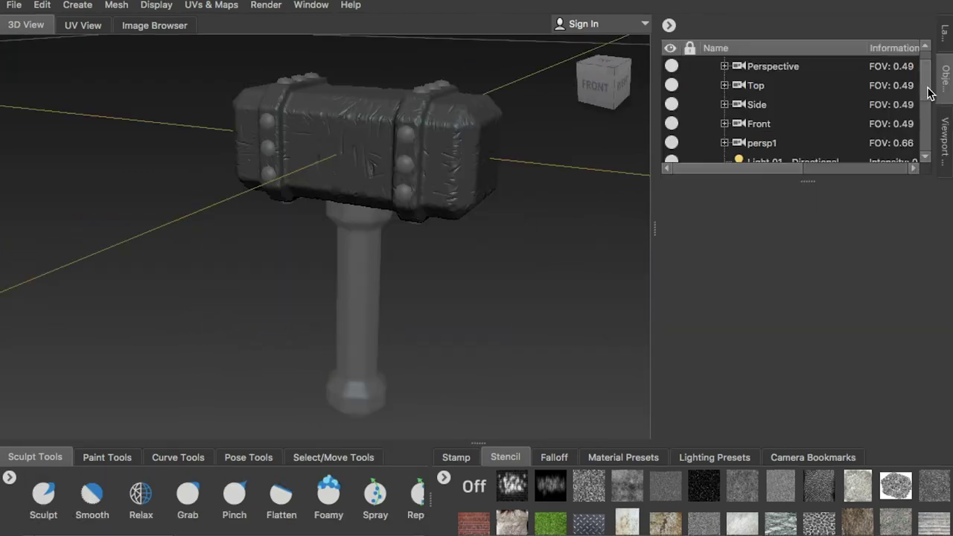
drag(931, 86, 931, 140)
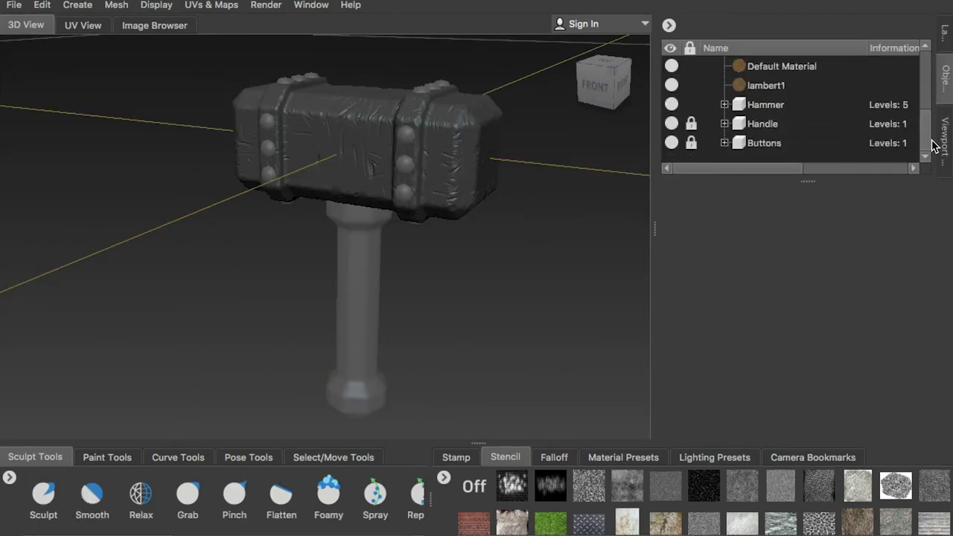
click(691, 104)
click(691, 124)
click(754, 127)
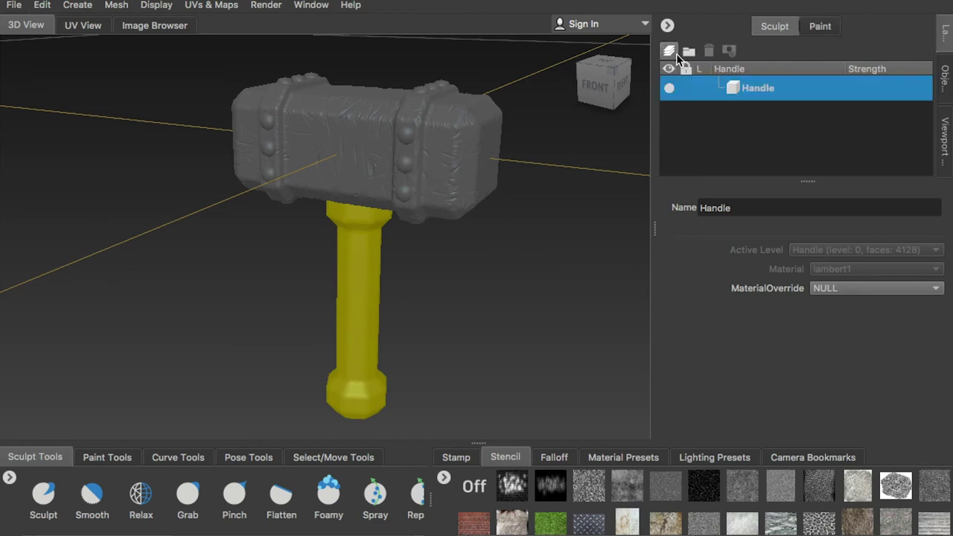
click(944, 75)
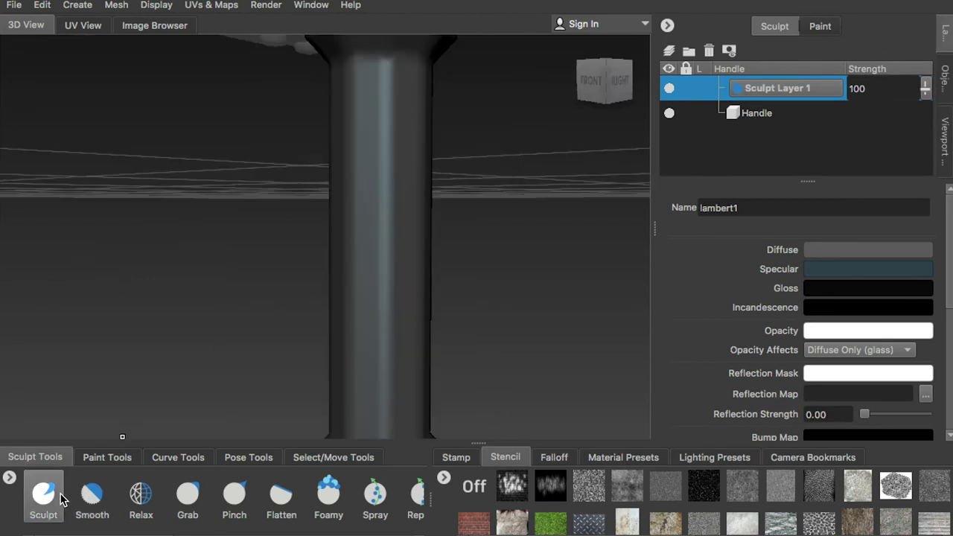
Step: With the Smooth tool at size 0.71 and strength 100, soften the shaft's front-right edge and display the wireframe
click(89, 497)
drag(385, 97, 386, 177)
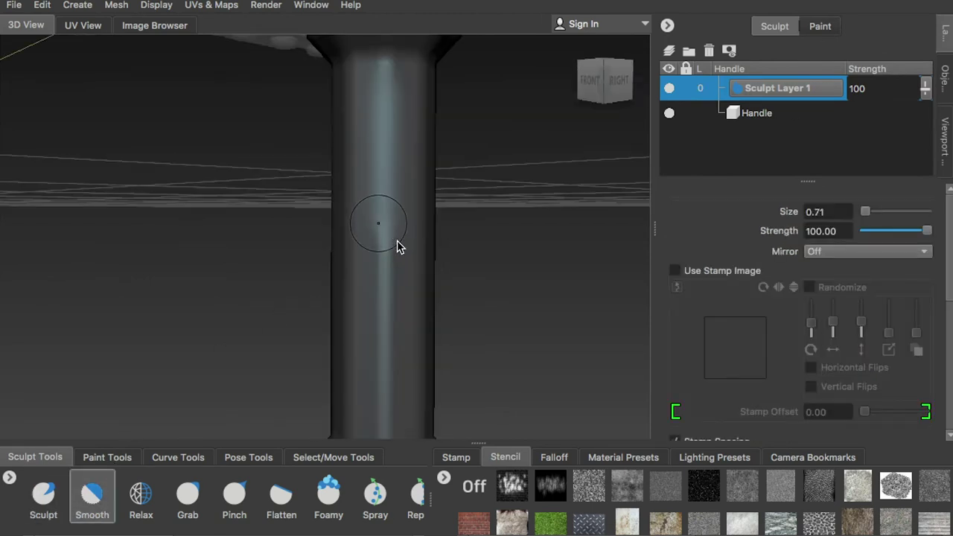
key(w)
alt+drag(396, 247, 370, 251)
mouse_move(338, 130)
mouse_down()
mouse_move(352, 249)
mouse_move(354, 140)
mouse_move(396, 260)
mouse_move(414, 193)
mouse_move(440, 224)
mouse_move(387, 171)
mouse_move(371, 212)
mouse_up()
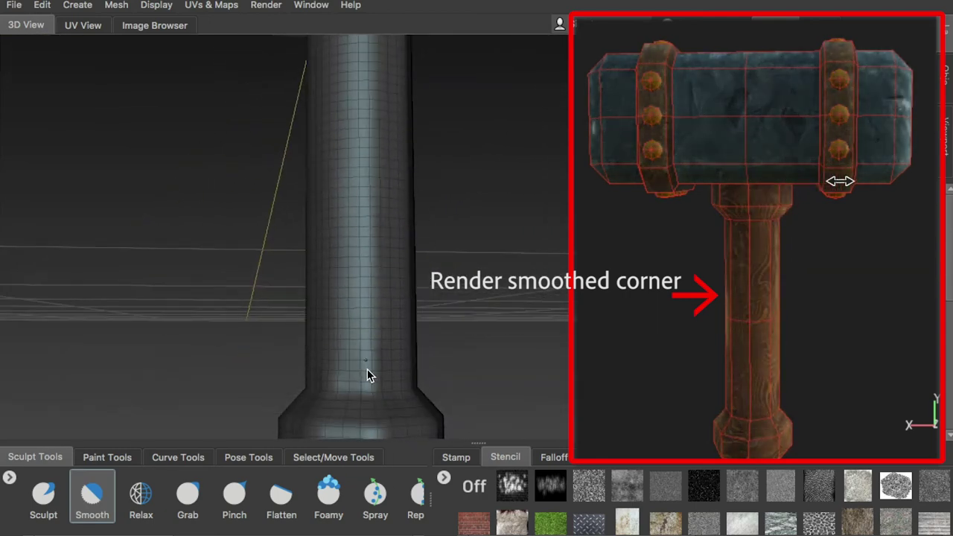
Step: Smooth the hard vertical edges along the front and right sides of the handle shaft
alt+drag(369, 335, 387, 254)
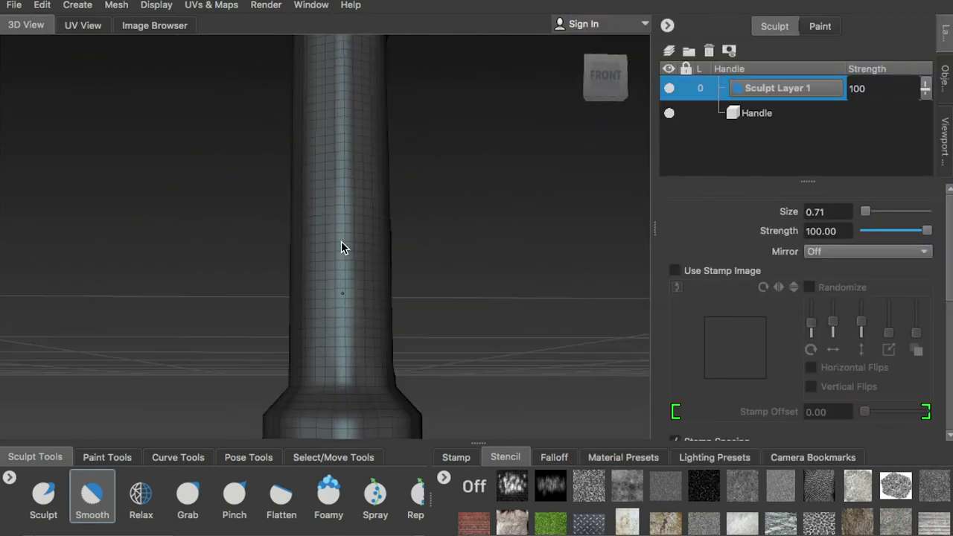
alt+drag(348, 359, 367, 117)
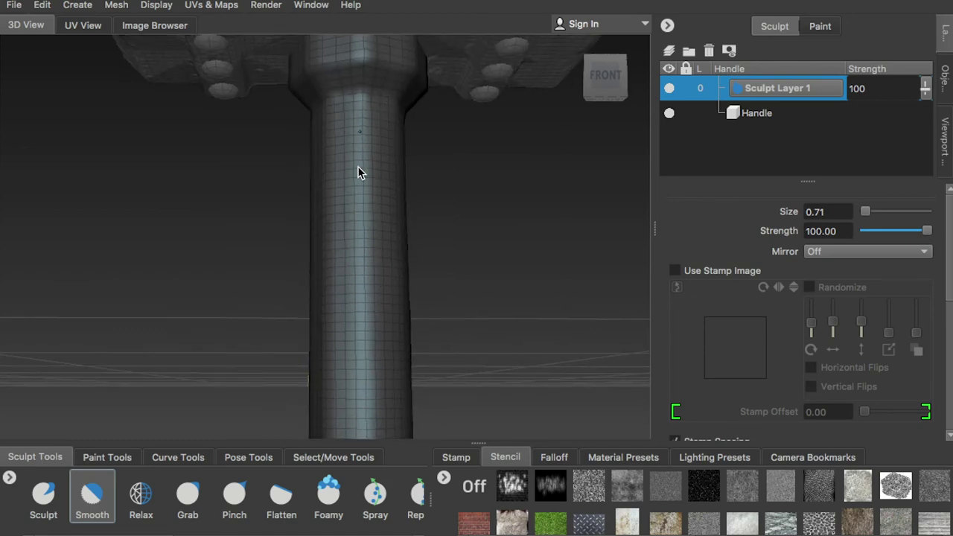
alt+drag(353, 301, 372, 178)
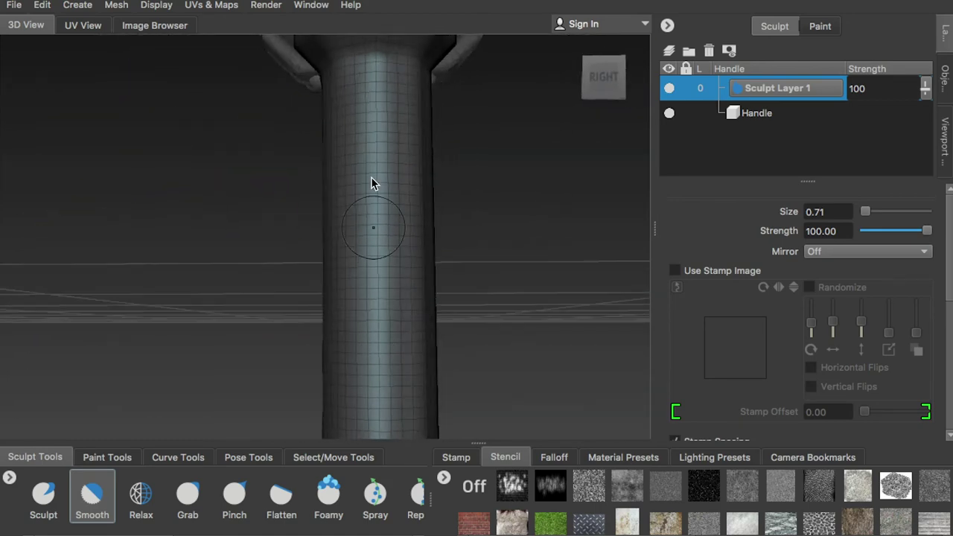
alt+drag(378, 243, 356, 178)
mouse_move(347, 390)
alt+mouse_down()
mouse_move(313, 209)
mouse_move(297, 279)
mouse_move(315, 227)
alt+mouse_up()
Step: Smooth the remaining vertical edges around the back and left of the shaft from the pommel to the collar
mouse_move(322, 264)
alt+mouse_down()
mouse_move(332, 326)
mouse_move(359, 305)
mouse_move(368, 318)
mouse_move(360, 325)
mouse_move(279, 253)
alt+mouse_up()
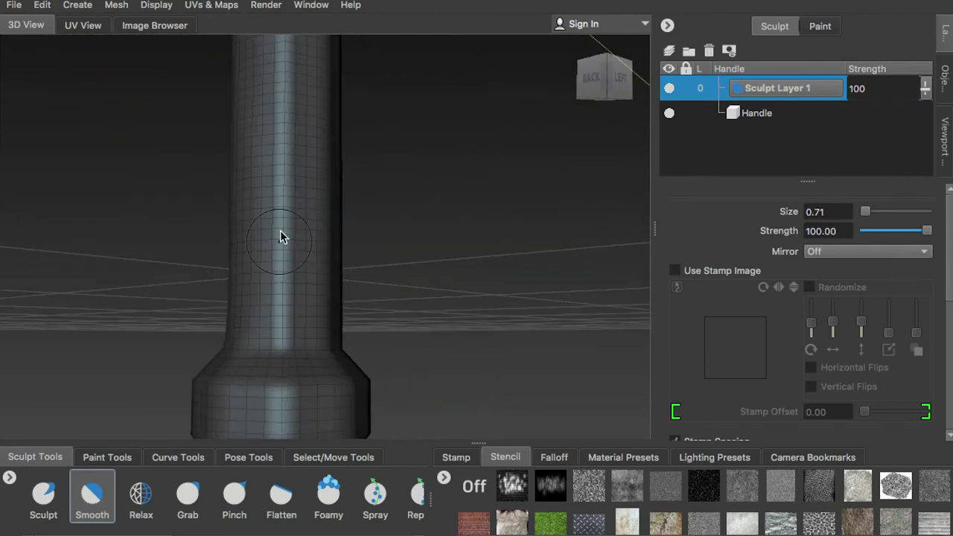
alt+drag(289, 285, 262, 205)
alt+drag(255, 318, 292, 339)
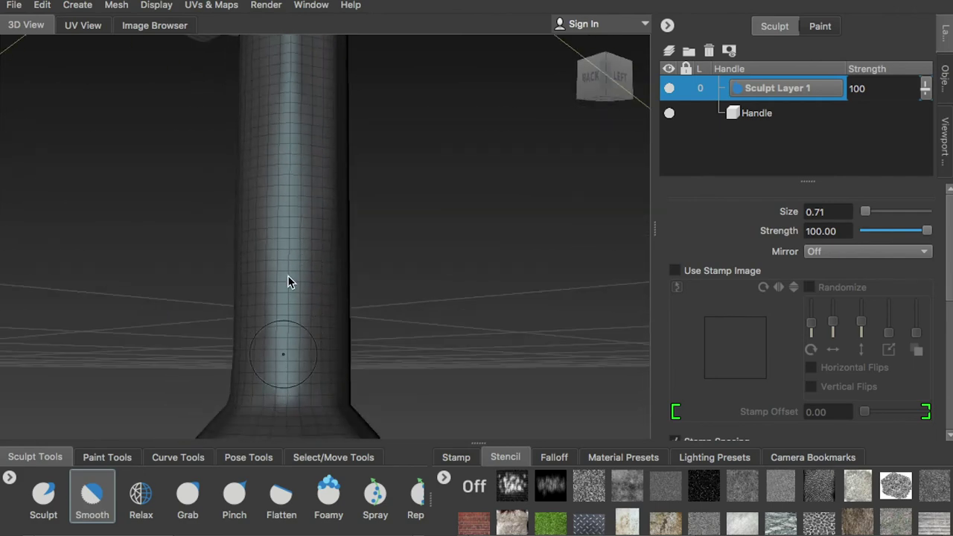
alt+drag(289, 380, 298, 150)
mouse_move(297, 184)
alt+mouse_down()
mouse_move(313, 348)
mouse_move(286, 144)
mouse_move(270, 258)
mouse_move(313, 273)
mouse_move(294, 365)
mouse_move(323, 209)
mouse_move(266, 271)
mouse_move(289, 356)
mouse_move(272, 163)
mouse_move(316, 216)
mouse_move(346, 192)
alt+mouse_up()
mouse_move(313, 243)
alt+mouse_down()
mouse_move(349, 228)
mouse_move(287, 264)
mouse_move(315, 215)
mouse_move(363, 258)
mouse_move(299, 254)
mouse_move(324, 298)
mouse_move(305, 285)
mouse_move(275, 347)
mouse_move(311, 347)
mouse_move(315, 330)
mouse_move(242, 230)
mouse_move(381, 287)
mouse_move(355, 270)
mouse_move(394, 262)
mouse_move(334, 202)
mouse_move(236, 212)
mouse_move(111, 202)
mouse_move(303, 214)
mouse_move(291, 211)
mouse_move(389, 181)
mouse_move(251, 176)
mouse_move(283, 185)
alt+mouse_up()
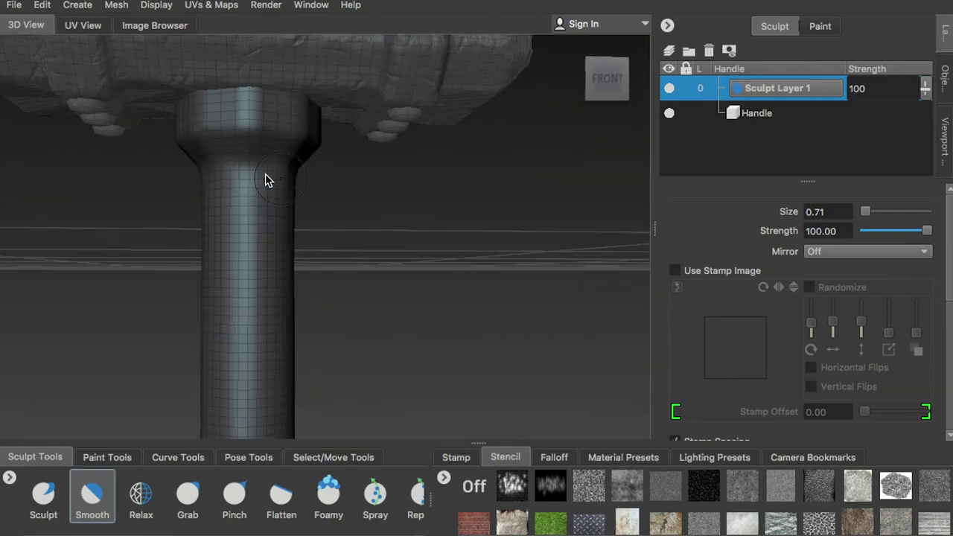
Step: Raise the handle's subdivision to level 4 and add a second sculpt layer for carving with the Knife tool
alt+drag(217, 184, 212, 231)
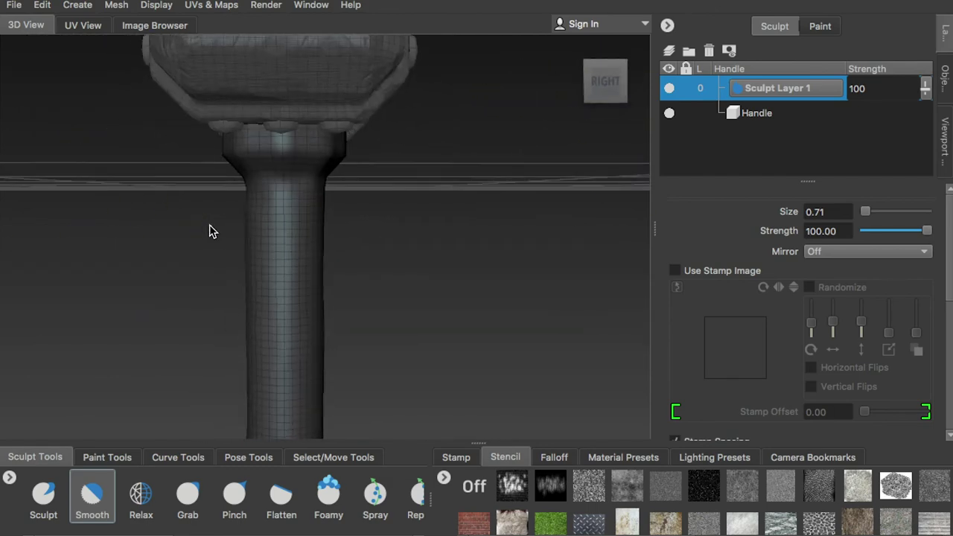
alt+drag(311, 199, 355, 241)
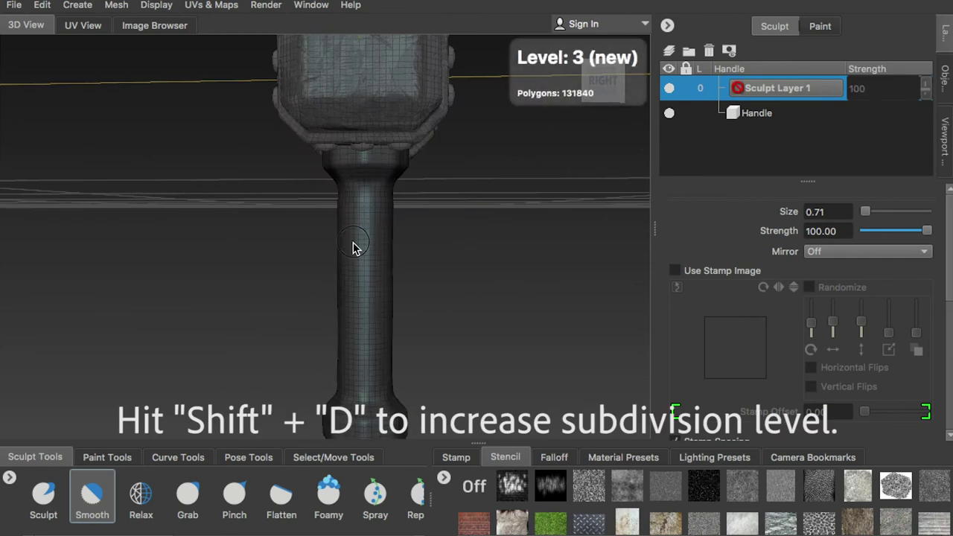
alt+drag(313, 268, 499, 253)
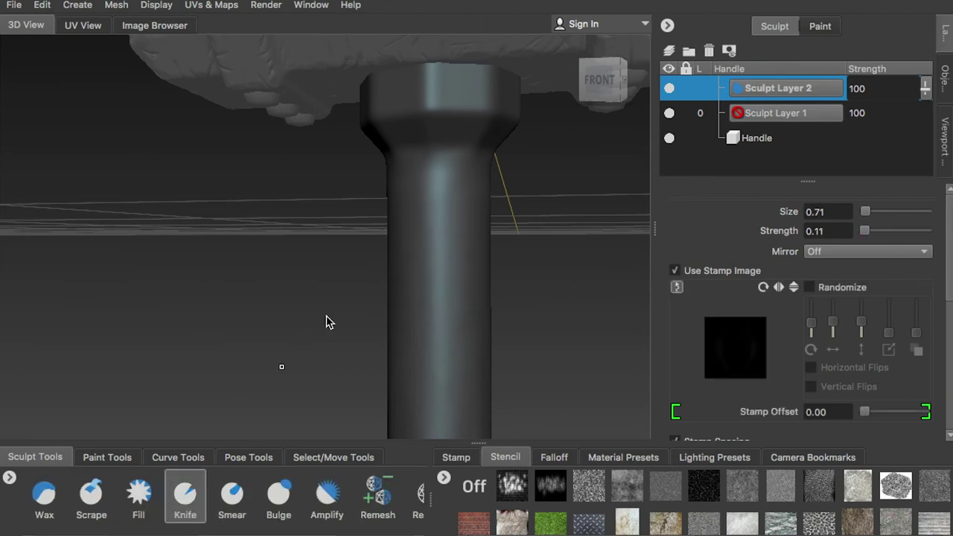
alt+right_drag(327, 315, 474, 159)
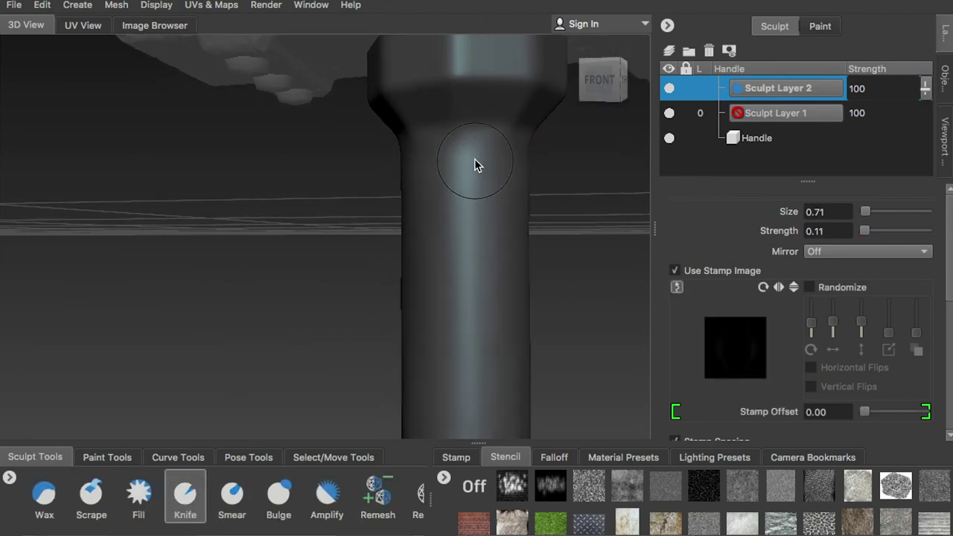
Step: Carve long vertical wood-grain grooves with the Knife tool down the front and front-right of the shaft
alt+middle_drag(467, 202, 438, 163)
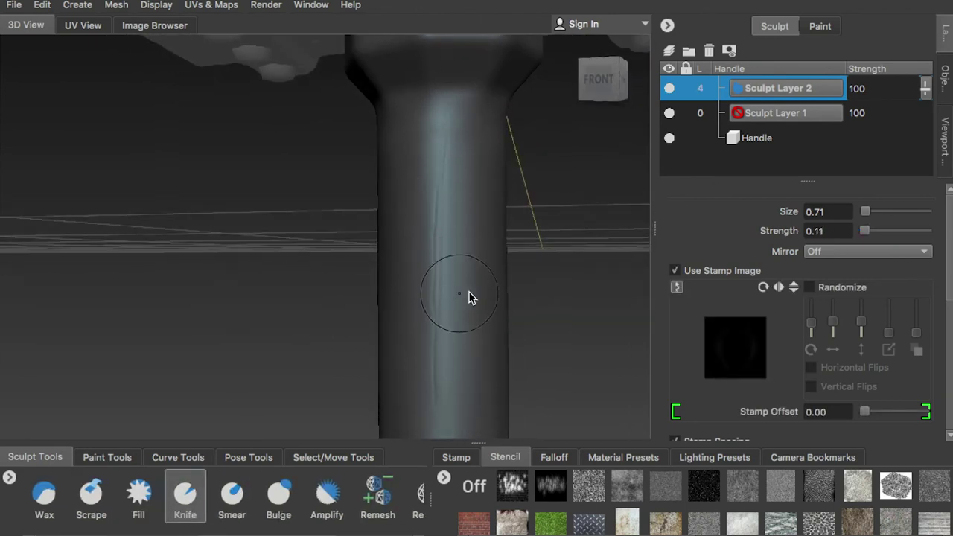
alt+drag(470, 296, 447, 119)
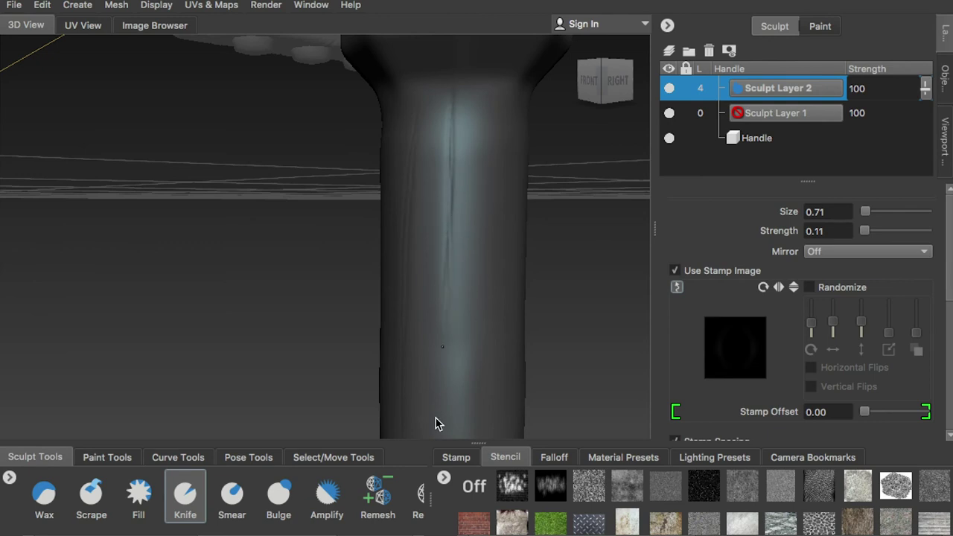
alt+middle_drag(452, 312, 368, 234)
mouse_move(368, 234)
alt+right_down()
mouse_move(347, 223)
mouse_move(404, 216)
alt+right_up()
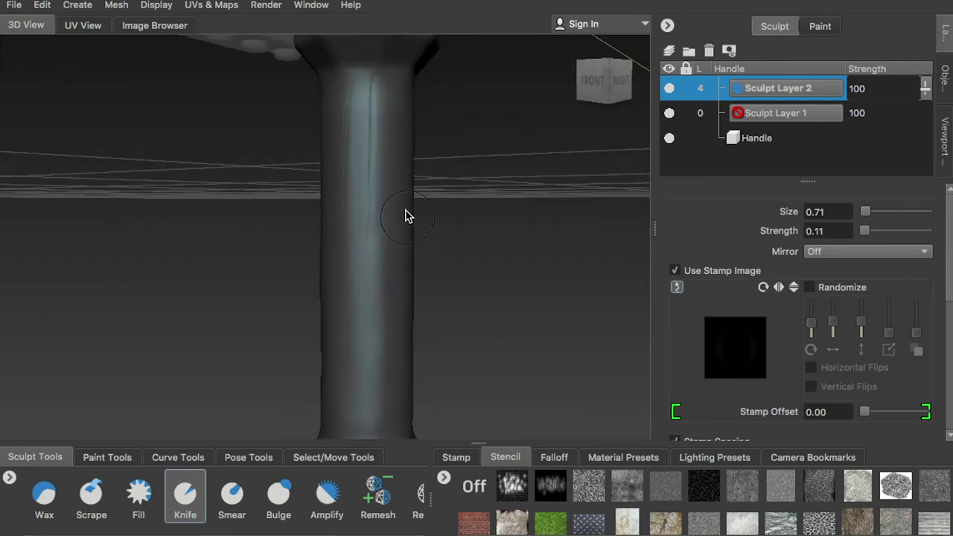
mouse_move(404, 216)
alt+mouse_down()
mouse_move(400, 291)
mouse_move(377, 247)
mouse_move(385, 147)
mouse_move(398, 198)
mouse_move(358, 254)
alt+mouse_up()
alt+drag(373, 306, 423, 238)
Step: Cut vertical grain lines into the shaft's right side below the collar, continuing around to the back
alt+right_drag(436, 231, 362, 261)
alt+drag(362, 261, 318, 252)
alt+right_drag(319, 251, 354, 241)
alt+middle_drag(355, 241, 365, 282)
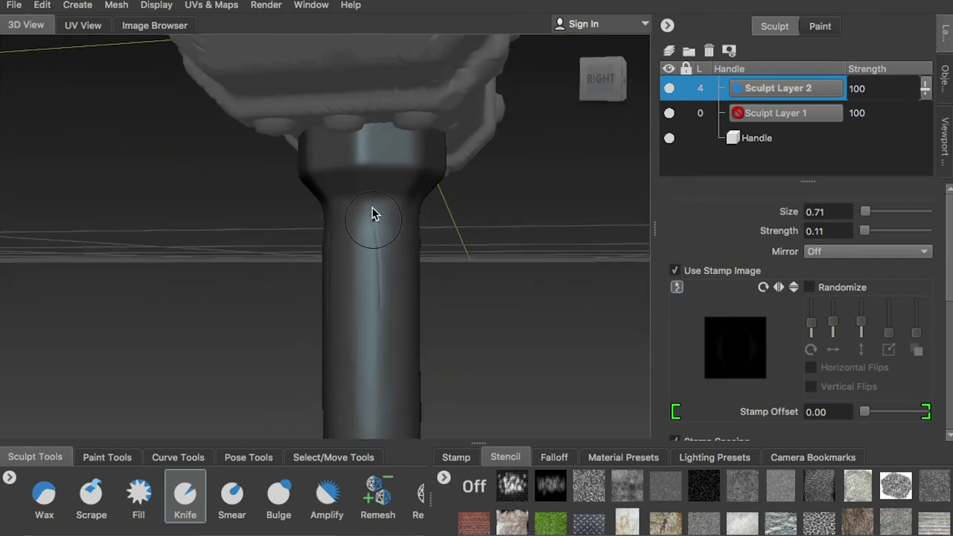
mouse_move(380, 341)
alt+mouse_down()
mouse_move(326, 239)
mouse_move(312, 173)
mouse_move(336, 268)
mouse_move(473, 305)
mouse_move(293, 345)
mouse_move(304, 341)
mouse_move(311, 238)
alt+mouse_up()
scroll(325, 326, up, 3)
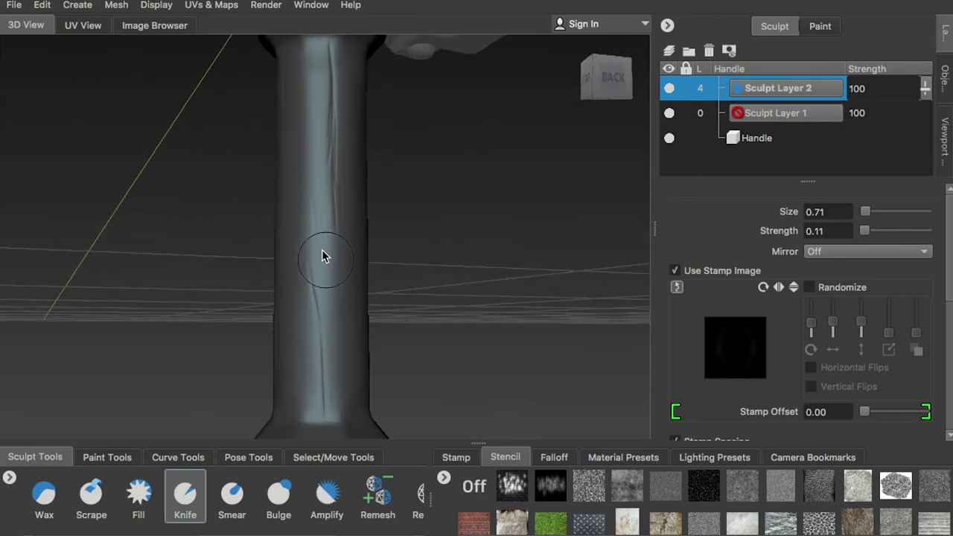
Step: Extend the knife-cut grain lines along the back of the shaft and onto its left side
alt+middle_drag(340, 335, 342, 292)
alt+drag(342, 292, 309, 408)
scroll(328, 295, down, 5)
scroll(342, 274, up, 5)
alt+right_drag(306, 402, 317, 317)
alt+drag(317, 316, 269, 352)
alt+right_drag(274, 296, 279, 283)
alt+drag(278, 283, 211, 281)
alt+right_drag(210, 281, 290, 278)
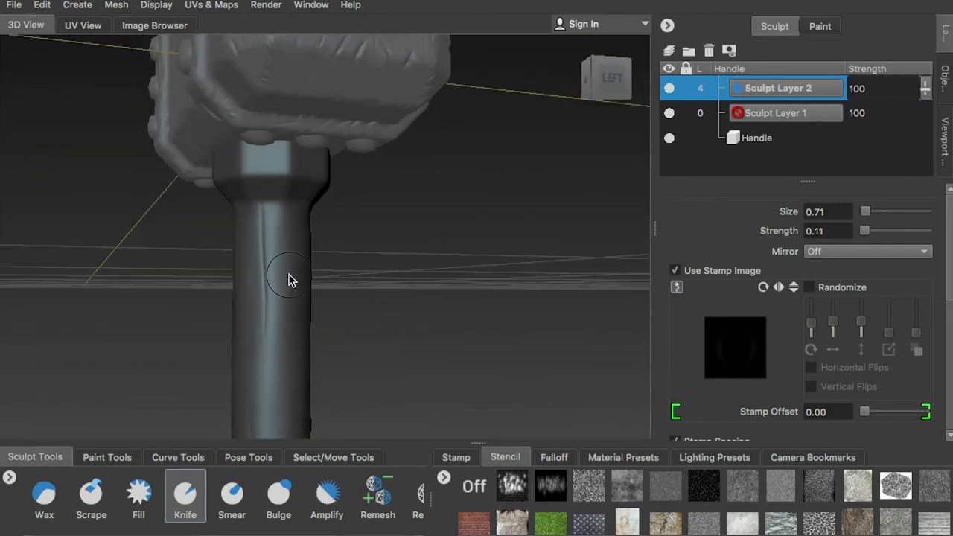
Step: Carve vertical grooves into the shaft's front-left side, just above the pommel and running down from the collar
alt+drag(289, 279, 283, 234)
alt+right_drag(283, 234, 336, 327)
alt+drag(359, 387, 346, 364)
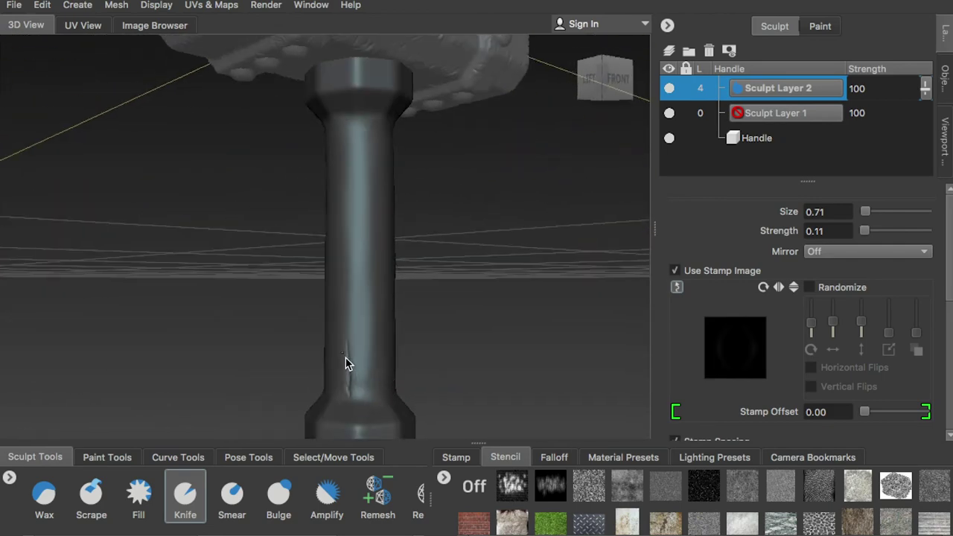
alt+drag(375, 393, 374, 365)
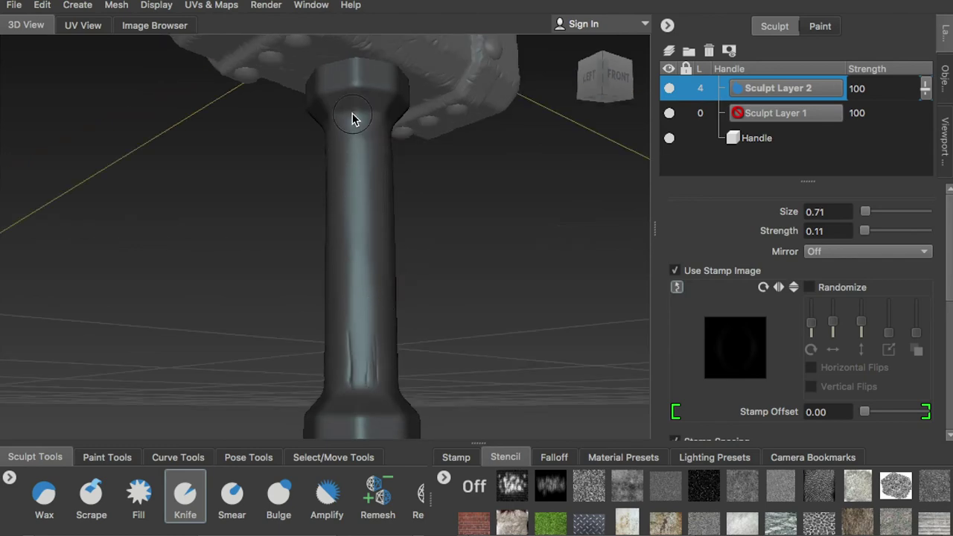
drag(352, 118, 356, 226)
alt+drag(356, 227, 376, 253)
alt+drag(348, 183, 364, 128)
alt+drag(456, 210, 262, 245)
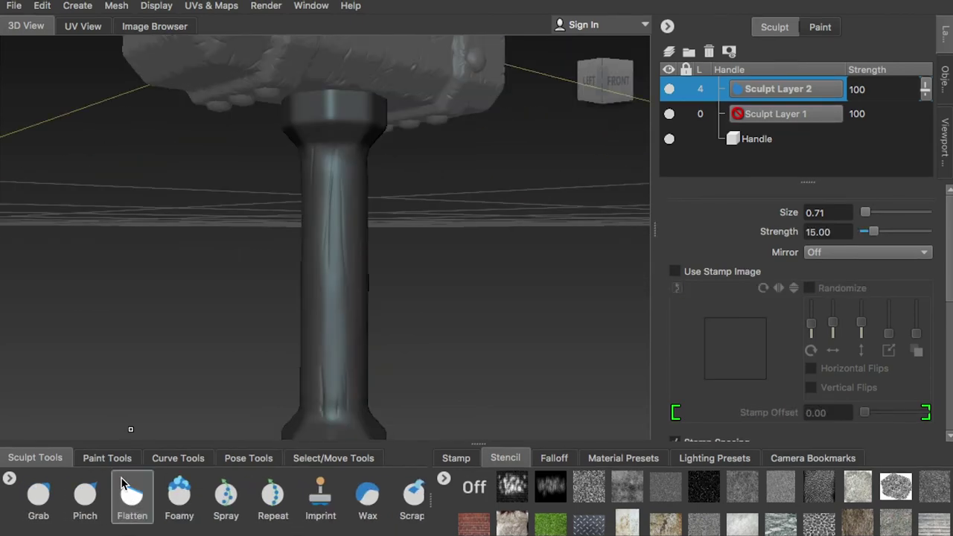
Step: Flatten the edges of the handle's upper collar, just below the hammer head, with the Flatten tool
alt+middle_drag(235, 192, 265, 244)
alt+right_drag(265, 245, 278, 242)
alt+drag(278, 243, 320, 212)
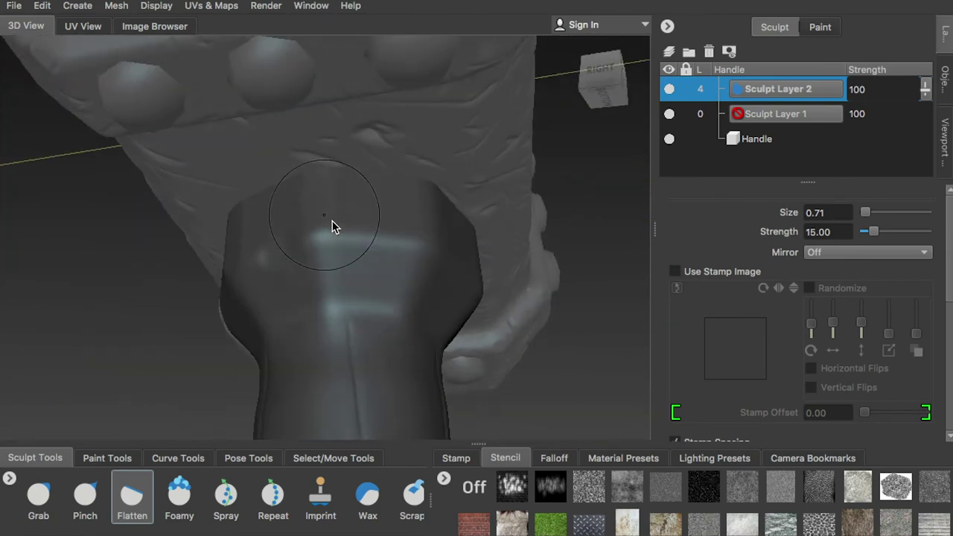
mouse_move(361, 268)
alt+mouse_down()
mouse_move(353, 261)
mouse_move(380, 207)
mouse_move(351, 270)
mouse_move(388, 218)
mouse_move(452, 204)
mouse_move(338, 226)
mouse_move(292, 201)
mouse_move(307, 154)
mouse_move(306, 211)
mouse_move(362, 257)
mouse_move(328, 154)
mouse_move(360, 279)
mouse_move(420, 300)
mouse_move(418, 322)
mouse_move(360, 321)
mouse_move(409, 347)
mouse_move(370, 360)
mouse_move(436, 338)
mouse_move(361, 312)
mouse_move(319, 260)
mouse_move(348, 241)
mouse_move(382, 285)
mouse_move(365, 266)
mouse_move(313, 292)
mouse_move(340, 295)
mouse_move(314, 303)
mouse_move(330, 326)
mouse_move(283, 296)
mouse_move(265, 252)
mouse_move(309, 293)
mouse_move(233, 347)
mouse_move(395, 361)
mouse_move(358, 319)
mouse_move(320, 321)
mouse_move(311, 353)
mouse_move(297, 279)
mouse_move(362, 287)
mouse_move(377, 305)
alt+mouse_up()
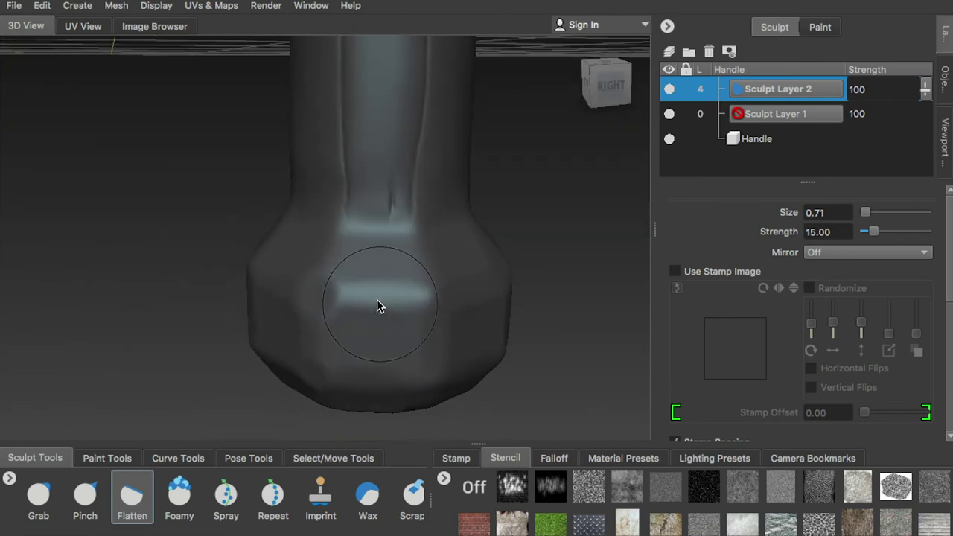
Step: Wear down the facet edges around the handle's pommel with the Flatten tool at strength 15
alt+right_drag(438, 300, 335, 260)
alt+drag(336, 260, 260, 236)
mouse_move(278, 270)
alt+mouse_down()
mouse_move(358, 256)
mouse_move(396, 272)
mouse_move(491, 207)
mouse_move(300, 301)
mouse_move(257, 298)
mouse_move(329, 335)
mouse_move(362, 323)
mouse_move(368, 305)
mouse_move(394, 305)
mouse_move(355, 266)
mouse_move(314, 283)
mouse_move(296, 322)
alt+mouse_up()
alt+drag(358, 339, 369, 318)
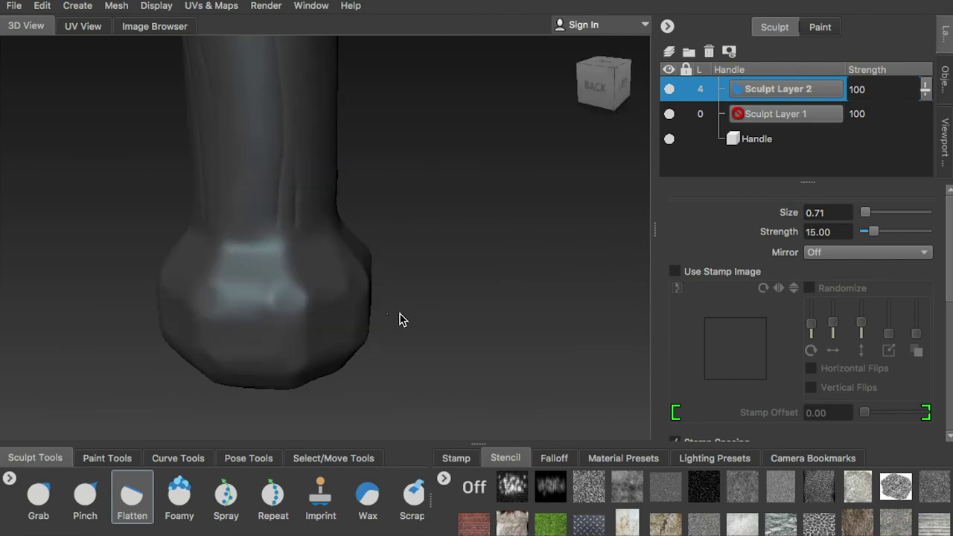
alt+drag(316, 287, 240, 207)
Step: Cut fine scratches around the handle's upper collar with the Knife tool at strength 0.11
alt+drag(356, 237, 332, 239)
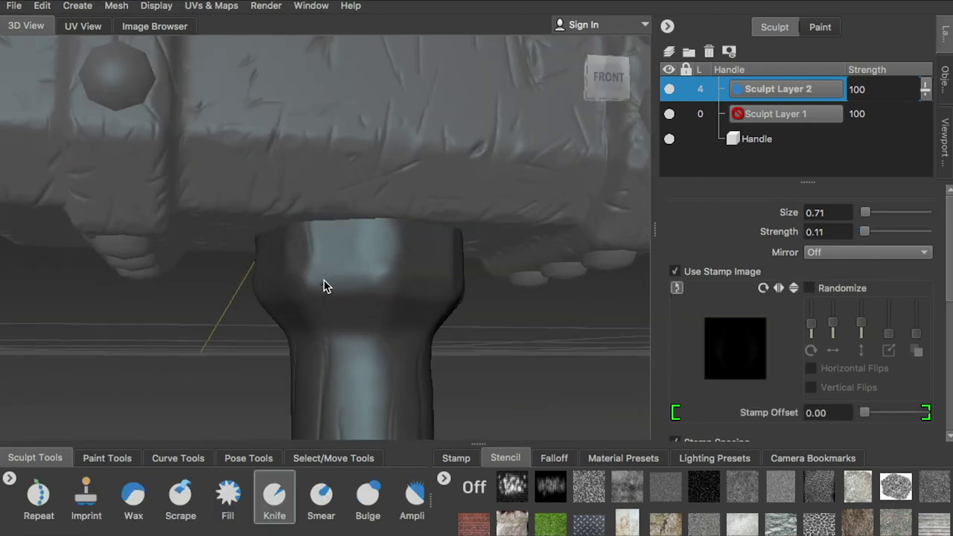
mouse_move(324, 280)
alt+mouse_down()
mouse_move(407, 234)
mouse_move(406, 266)
mouse_move(430, 280)
mouse_move(376, 265)
mouse_move(431, 228)
mouse_move(422, 253)
alt+mouse_up()
alt+drag(422, 287, 243, 235)
mouse_move(285, 201)
alt+mouse_down()
mouse_move(296, 260)
mouse_move(228, 221)
mouse_move(270, 262)
mouse_move(308, 243)
mouse_move(278, 271)
mouse_move(251, 226)
mouse_move(320, 249)
mouse_move(245, 264)
mouse_move(308, 298)
mouse_move(392, 238)
mouse_move(347, 255)
mouse_move(78, 194)
mouse_move(340, 240)
mouse_move(324, 228)
mouse_move(318, 246)
mouse_move(280, 255)
mouse_move(362, 249)
mouse_move(327, 255)
mouse_move(366, 266)
mouse_move(202, 279)
mouse_move(229, 290)
mouse_move(187, 319)
mouse_move(291, 298)
mouse_move(365, 298)
mouse_move(365, 332)
mouse_move(315, 297)
mouse_move(358, 260)
mouse_move(367, 277)
alt+mouse_up()
alt+right_drag(361, 299, 301, 279)
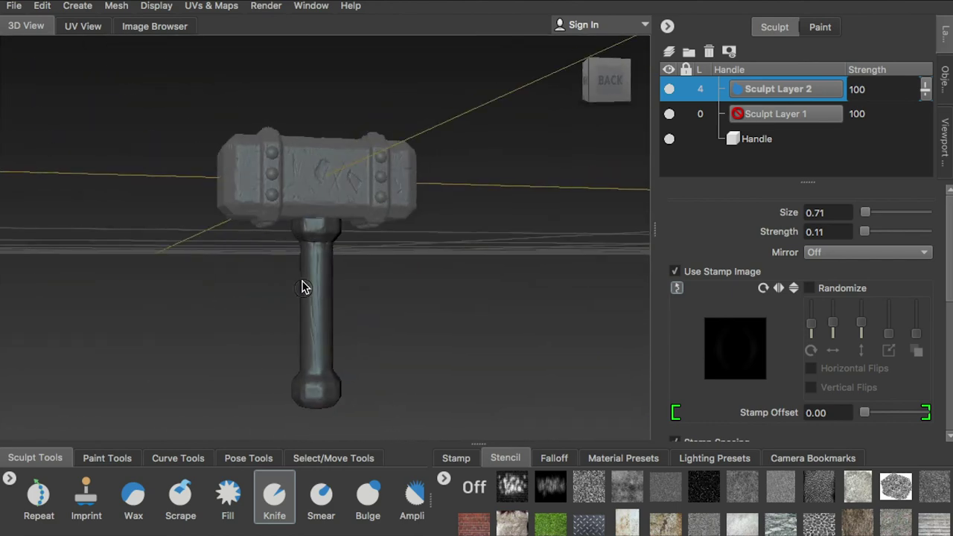
Step: Carve irregular scratches and cracks into the pommel's facets all the way around with the Knife tool
alt+middle_drag(301, 279, 301, 171)
alt+right_drag(301, 171, 341, 293)
alt+drag(340, 294, 311, 295)
alt+drag(363, 327, 343, 310)
alt+drag(425, 300, 350, 253)
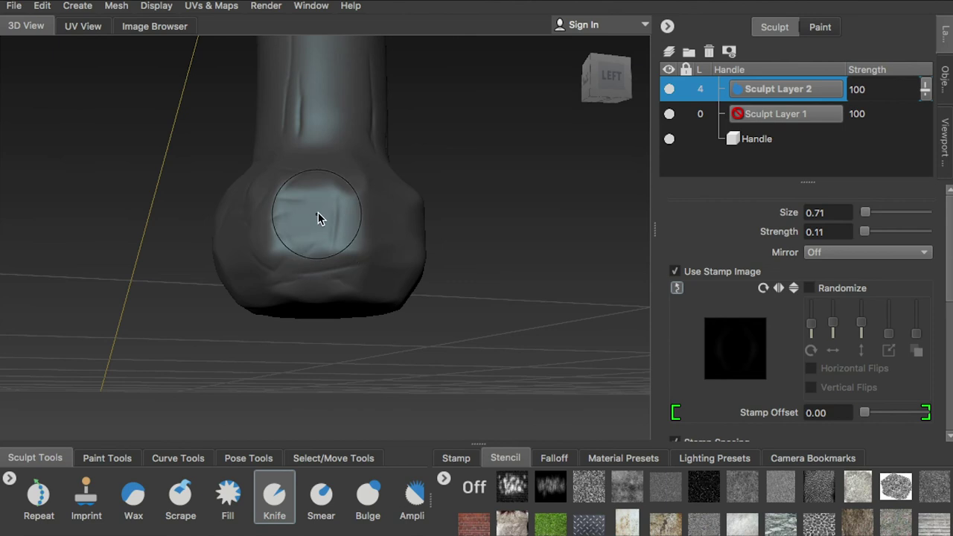
alt+drag(360, 267, 339, 243)
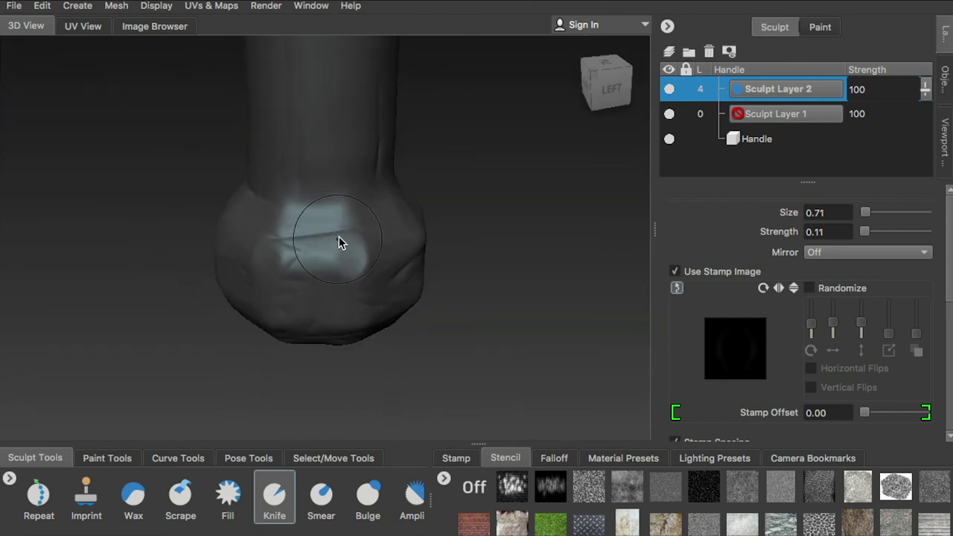
alt+drag(389, 259, 333, 224)
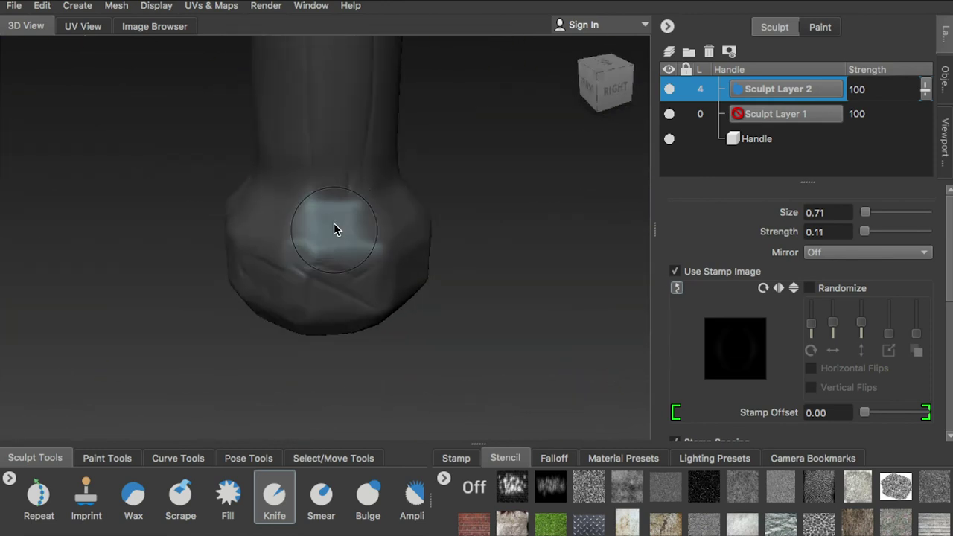
mouse_move(419, 250)
alt+mouse_down()
mouse_move(362, 259)
mouse_move(355, 230)
mouse_move(343, 245)
mouse_move(371, 256)
mouse_move(330, 285)
mouse_move(353, 261)
mouse_move(315, 206)
mouse_move(362, 234)
mouse_move(335, 239)
mouse_move(358, 270)
alt+mouse_up()
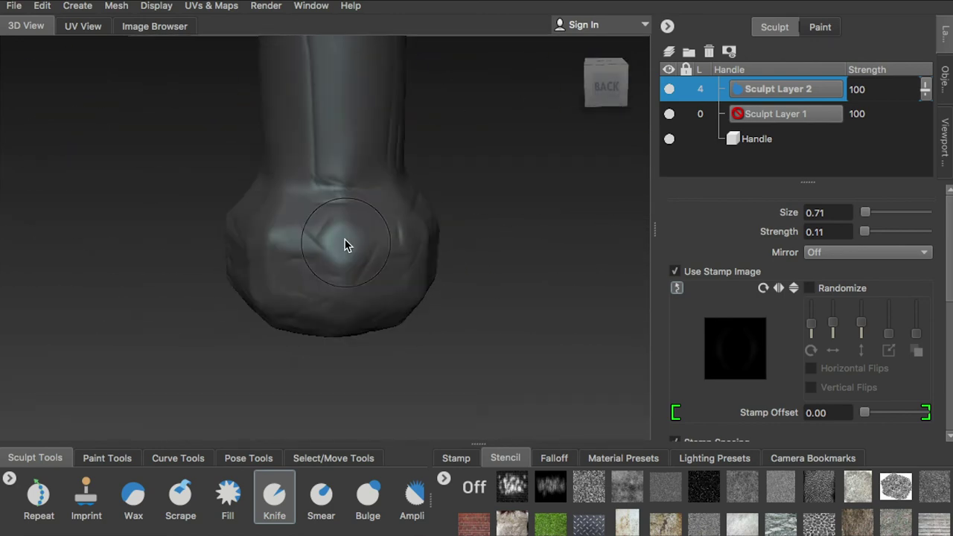
alt+drag(356, 216, 324, 179)
Step: Alternate between the Flatten and Knife tools to finish the handle's surface detail
alt+drag(348, 146, 584, 186)
scroll(153, 530, left, 1)
click(127, 497)
scroll(99, 497, right, 2)
scroll(149, 498, right, 3)
click(238, 497)
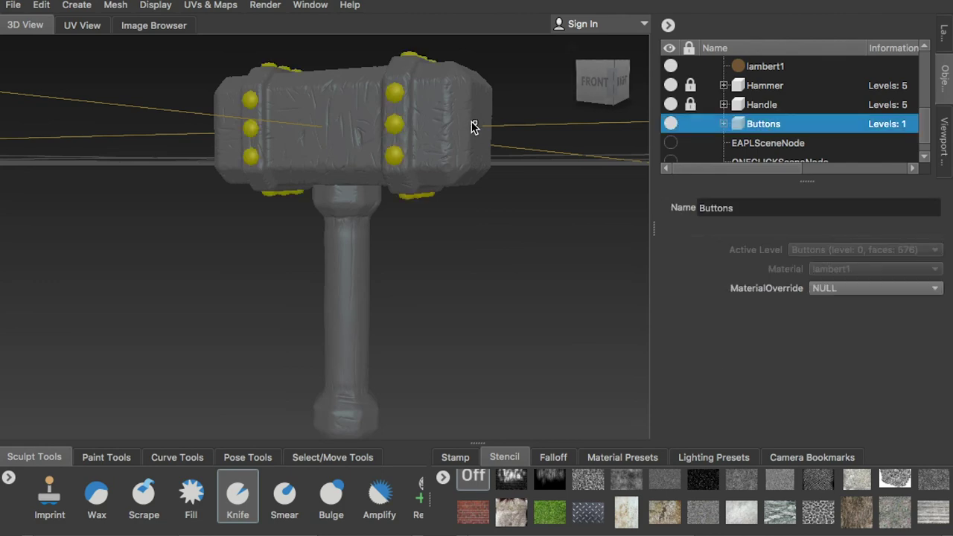
Step: Display the wireframe on the hammer and subdivide the Buttons mesh up to six levels
key(w)
alt+right_drag(456, 139, 487, 151)
alt+middle_drag(487, 151, 460, 191)
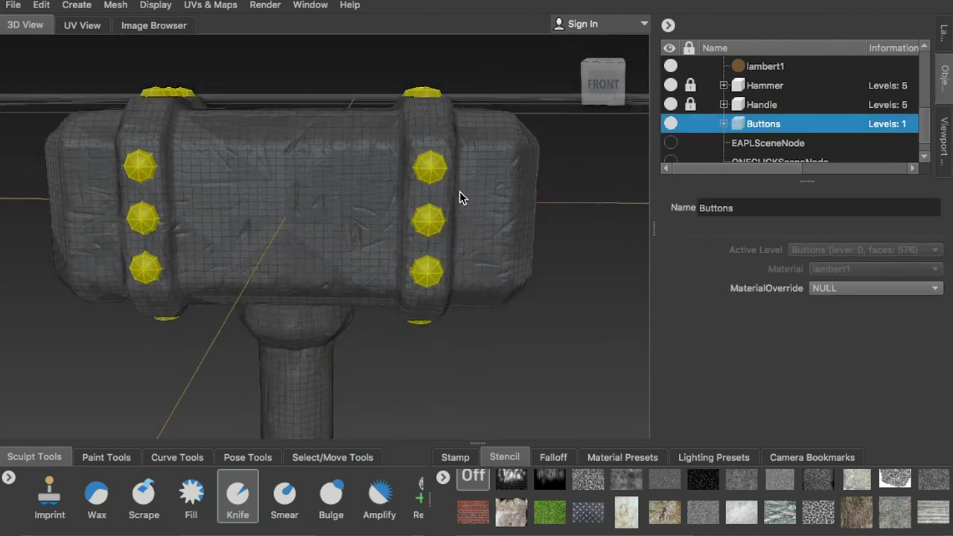
alt+drag(460, 192, 443, 183)
key(shift+d)
key(shift+d)
key(shift+d)
key(shift+d)
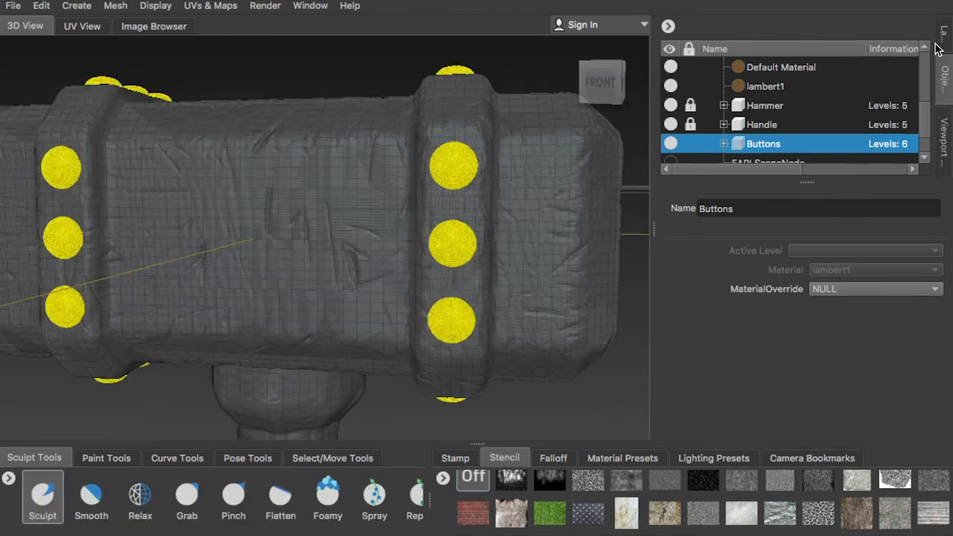
Step: Select lambert1 to clear the Buttons highlight, and ready the Sculpt tool on the Buttons mesh's Sculpt Layer 1
click(945, 36)
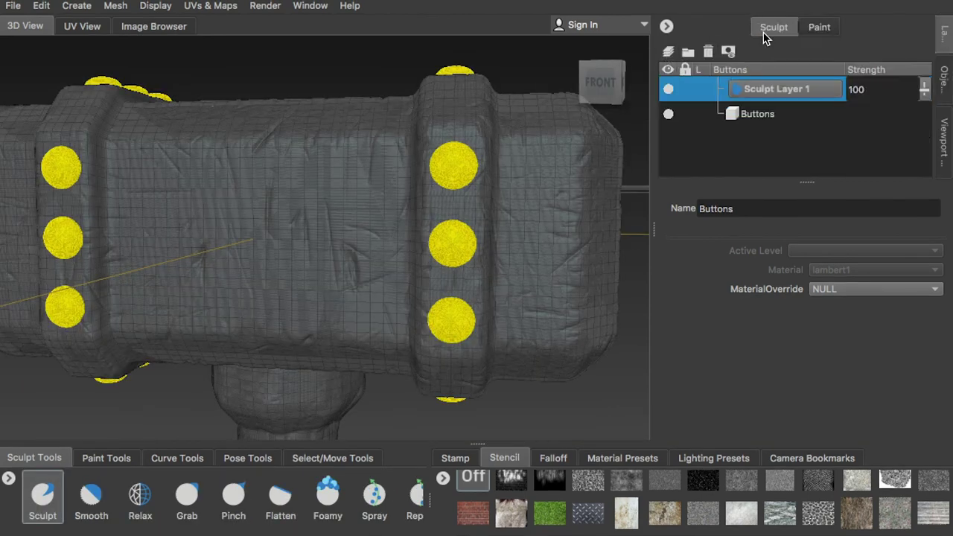
click(945, 74)
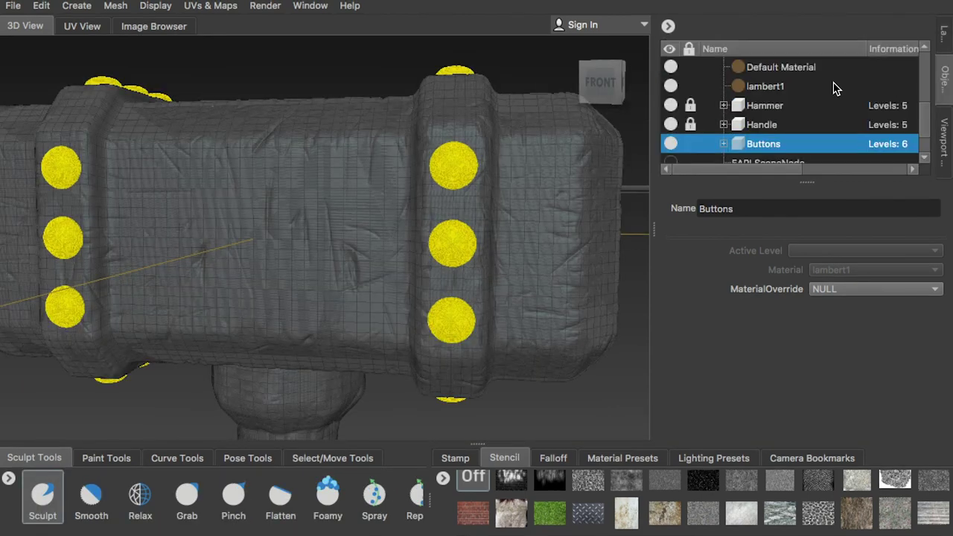
click(764, 87)
click(945, 36)
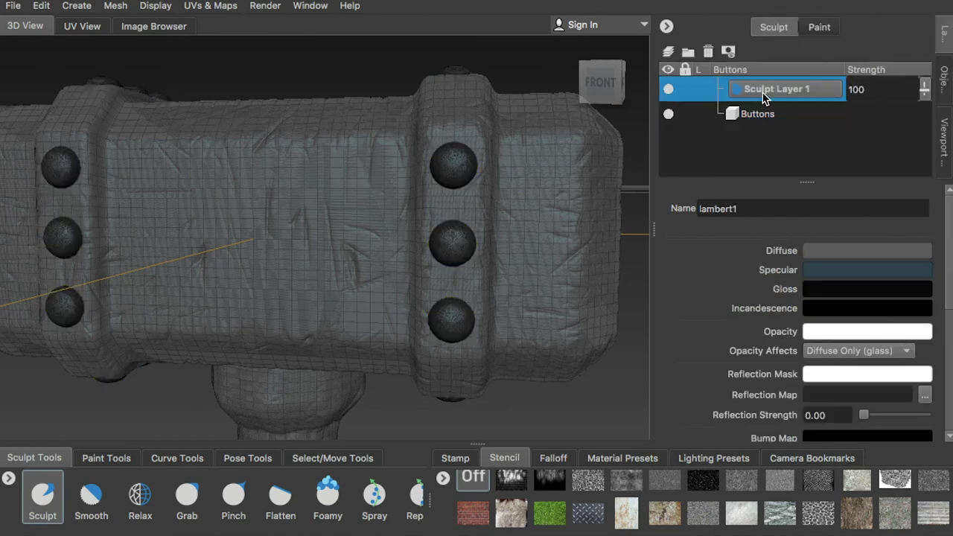
click(43, 498)
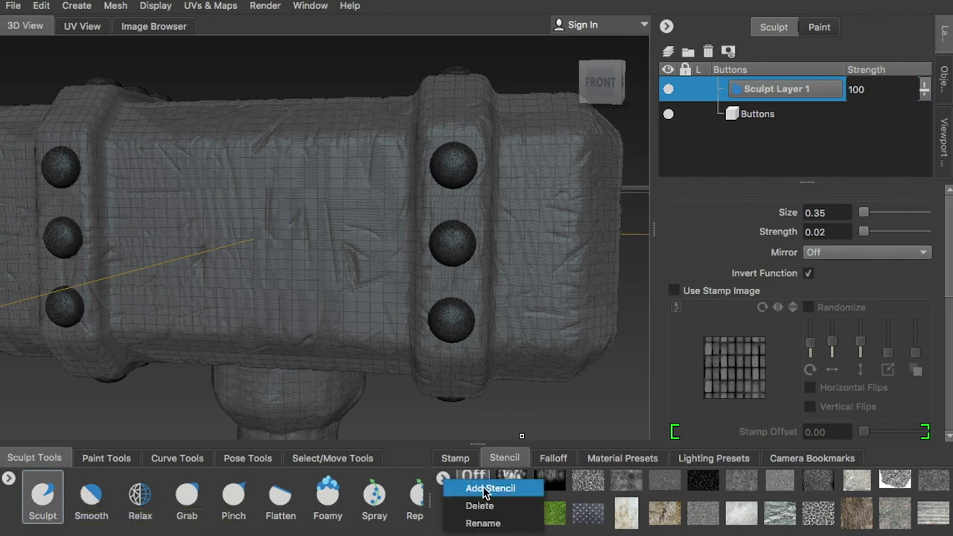
Step: Add Rusty Ref1.jpg from the Texture Ref folder as a stencil and activate the rust stencil
click(489, 489)
click(487, 119)
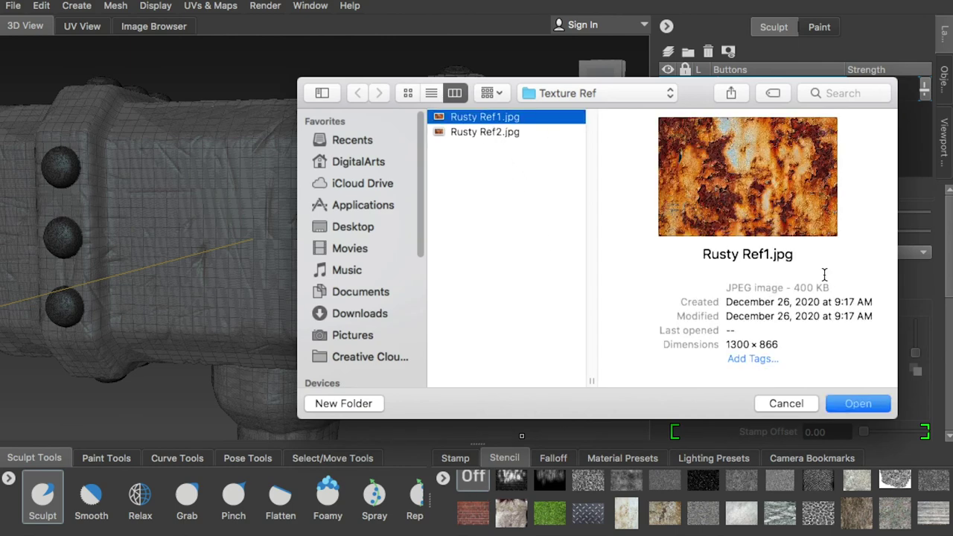
click(857, 404)
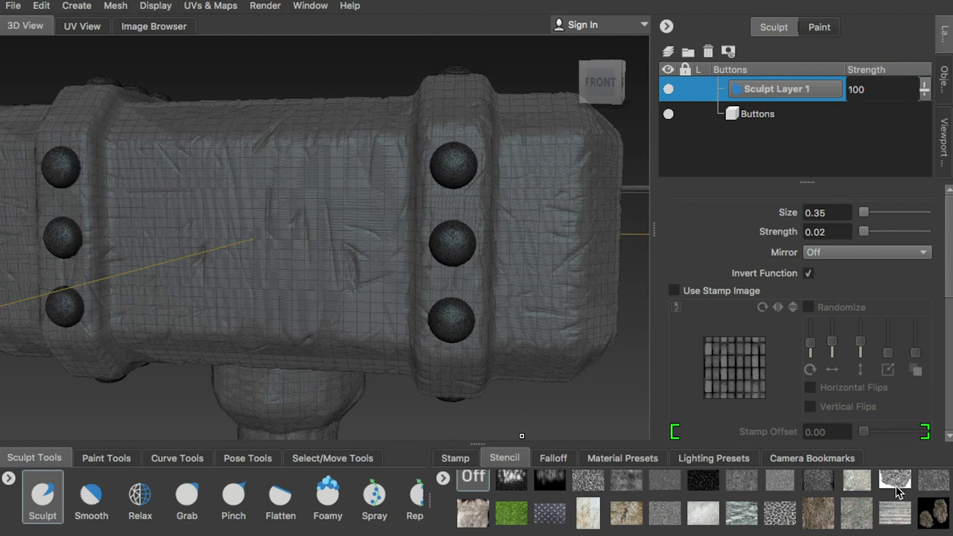
scroll(581, 522, down, 3)
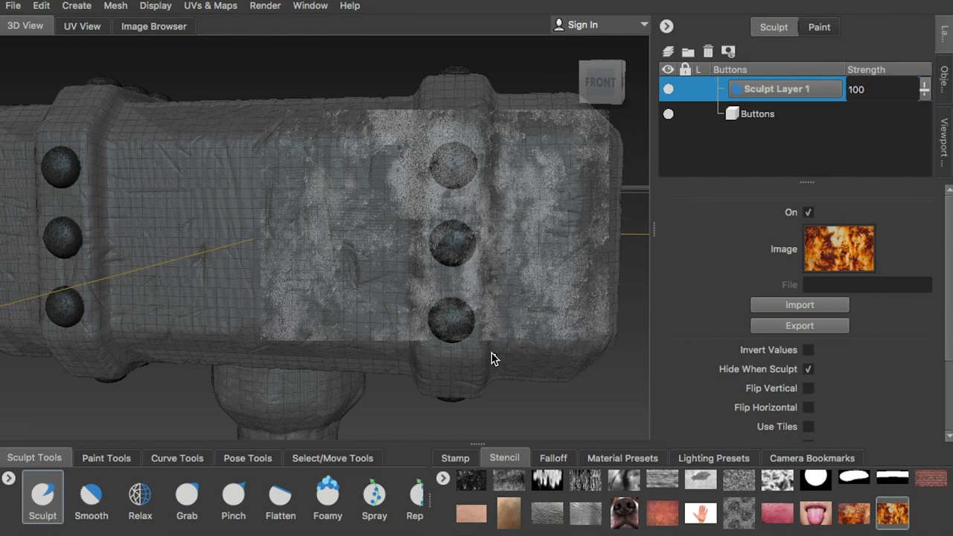
Step: Scale down the rust stencil and place it over the top button on the head's right band, ready for the Sculpt tool
alt+drag(414, 348, 369, 329)
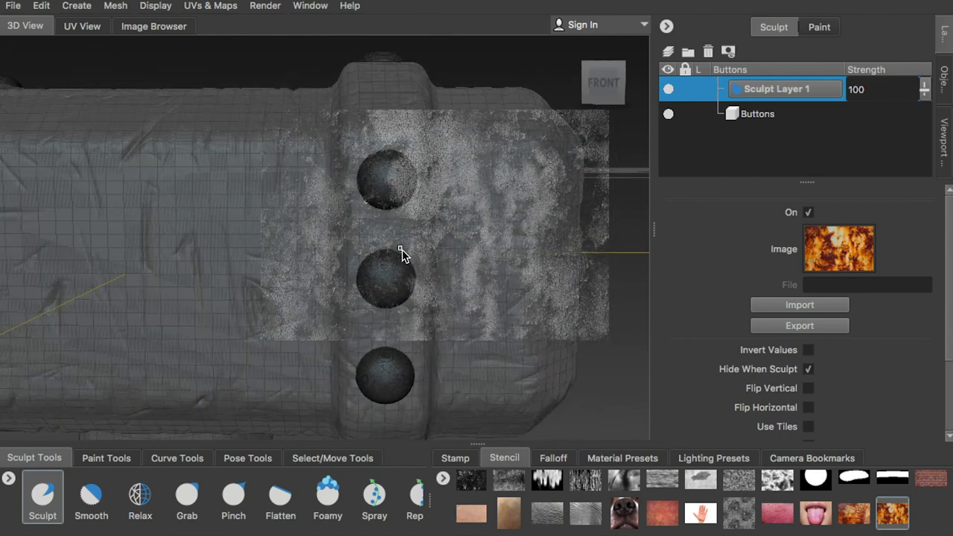
mouse_move(401, 253)
alt+mouse_down()
mouse_move(428, 266)
mouse_move(402, 269)
alt+mouse_up()
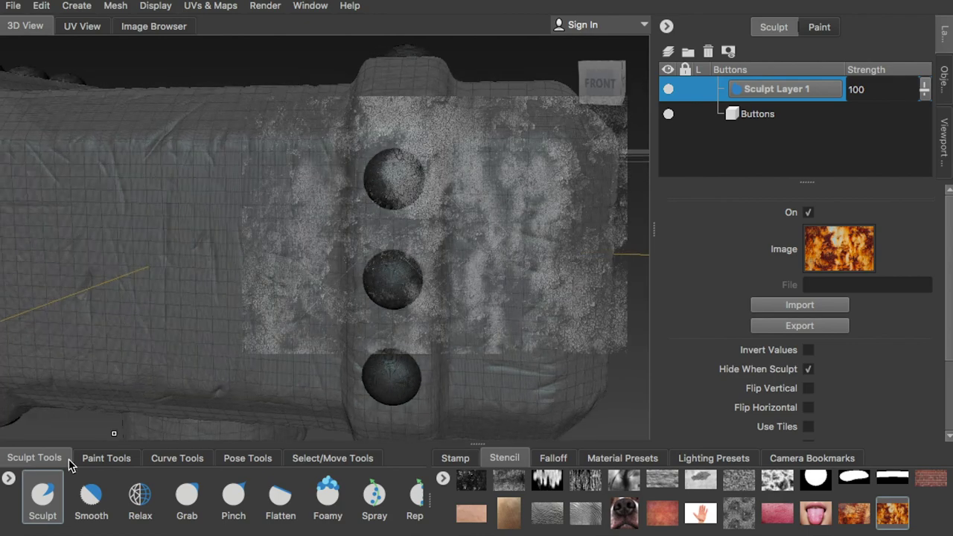
key(q)
key(q)
scroll(410, 306, up, 3)
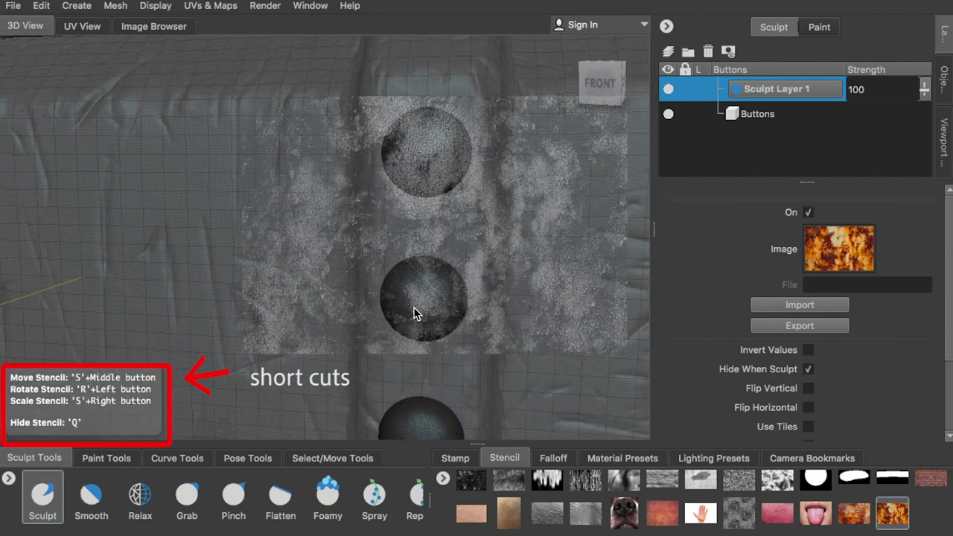
alt+drag(413, 307, 393, 299)
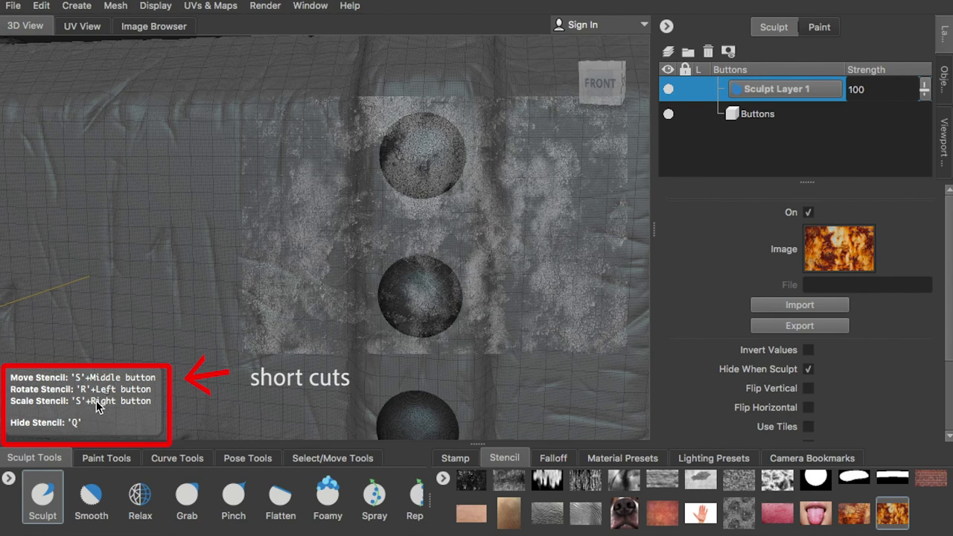
click(45, 505)
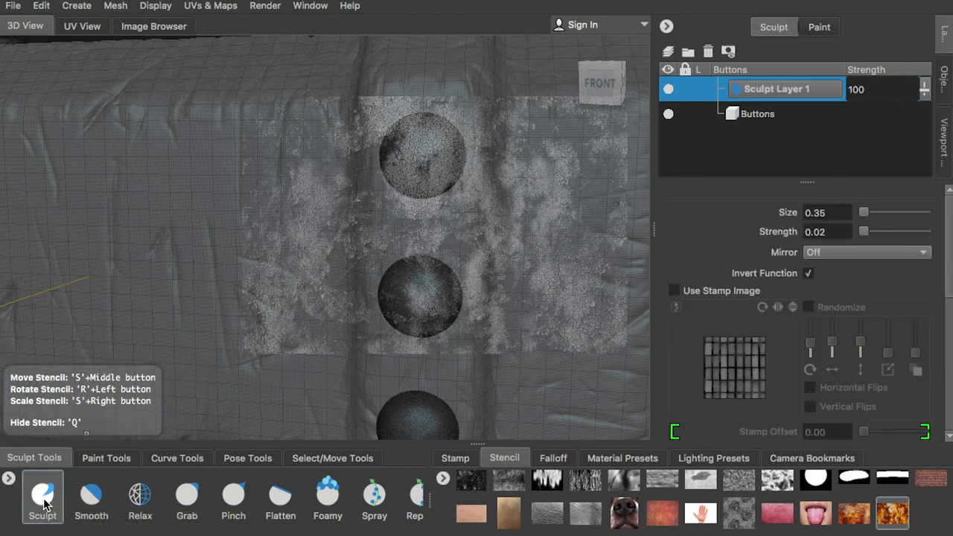
right_drag(391, 229, 354, 199)
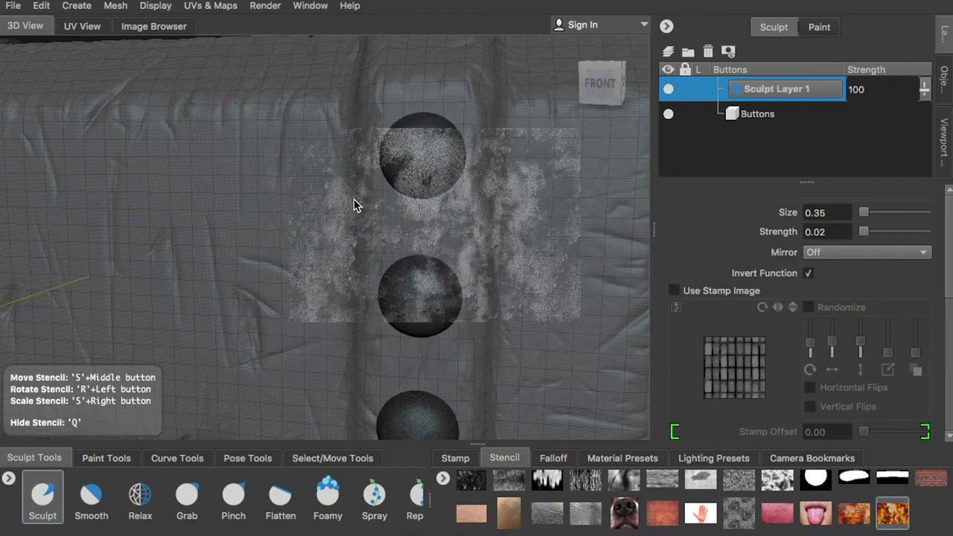
alt+middle_drag(415, 179, 411, 209)
alt+right_drag(411, 209, 454, 239)
alt+drag(455, 239, 468, 232)
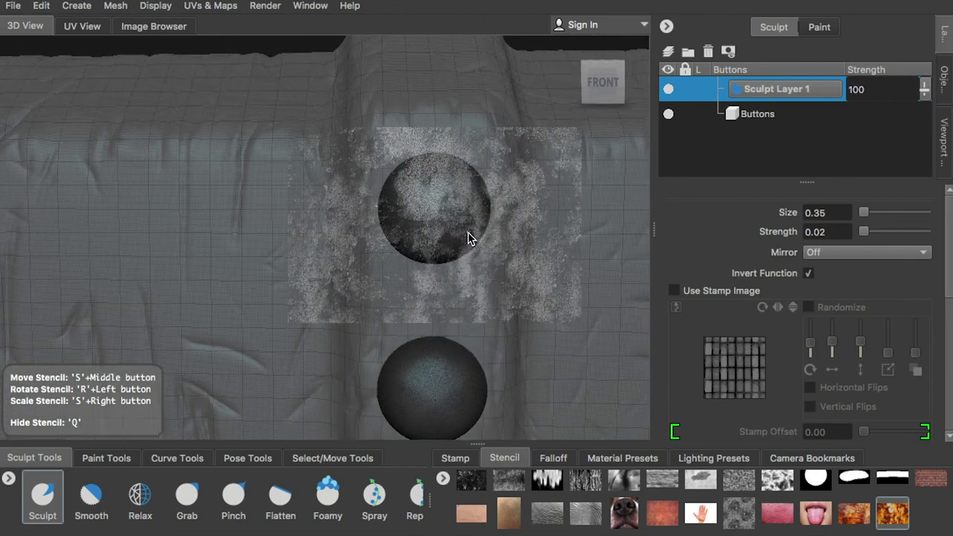
middle_drag(437, 217, 475, 218)
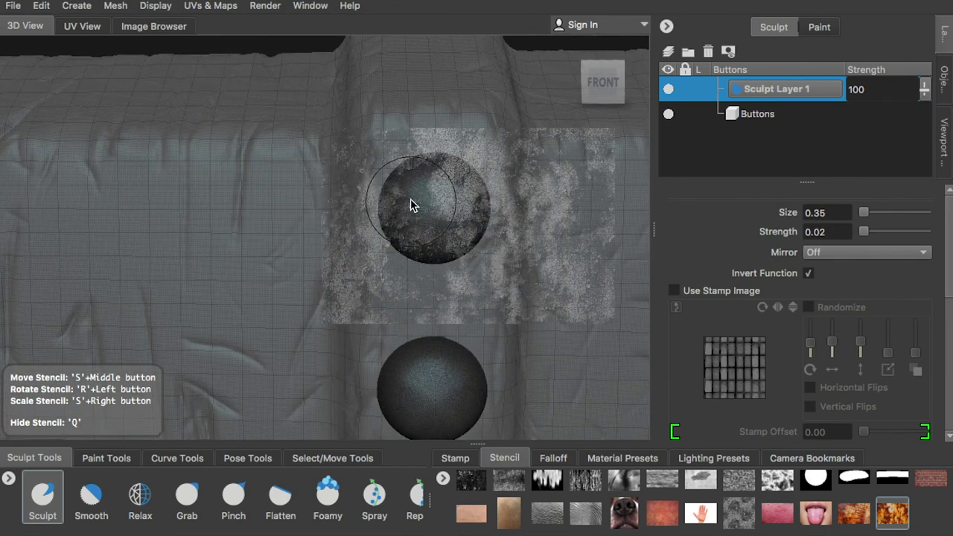
Step: Sculpt the rust stencil's pitted texture into the front of the right band's top button
key(q)
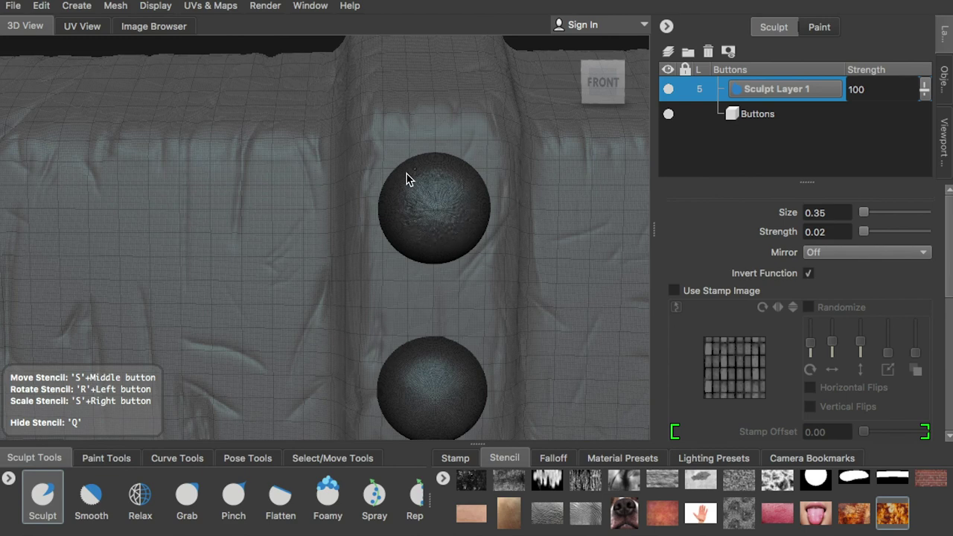
mouse_move(472, 179)
mouse_down()
mouse_move(478, 197)
mouse_move(516, 217)
mouse_move(481, 253)
mouse_up()
key(q)
Step: Move and resize the rust stencil over the button's side and sculpt more pitted texture through it
alt+right_drag(483, 252, 531, 246)
alt+drag(531, 246, 459, 299)
alt+right_drag(458, 300, 408, 249)
alt+drag(430, 263, 415, 235)
key(q)
mouse_move(415, 236)
middle_down()
mouse_move(343, 219)
mouse_move(323, 258)
middle_up()
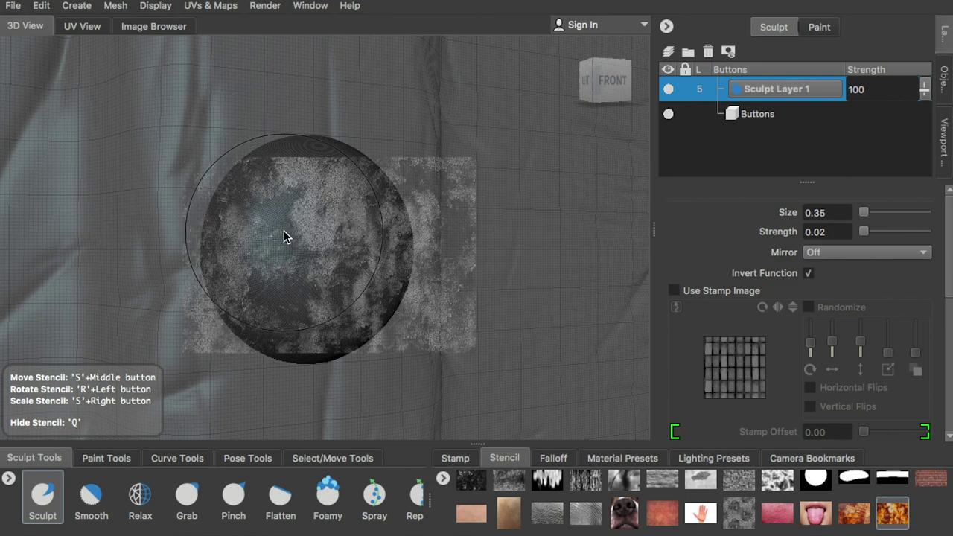
right_drag(284, 237, 387, 268)
middle_drag(269, 233, 317, 226)
drag(318, 226, 289, 161)
Step: Realign the rust stencil over the button's untextured left side and sculpt the pitting there too
alt+drag(284, 307, 194, 245)
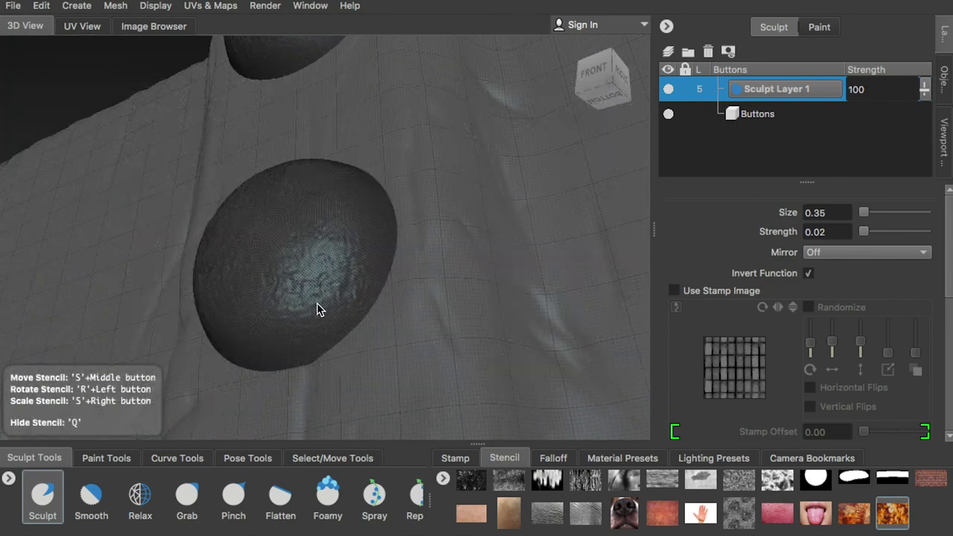
alt+drag(334, 227, 362, 291)
key(q)
alt+right_drag(362, 291, 241, 186)
alt+drag(240, 185, 392, 275)
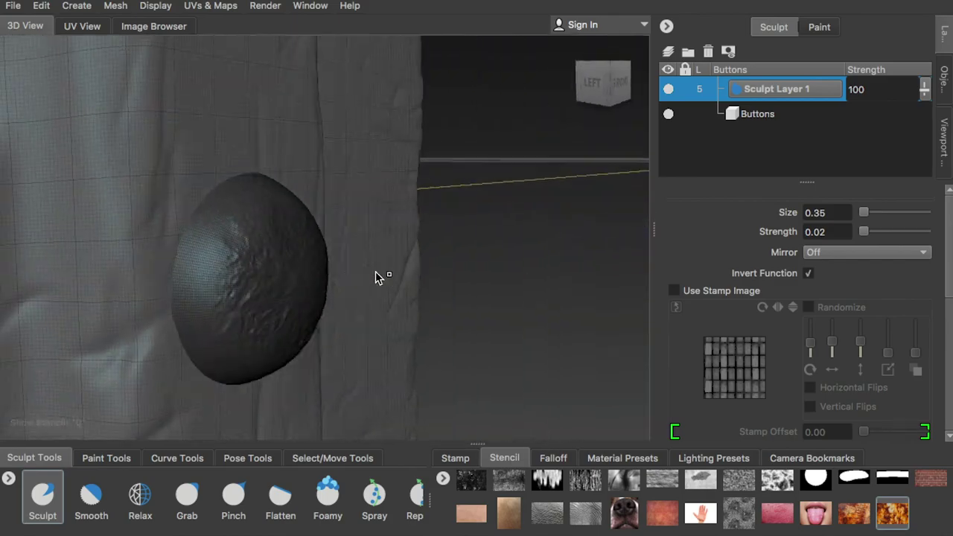
key(q)
middle_drag(392, 275, 255, 250)
key(q)
alt+drag(255, 250, 360, 141)
key(q)
mouse_move(287, 283)
mouse_down()
mouse_move(290, 336)
mouse_move(399, 274)
mouse_move(314, 209)
mouse_move(364, 265)
mouse_up()
Step: Continue sculpting rust pitting across the head's buttons, toggling the stencil to check the texture
key(q)
key(q)
key(q)
alt+middle_drag(364, 265, 342, 299)
alt+drag(427, 307, 473, 348)
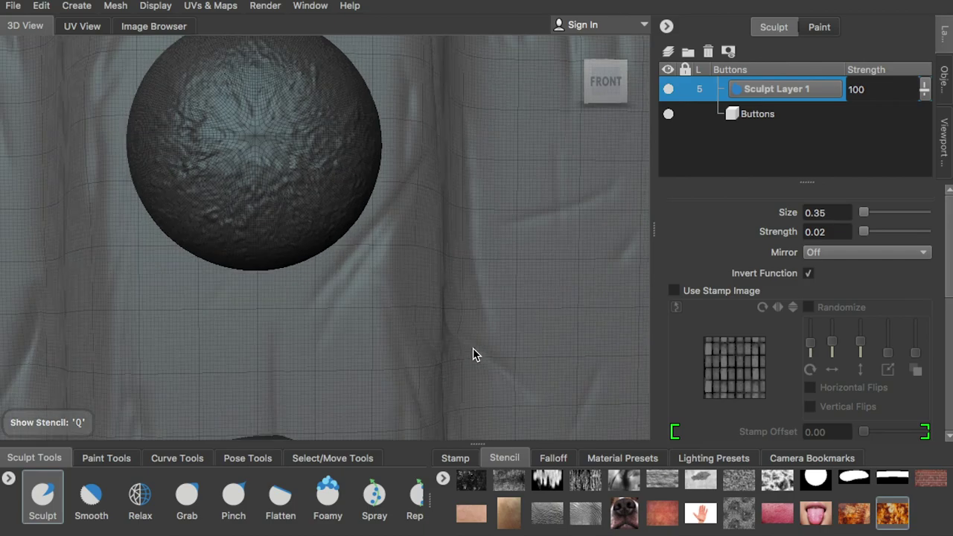
alt+right_drag(473, 348, 291, 296)
alt+drag(291, 302, 341, 266)
key(q)
key(q)
key(q)
key(q)
key(q)
key(q)
key(q)
key(q)
key(q)
key(q)
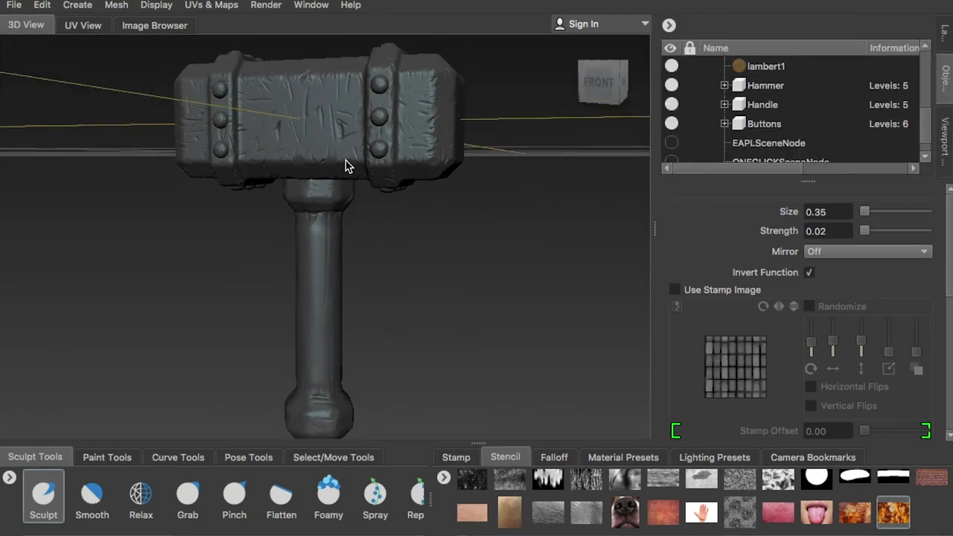
Step: Inspect the finished hammer sculpt and its painted version from the front and back
alt+drag(396, 171, 533, 173)
mouse_move(353, 184)
alt+mouse_down()
mouse_move(617, 189)
mouse_move(607, 229)
mouse_move(487, 225)
mouse_move(366, 207)
alt+mouse_up()
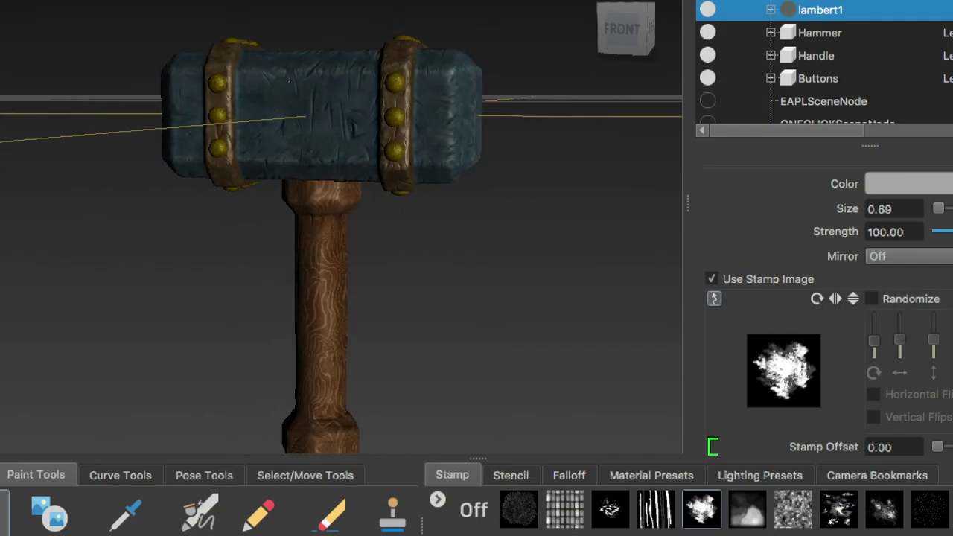
alt+drag(289, 80, 619, 90)
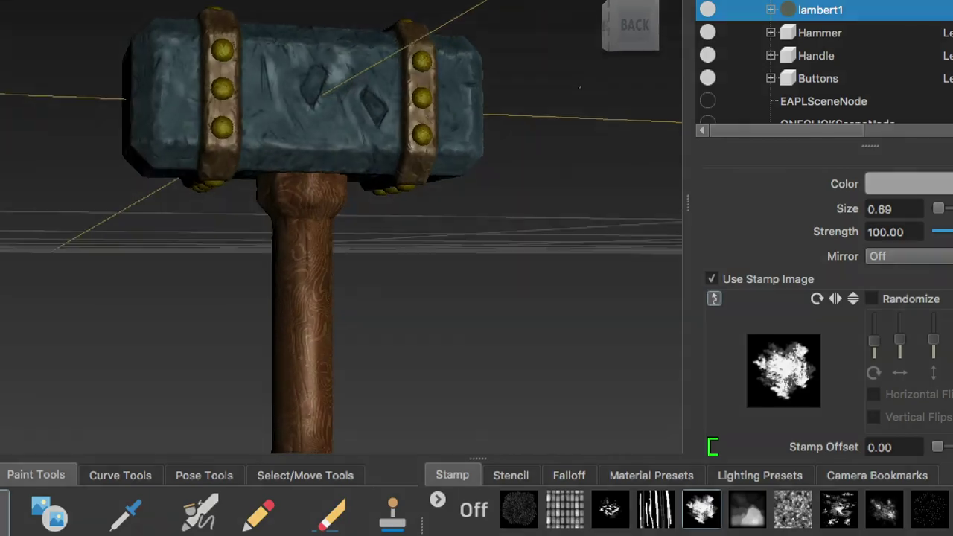